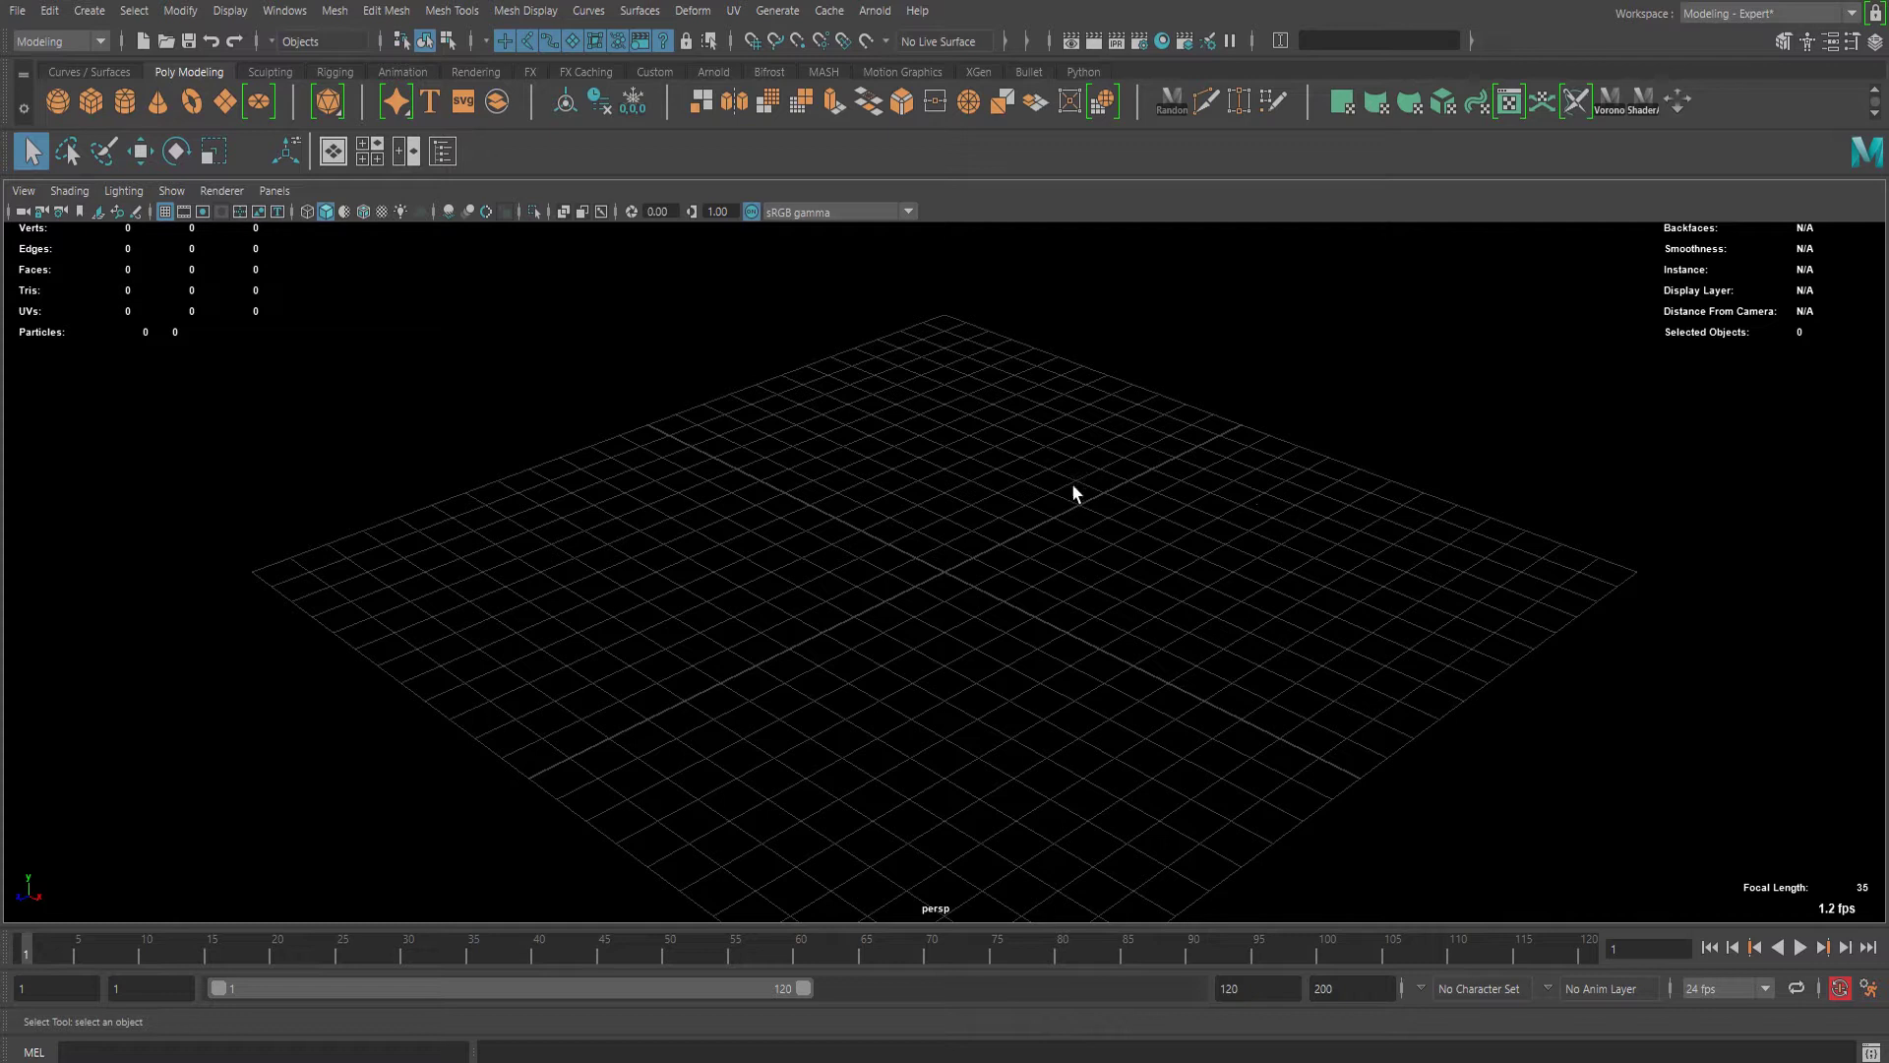
Create a polygon cube at the origin and scale it up uniformly to several times its original size
click(91, 101)
scroll(915, 531, up, 4)
key(w)
key(r)
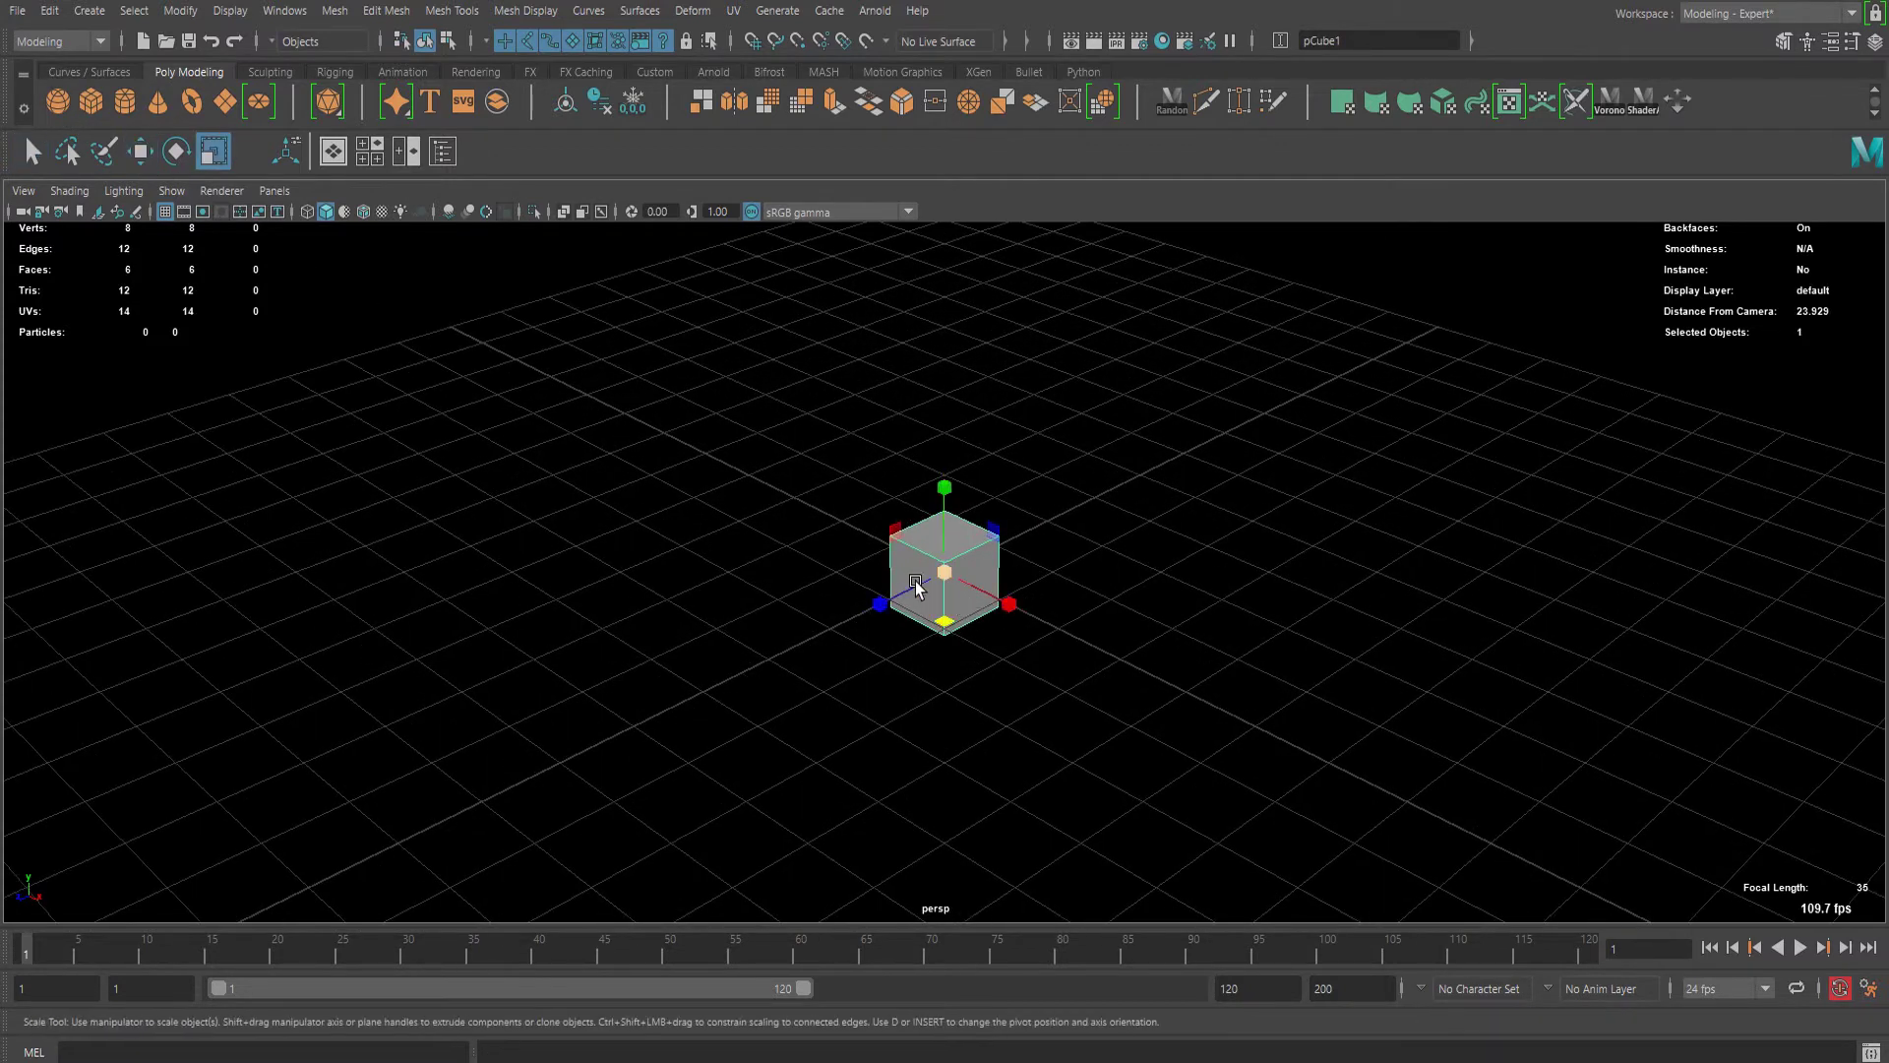
drag(942, 574, 1445, 486)
click(1445, 486)
Add an Arnold Skydome Light to the scene
click(869, 12)
mouse_move(906, 131)
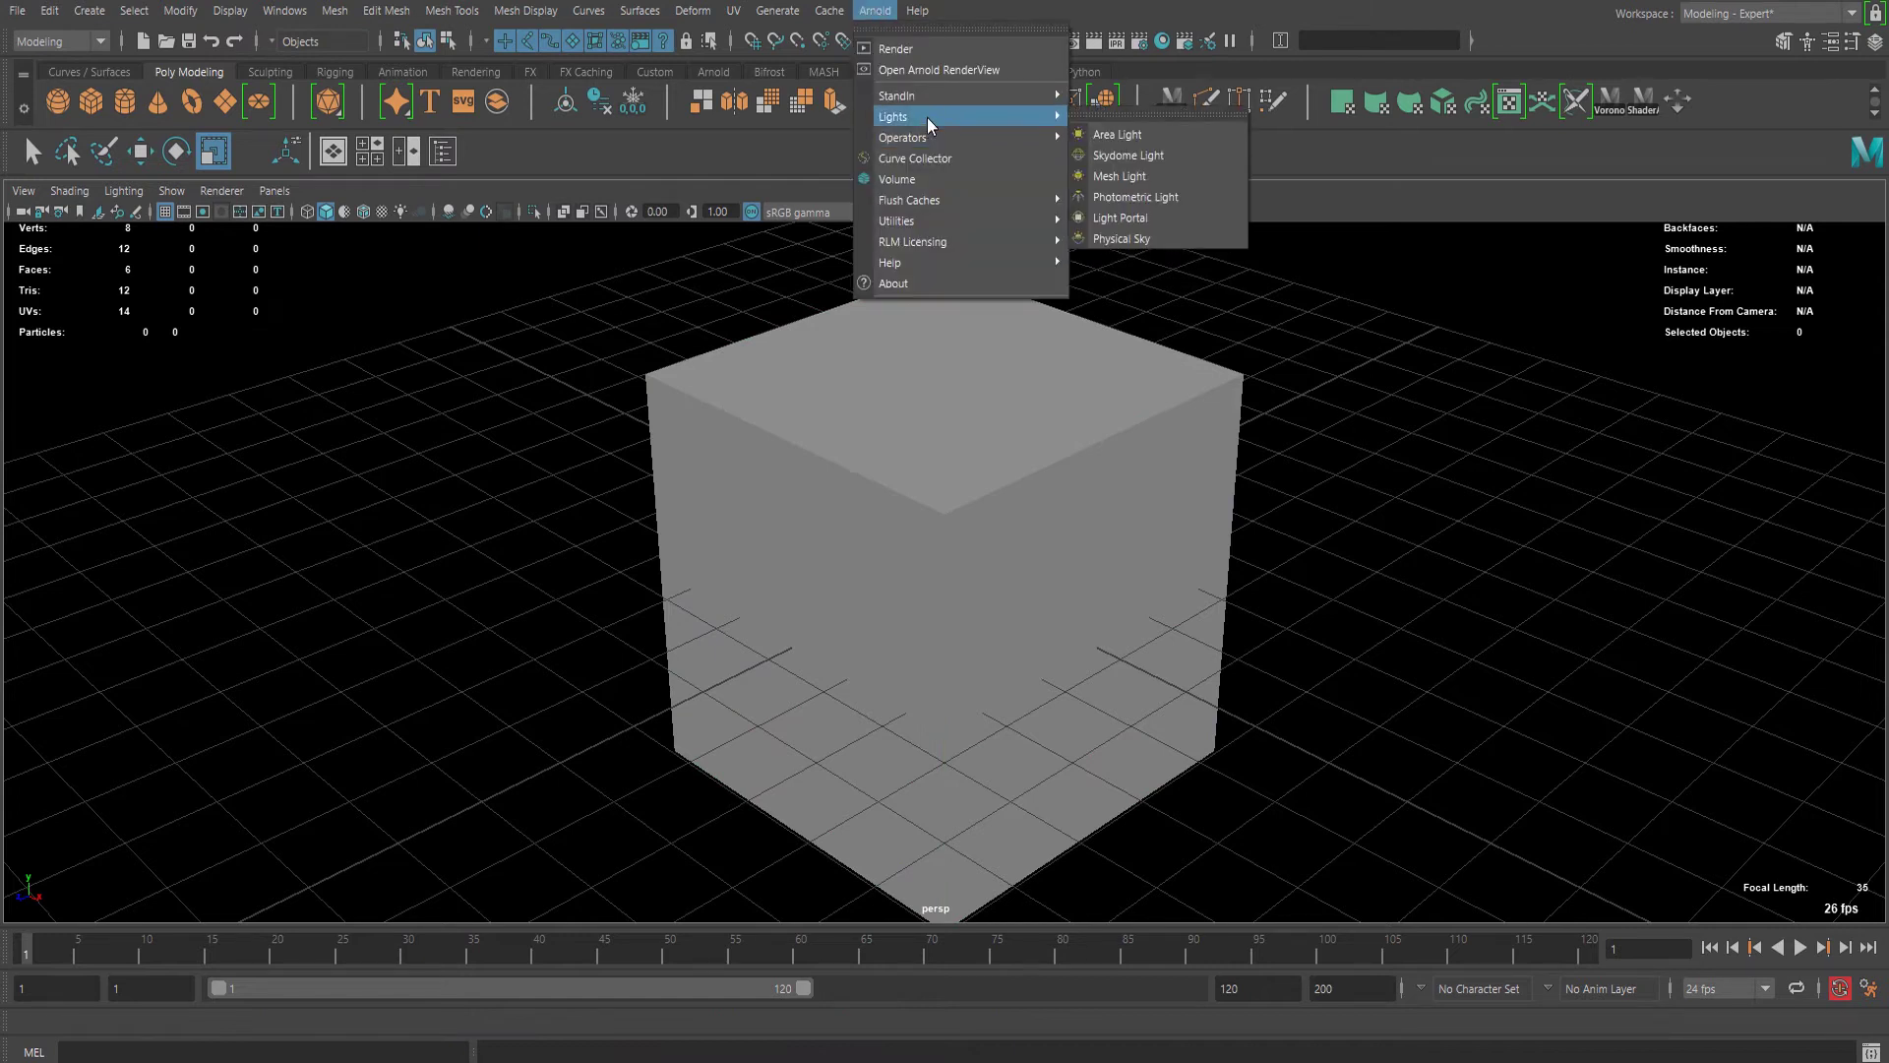
click(1172, 155)
scroll(1203, 377, down, 4)
scroll(1191, 438, up, 4)
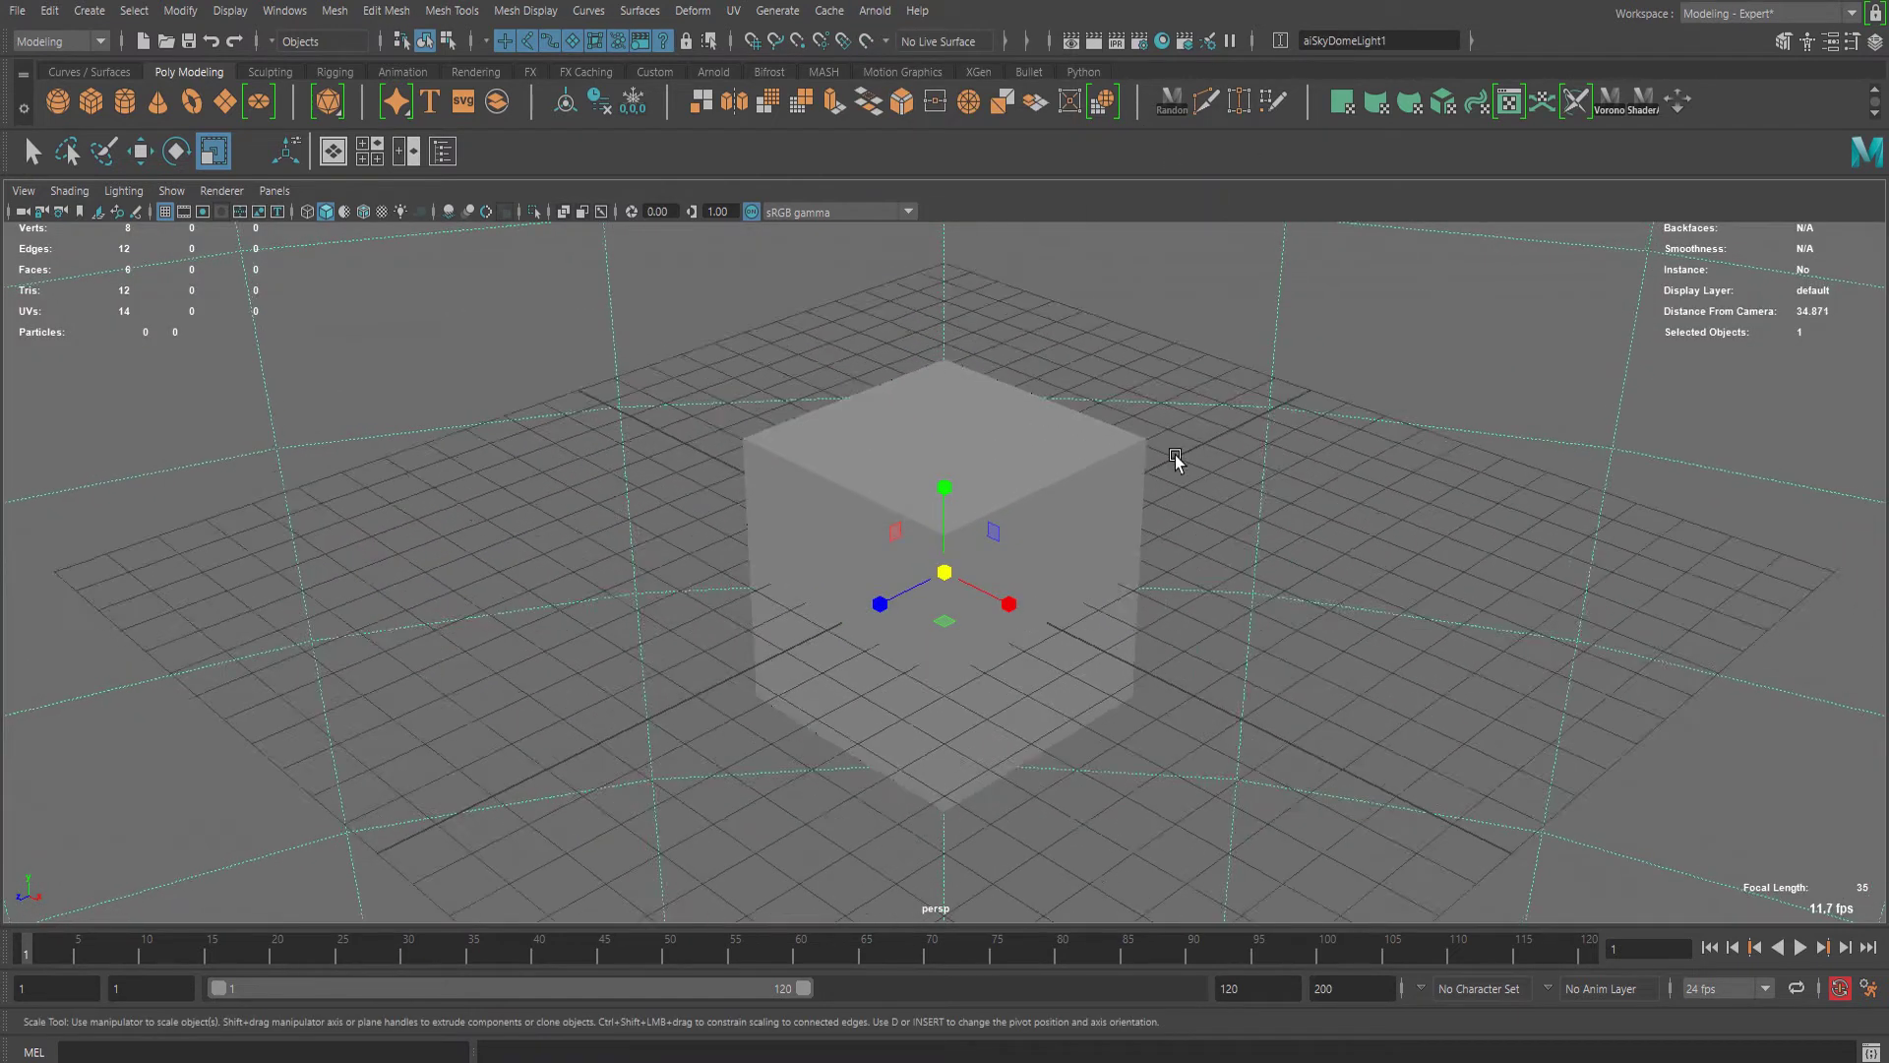
alt+drag(1153, 499, 1101, 392)
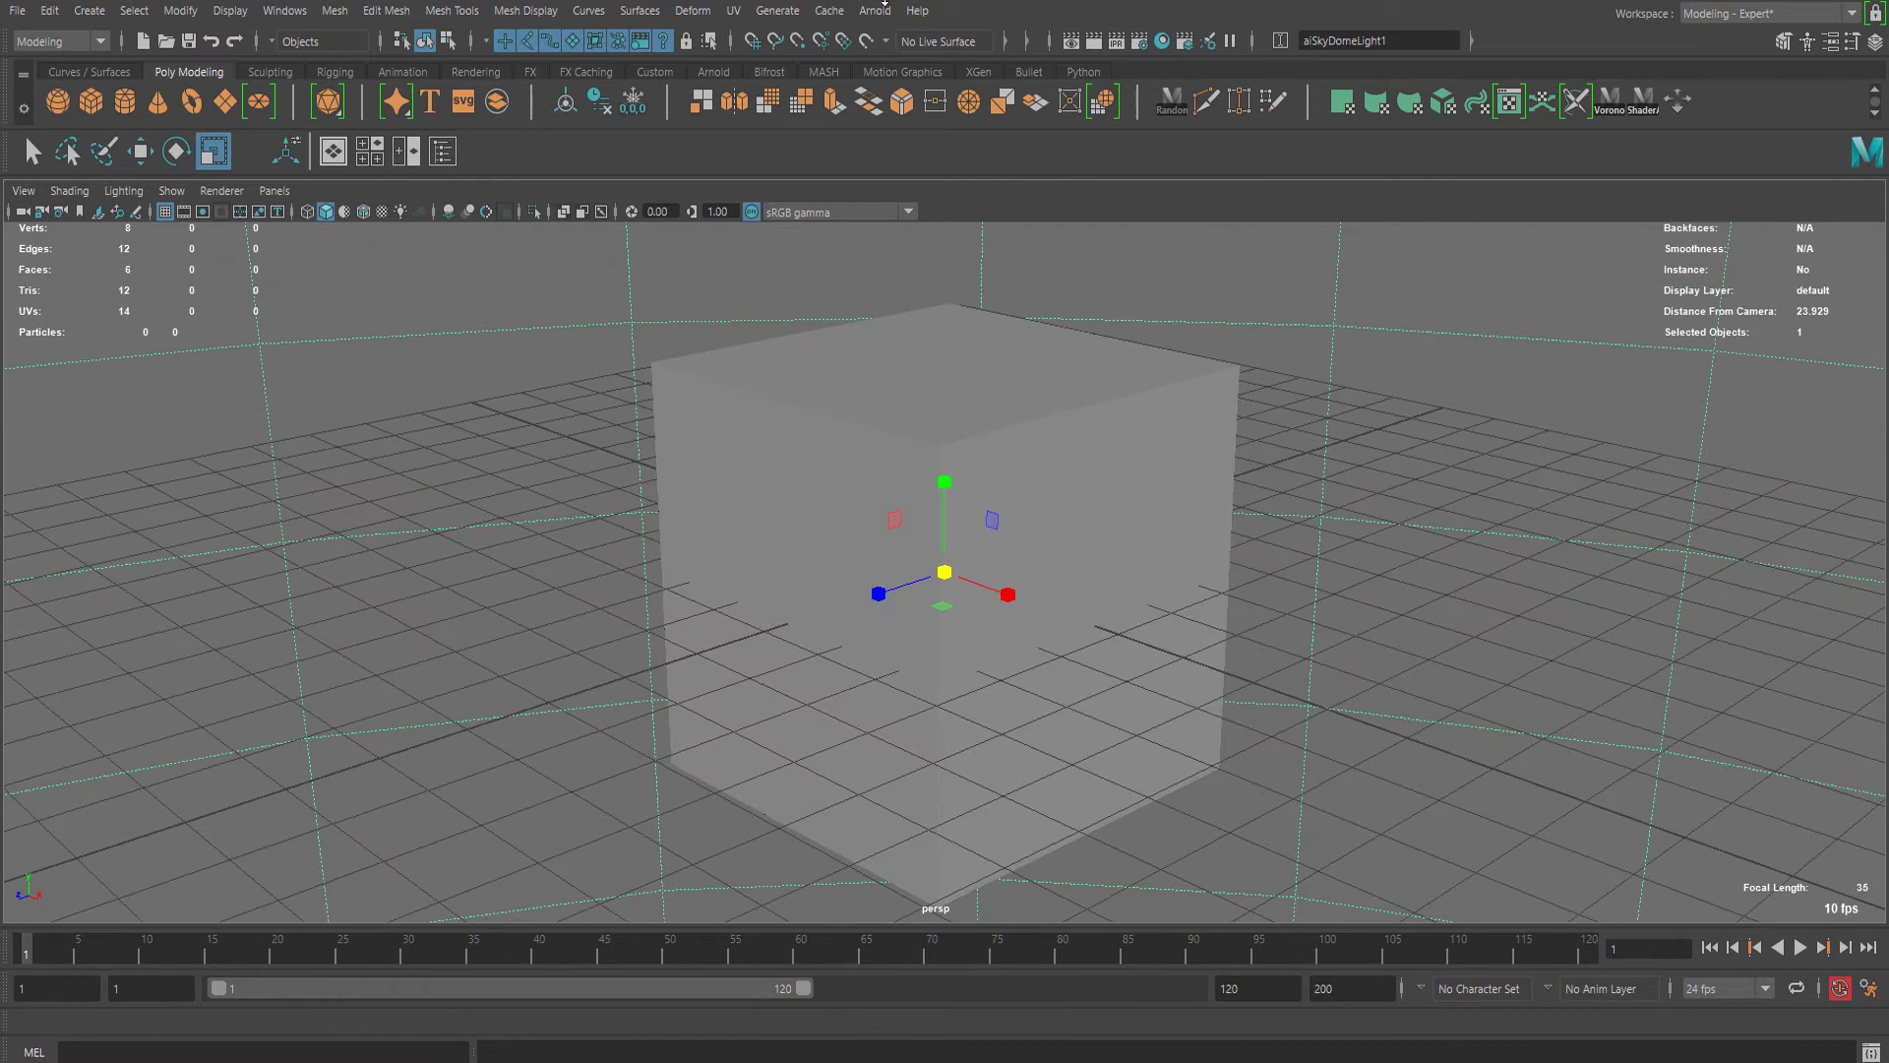
click(875, 10)
click(1110, 81)
key(ctrl+z)
Assign a new Arnold aiStandardSurface material to the cube and move its Attribute Editor window out of the way
right_click(1034, 377)
click(1028, 911)
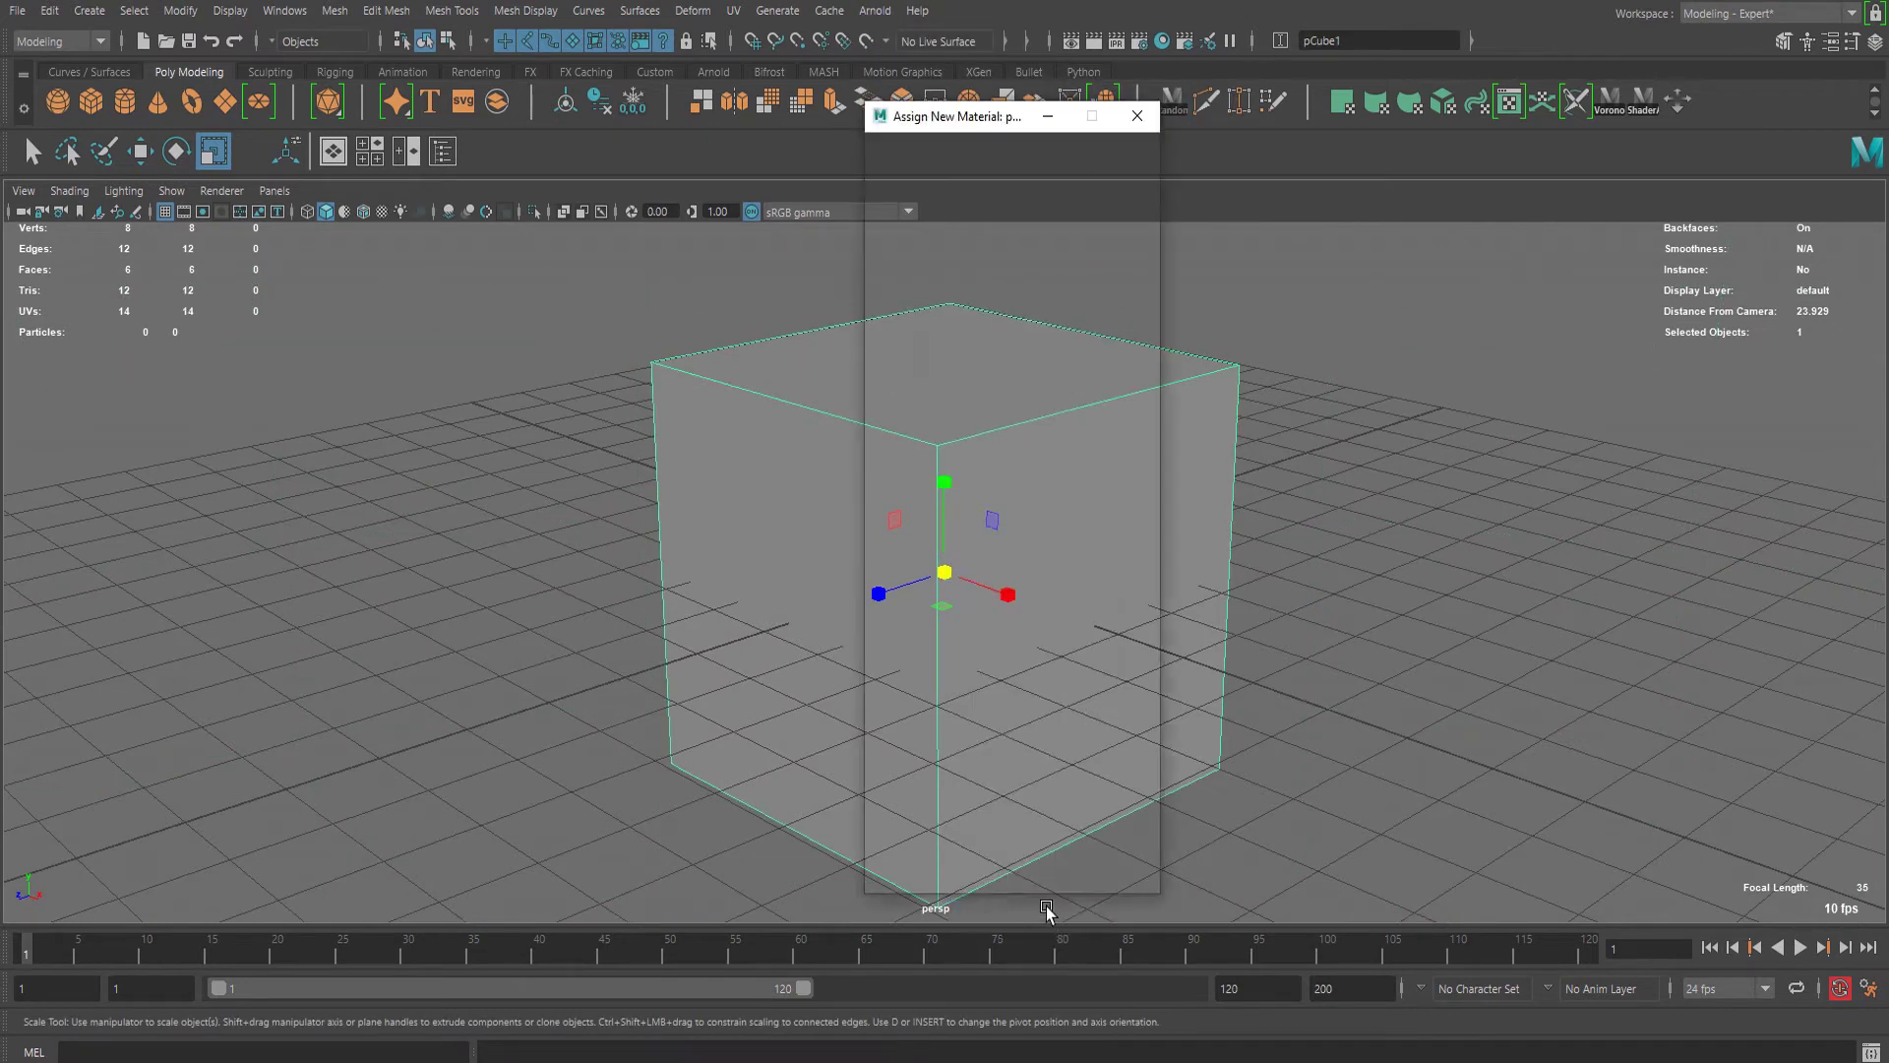
click(923, 303)
click(1023, 463)
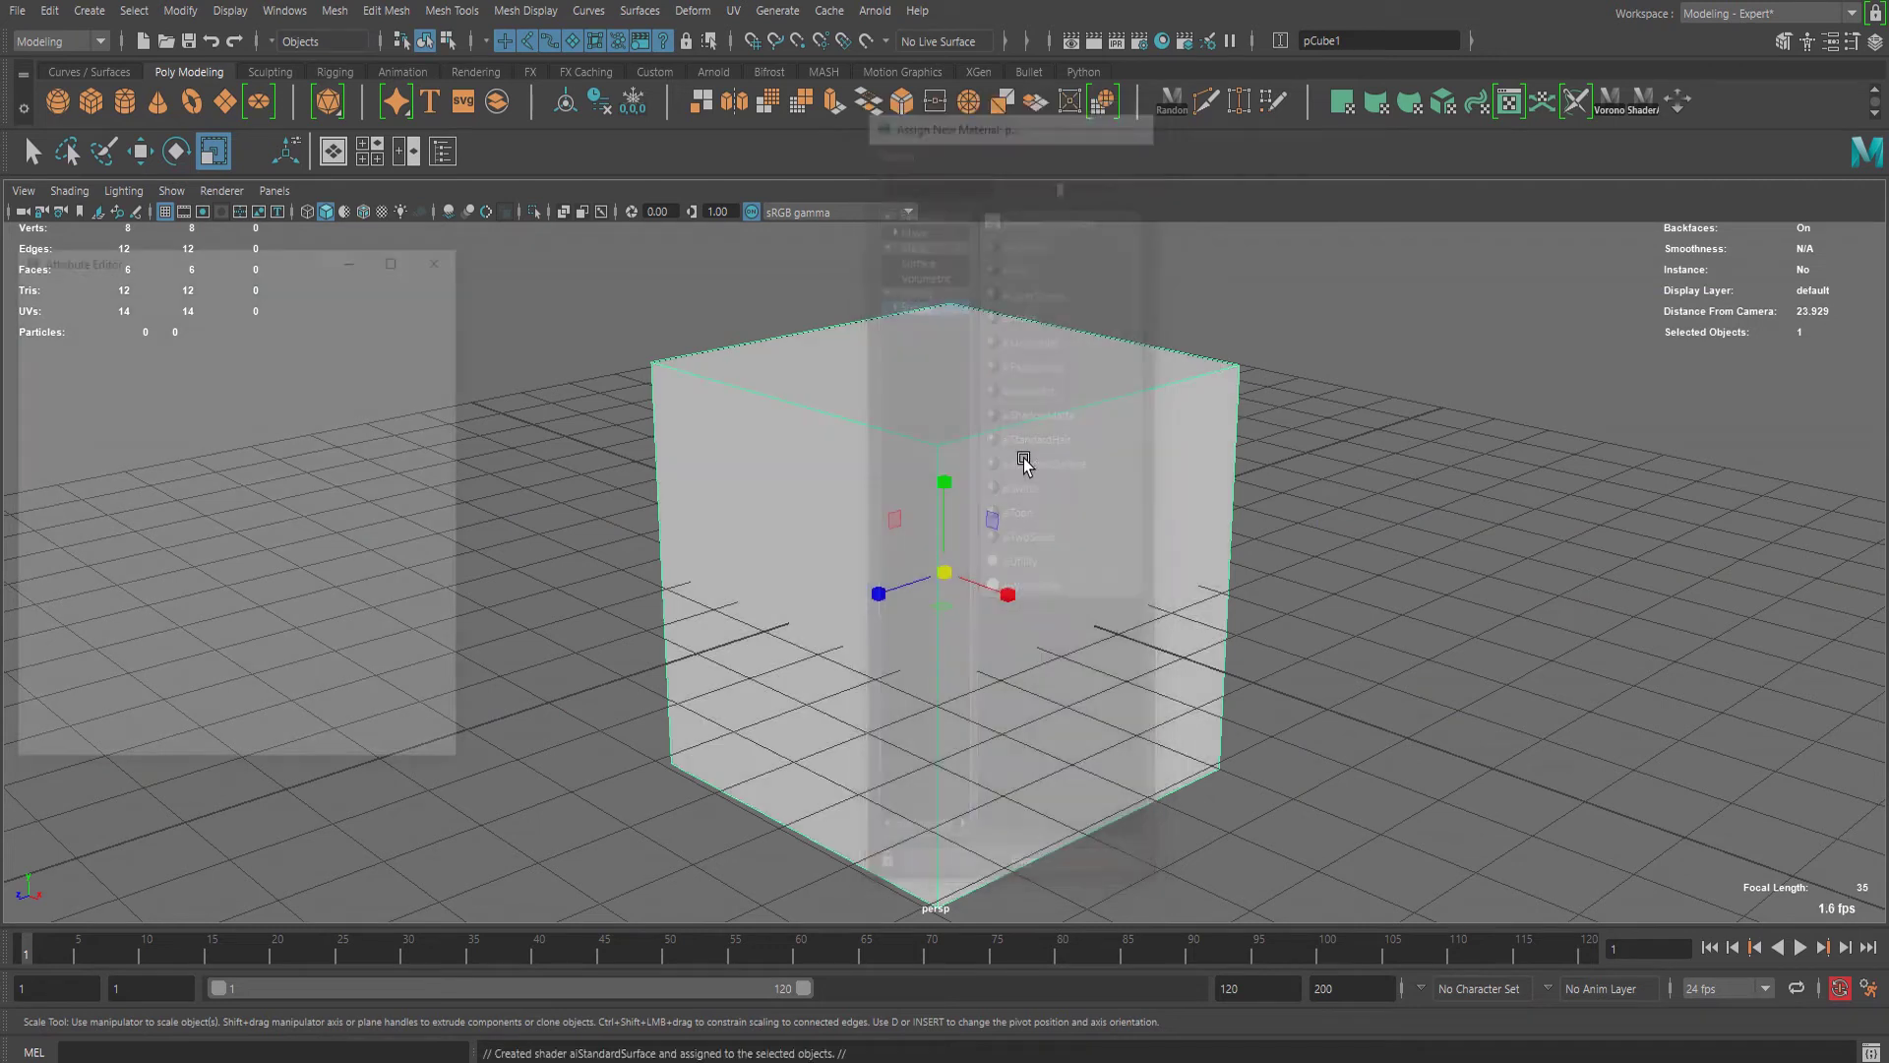
click(173, 284)
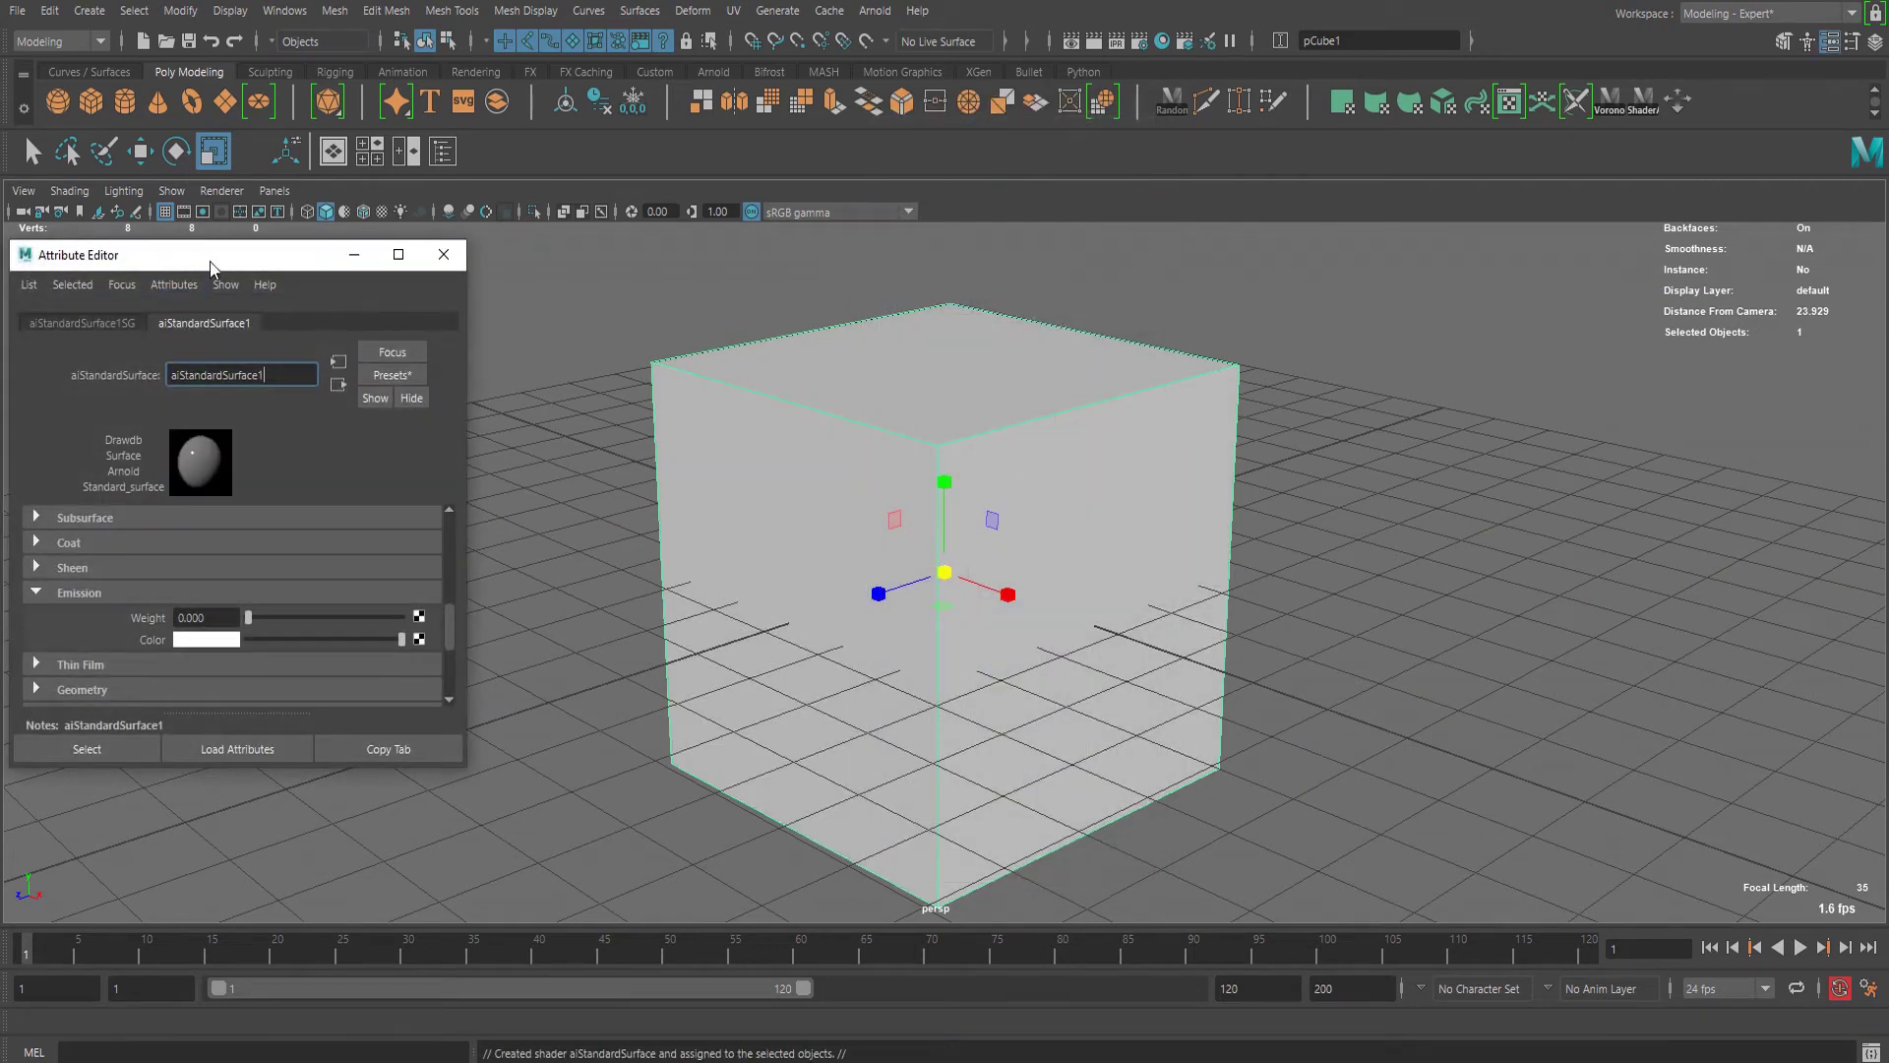
drag(271, 264, 355, 205)
scroll(380, 419, down, 2)
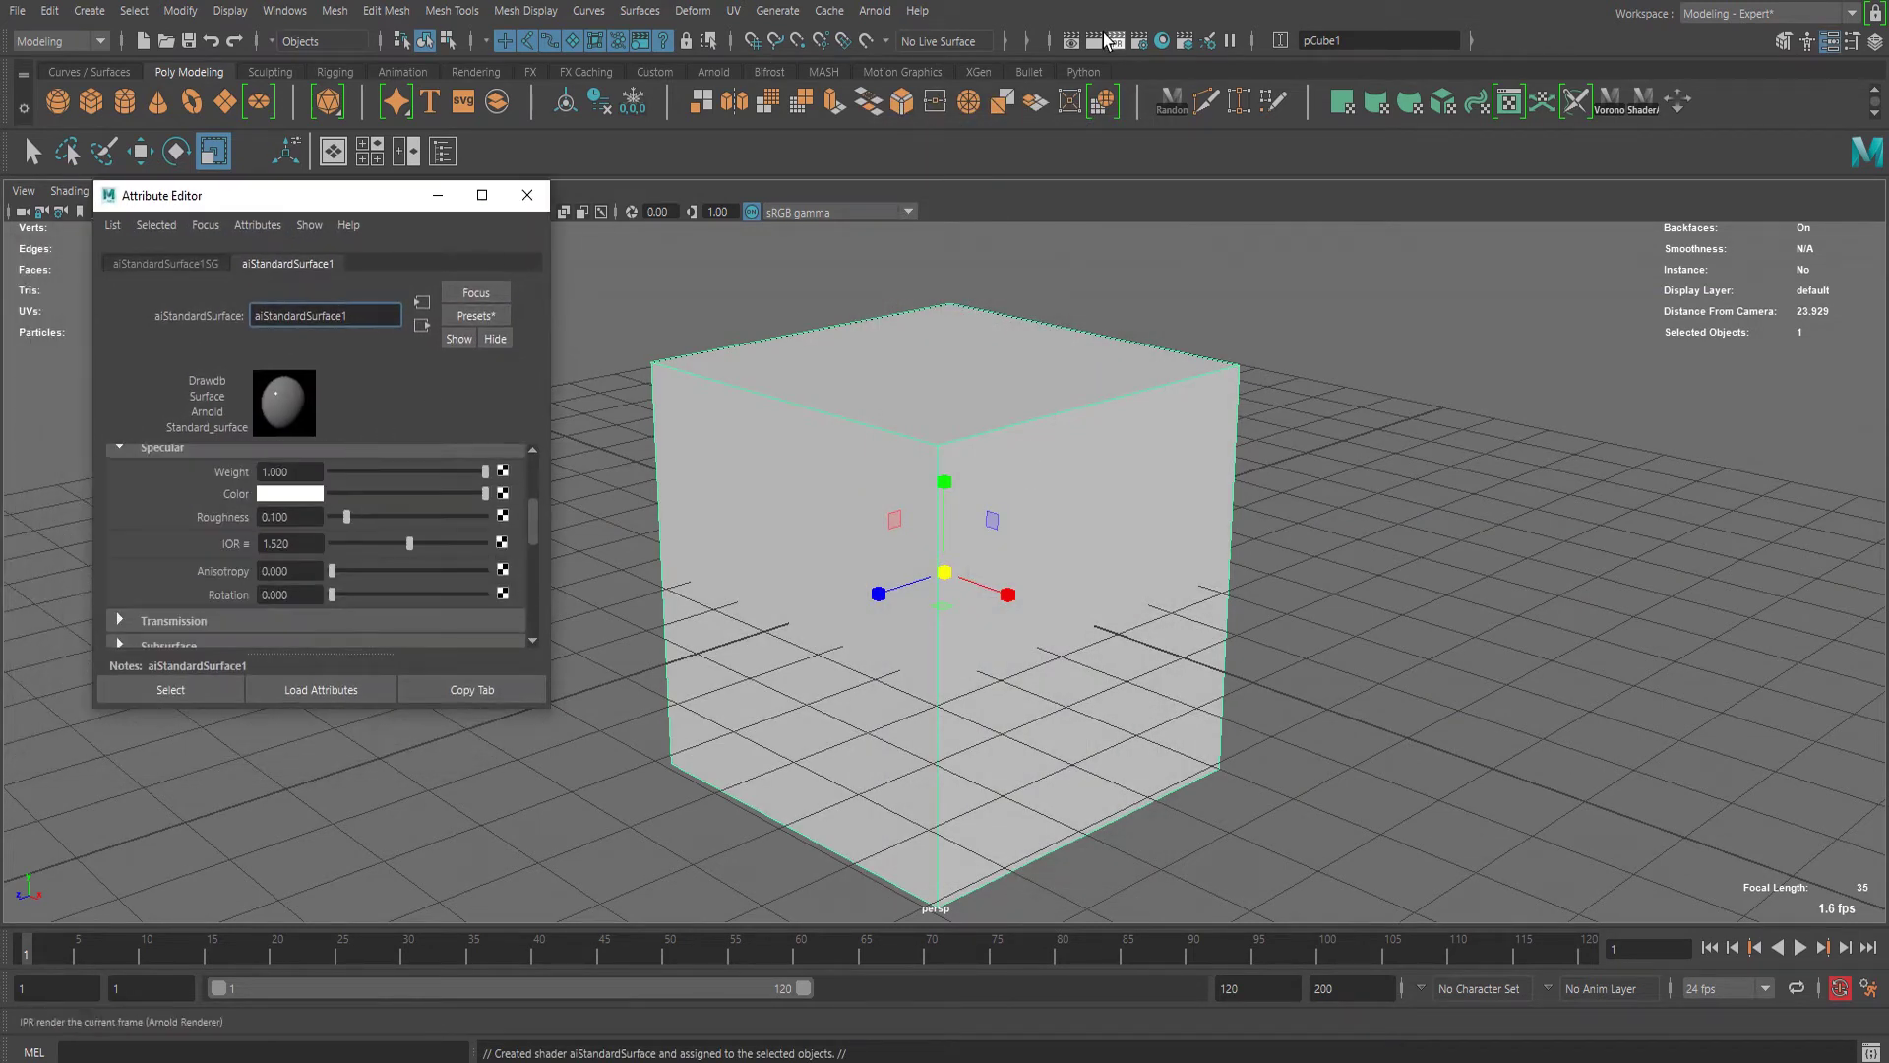
Open Hypershade and graph the network of the aiStandardSurface1 material
click(1162, 41)
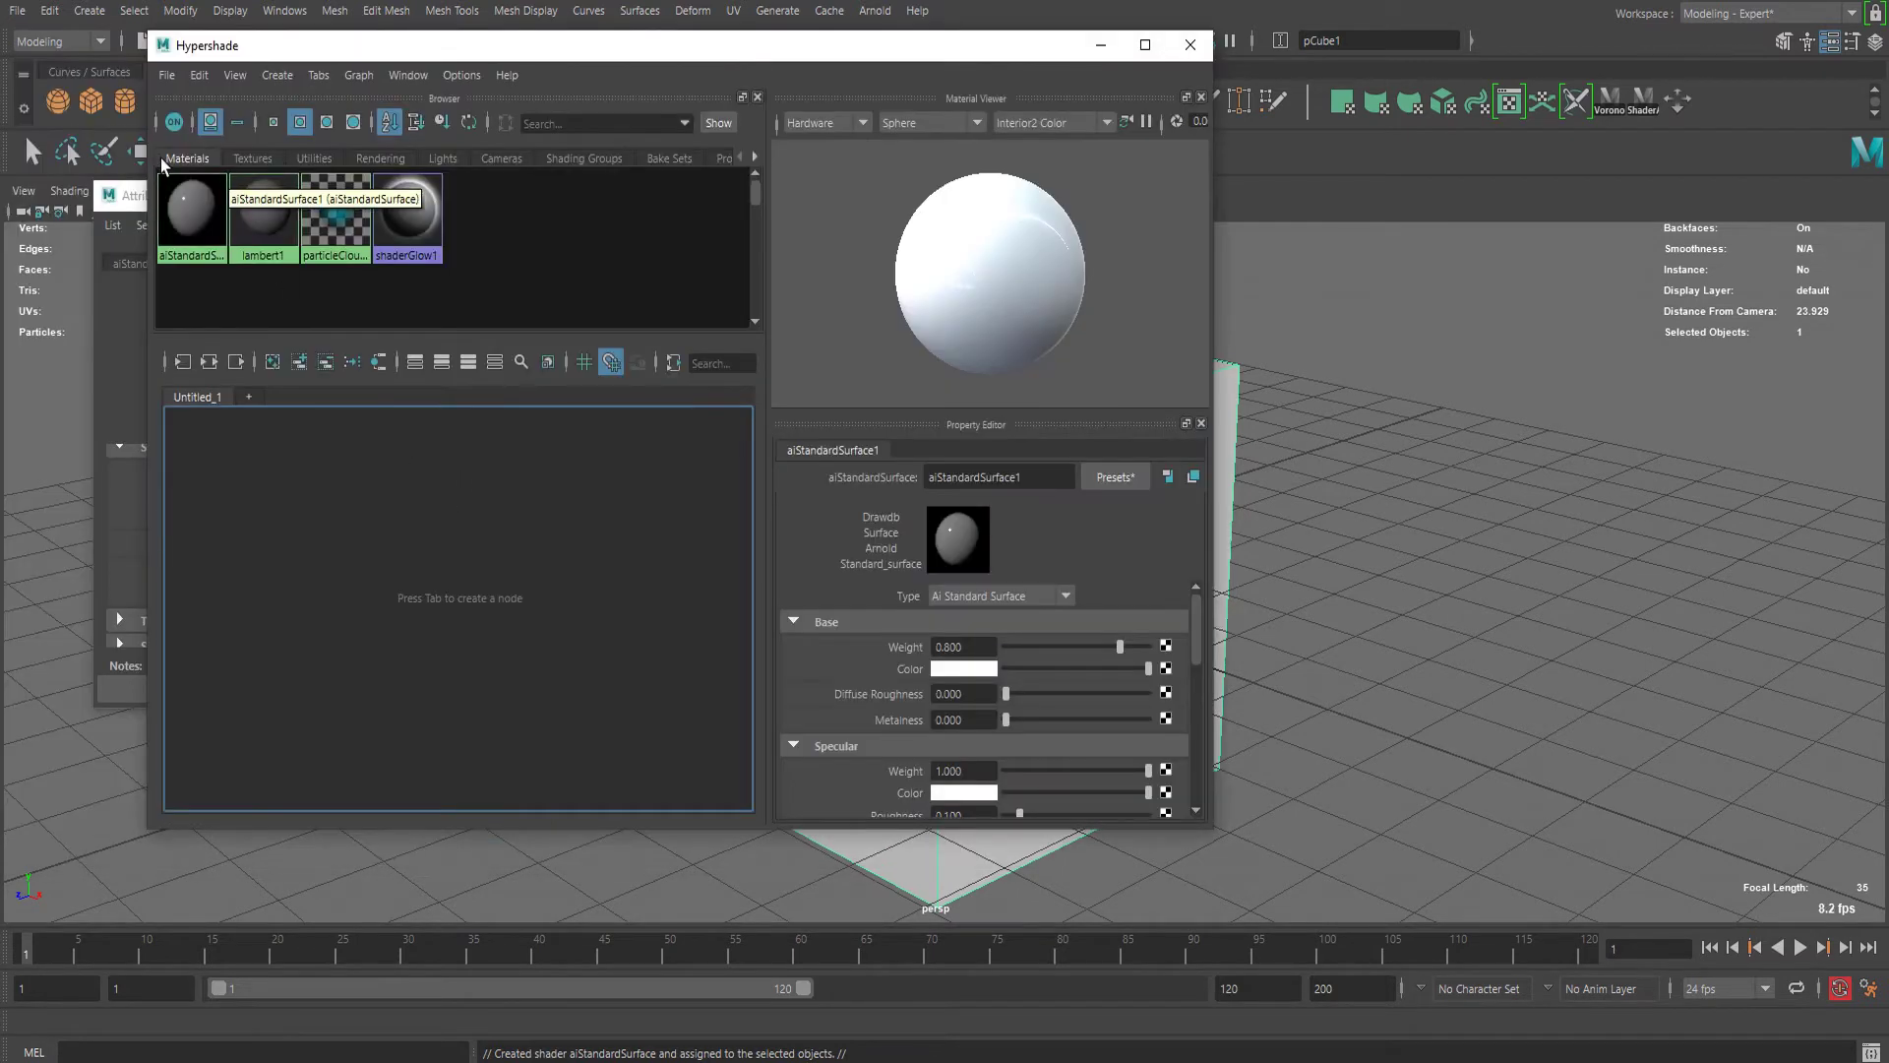
right_drag(186, 185, 220, 238)
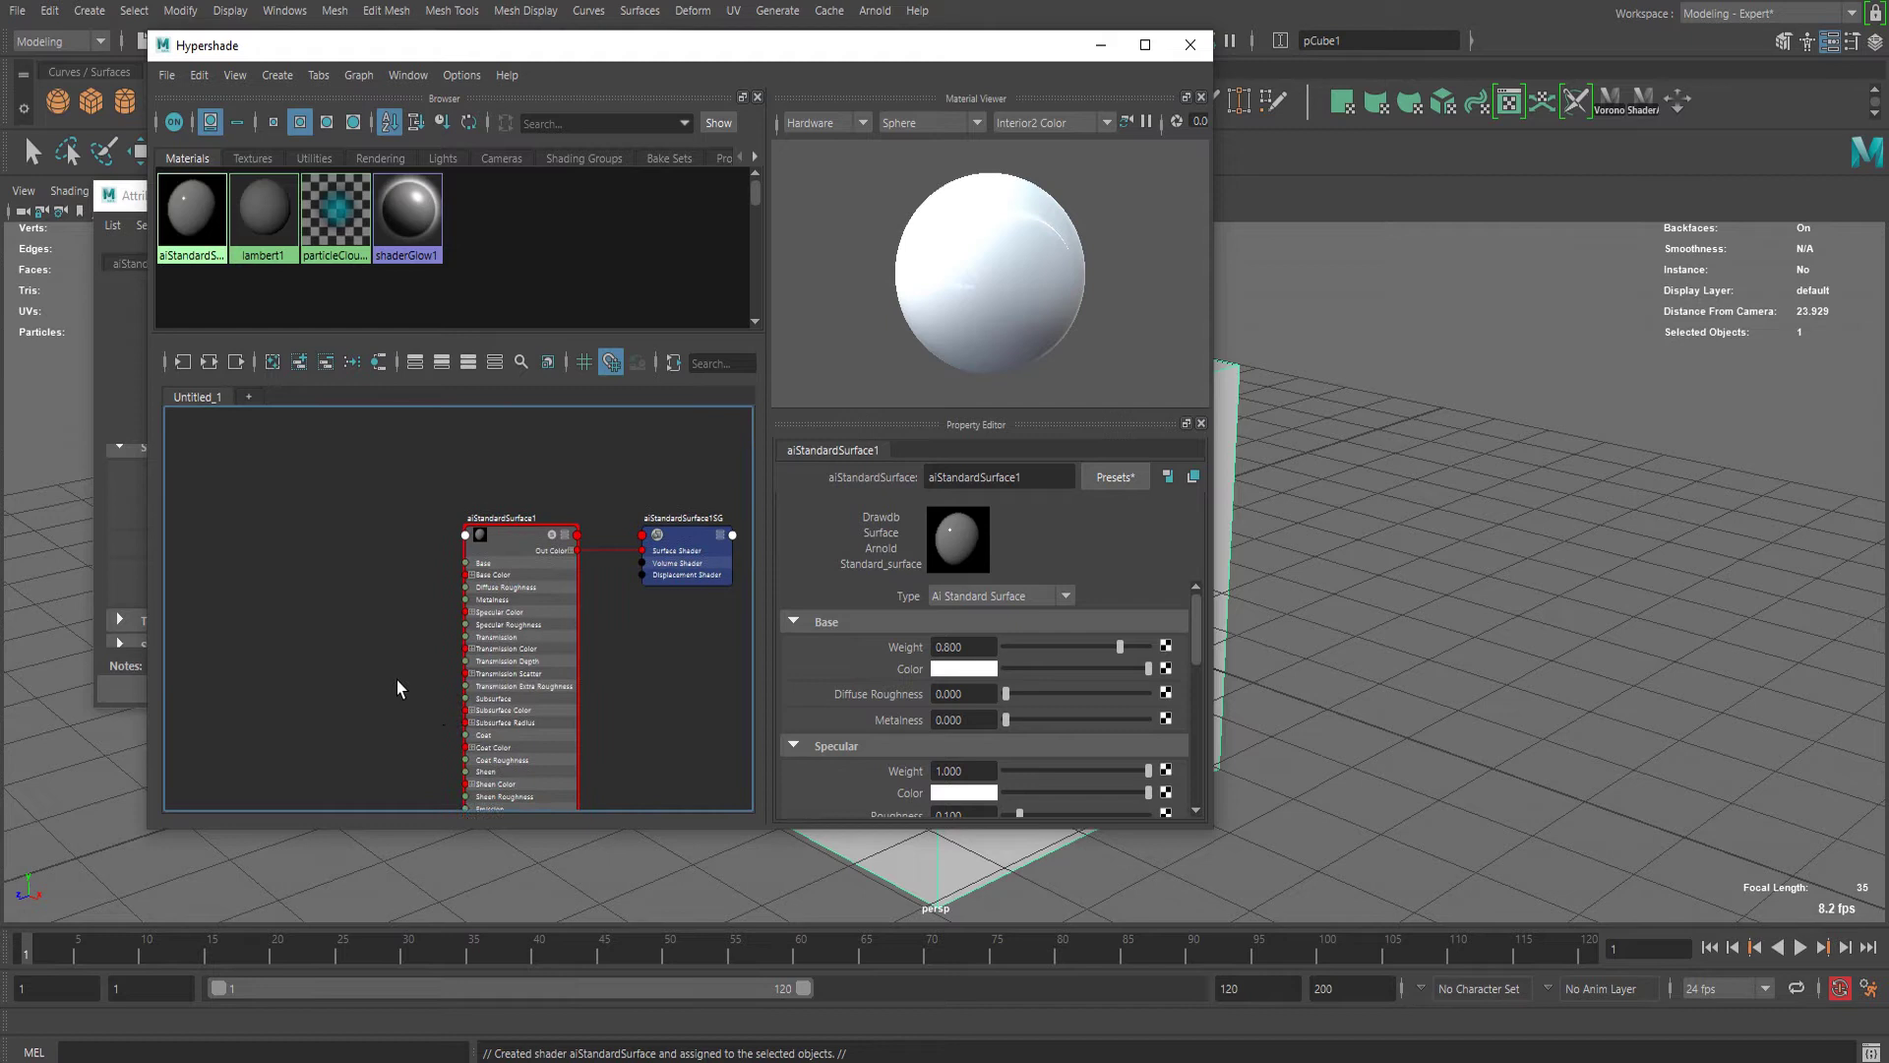
scroll(398, 681, up, 3)
Add an aiCurvature node beside the shader and connect its Out Color to the Base Color of aiStandardSurface1
key(Tab)
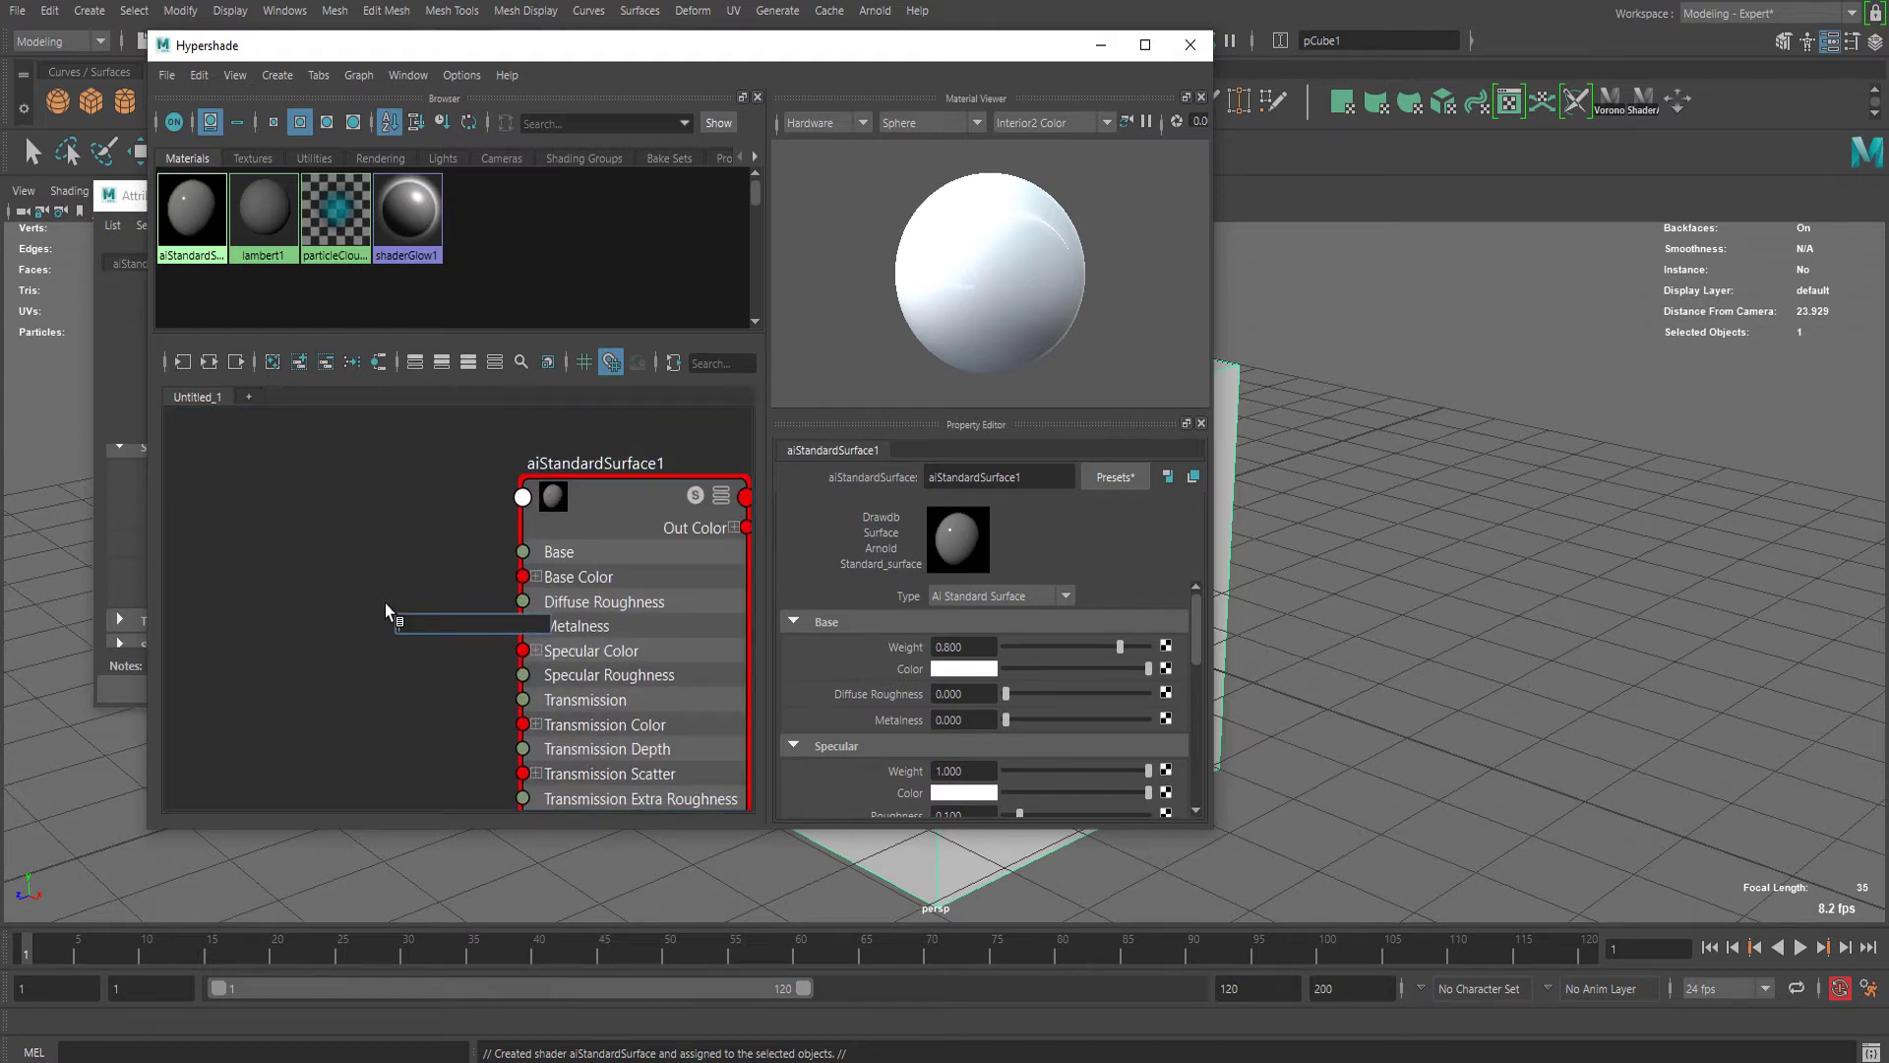
text(aicur)
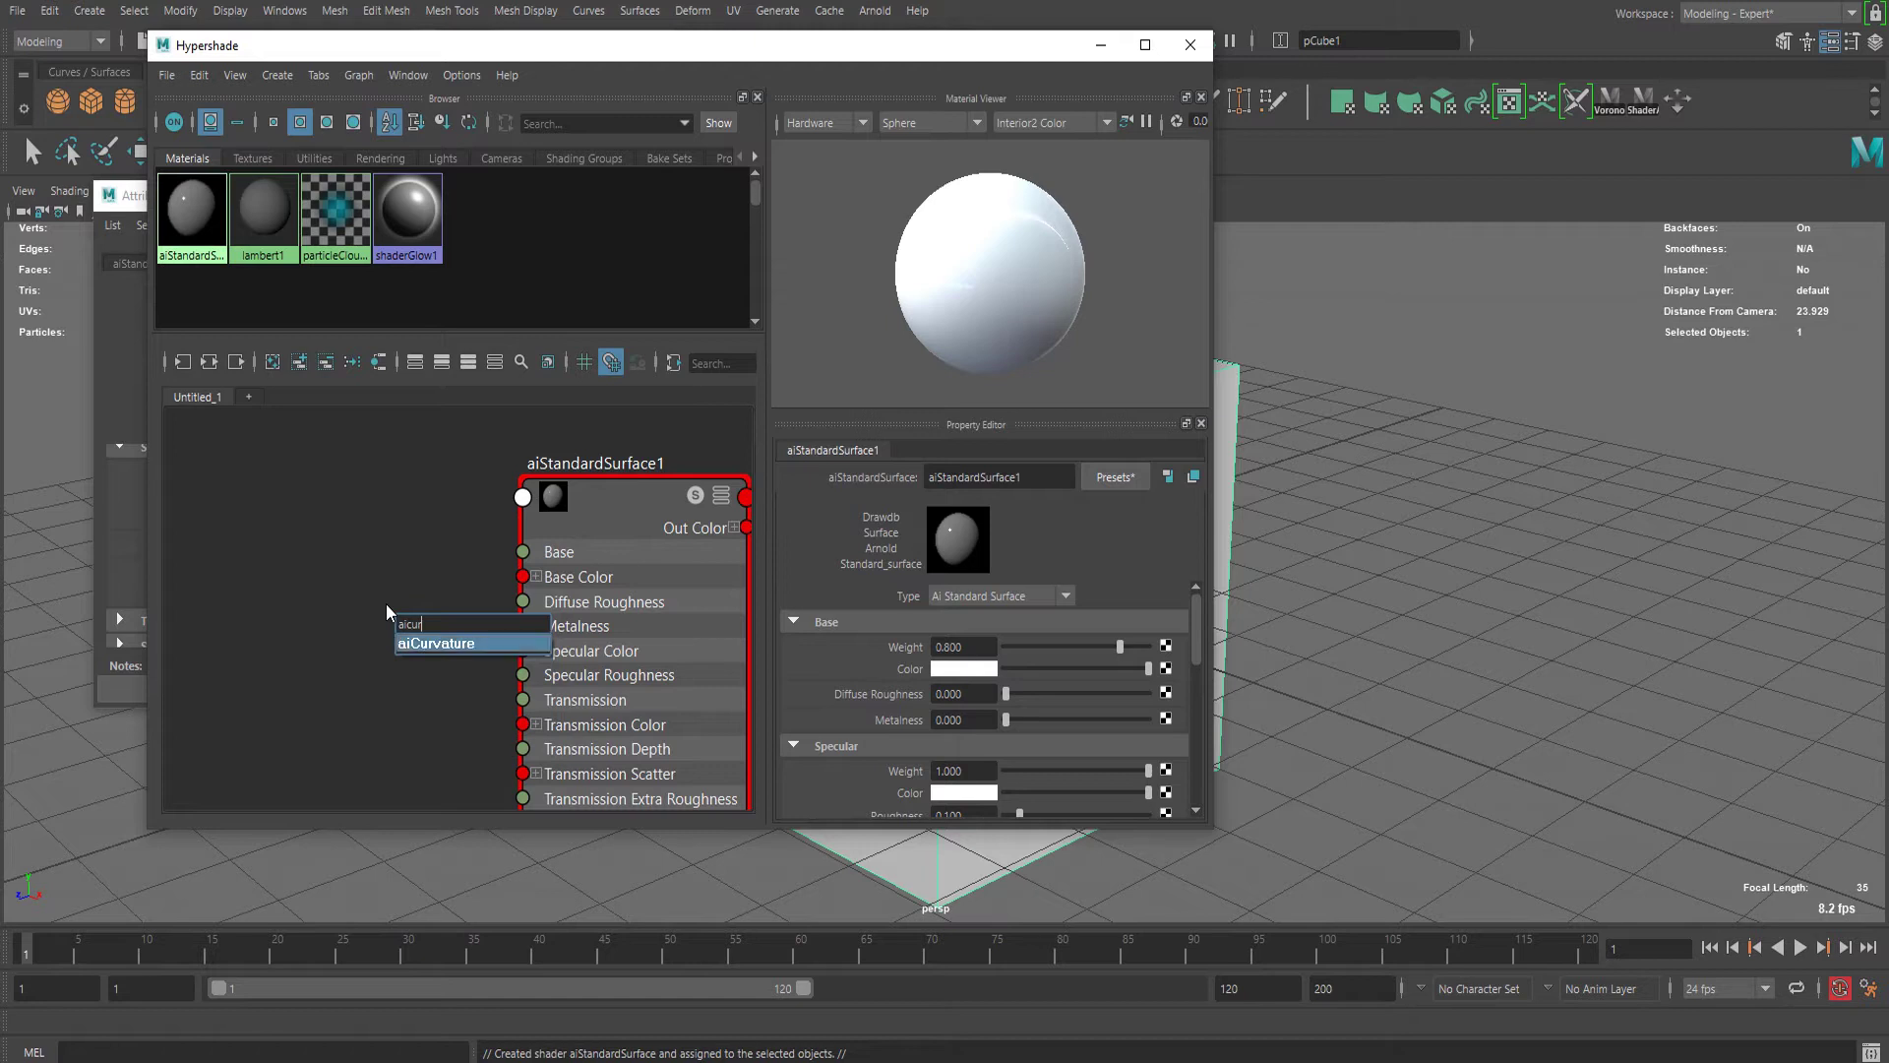
key(Return)
drag(503, 662, 208, 528)
alt+middle_drag(381, 569, 520, 606)
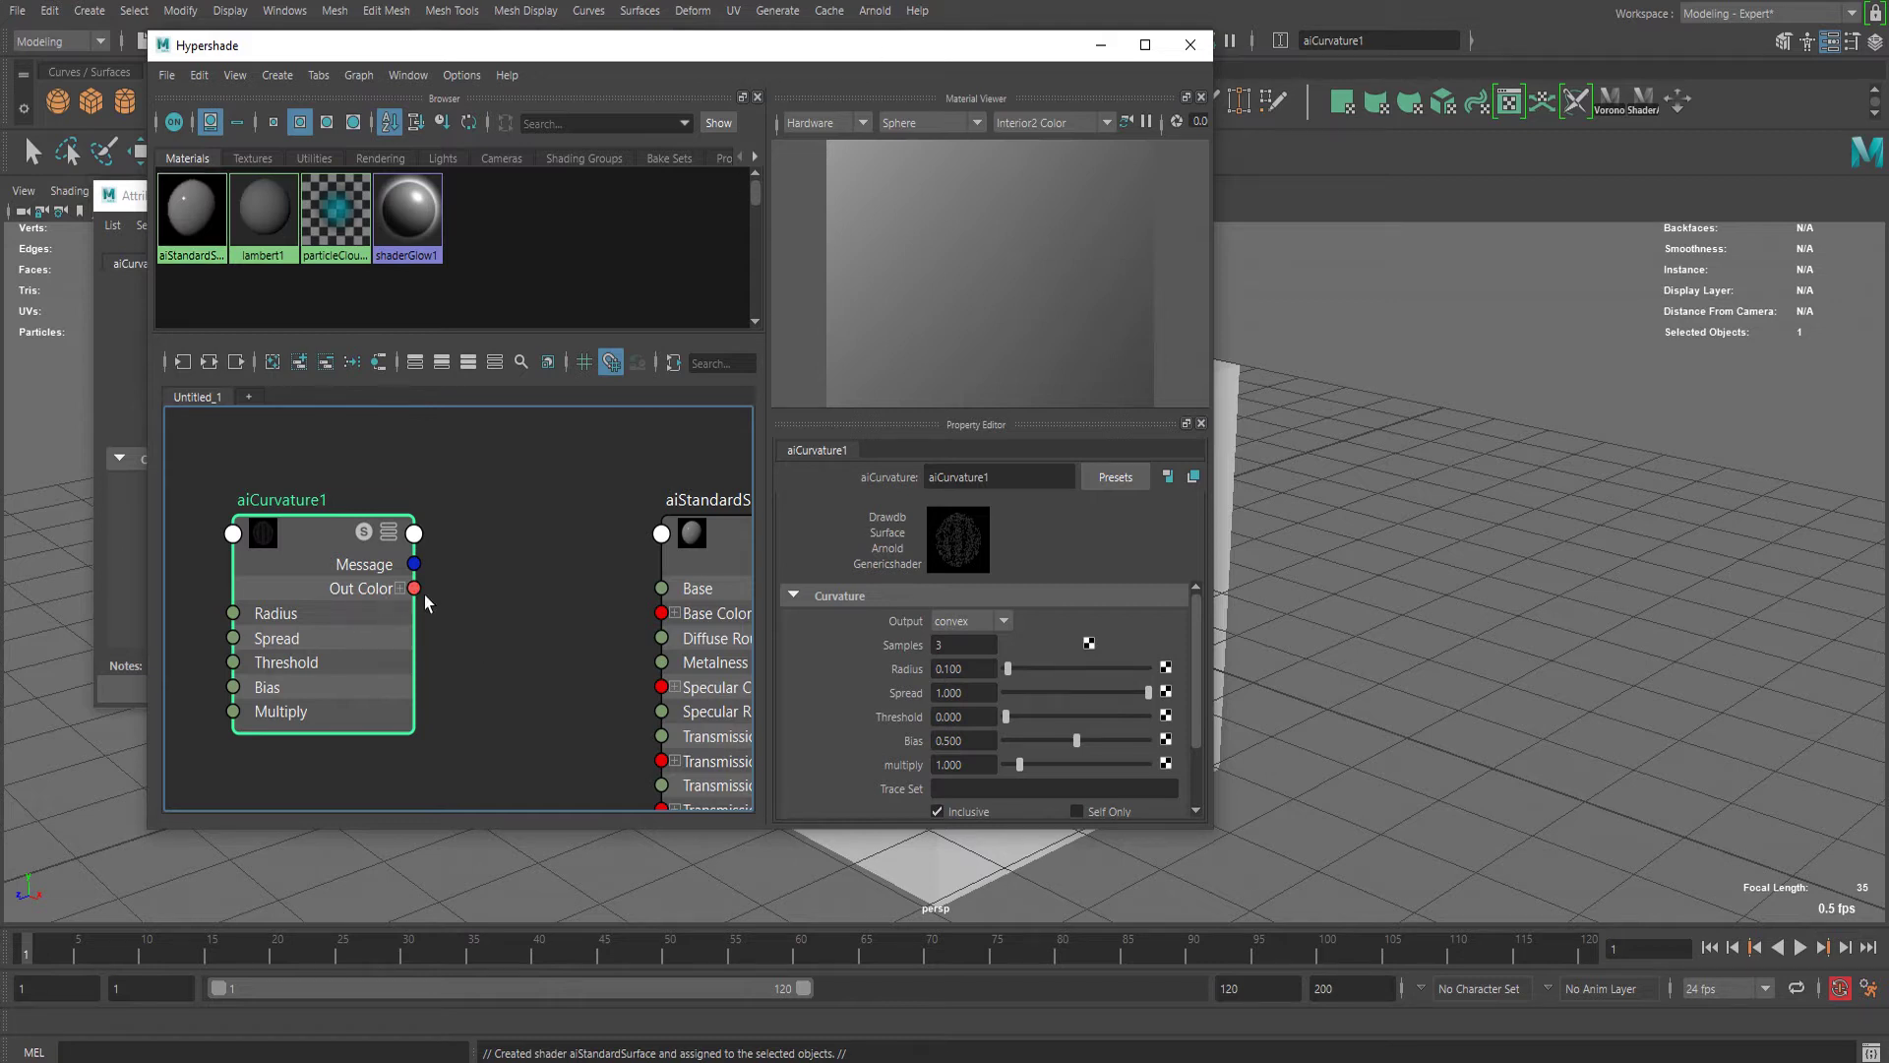
drag(417, 596, 662, 612)
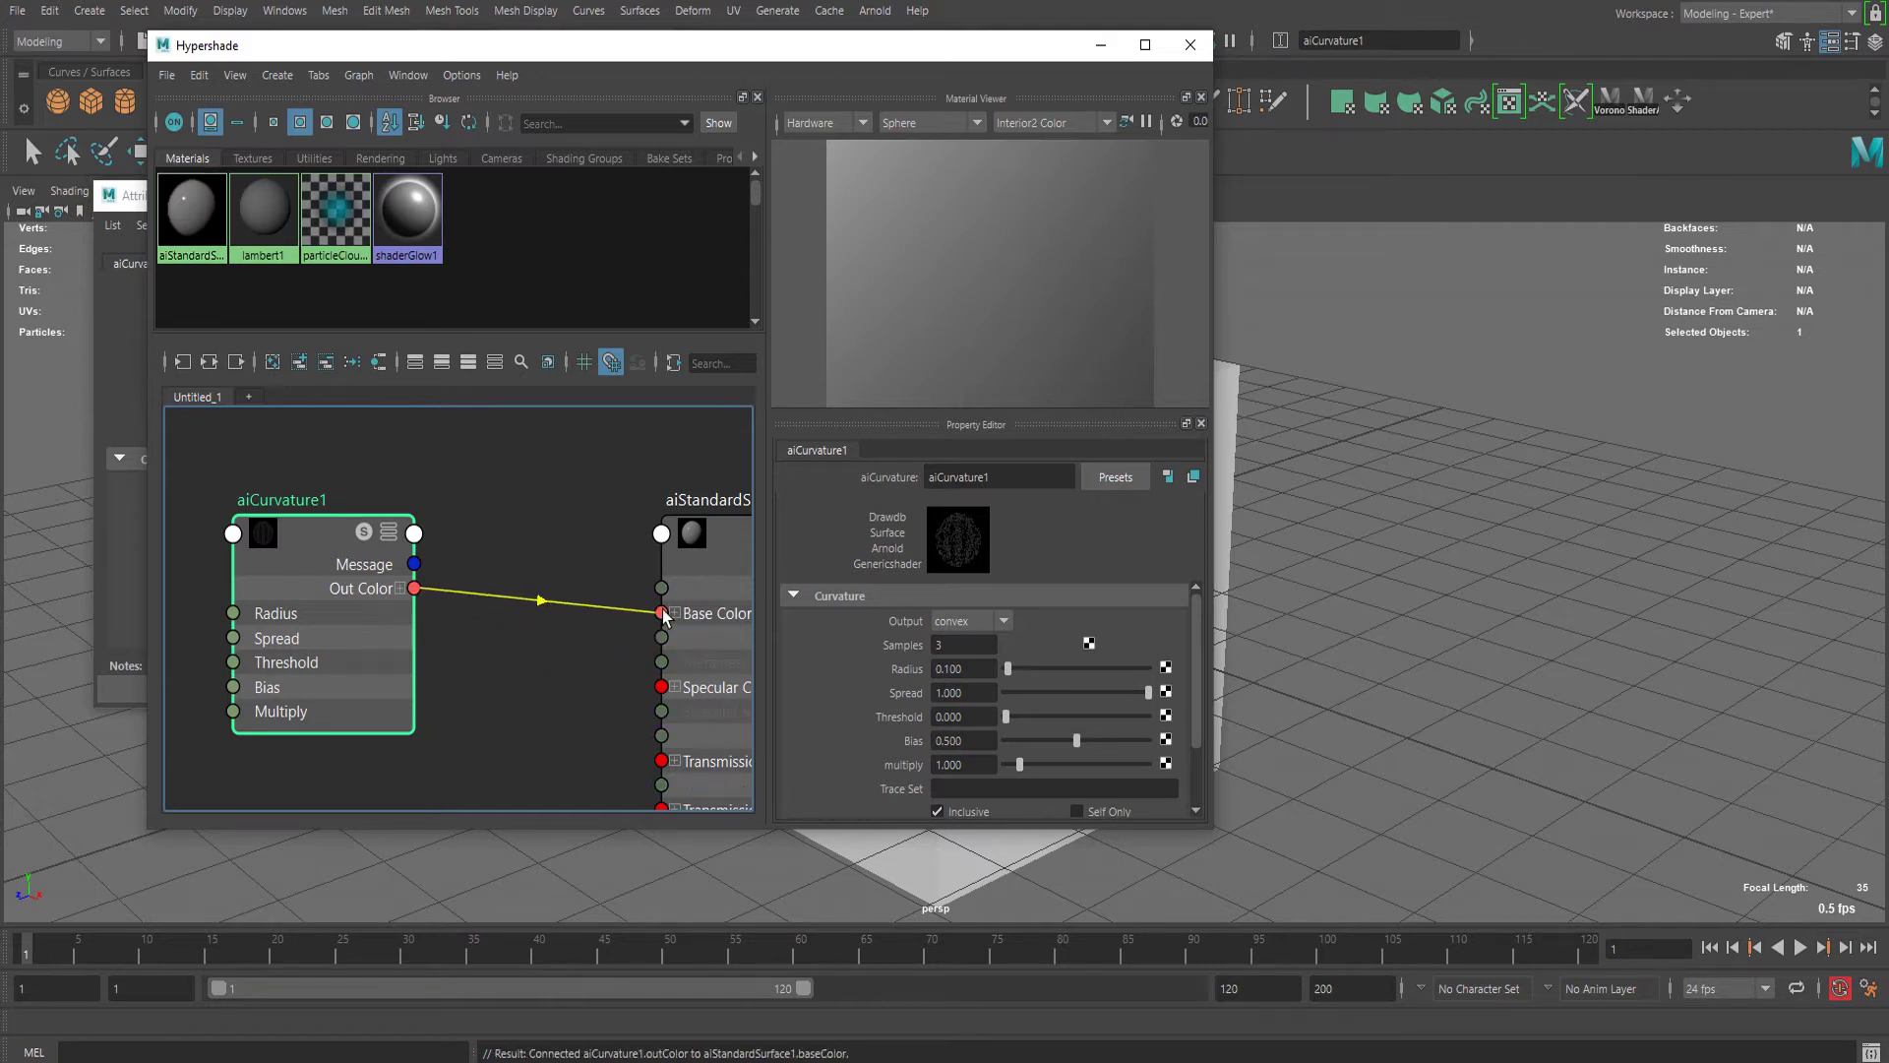
Start an Arnold render of the scene and move the render window so the Hypershade node graph stays accessible
click(875, 10)
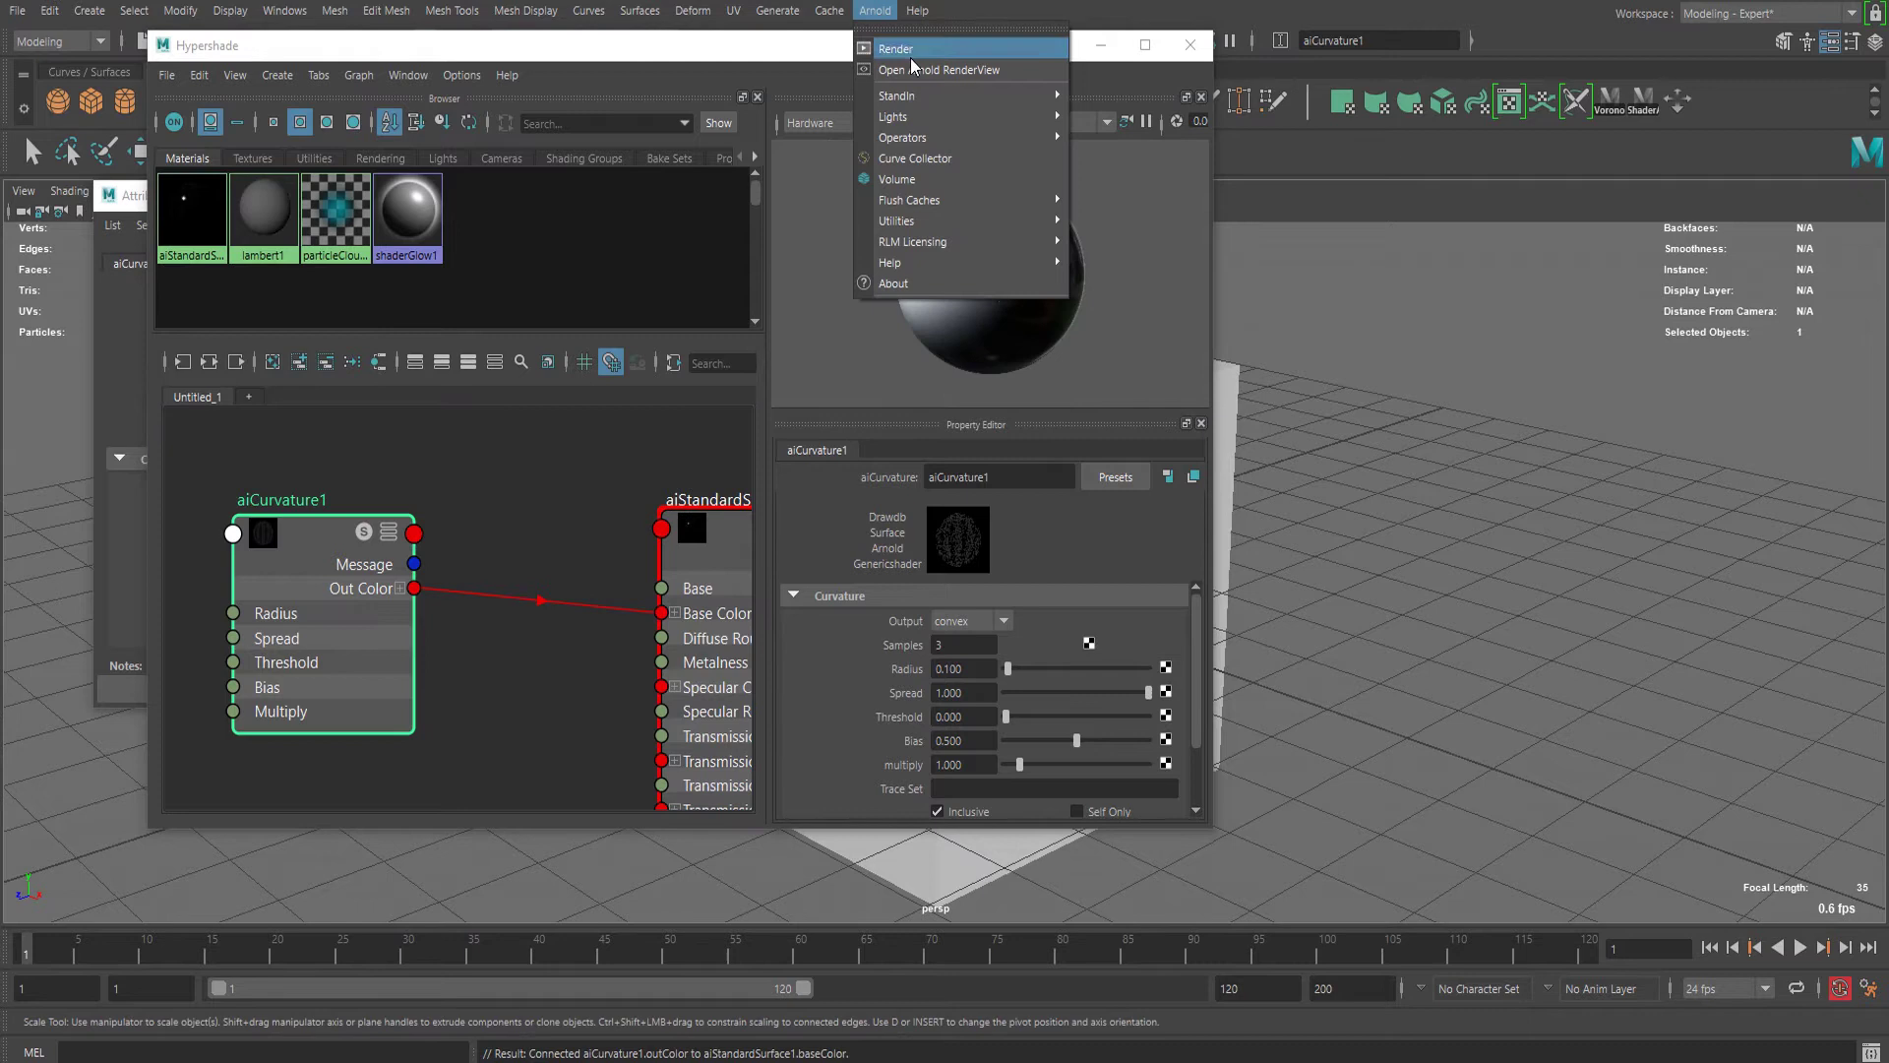
click(900, 56)
drag(839, 196, 1086, 96)
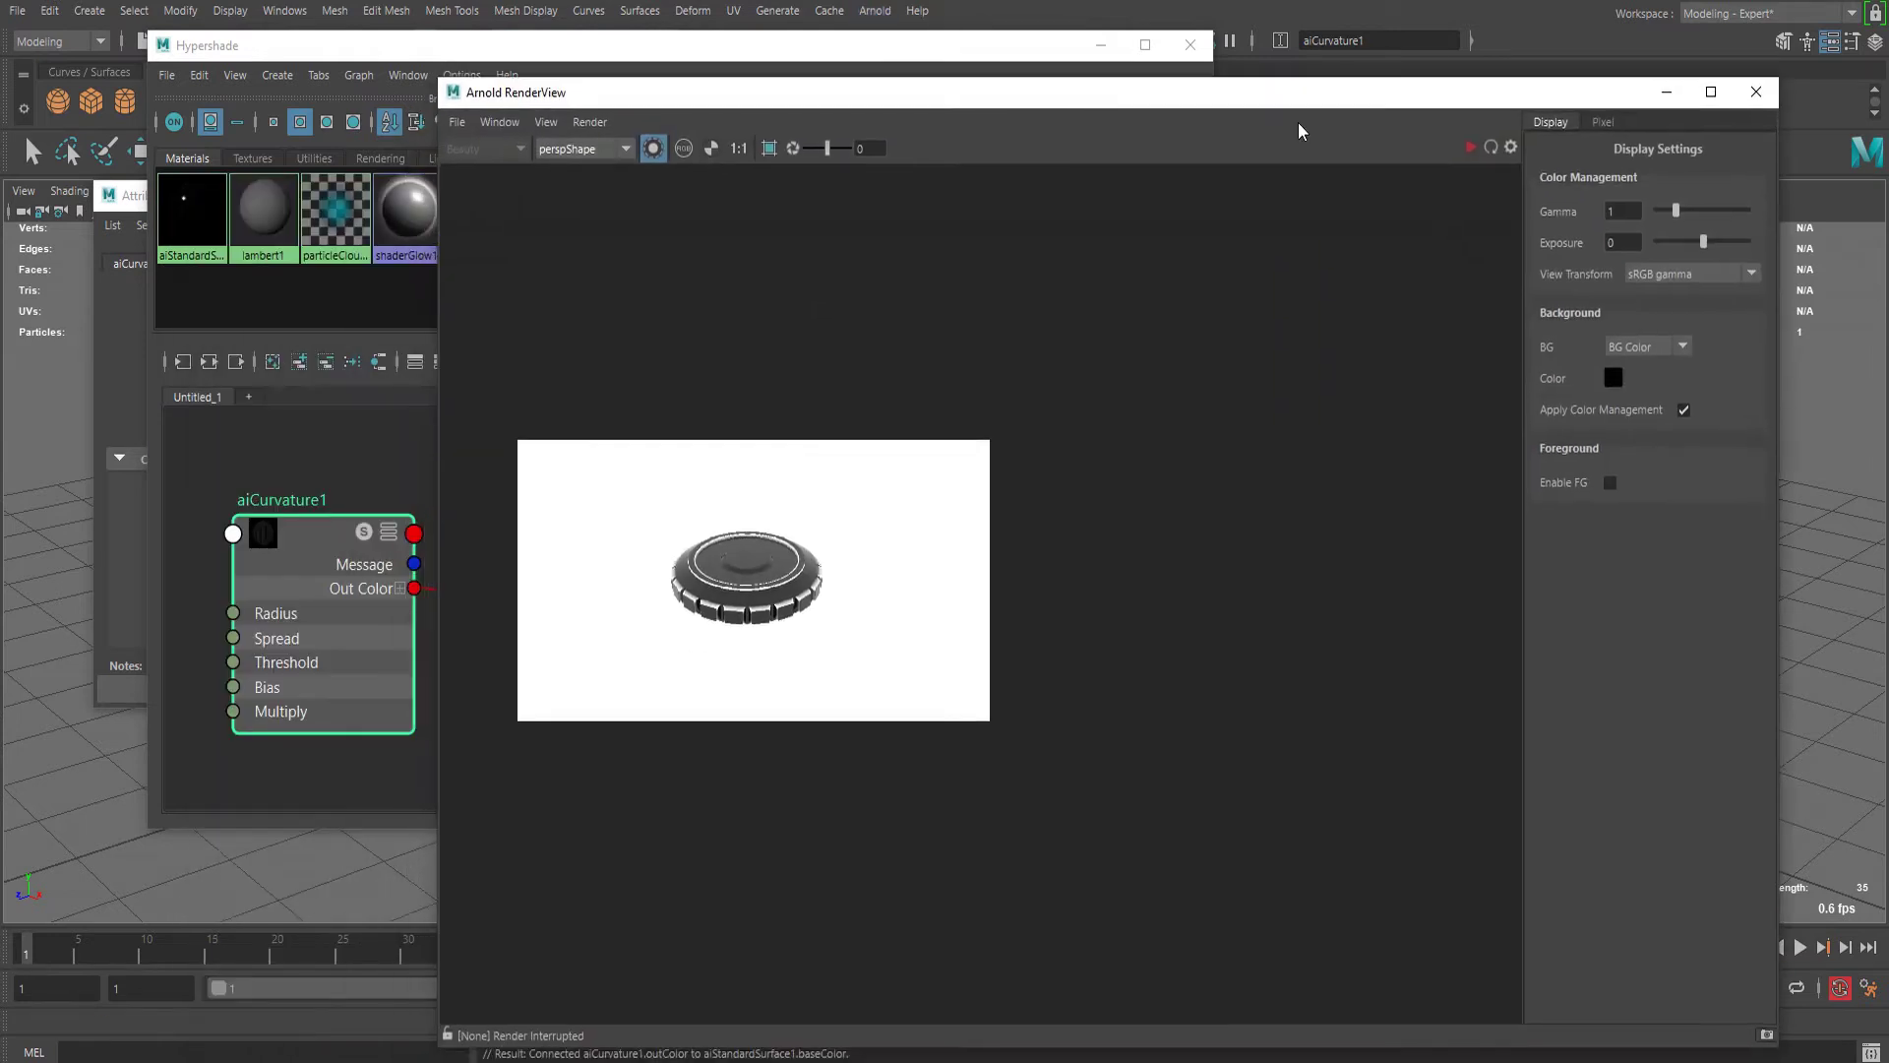
middle_drag(955, 574, 1091, 589)
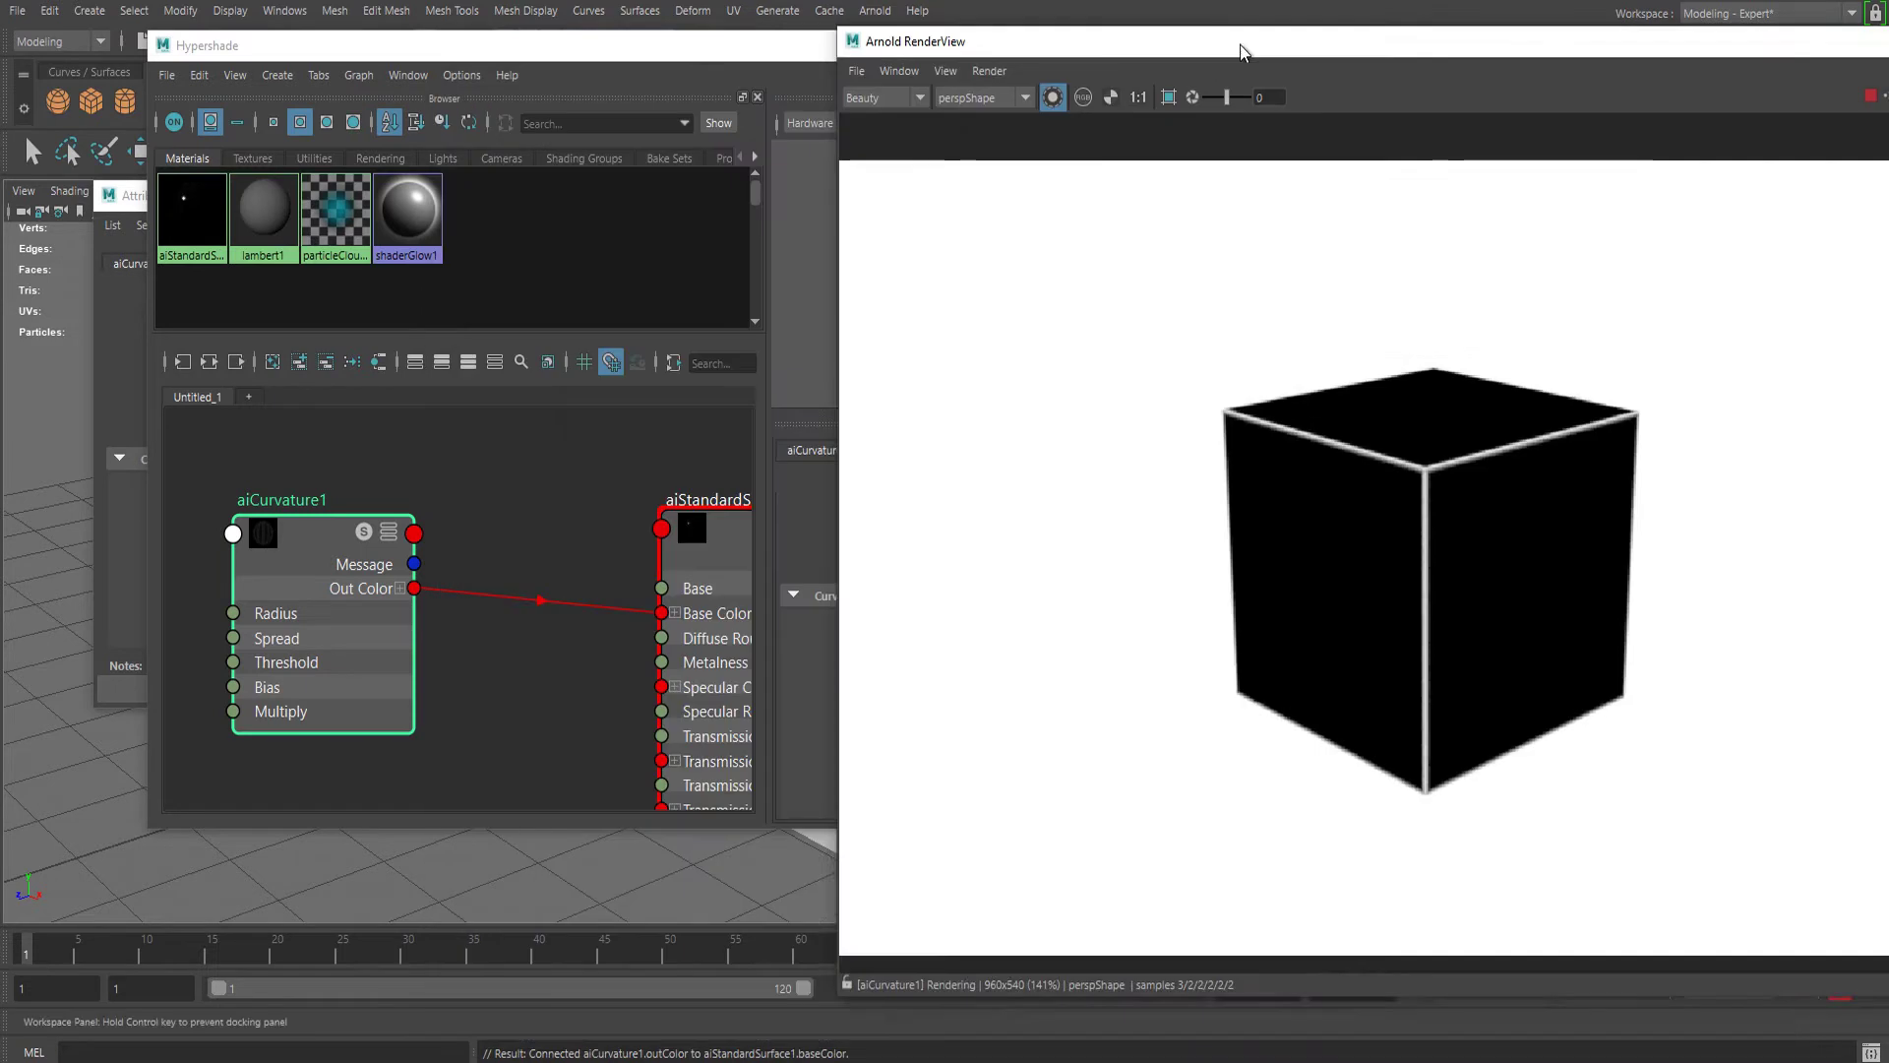
drag(1244, 50, 1320, 42)
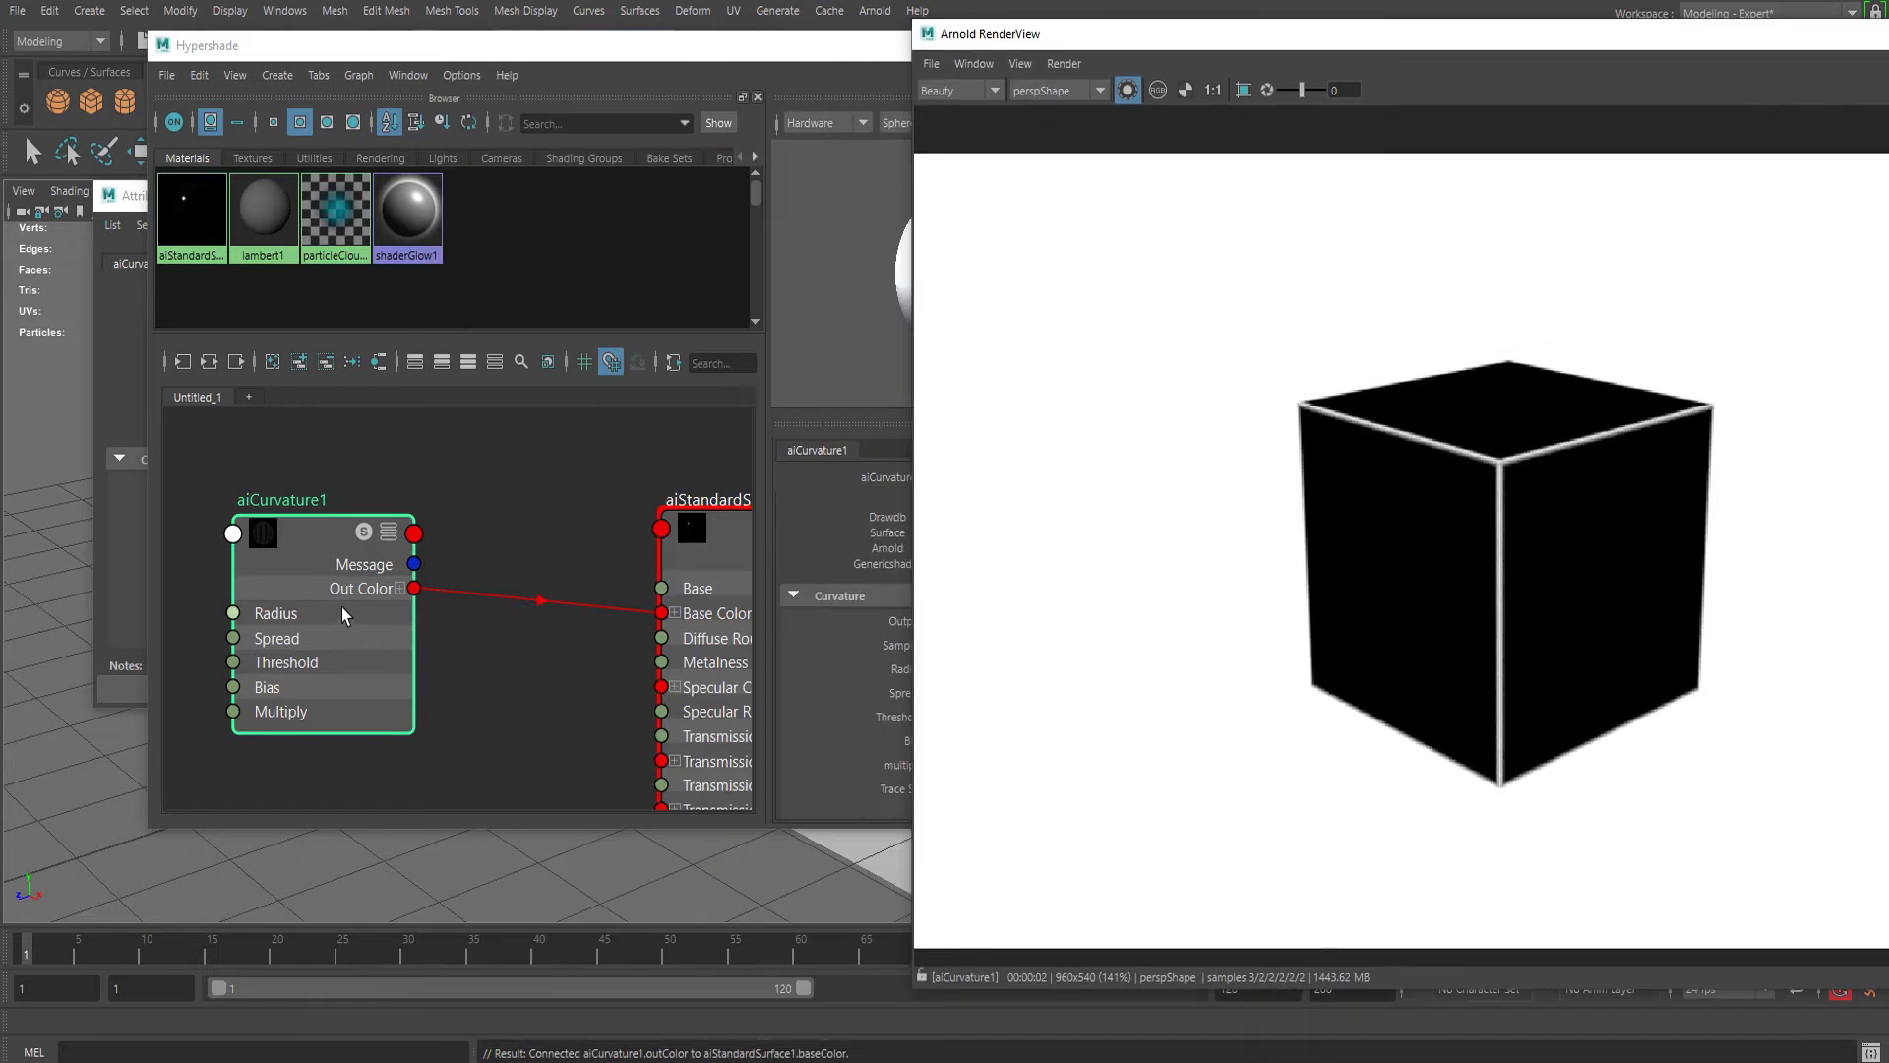
Place the Hypershade window beside the rendered cube with the aiCurvature settings in view
drag(498, 51, 333, 4)
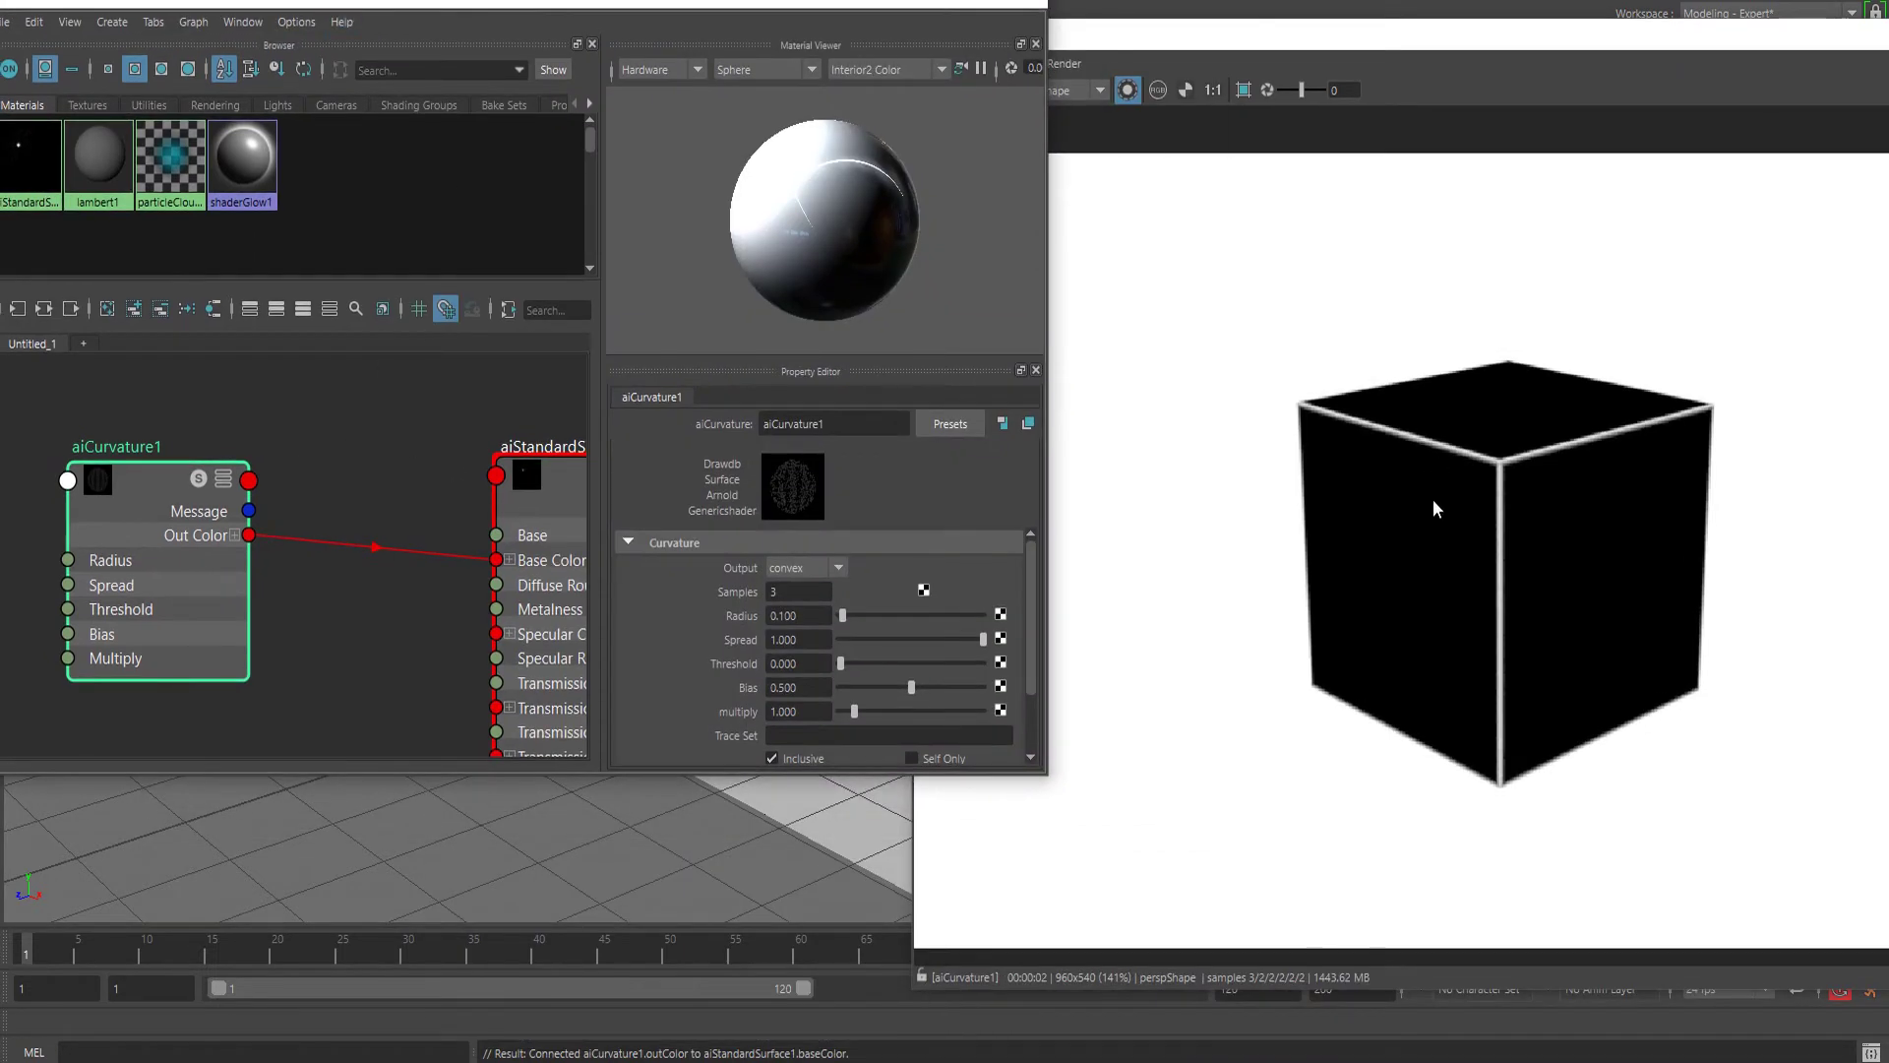
scroll(1525, 505, up, 2)
scroll(1476, 393, down, 1)
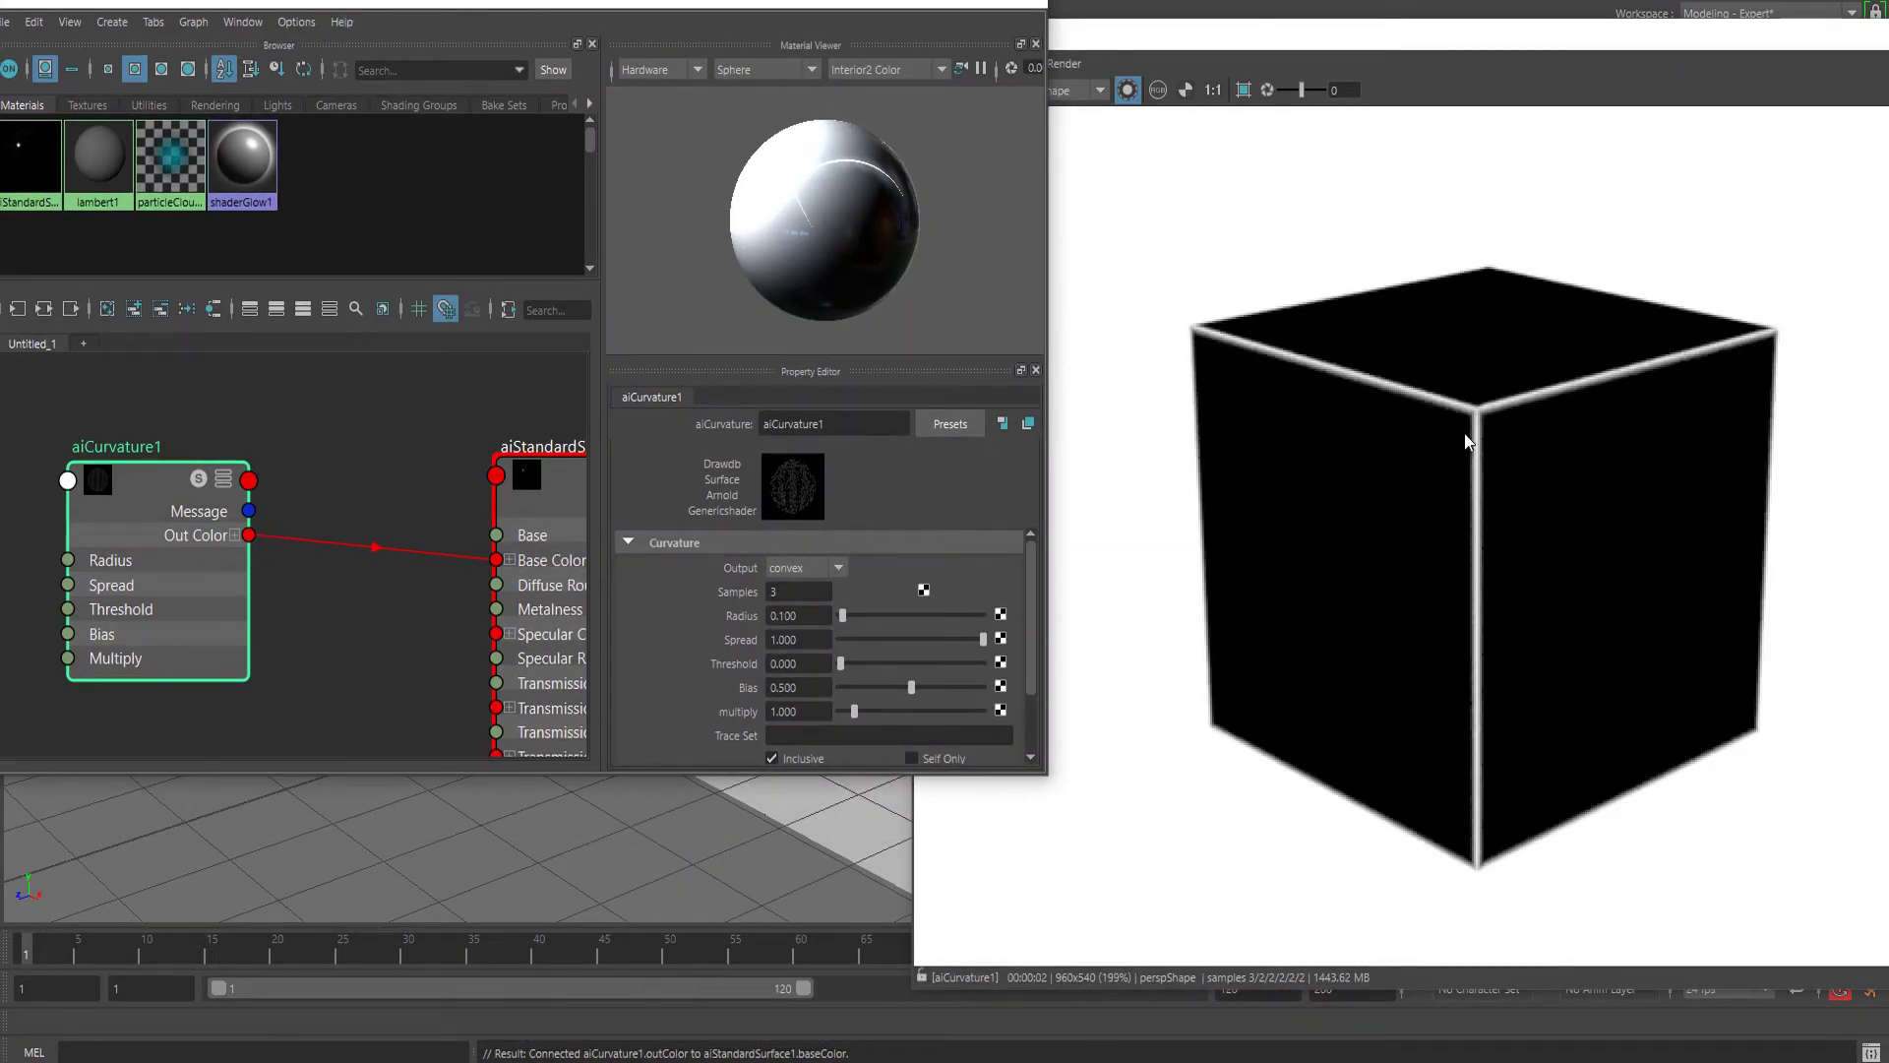
drag(802, 2, 858, 160)
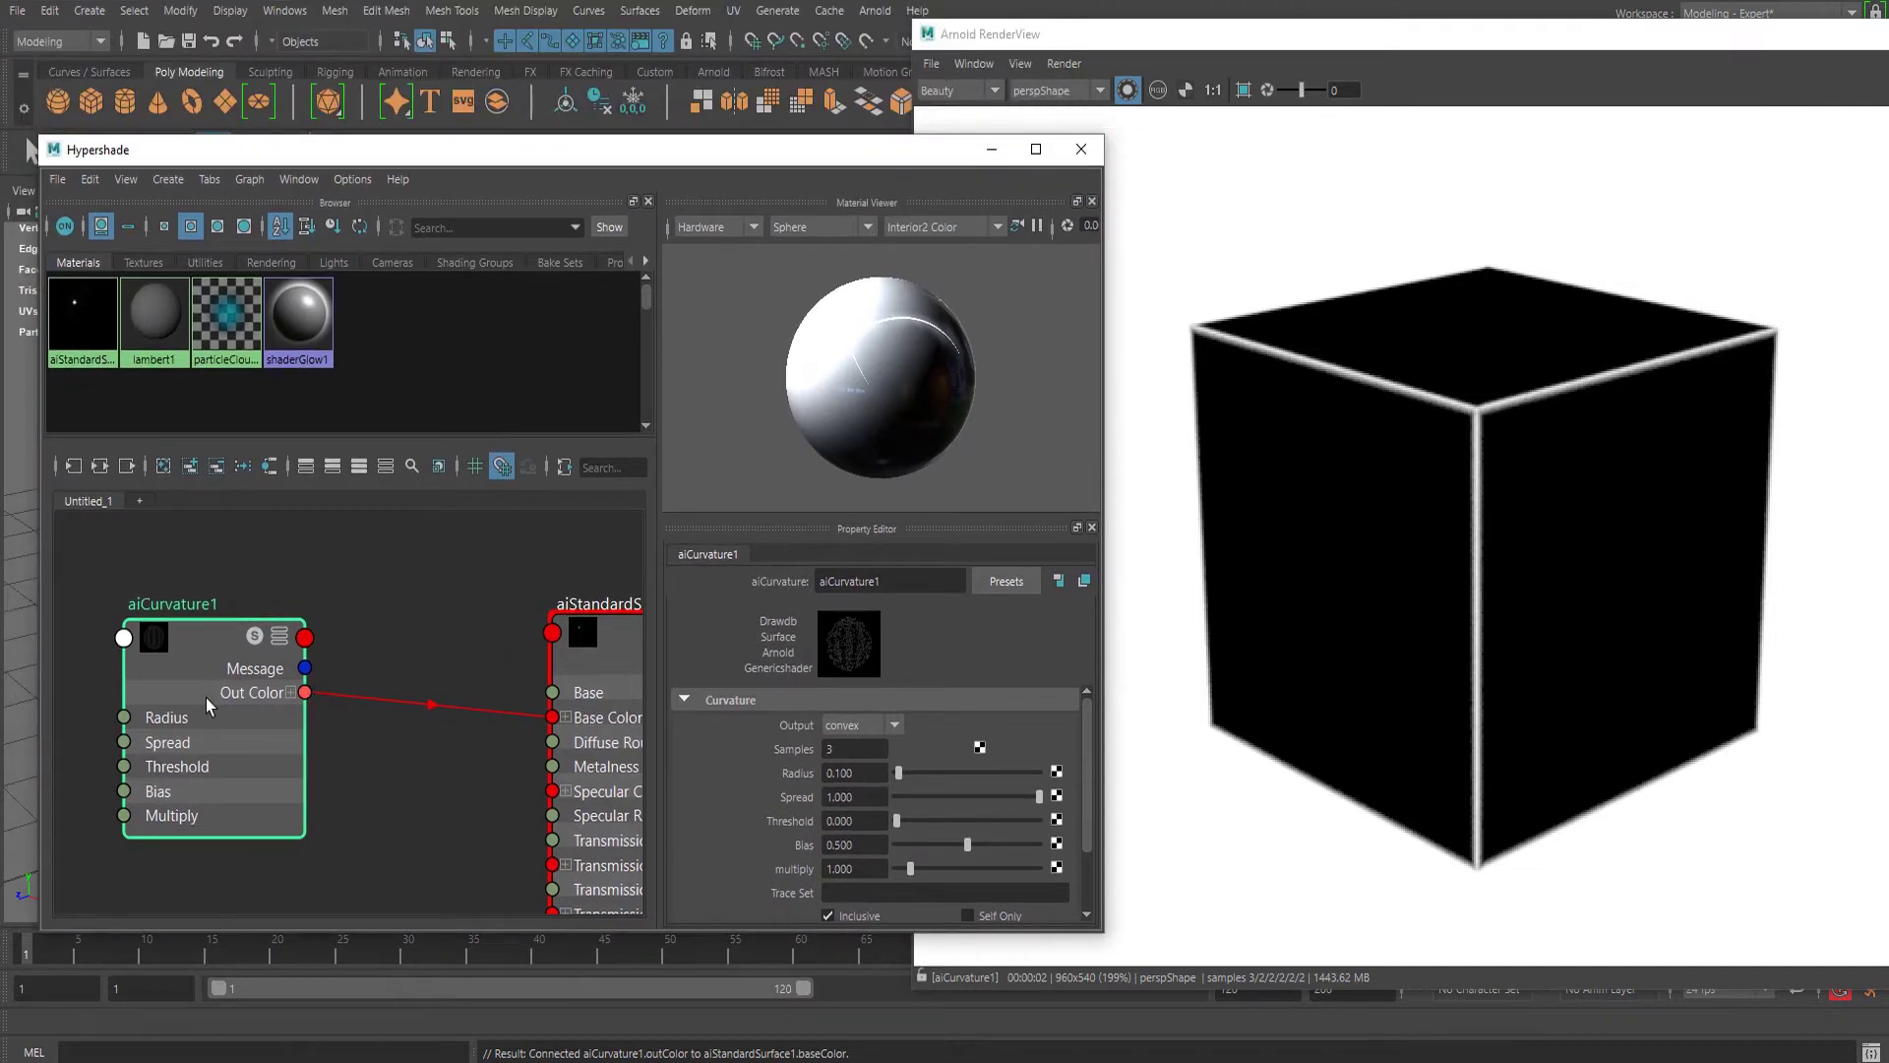
Set the aiCurvature node's Radius to 0.280 to widen the edge lines
scroll(913, 760, down, 1)
scroll(876, 775, up, 1)
click(872, 774)
click(907, 772)
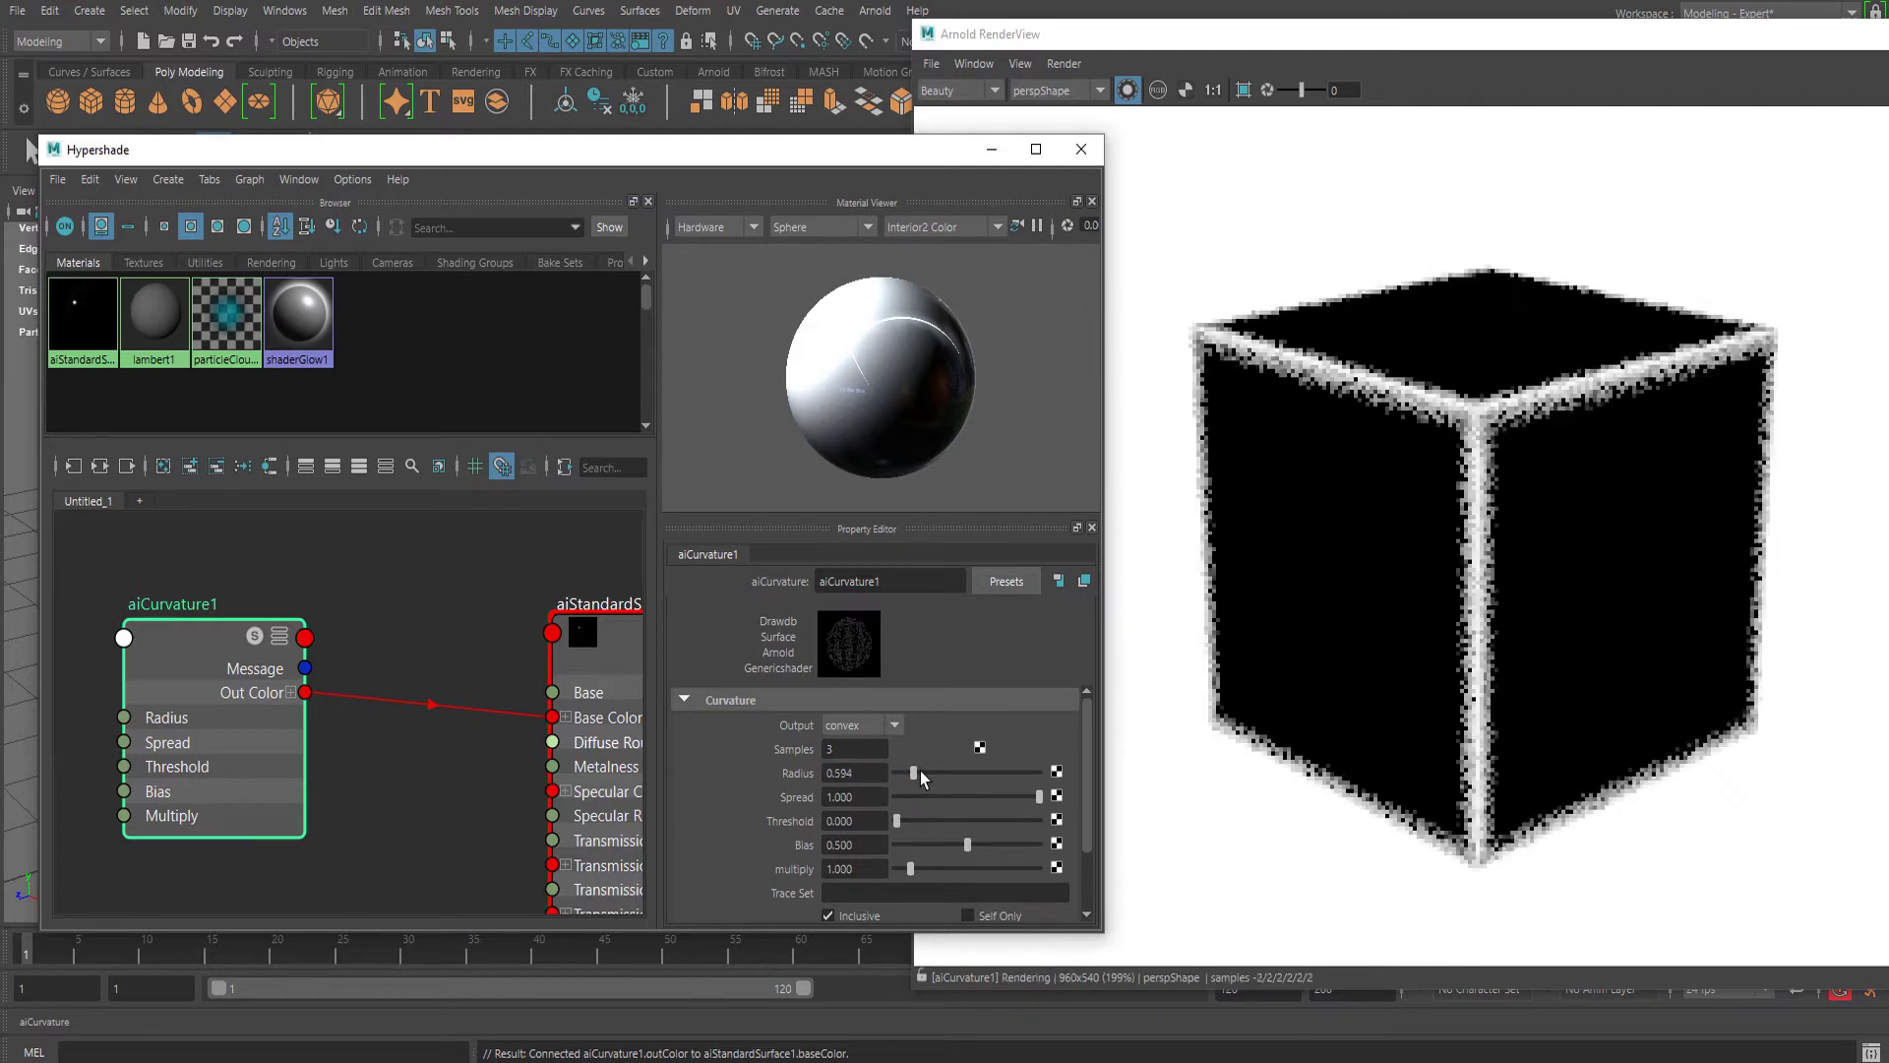
drag(908, 770, 904, 773)
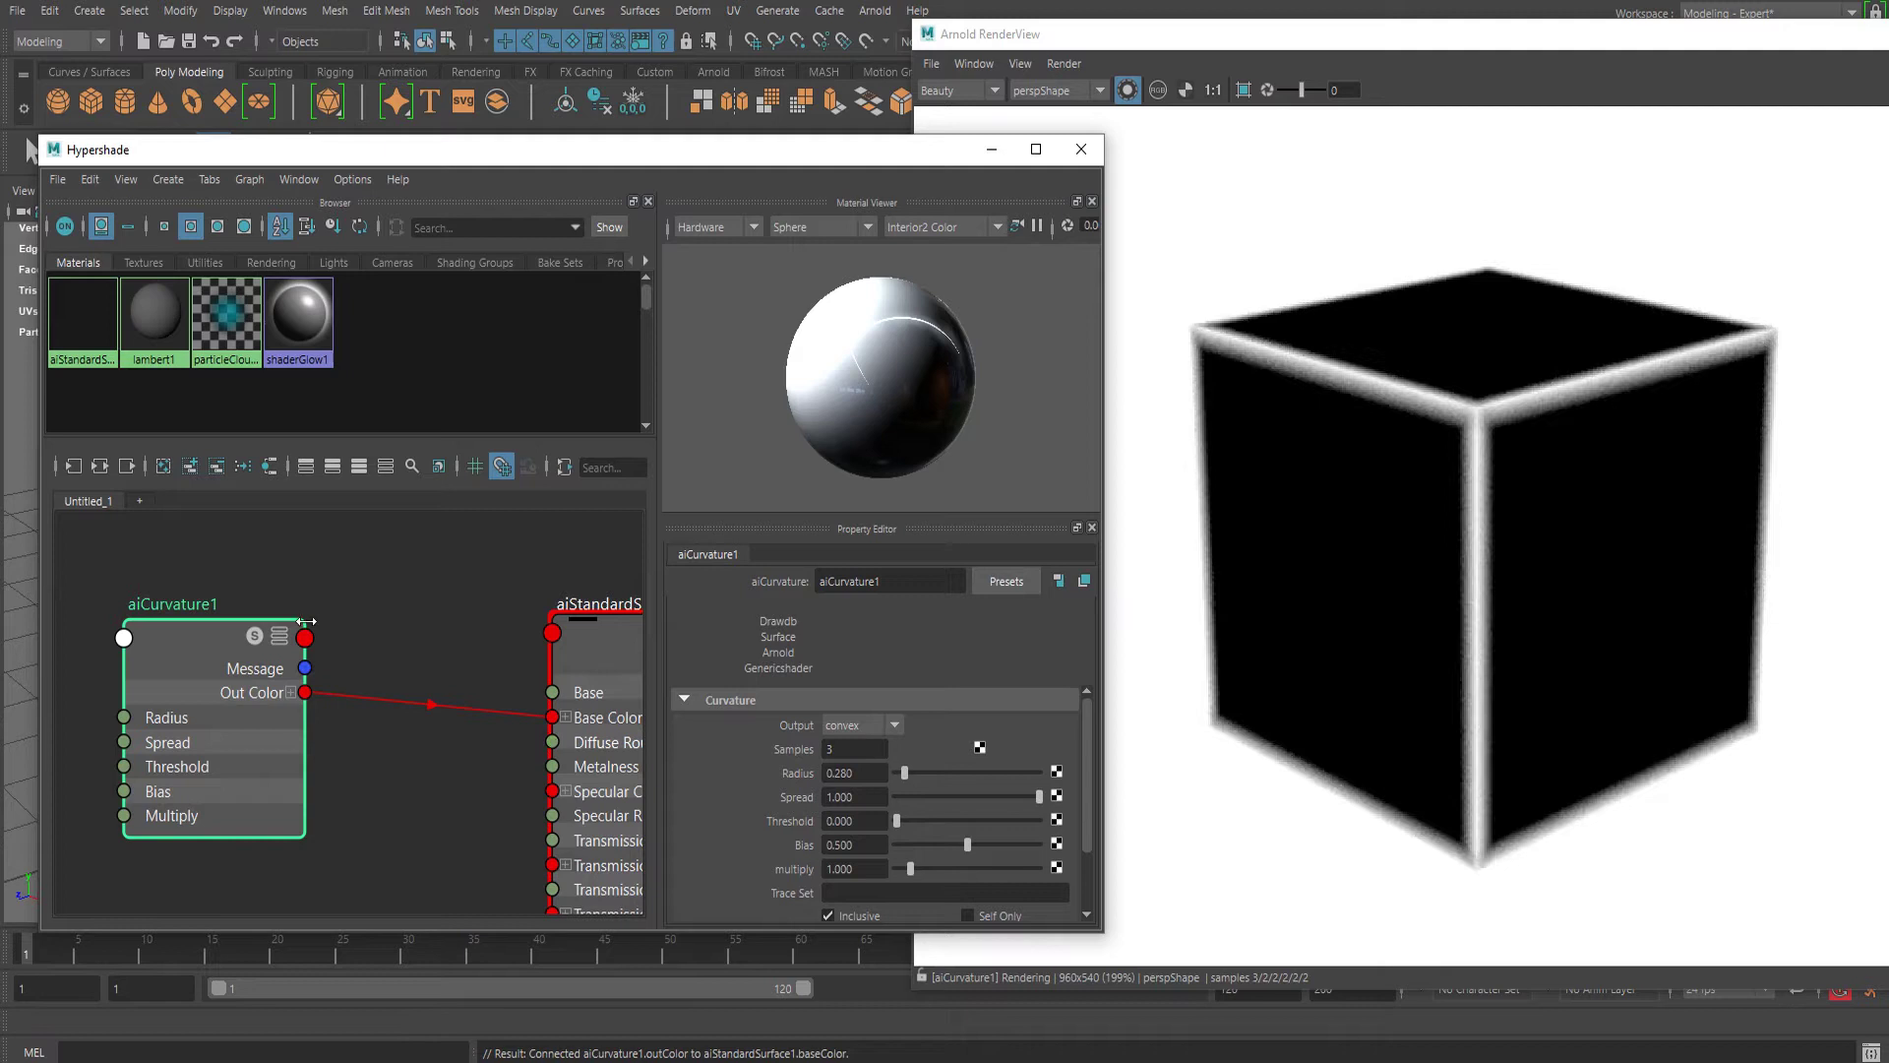
alt+middle_drag(433, 535, 387, 563)
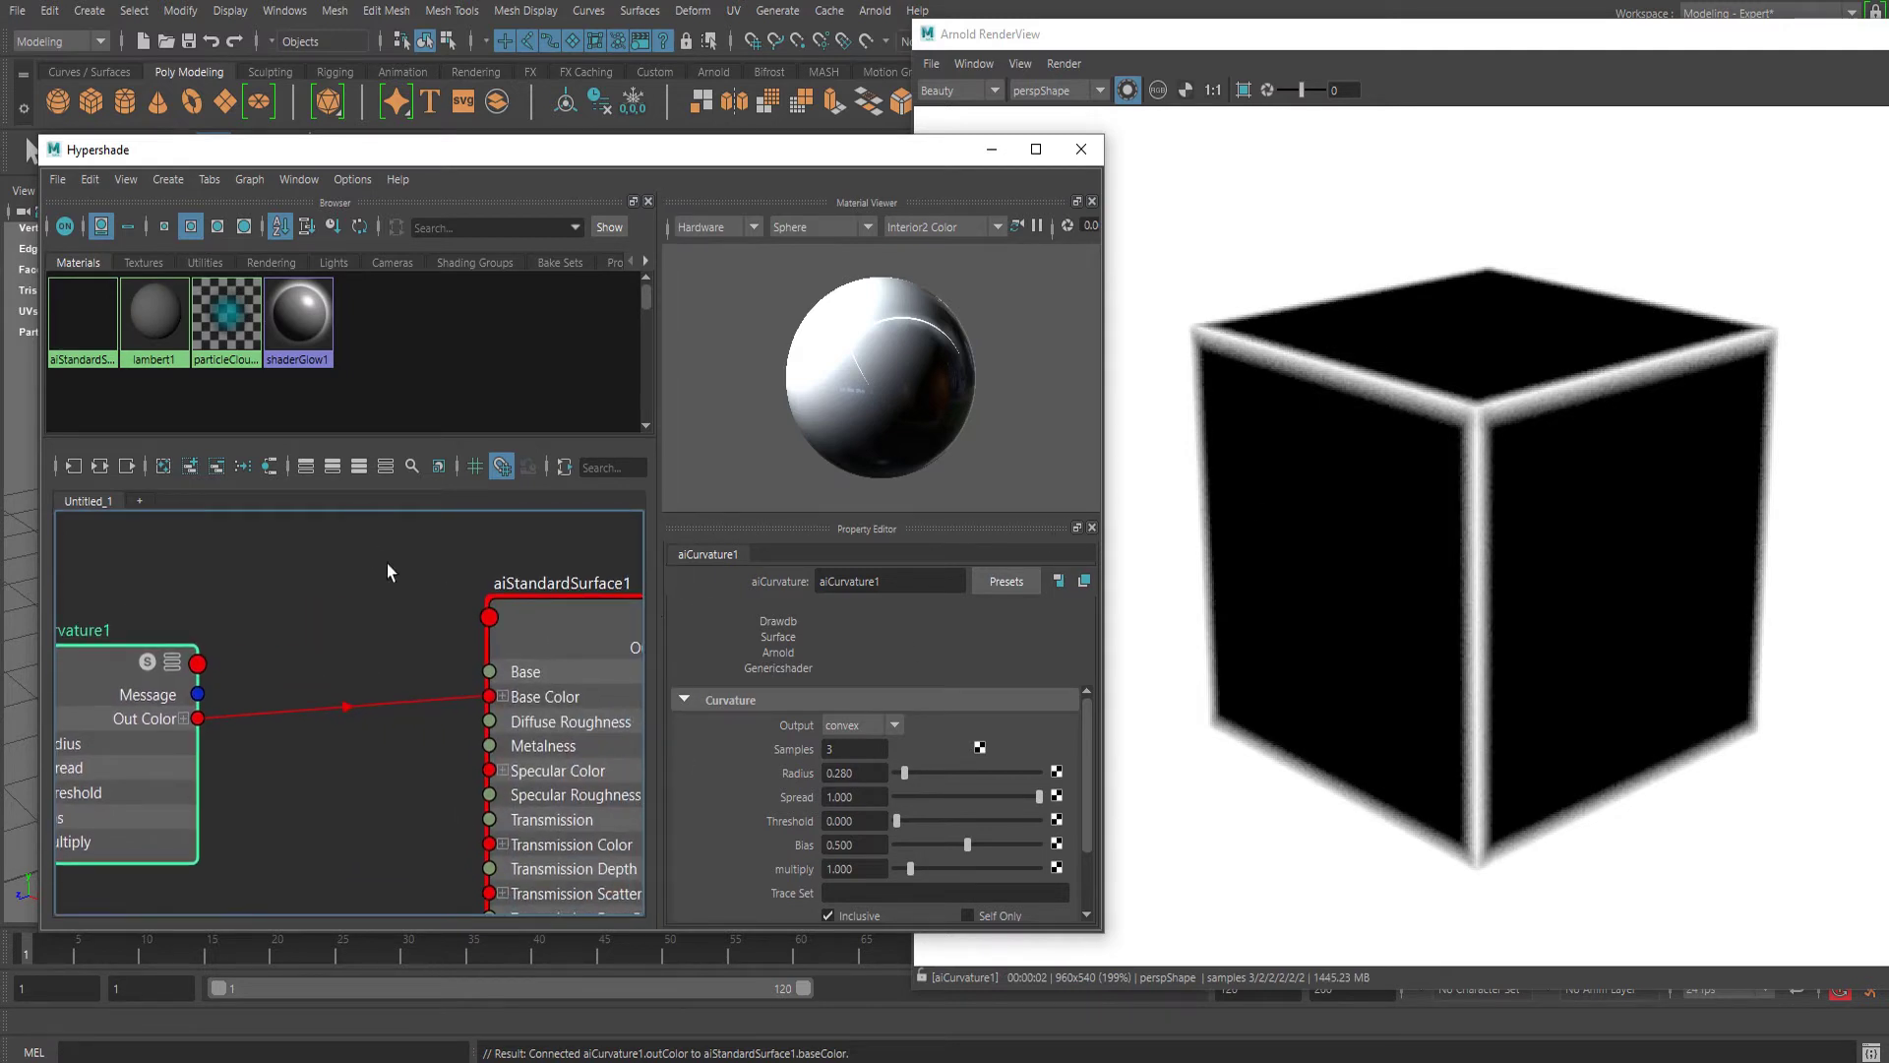
scroll(858, 769, down, 1)
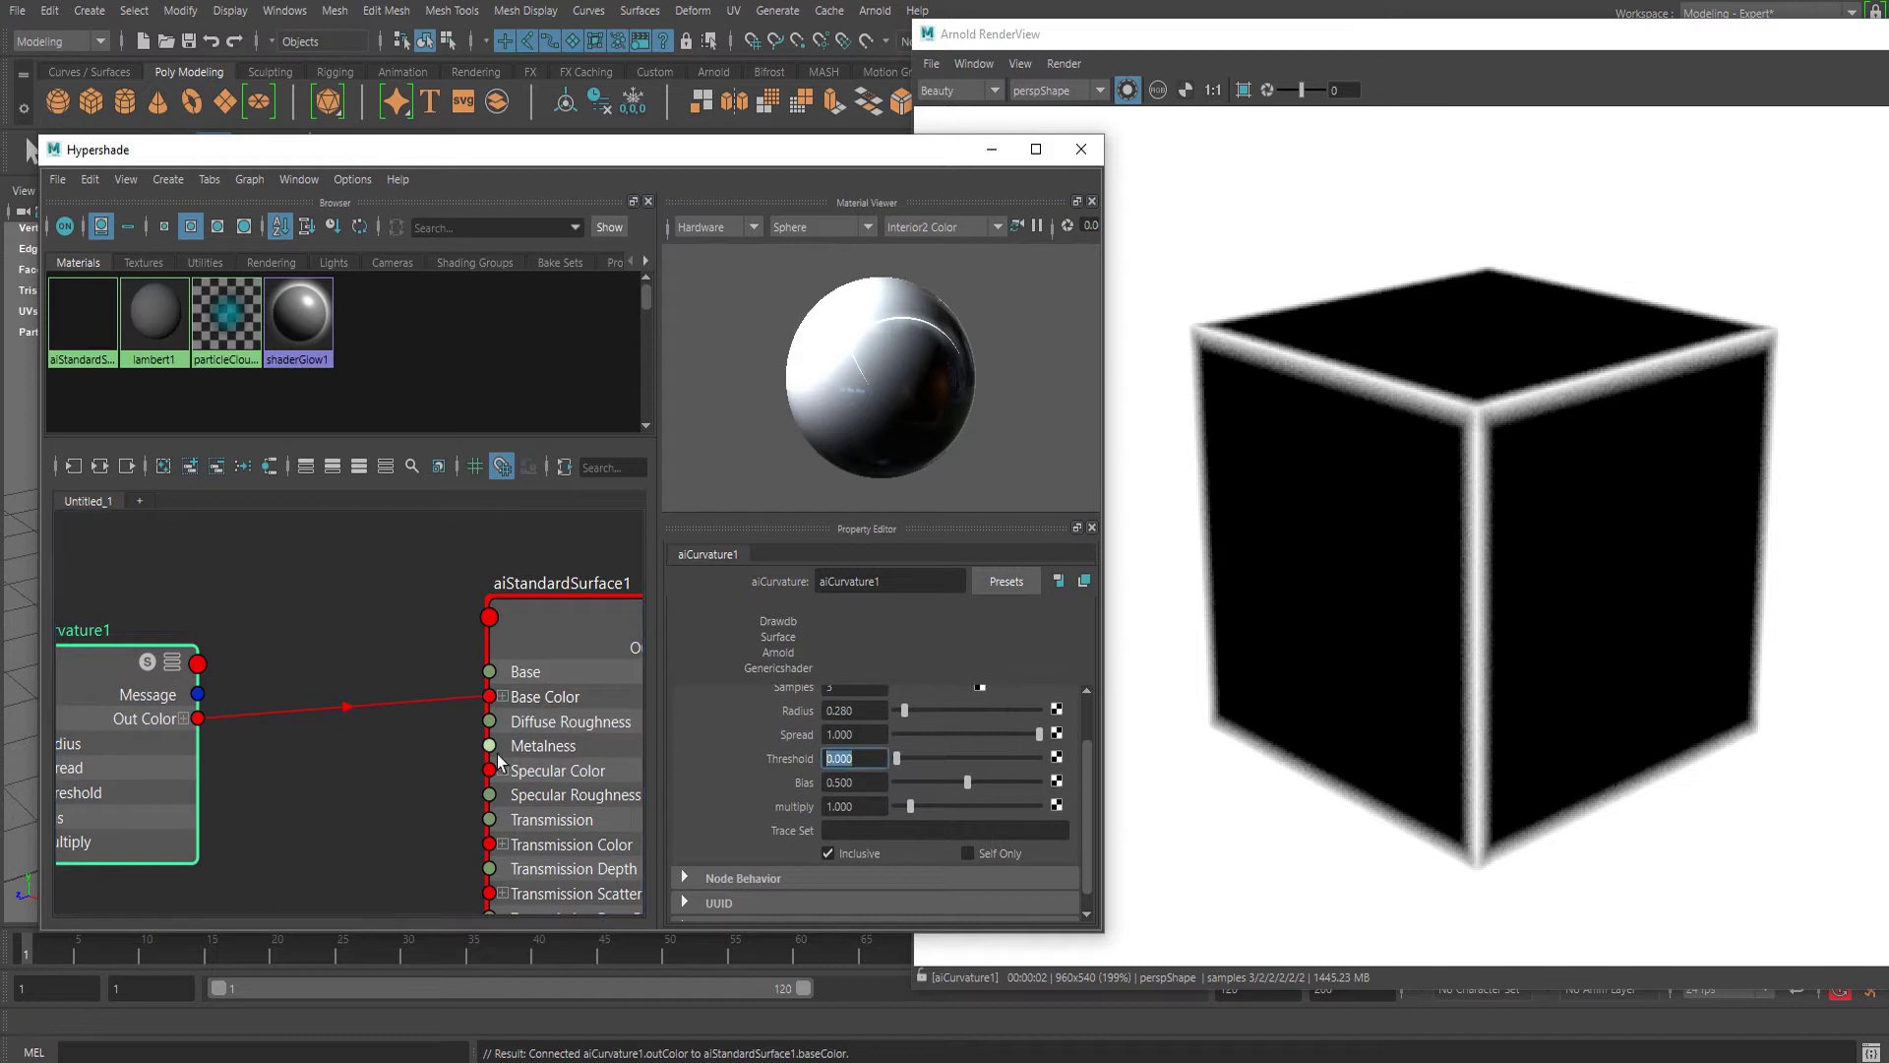
click(852, 757)
scroll(870, 759, up, 1)
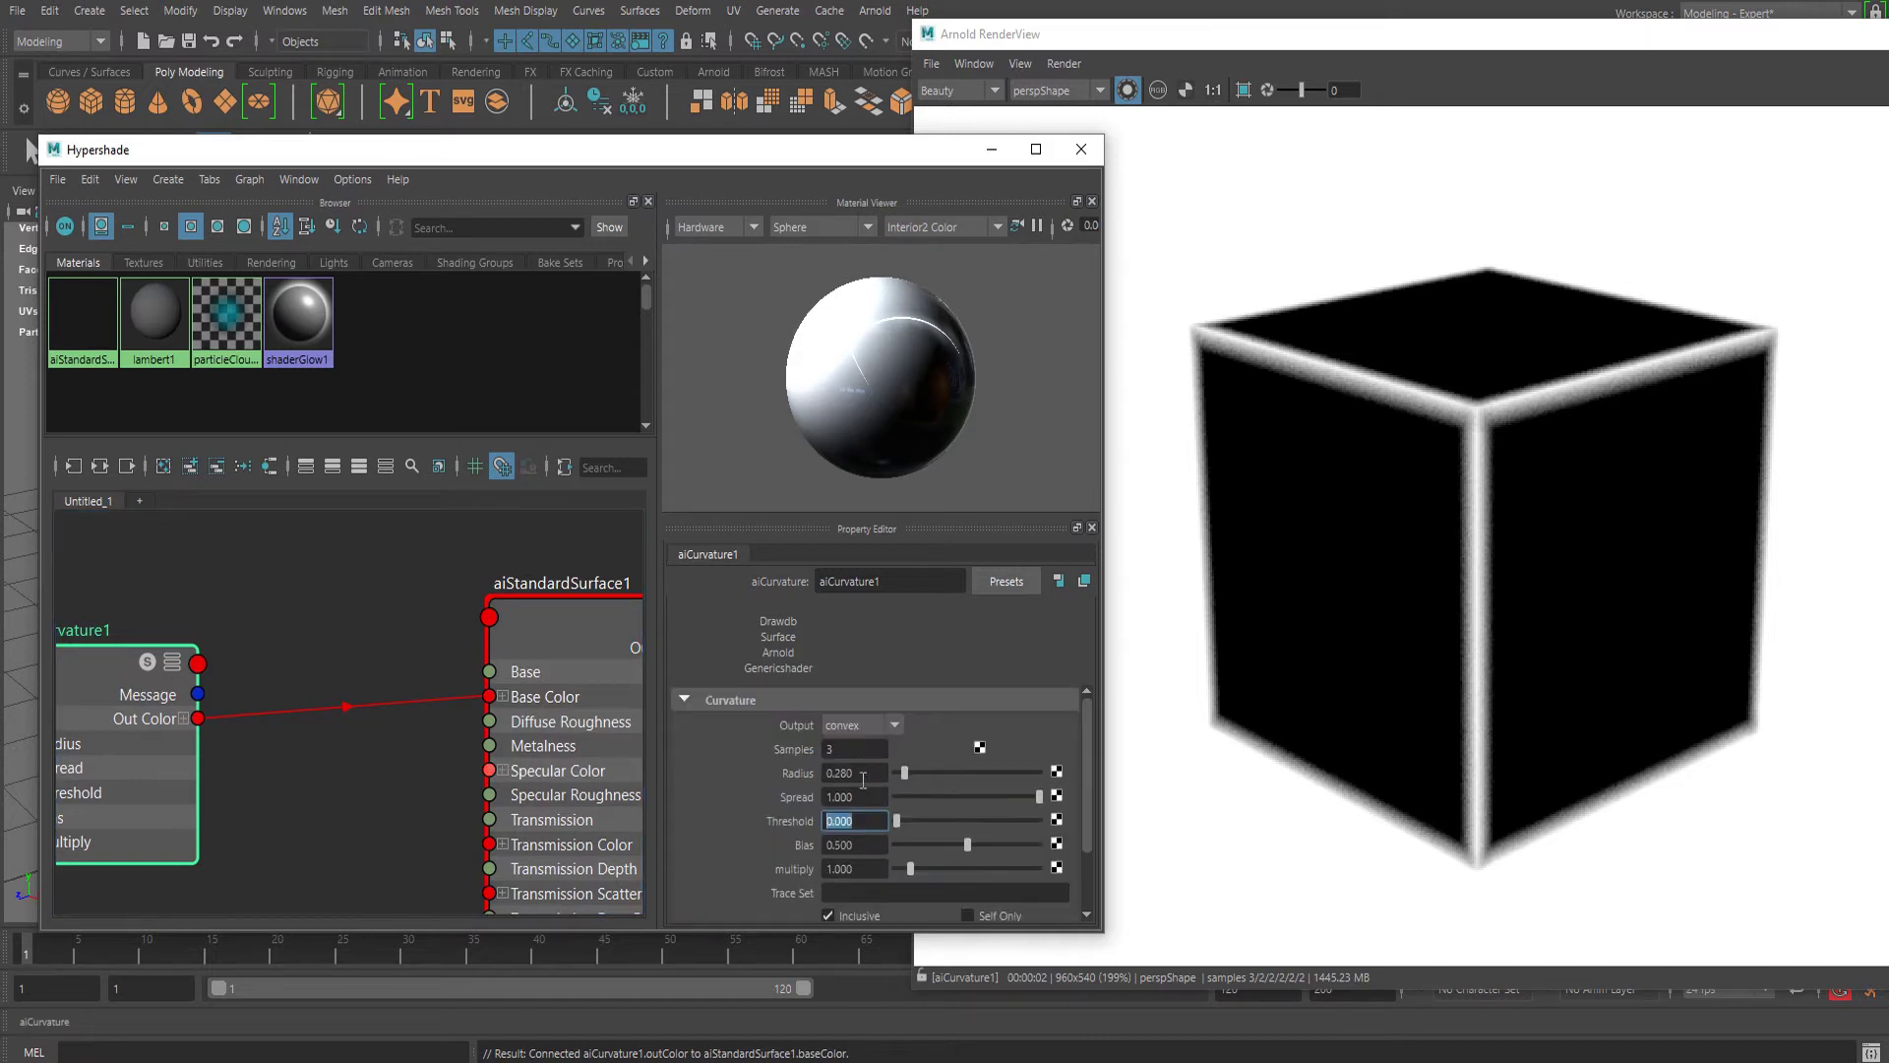
alt+middle_drag(259, 779, 356, 714)
drag(258, 732, 223, 638)
Set the aiCurvature node's Radius to 0.315
scroll(1491, 551, down, 2)
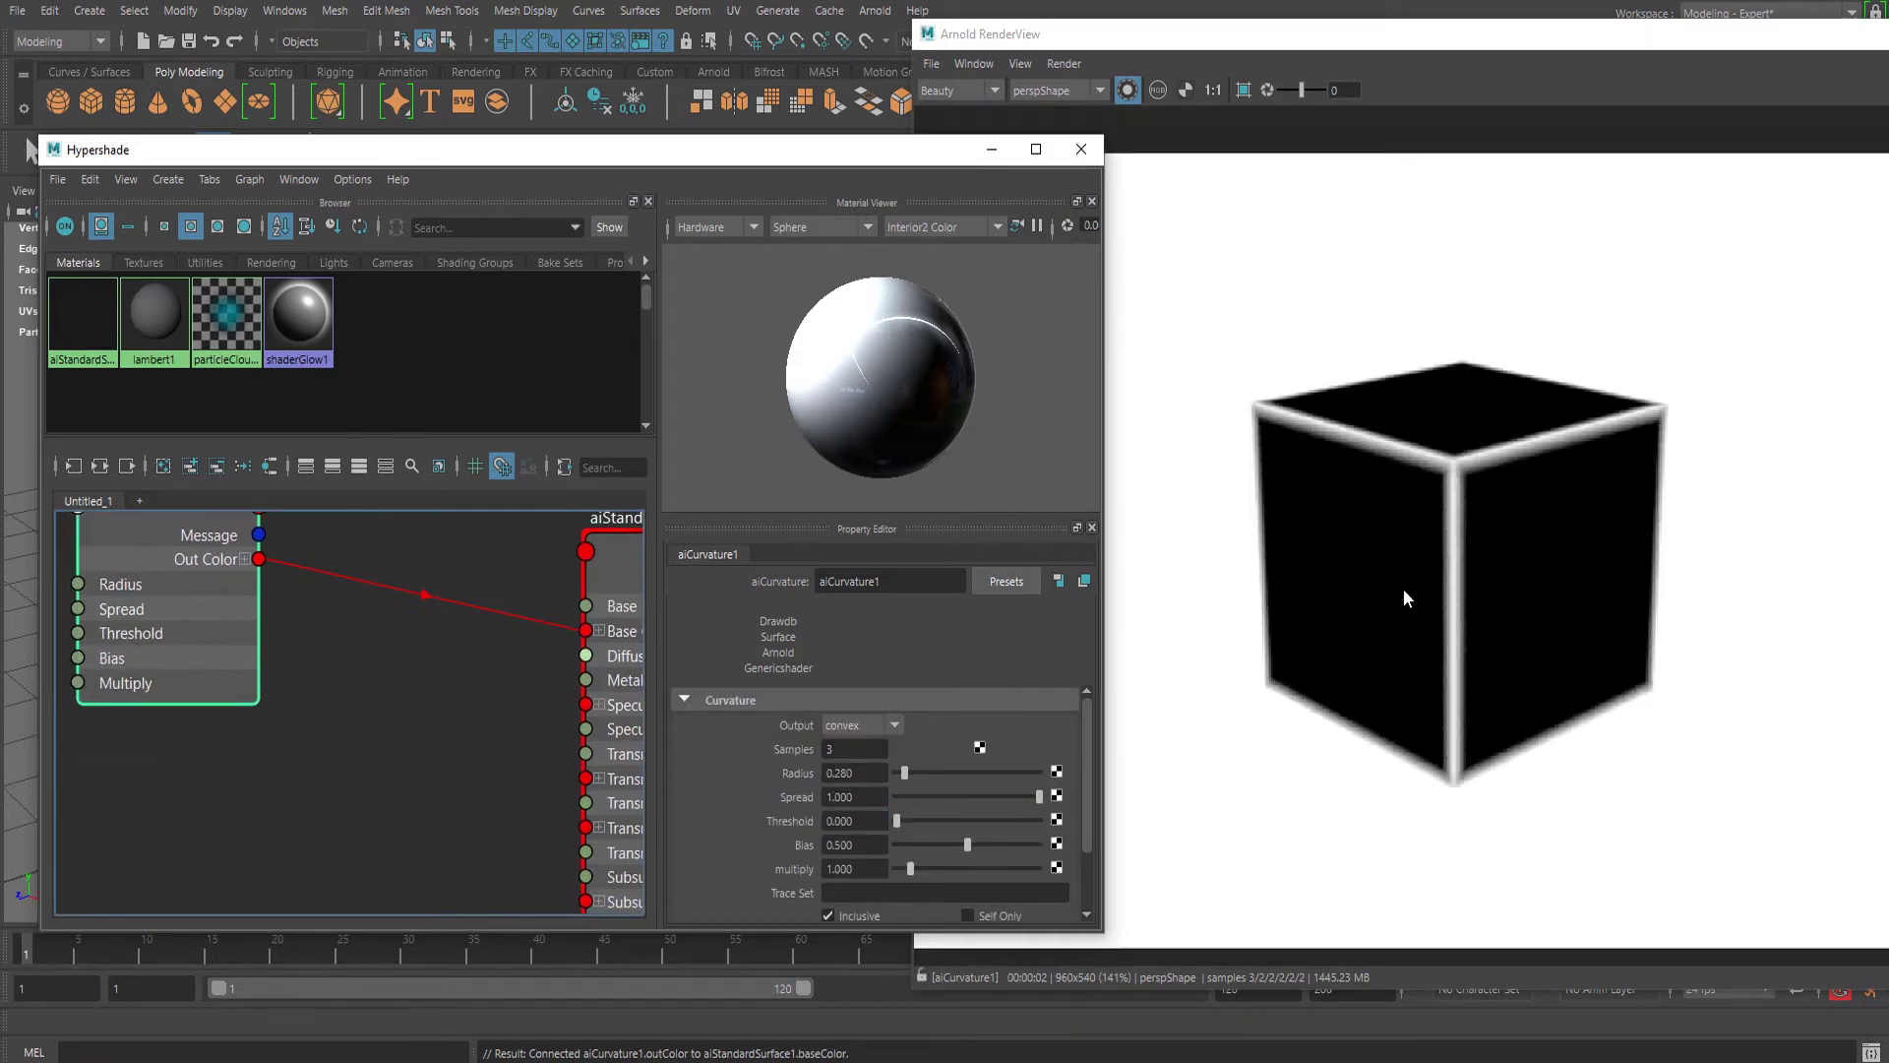
scroll(1403, 590, up, 2)
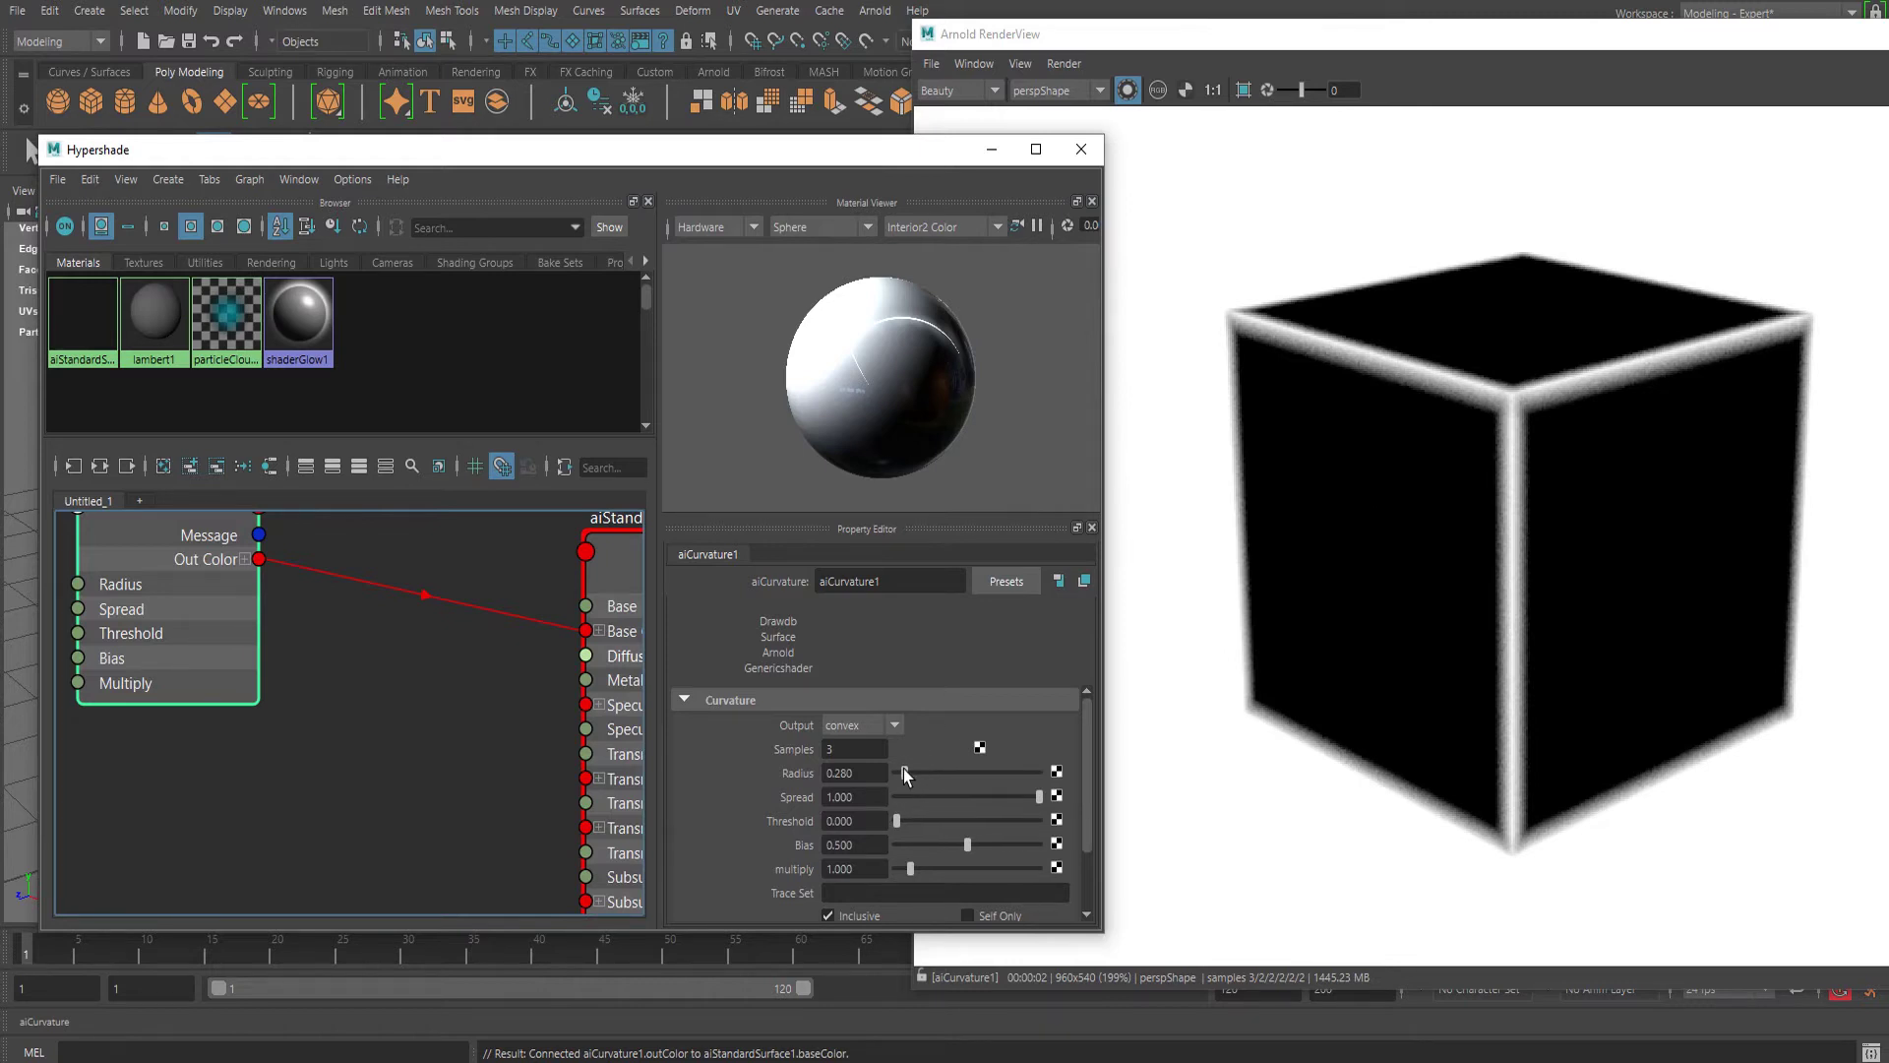
drag(903, 771, 907, 771)
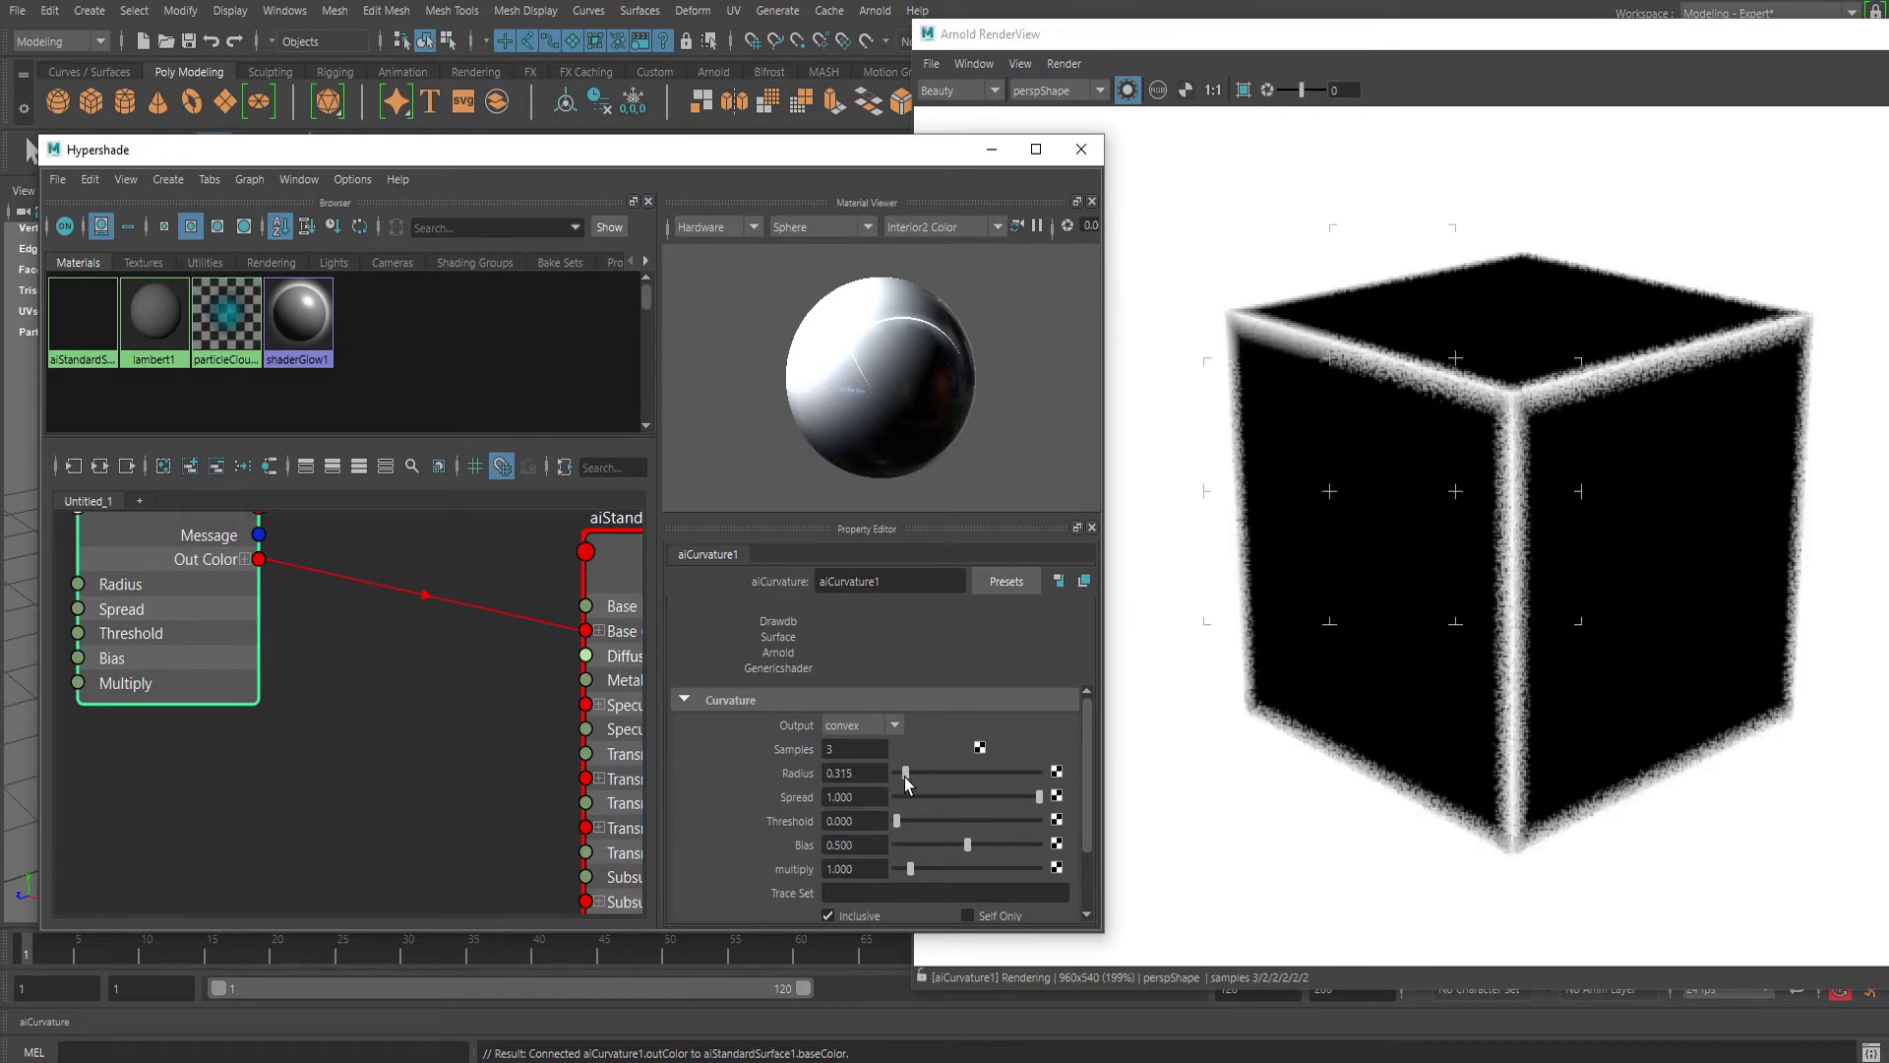
Rearrange the graph so the aiCurvature node sits level with the upper part of aiStandardSurface1, with a gap between them
drag(537, 717, 516, 717)
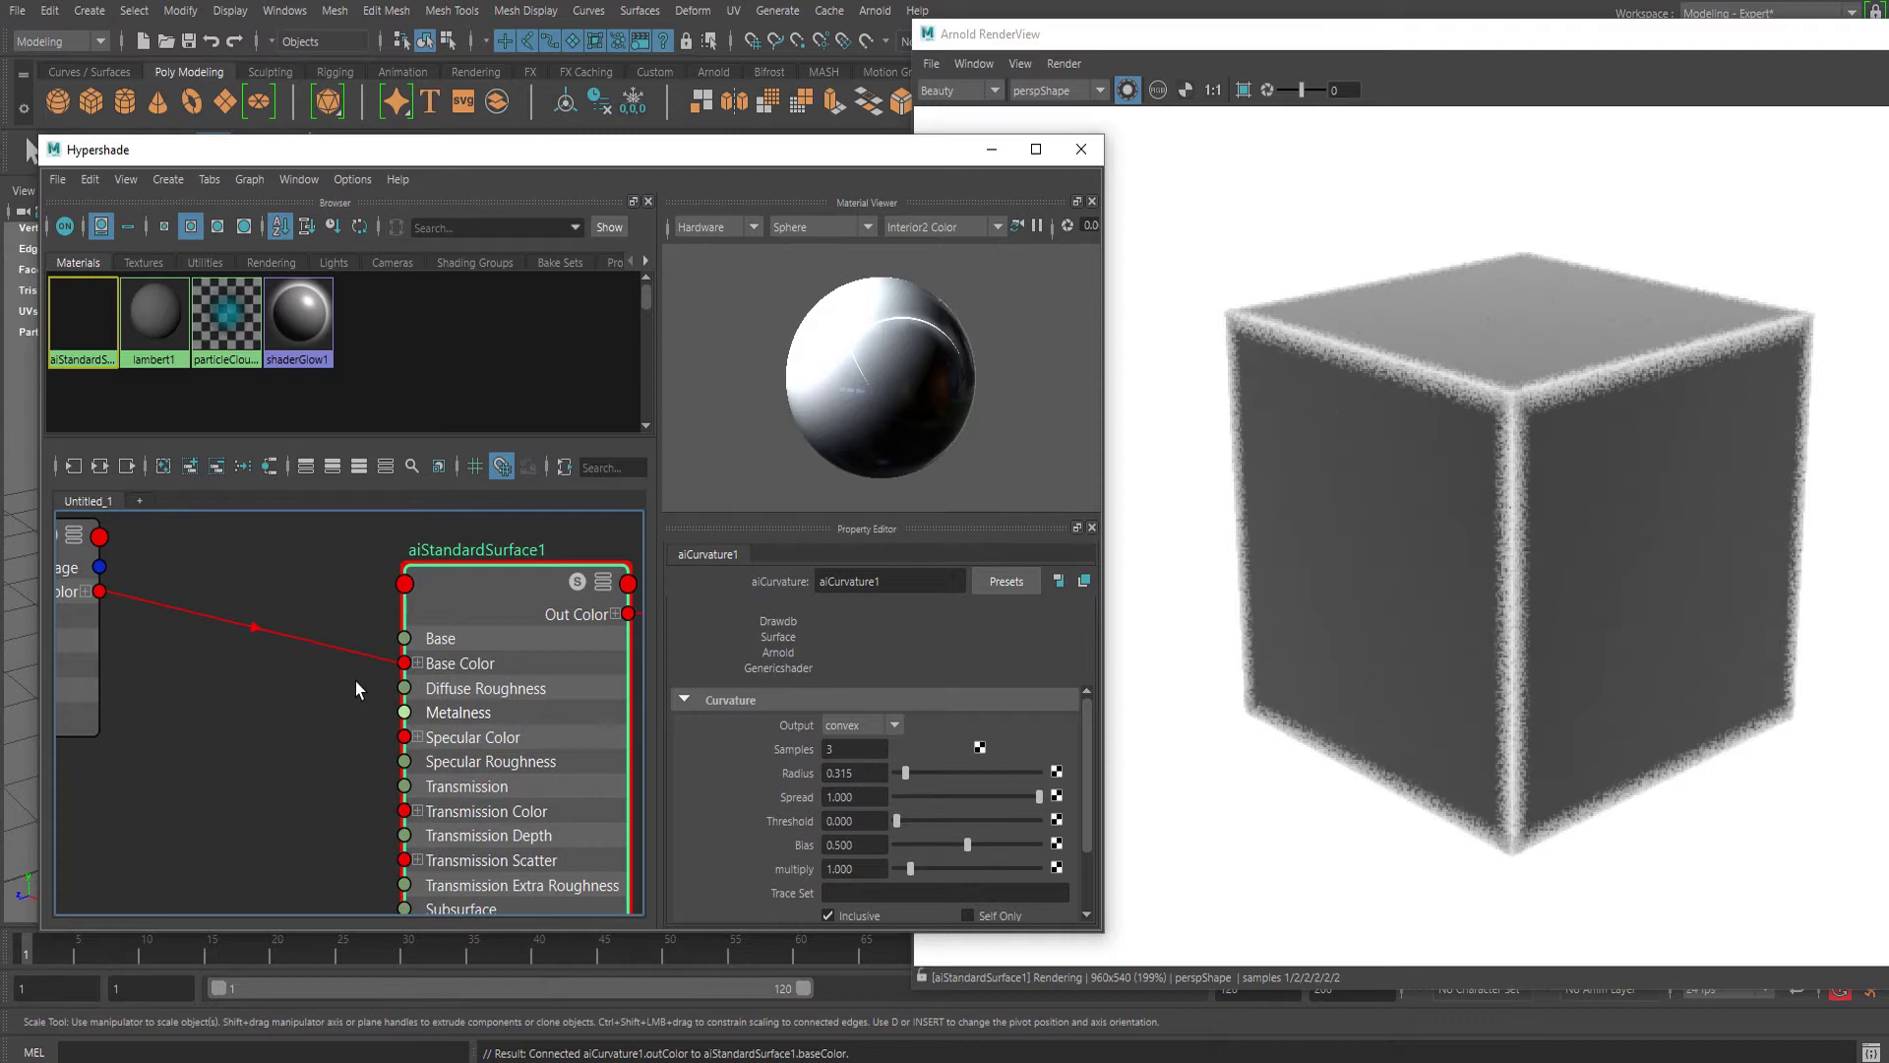
click(167, 723)
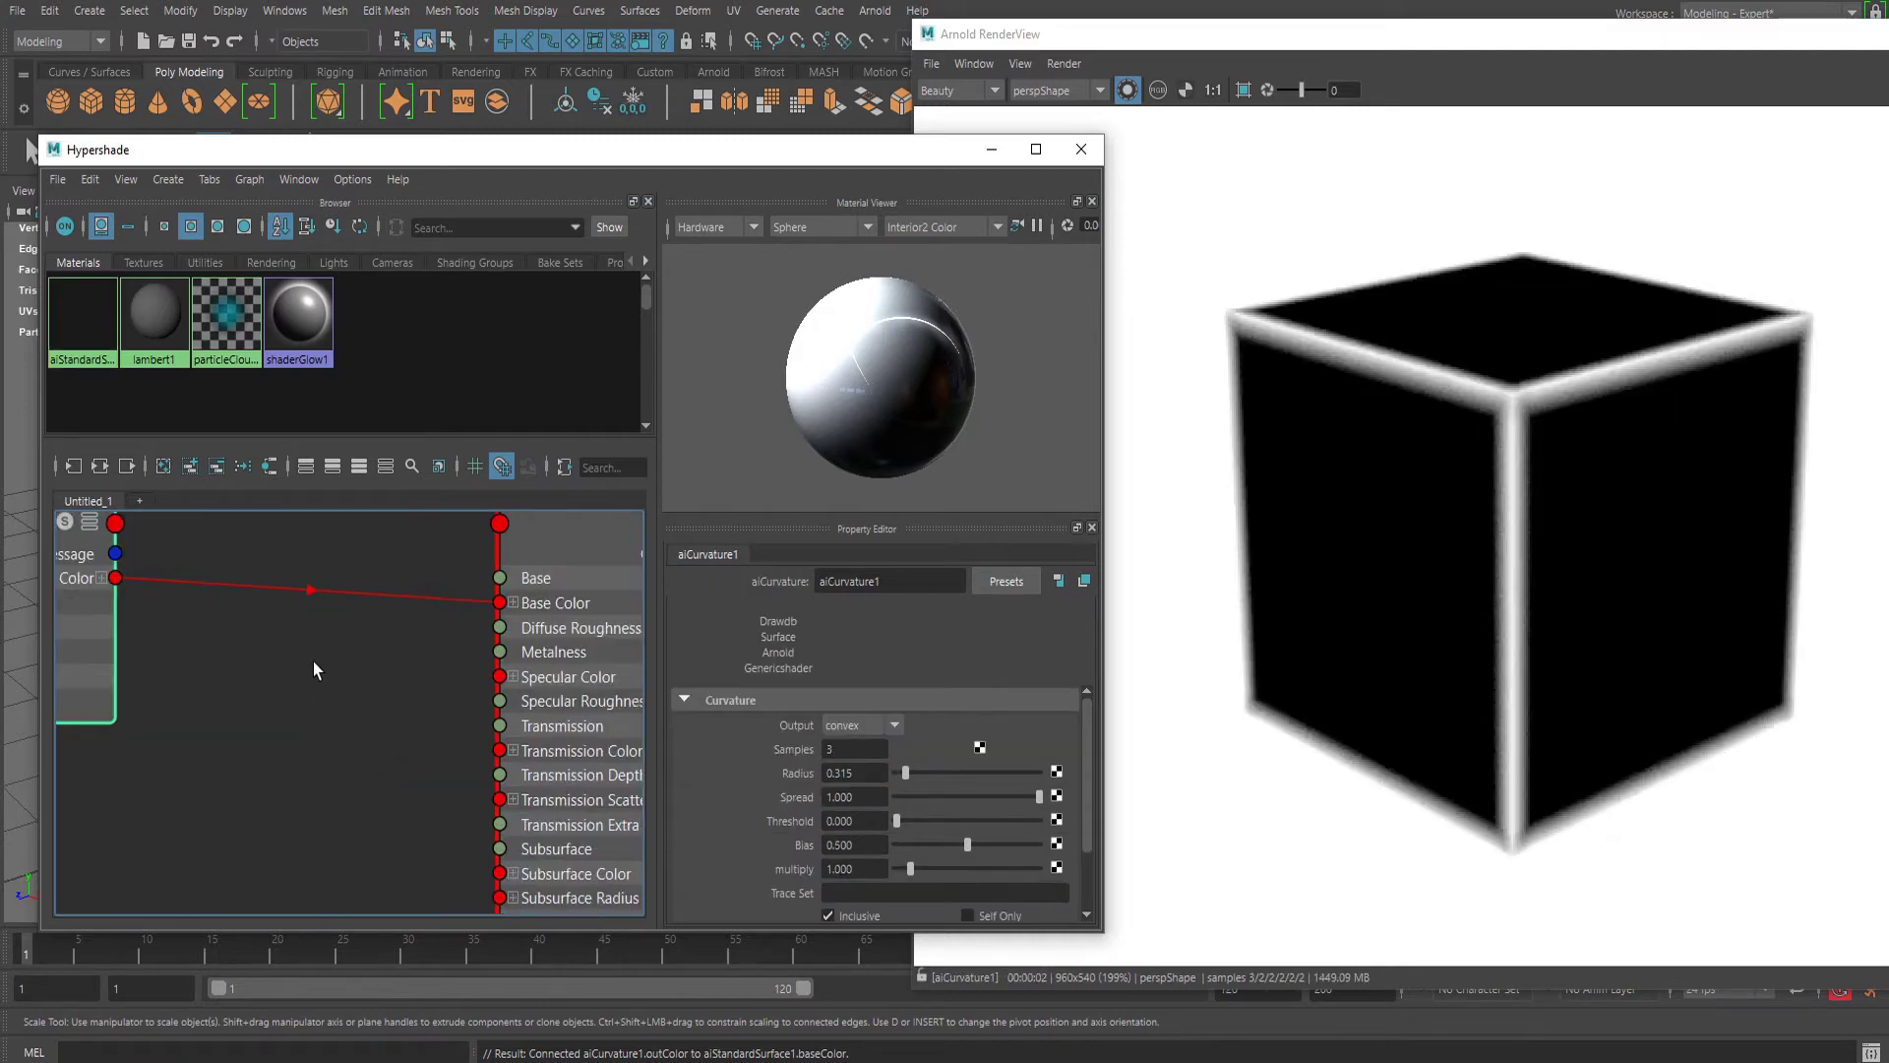
alt+middle_drag(313, 661, 402, 687)
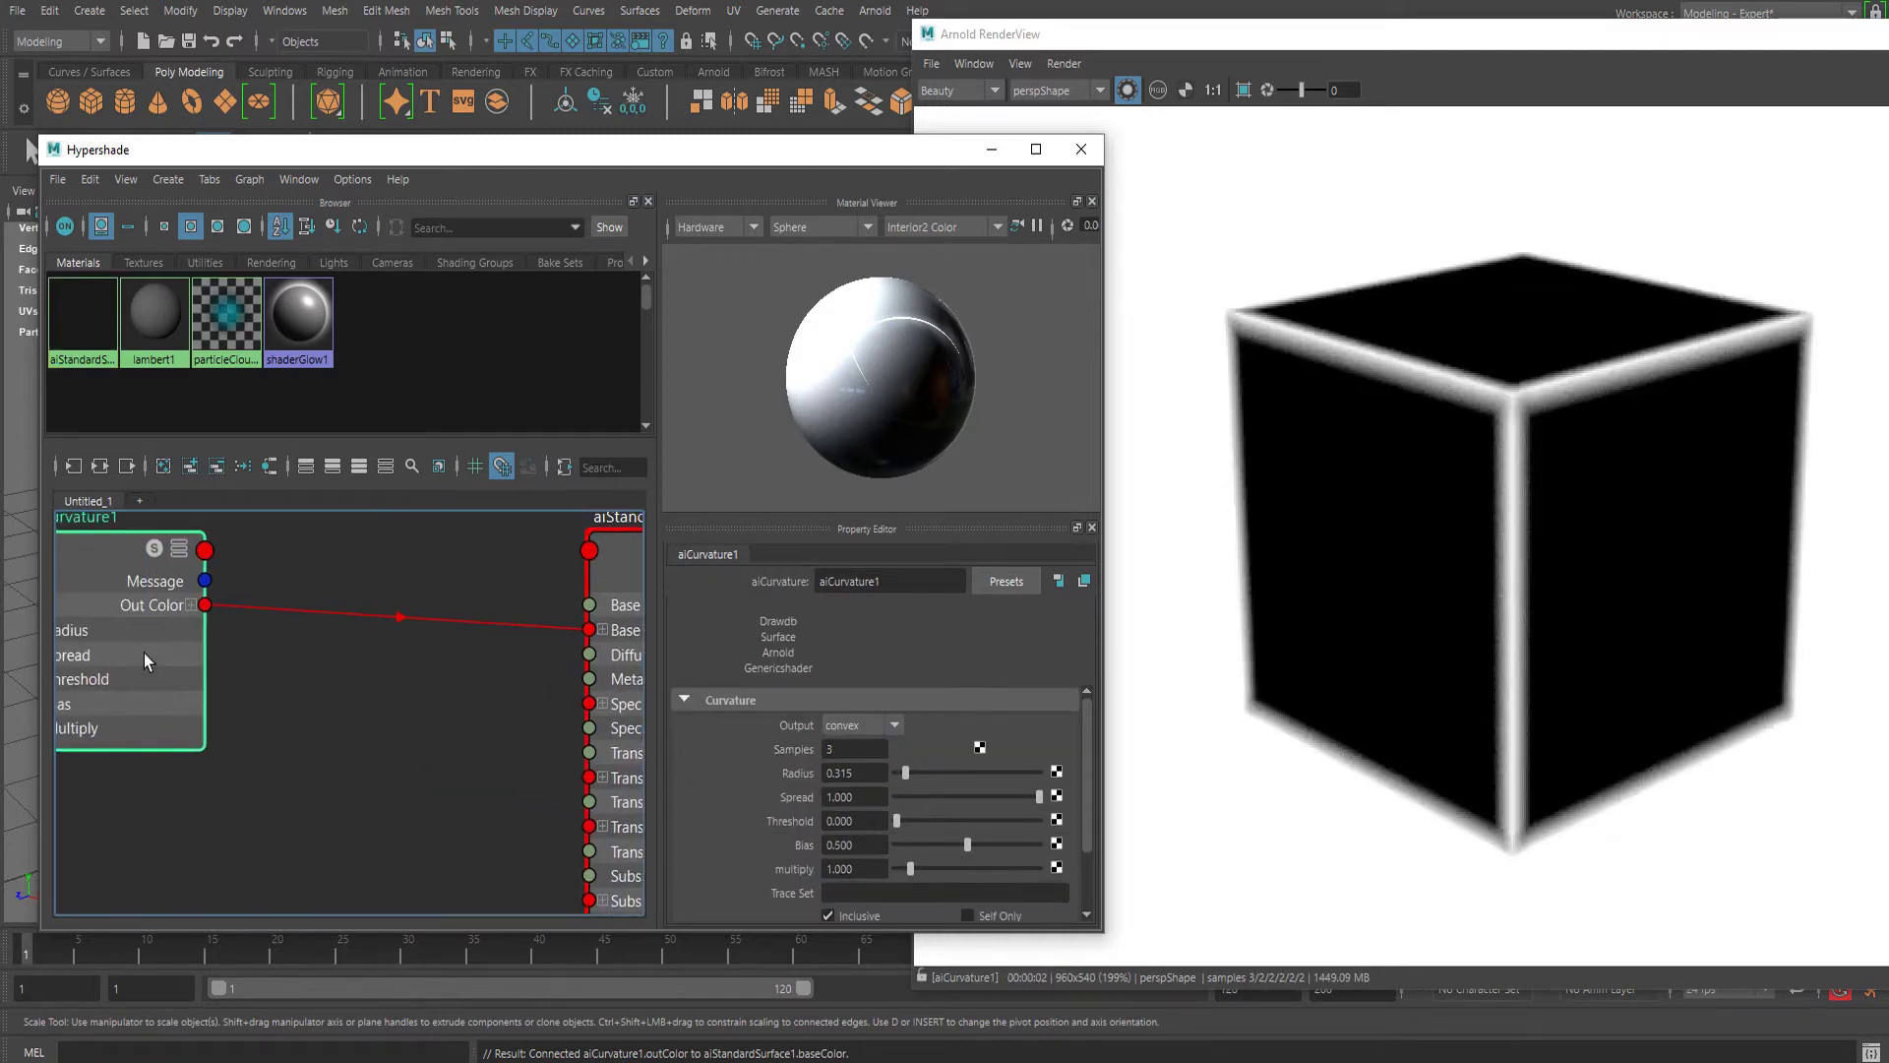
drag(144, 653, 274, 652)
scroll(404, 717, down, 5)
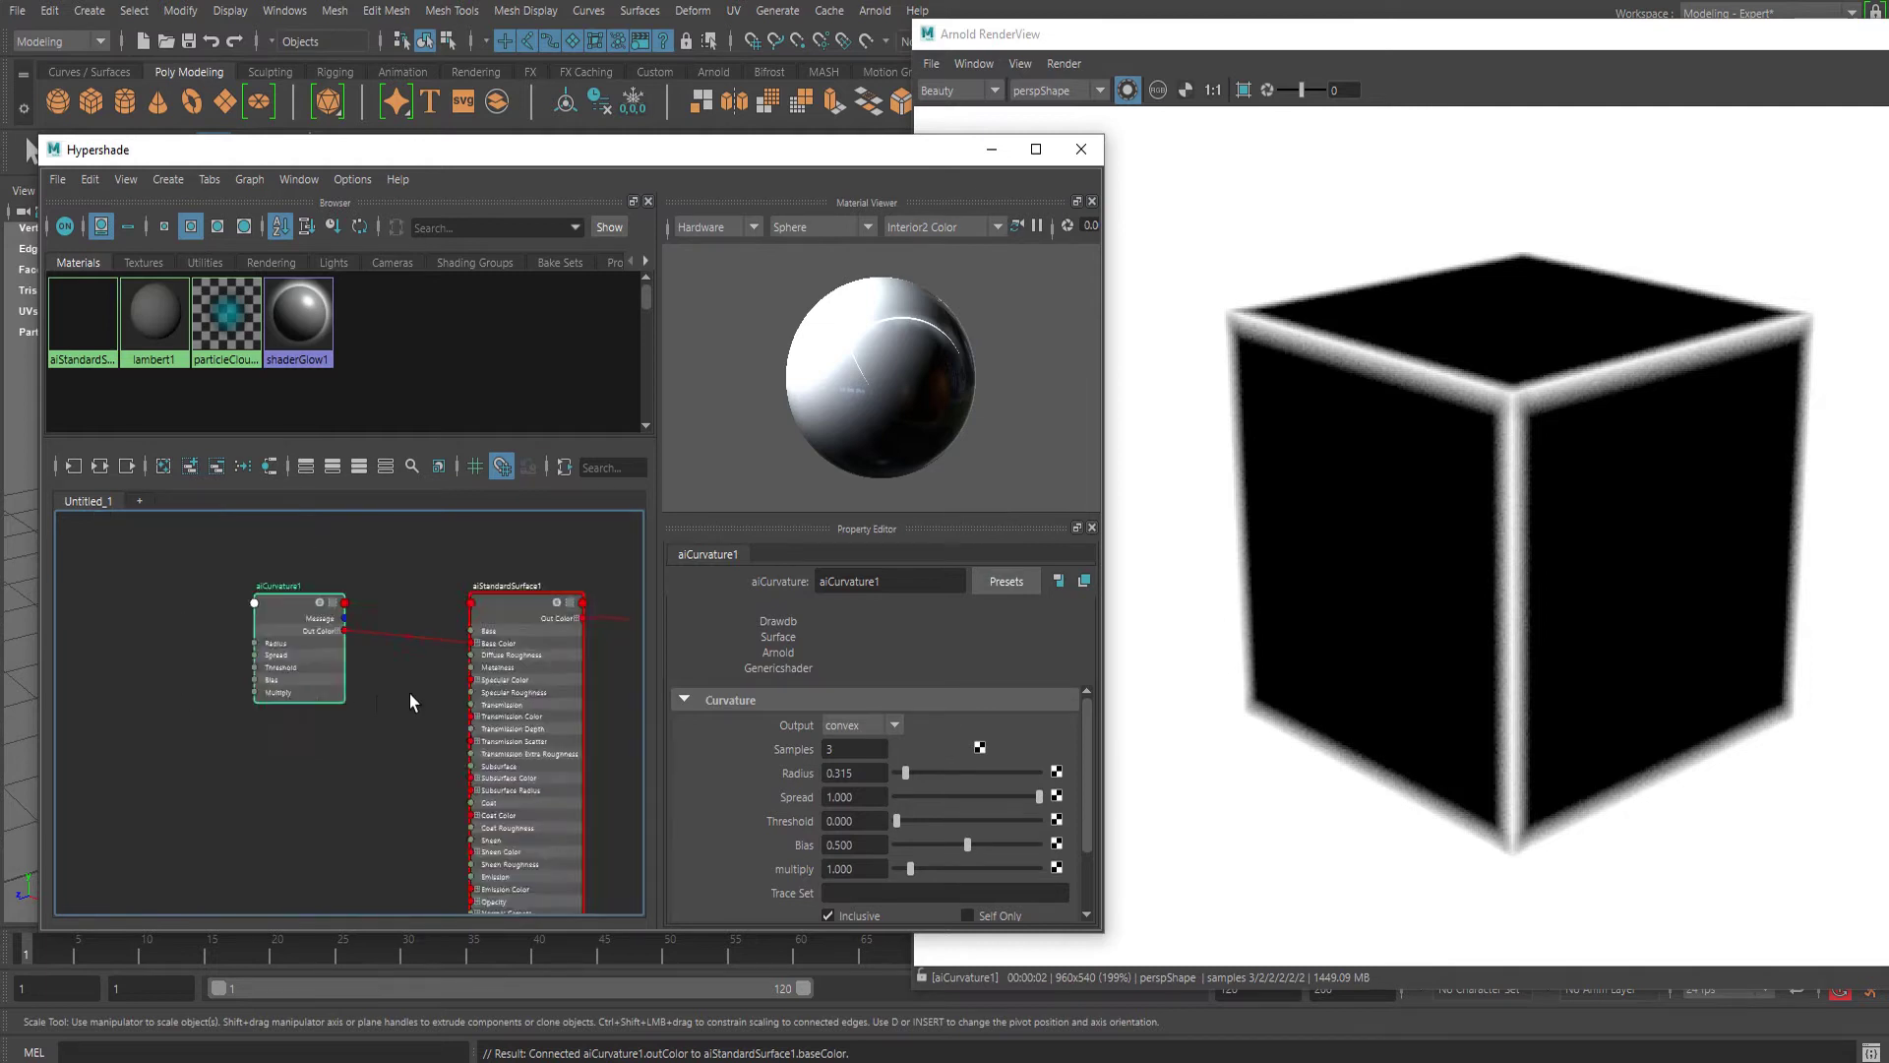
scroll(375, 706, up, 7)
scroll(509, 799, down, 2)
alt+middle_drag(455, 796, 209, 616)
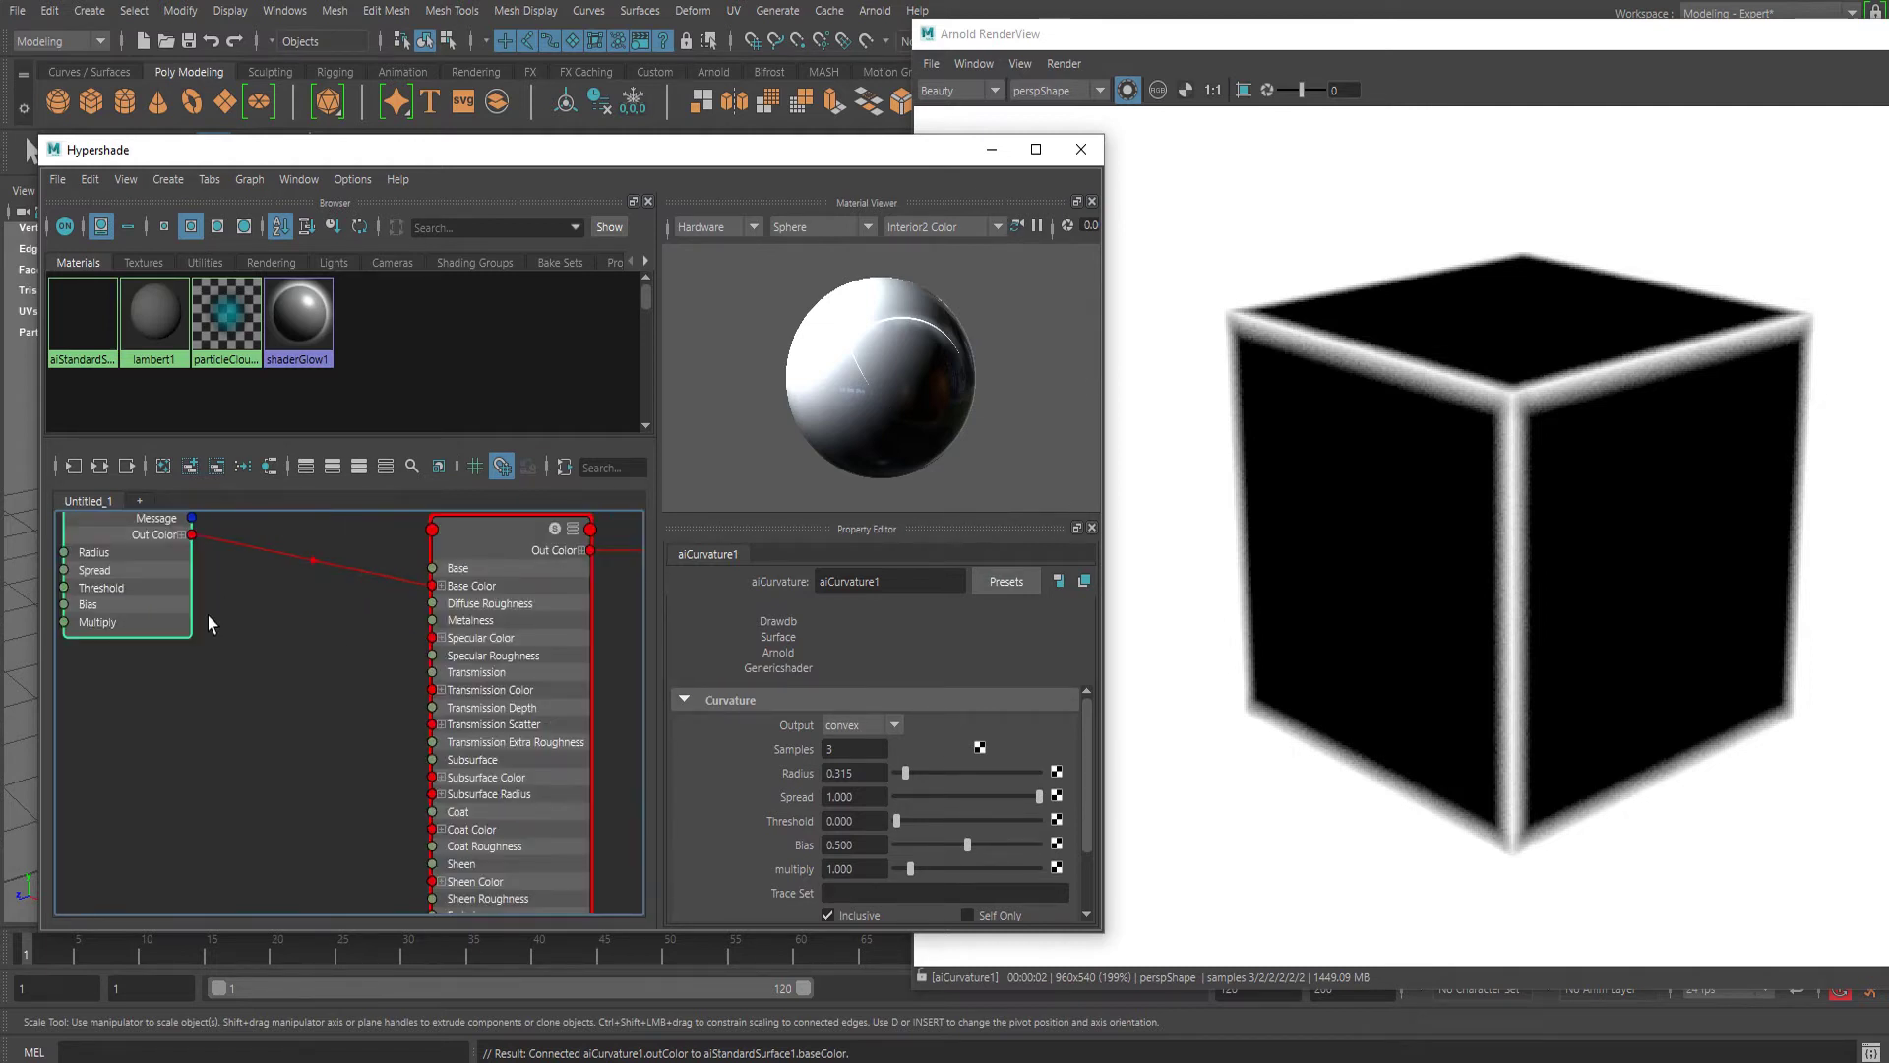
drag(155, 585, 162, 653)
alt+middle_drag(272, 673, 366, 712)
drag(239, 670, 208, 638)
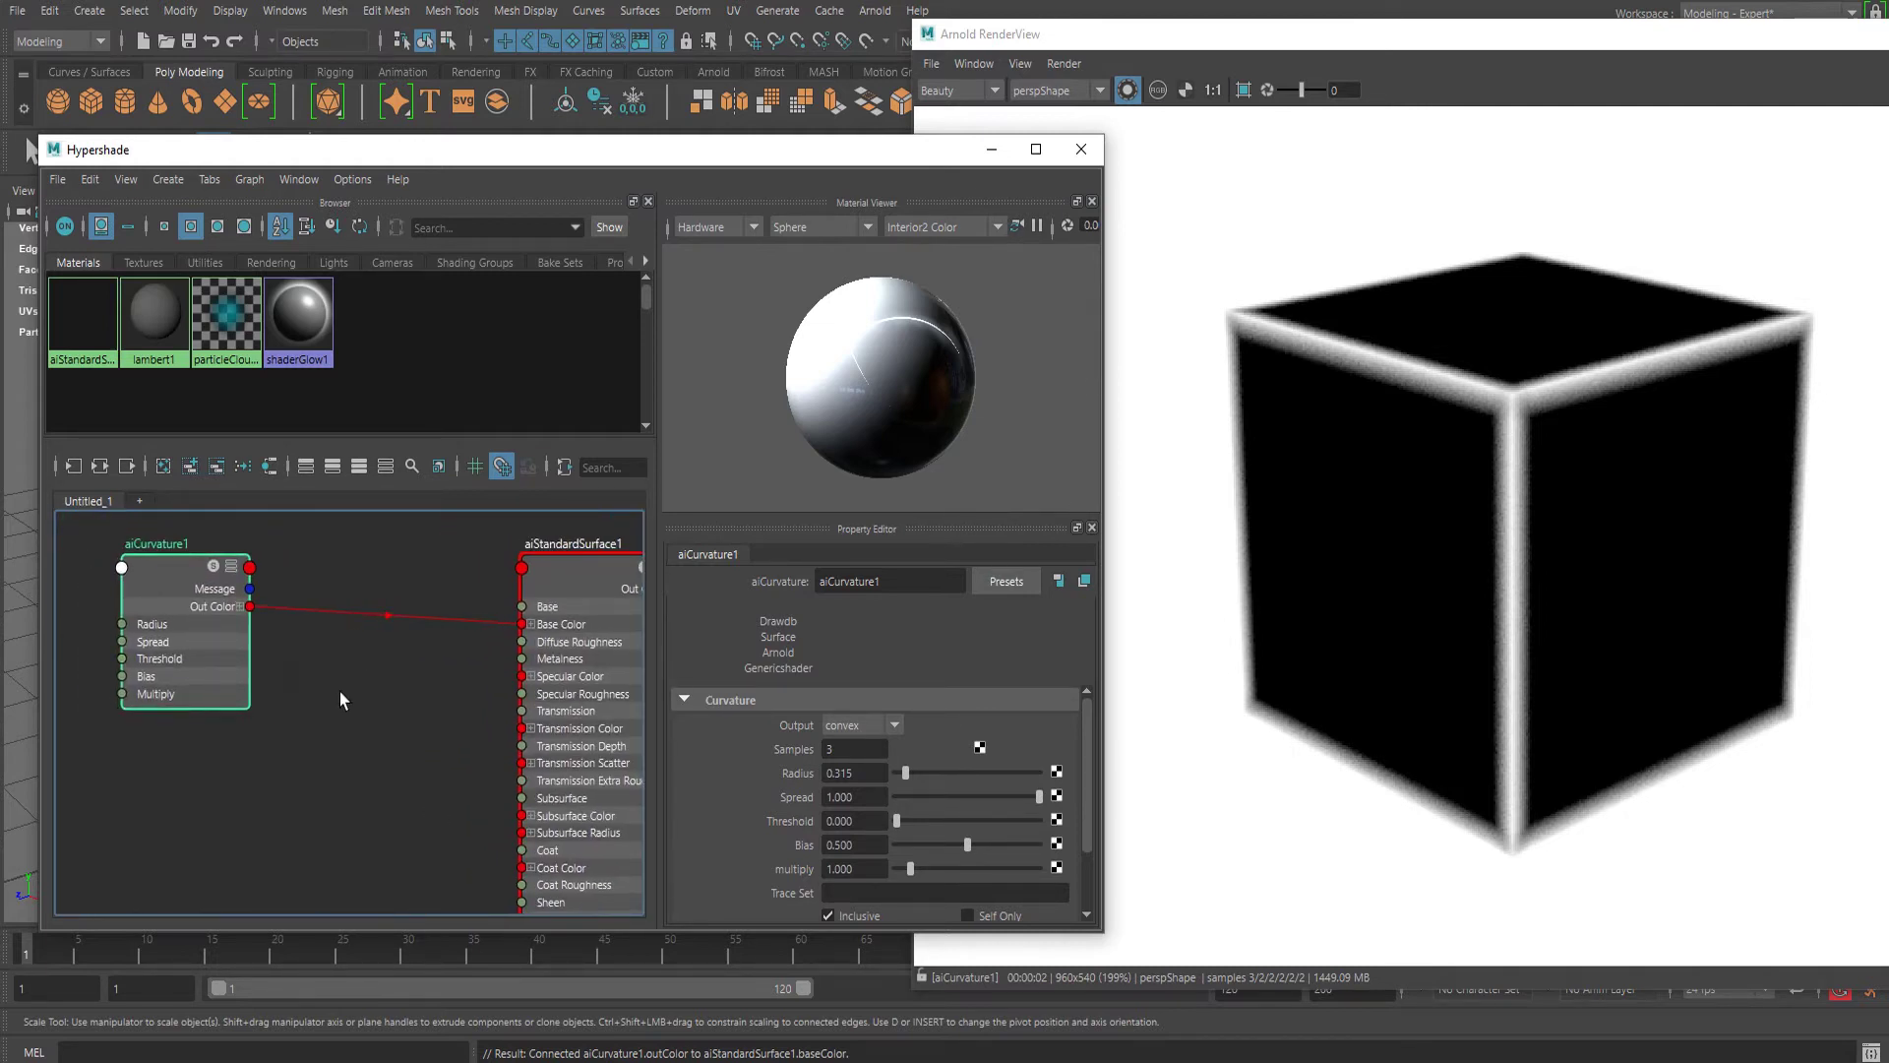
scroll(340, 690, up, 3)
scroll(374, 720, down, 2)
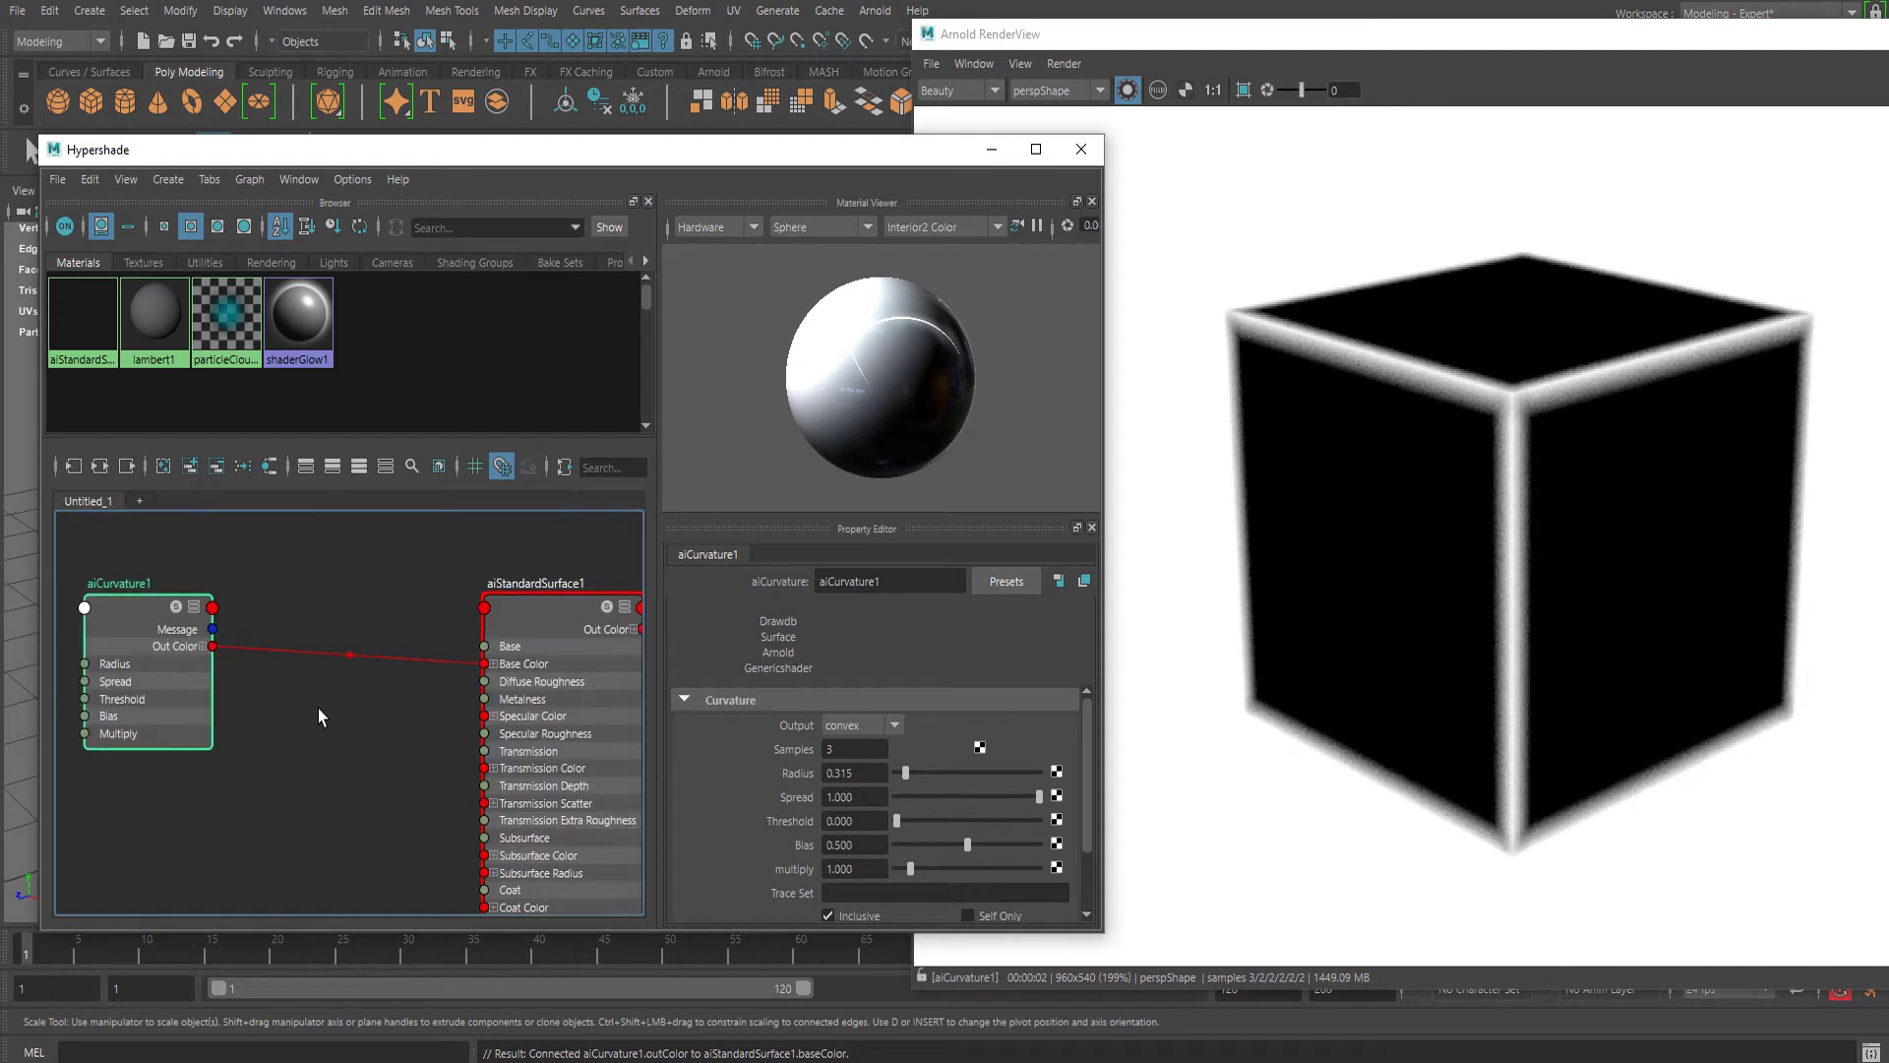
click(331, 730)
key(Tab)
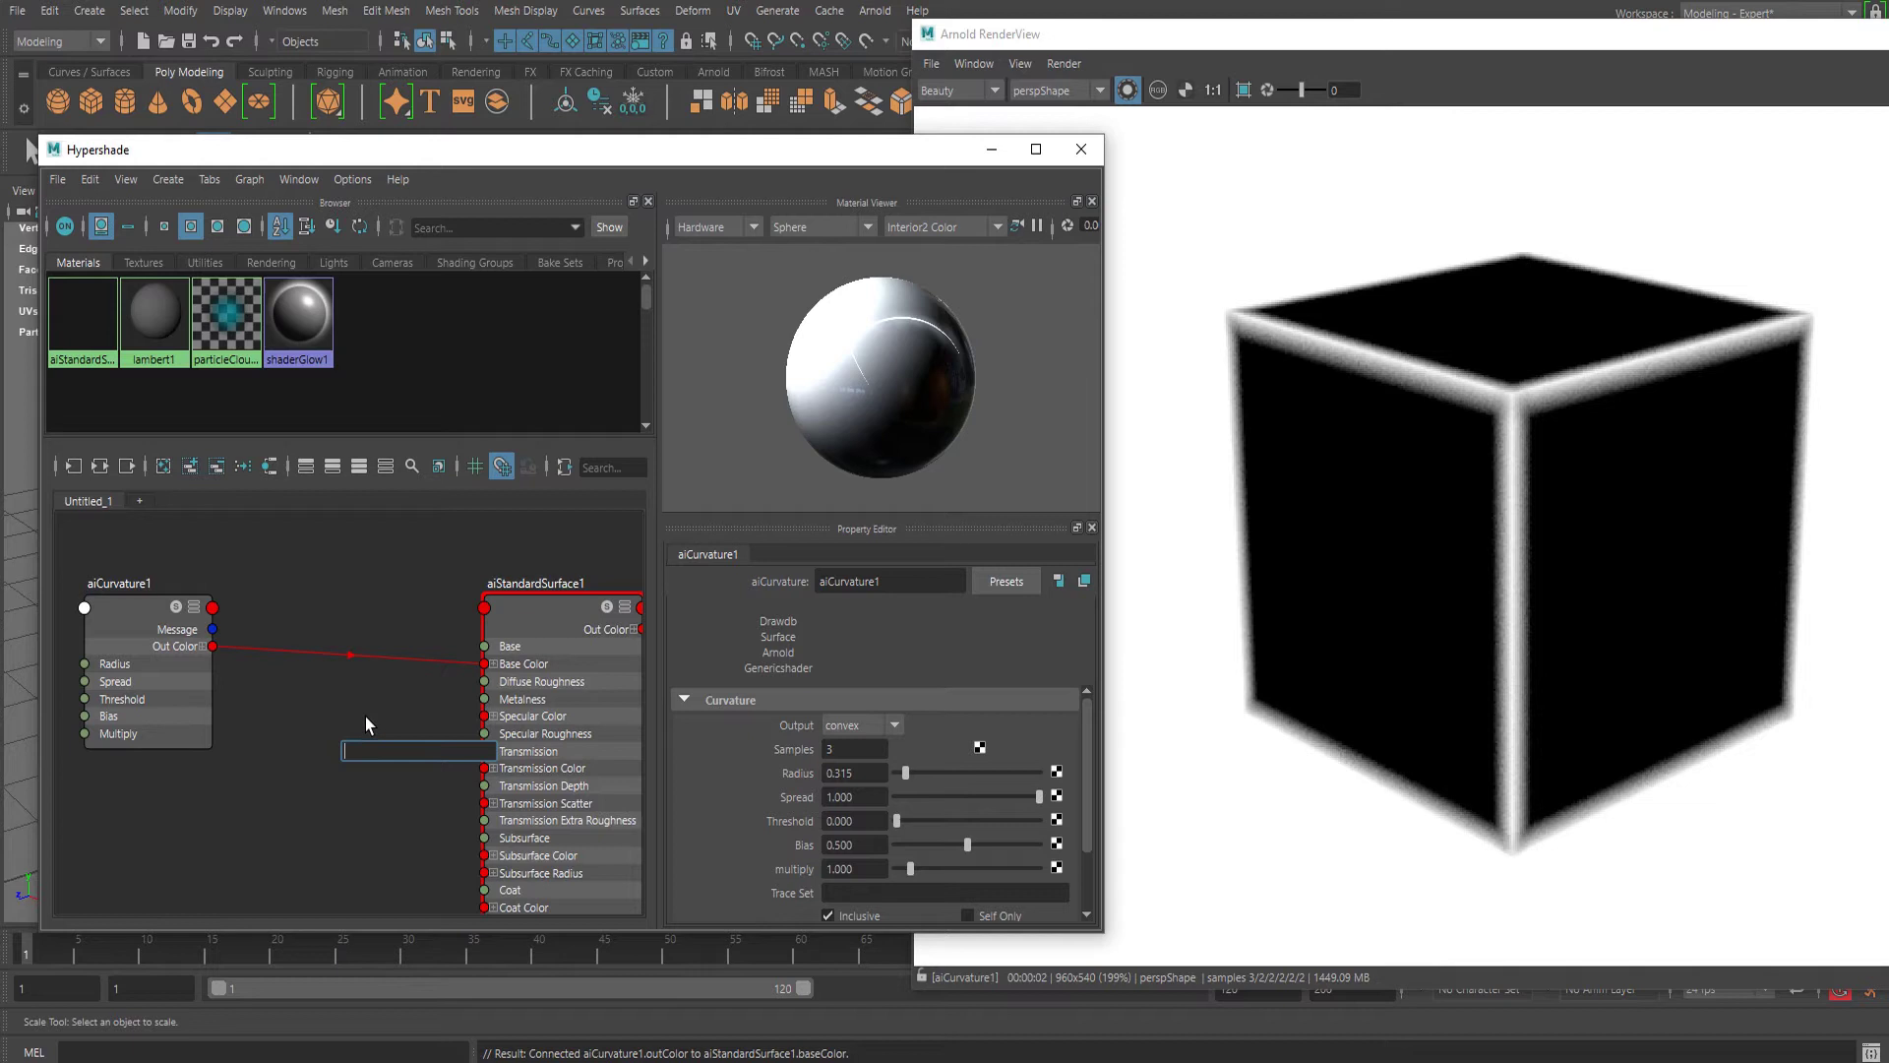
click(391, 707)
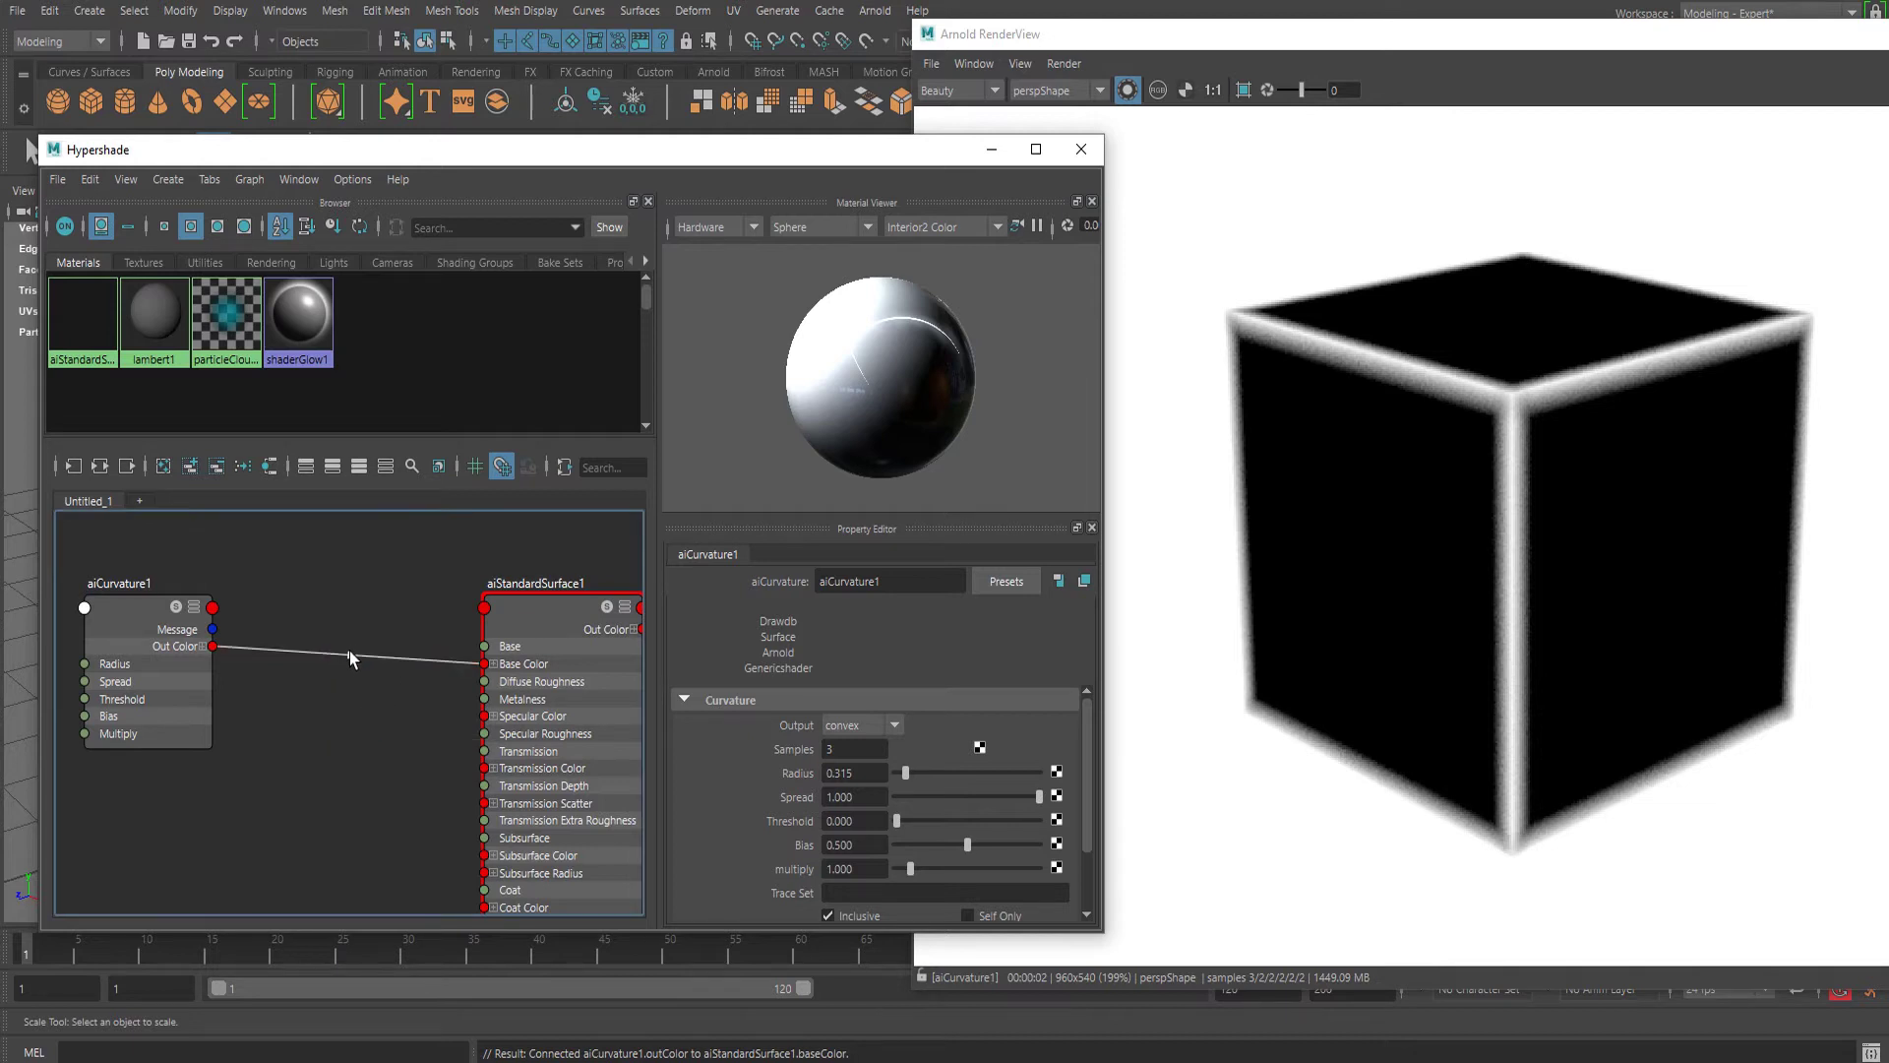
Disconnect aiCurvature1 from aiStandardSurface1's Base Color and set the surface's base color to bright red
drag(346, 656, 358, 756)
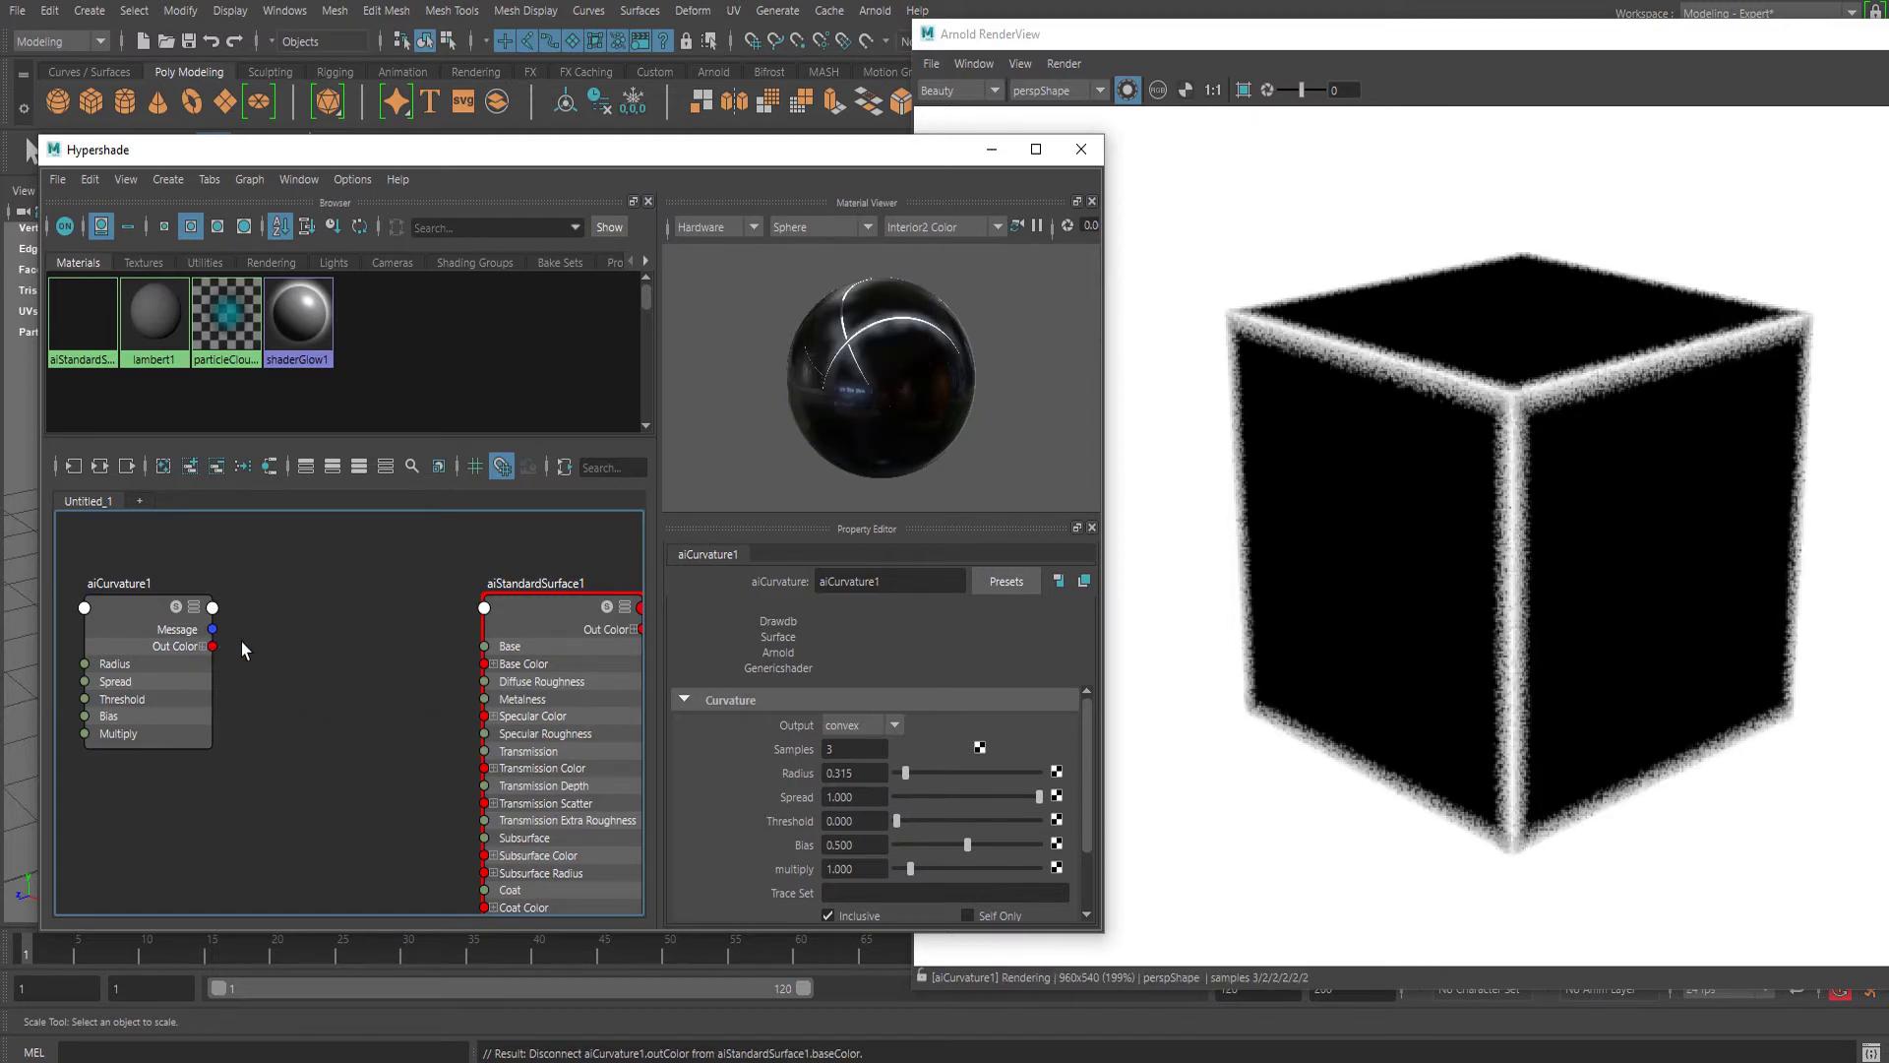
drag(212, 647, 354, 752)
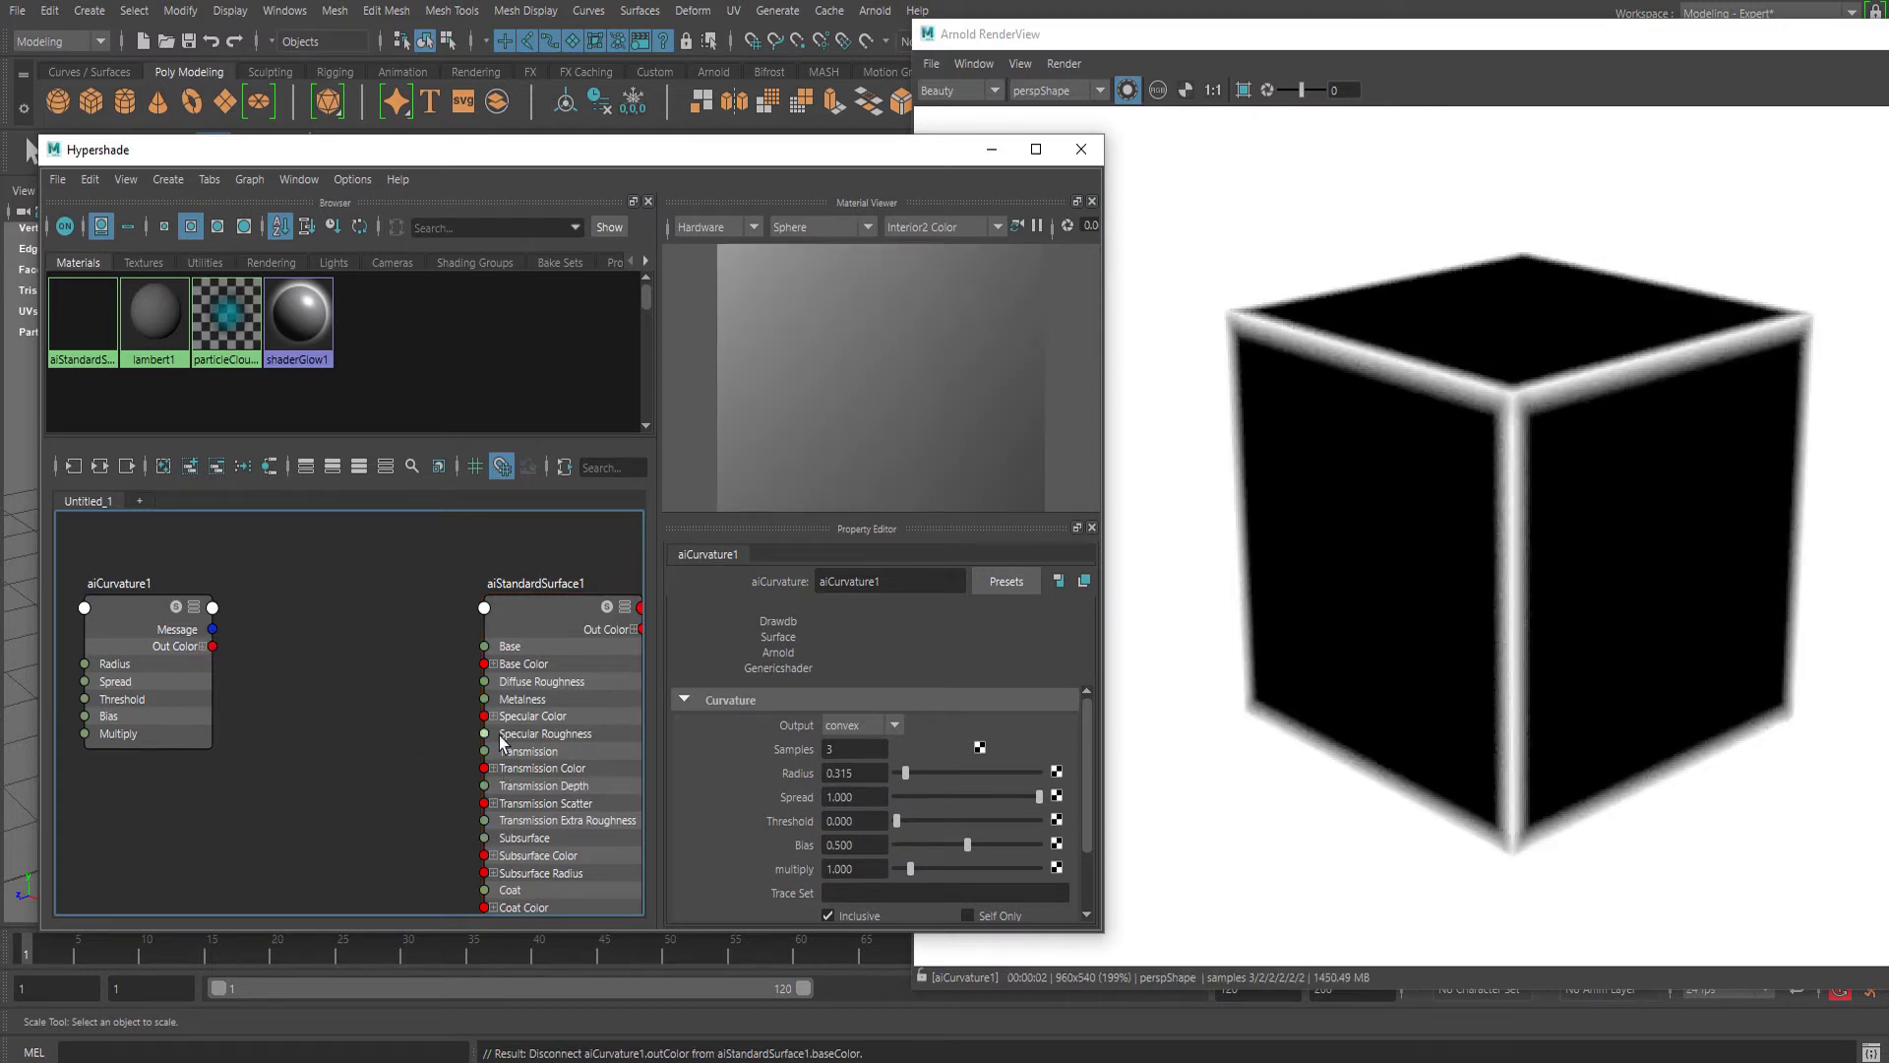
alt+middle_drag(372, 735, 303, 723)
drag(565, 685, 539, 685)
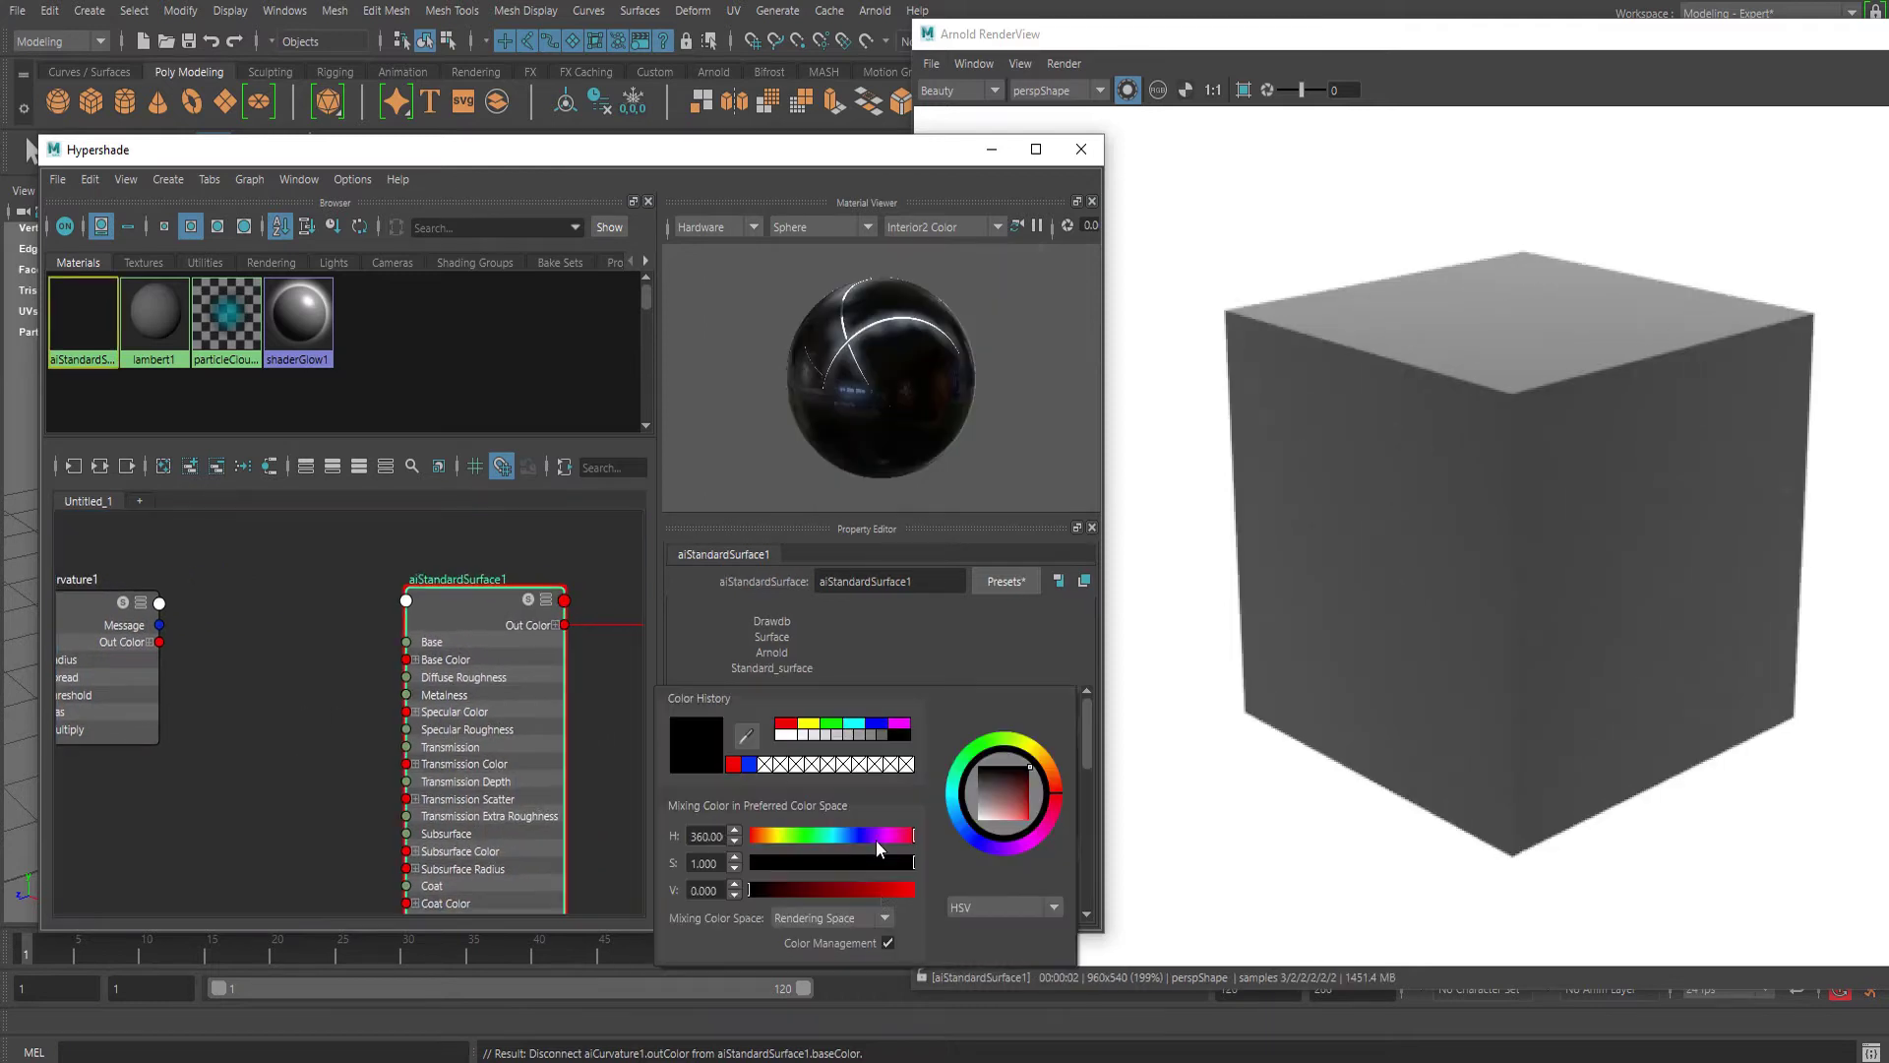
drag(874, 891, 917, 890)
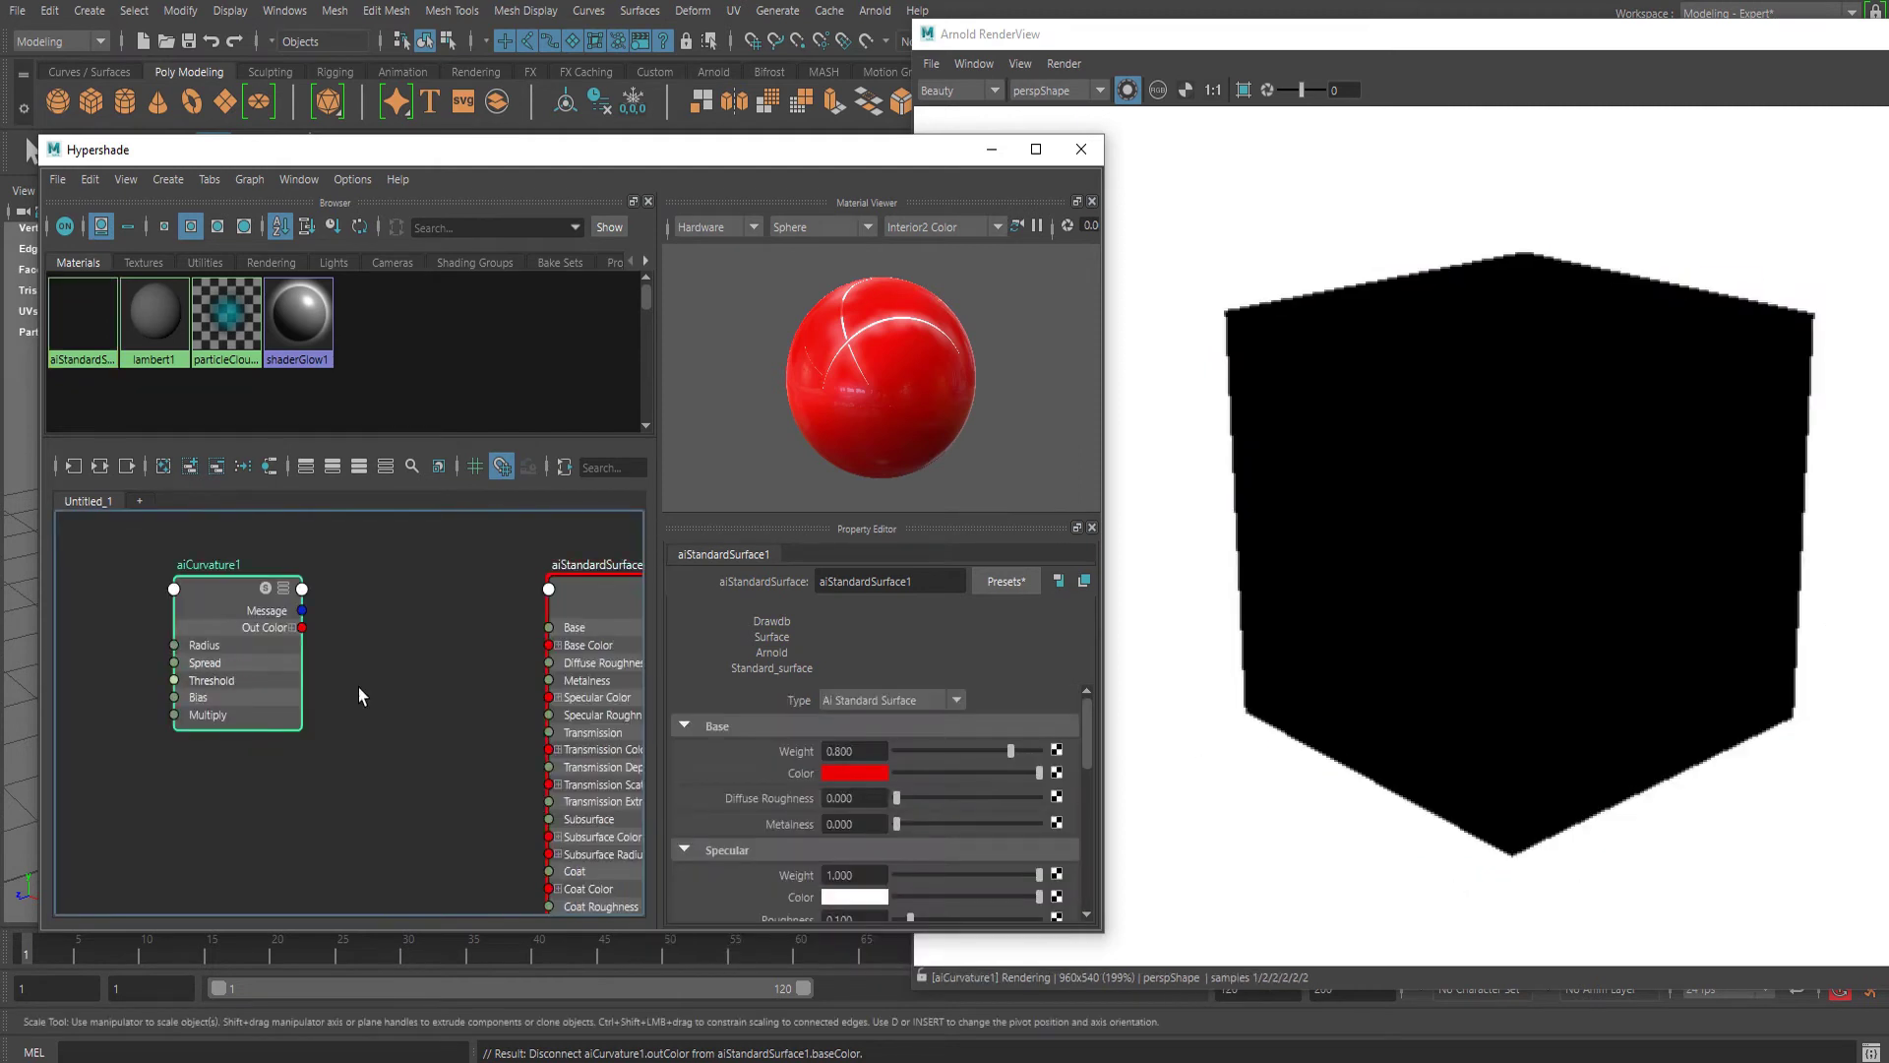
Create a fractal texture node in the graph by searching for "frac"
scroll(359, 687, up, 3)
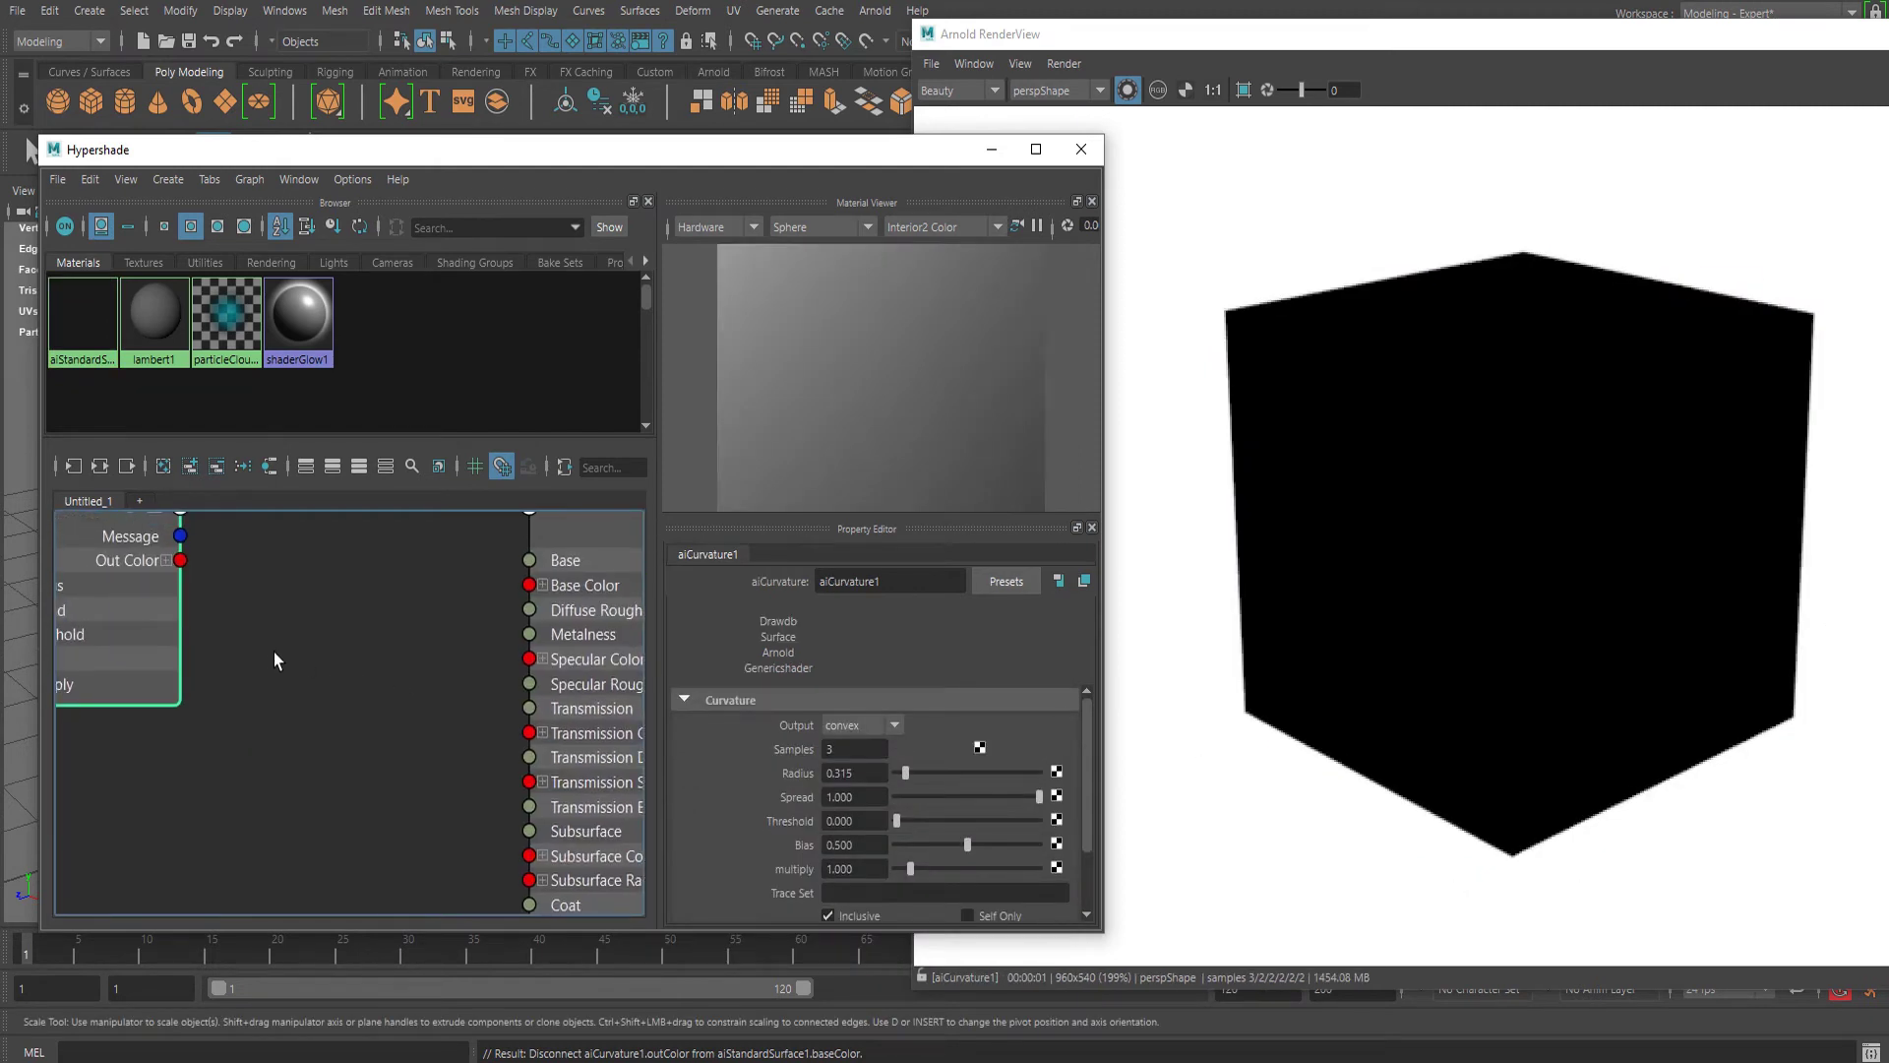
key(a)
key(Tab)
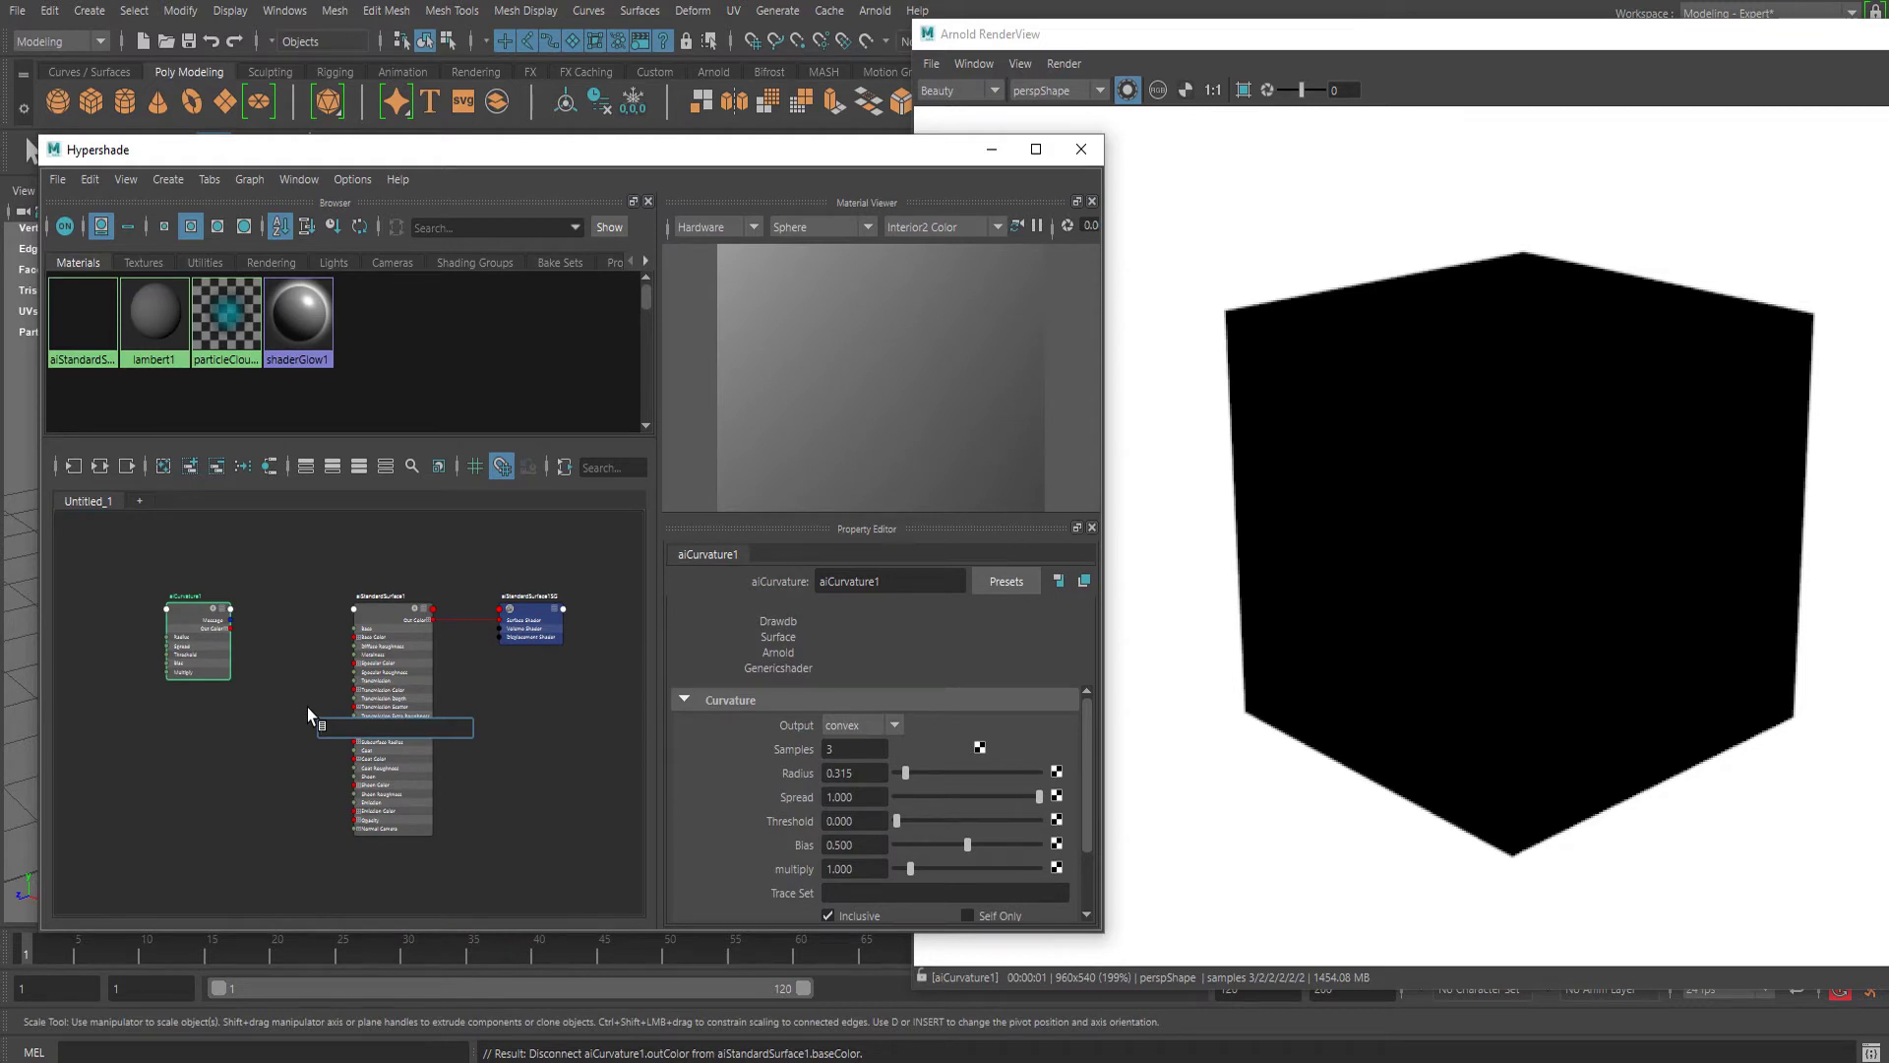
text(frac)
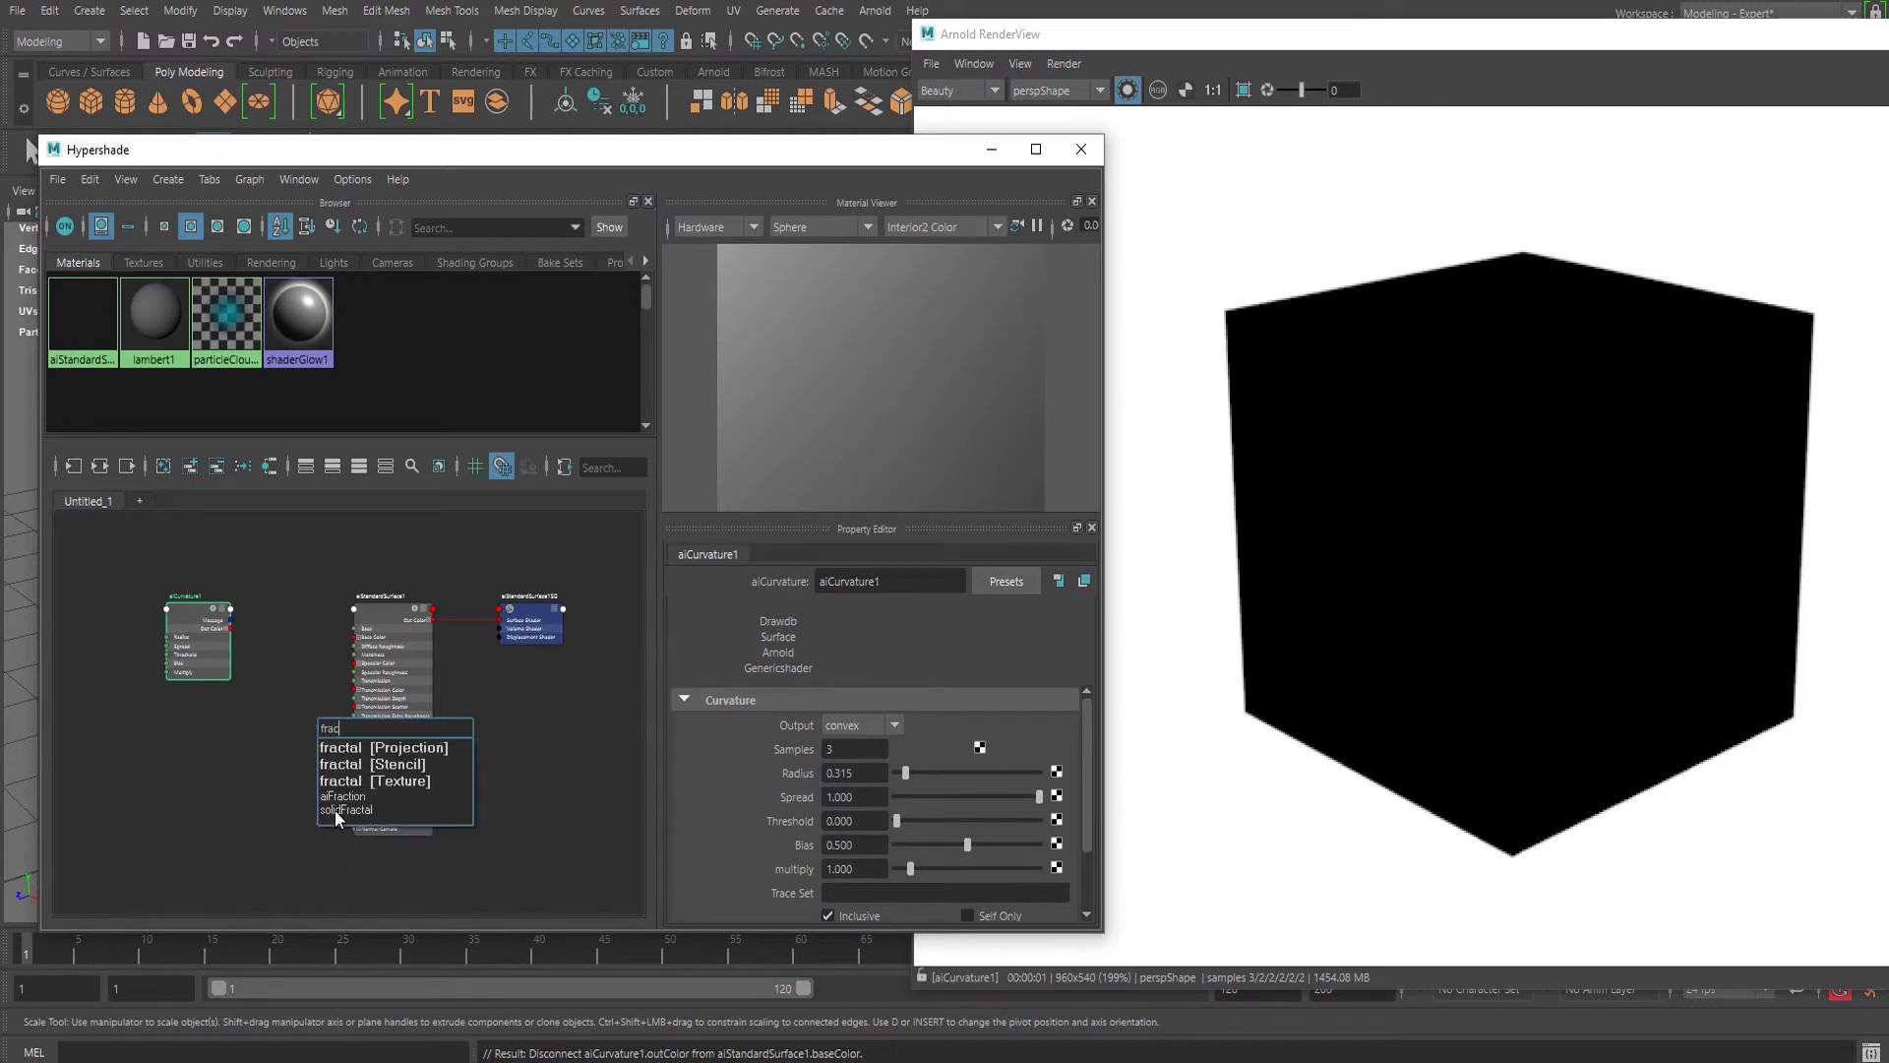
click(360, 778)
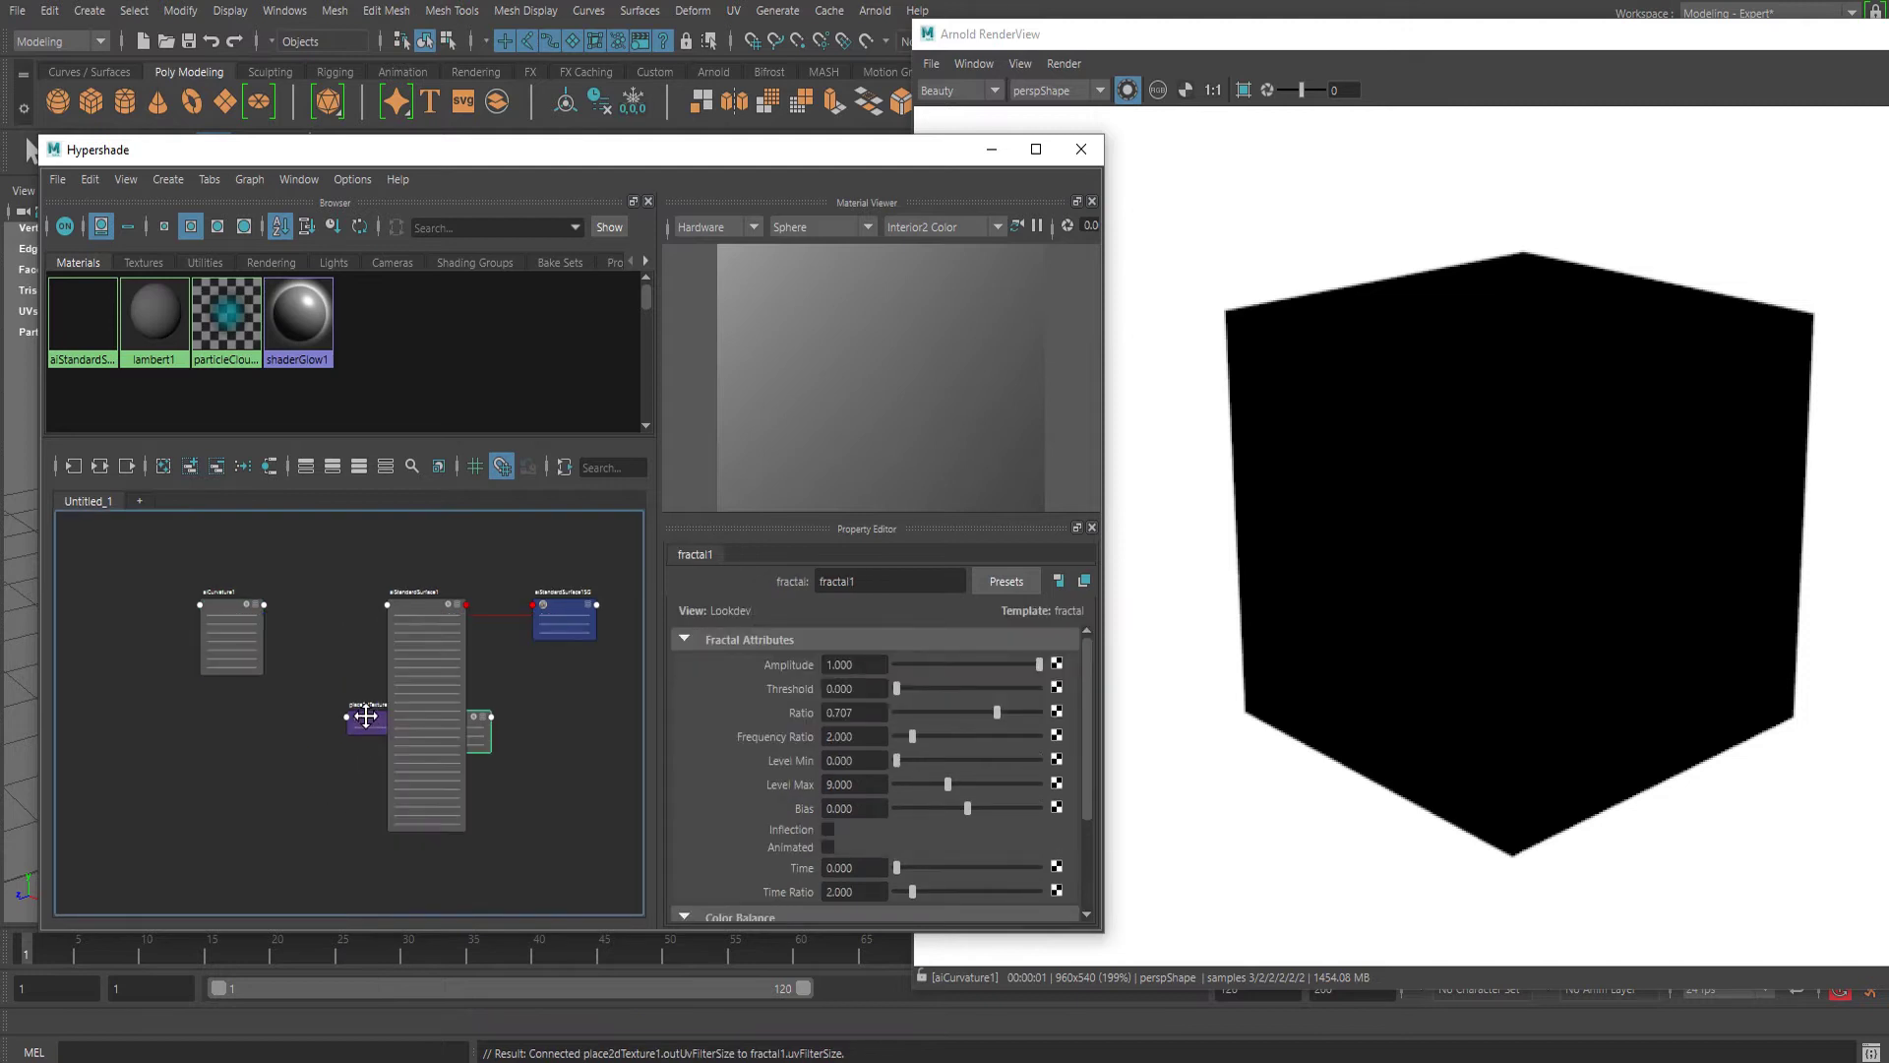
Move the place2dTexture1 and fractal1 nodes out from behind aiStandardSurface1, lining them up side by side below aiCurvature1
scroll(366, 716, up, 5)
scroll(359, 733, down, 5)
drag(380, 719, 267, 732)
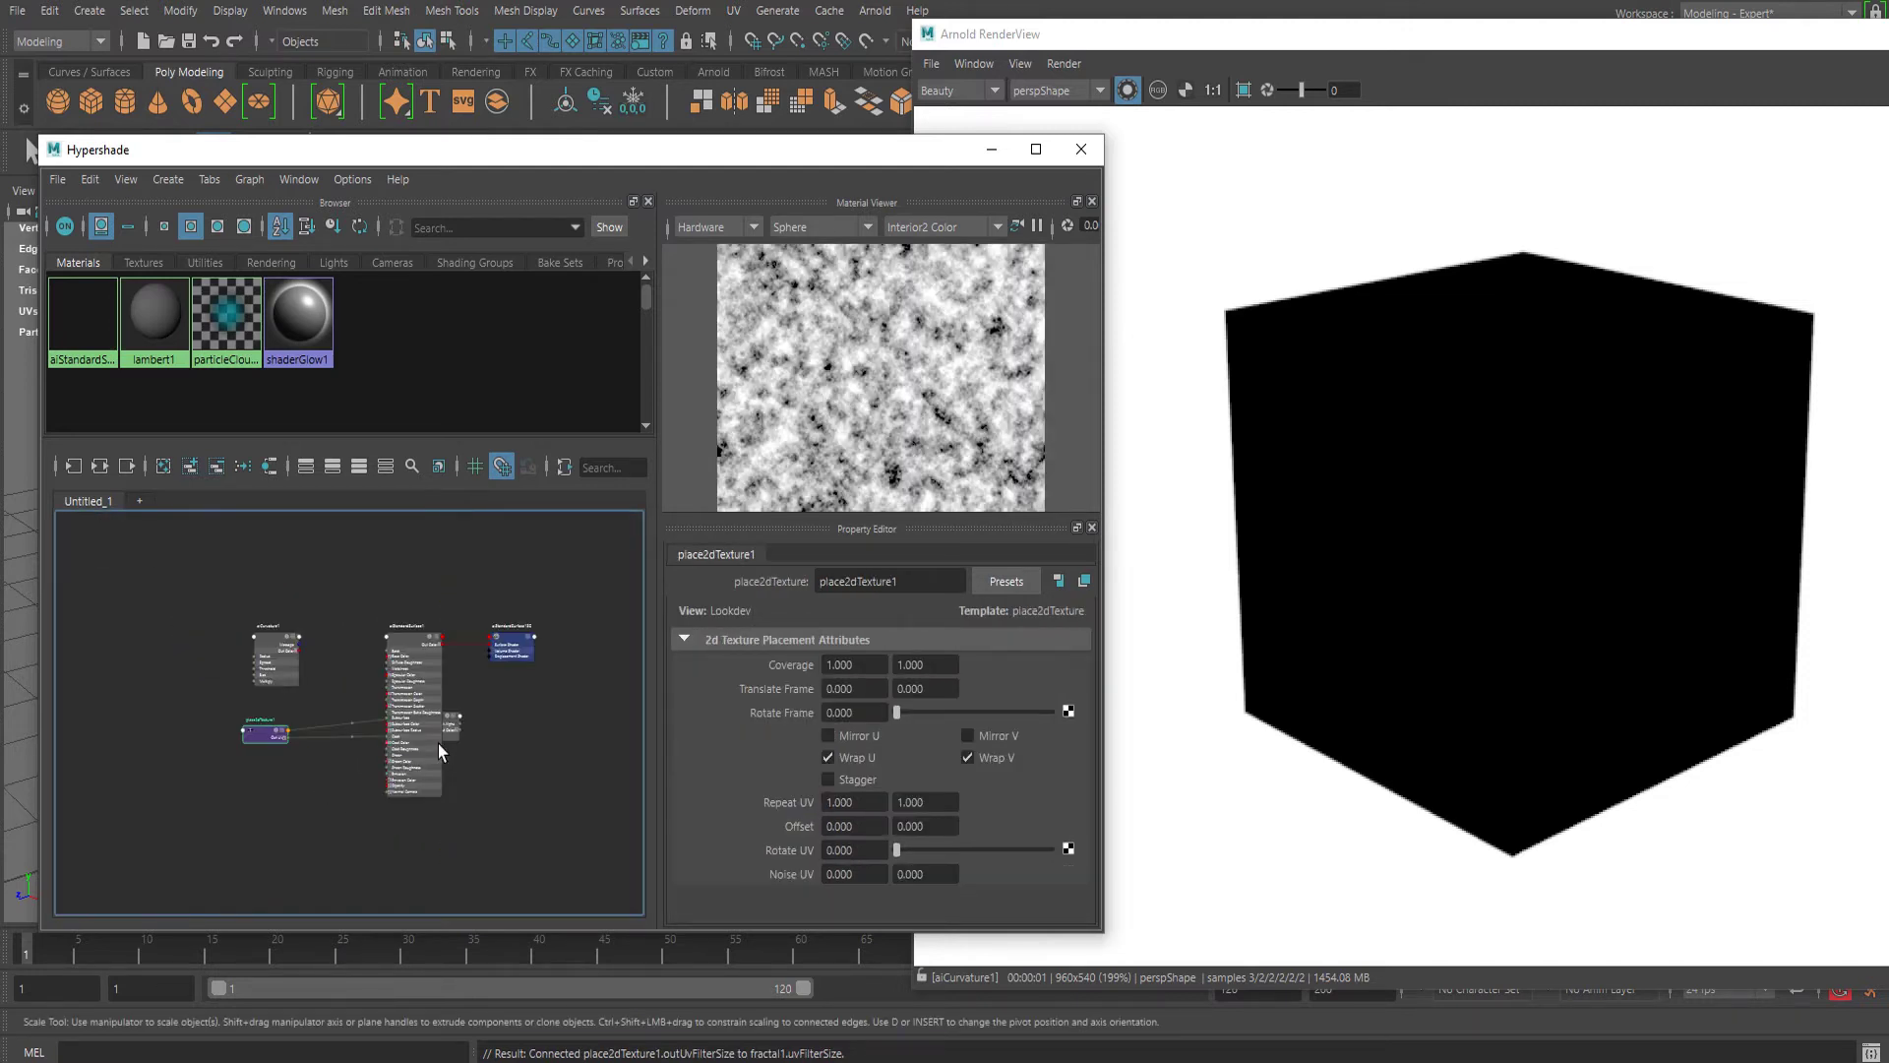
scroll(457, 745, up, 3)
drag(449, 747, 215, 738)
alt+middle_drag(231, 781, 276, 752)
mouse_move(128, 700)
mouse_down()
mouse_move(156, 700)
mouse_move(137, 677)
mouse_up()
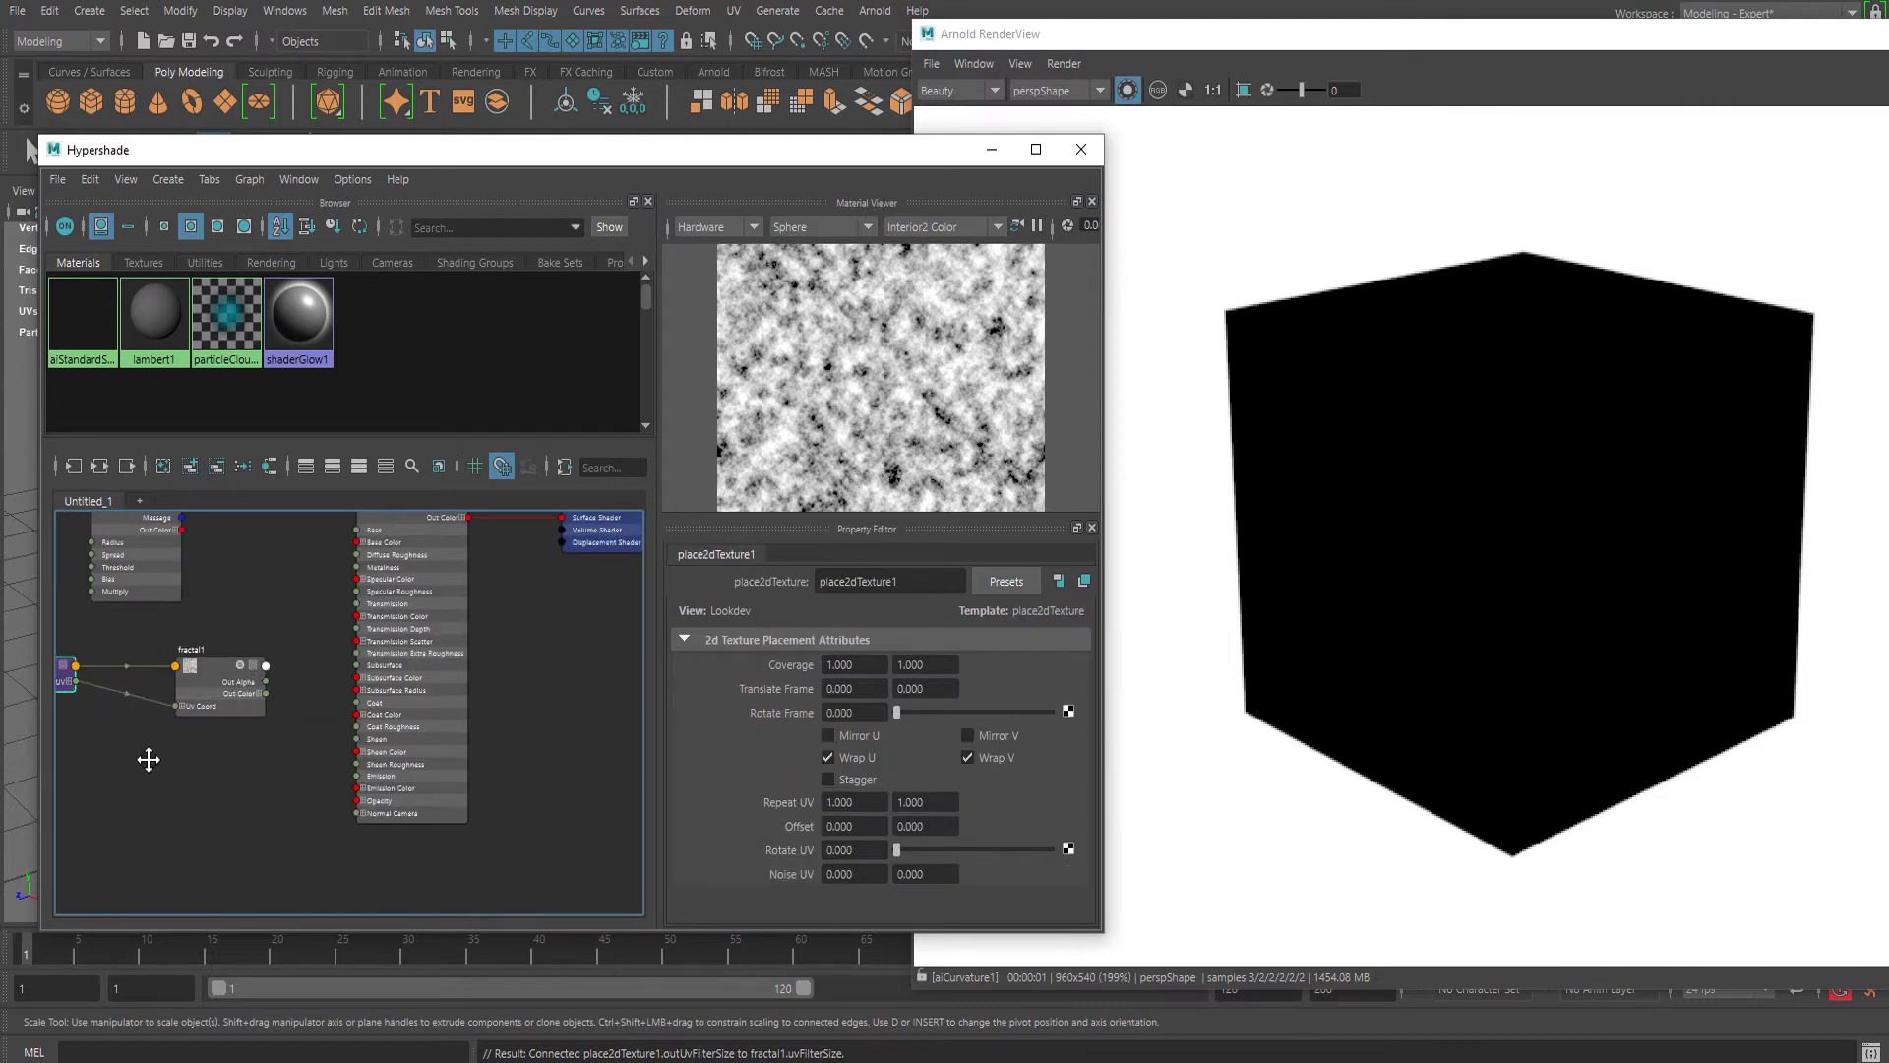
scroll(370, 694, up, 2)
click(315, 707)
scroll(320, 760, up, 2)
alt+middle_drag(320, 762, 349, 810)
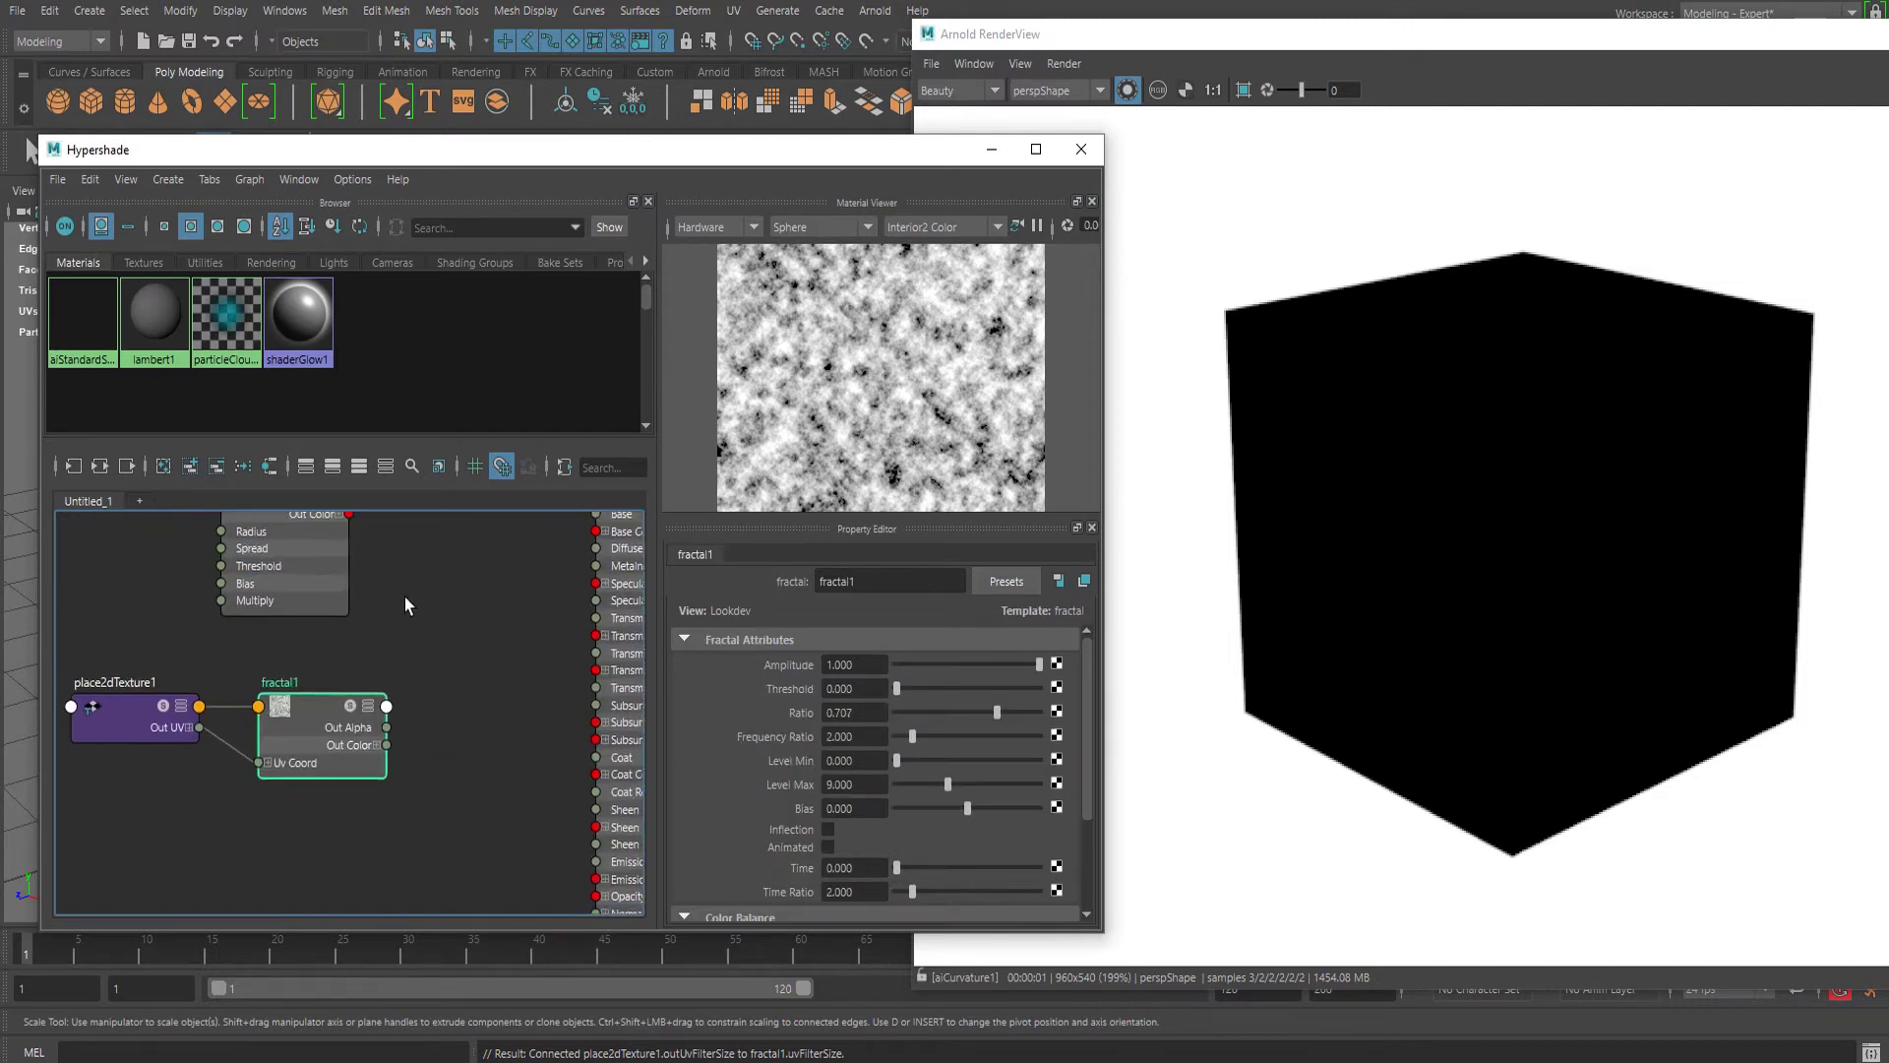
alt+middle_drag(358, 664, 305, 730)
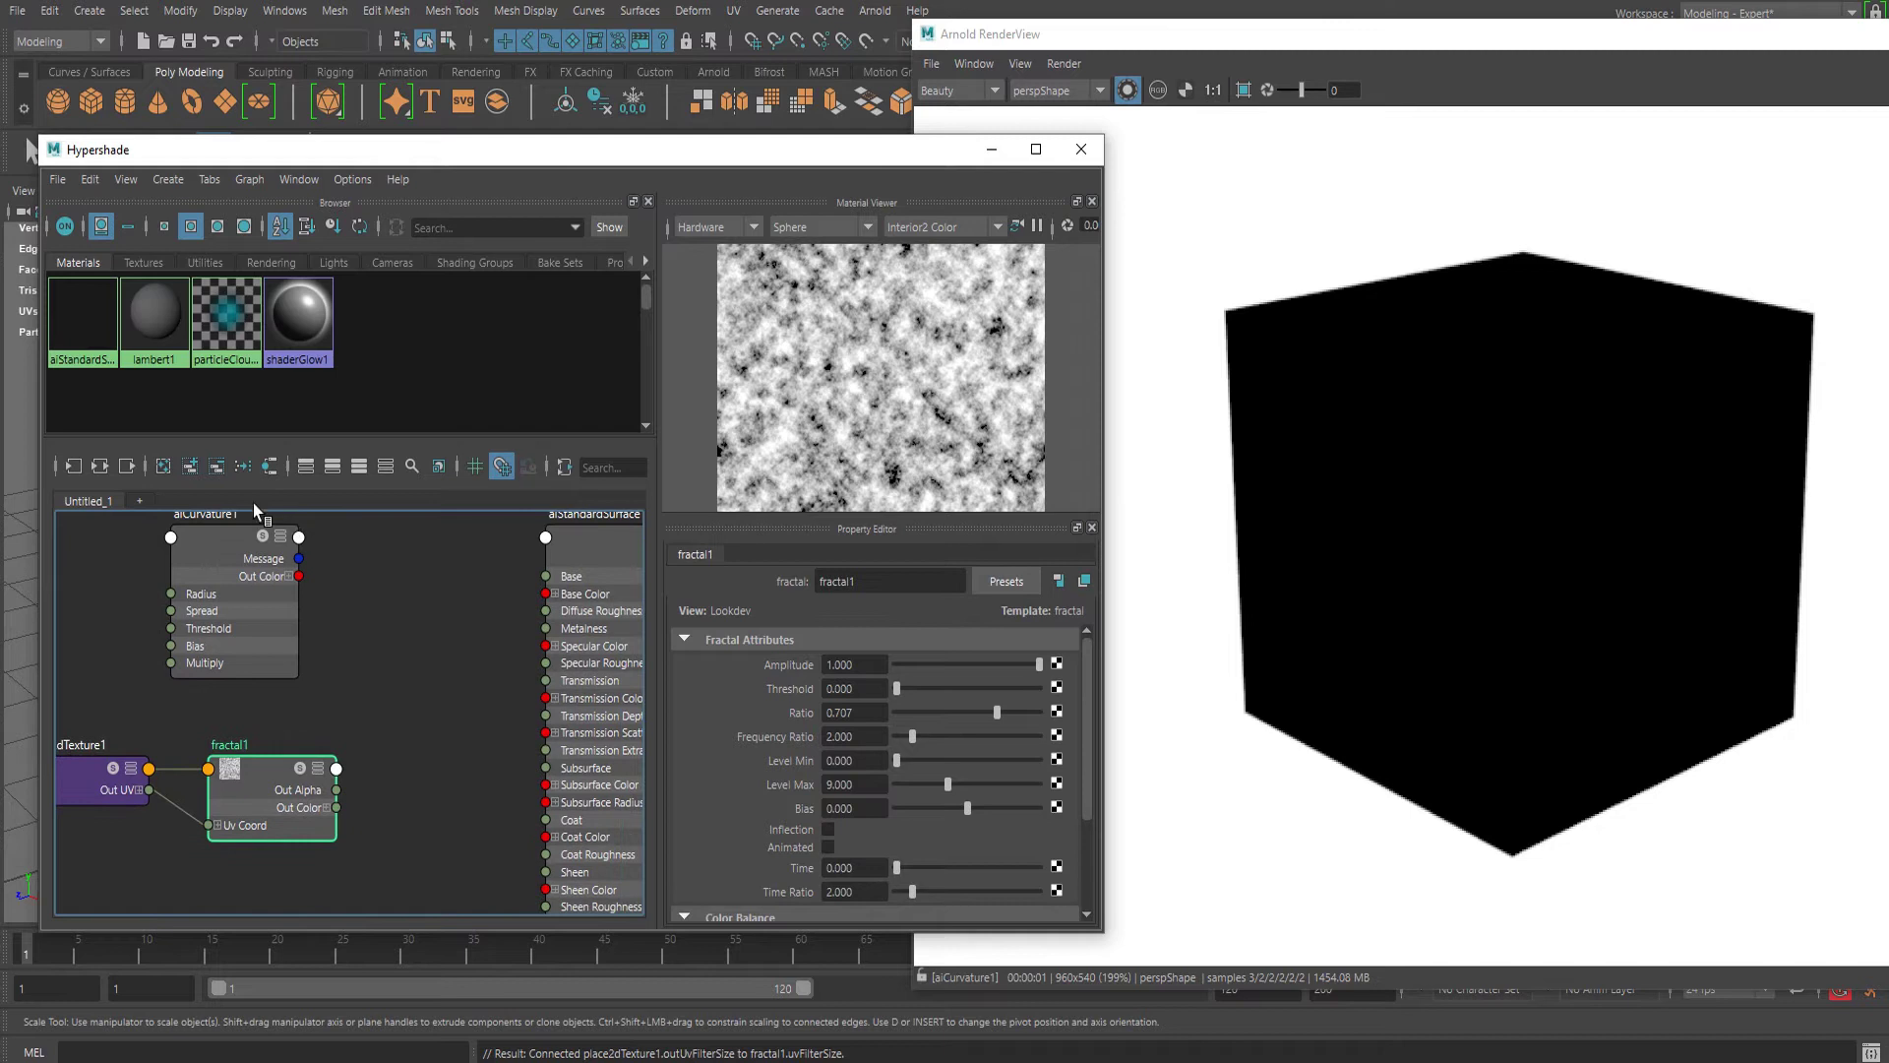
Create a layeredTexture node between the fractal1 and aiStandardSurface1 nodes by searching for "lay"
middle_drag(471, 732, 488, 692)
key(Tab)
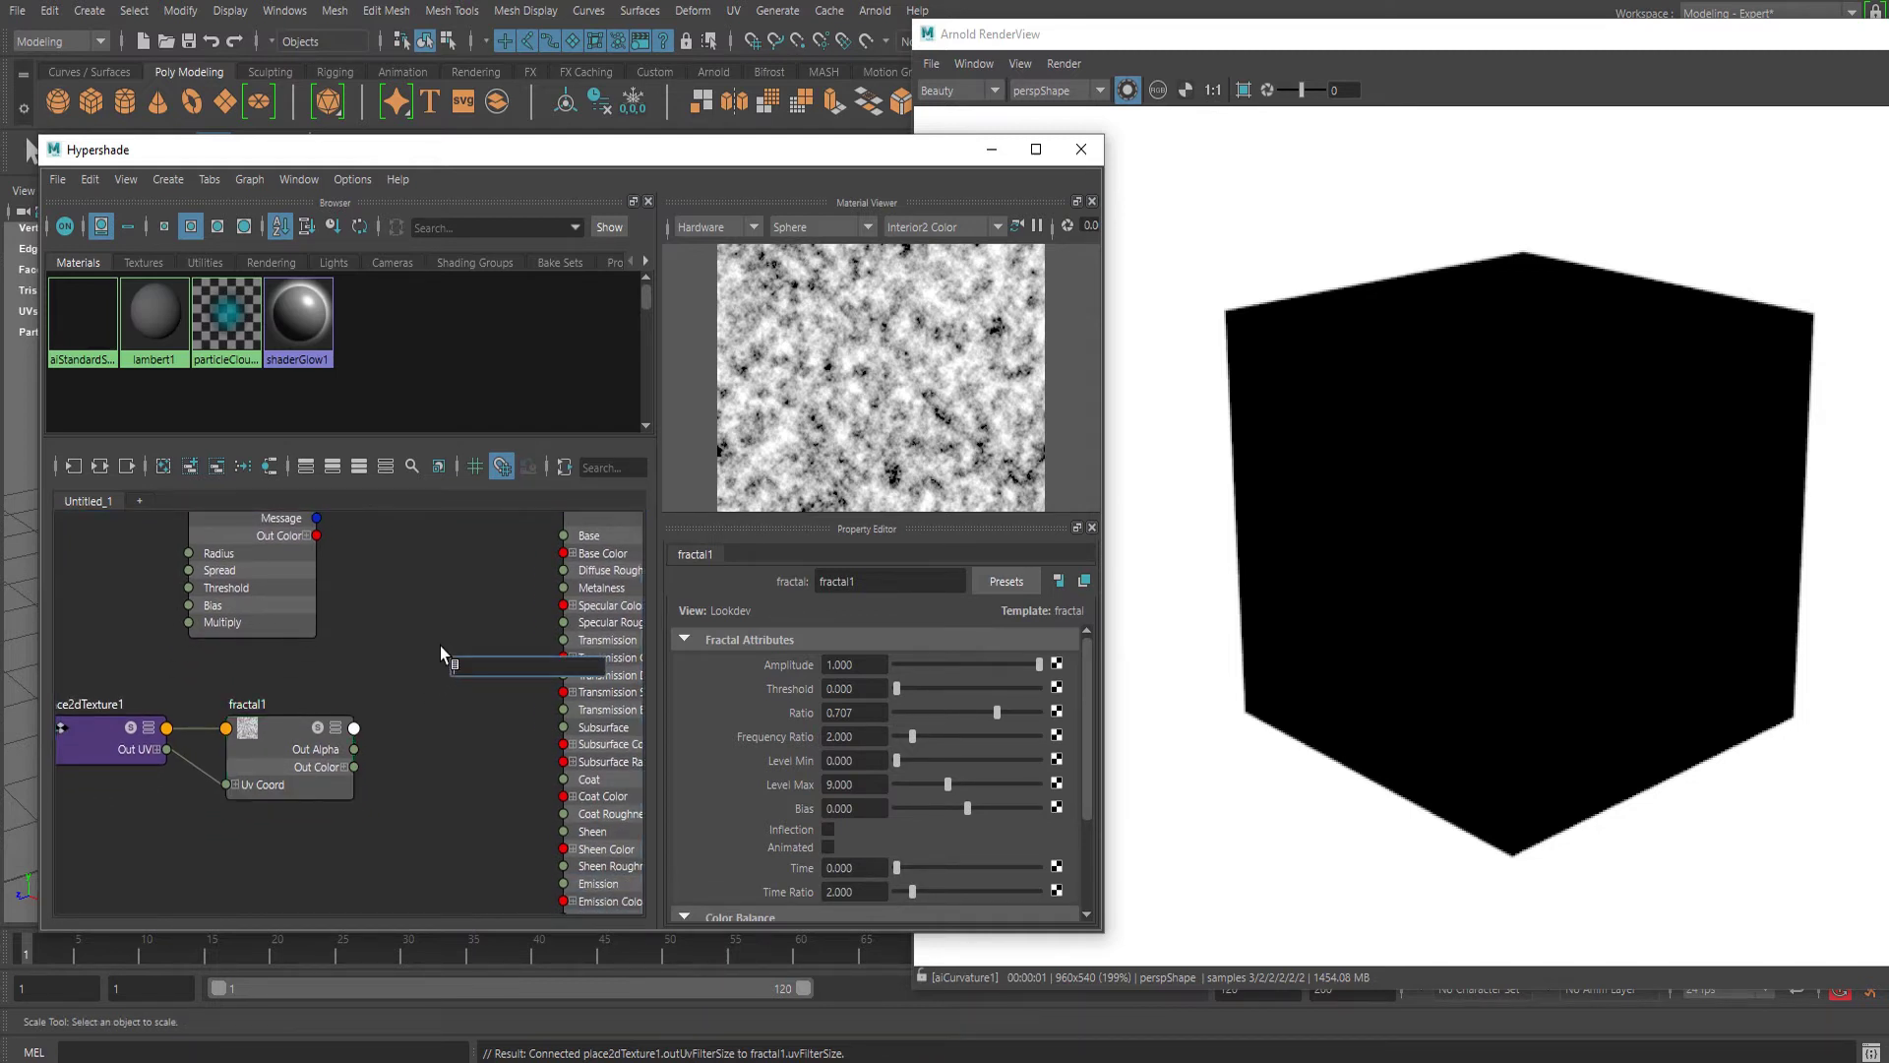
text(lay)
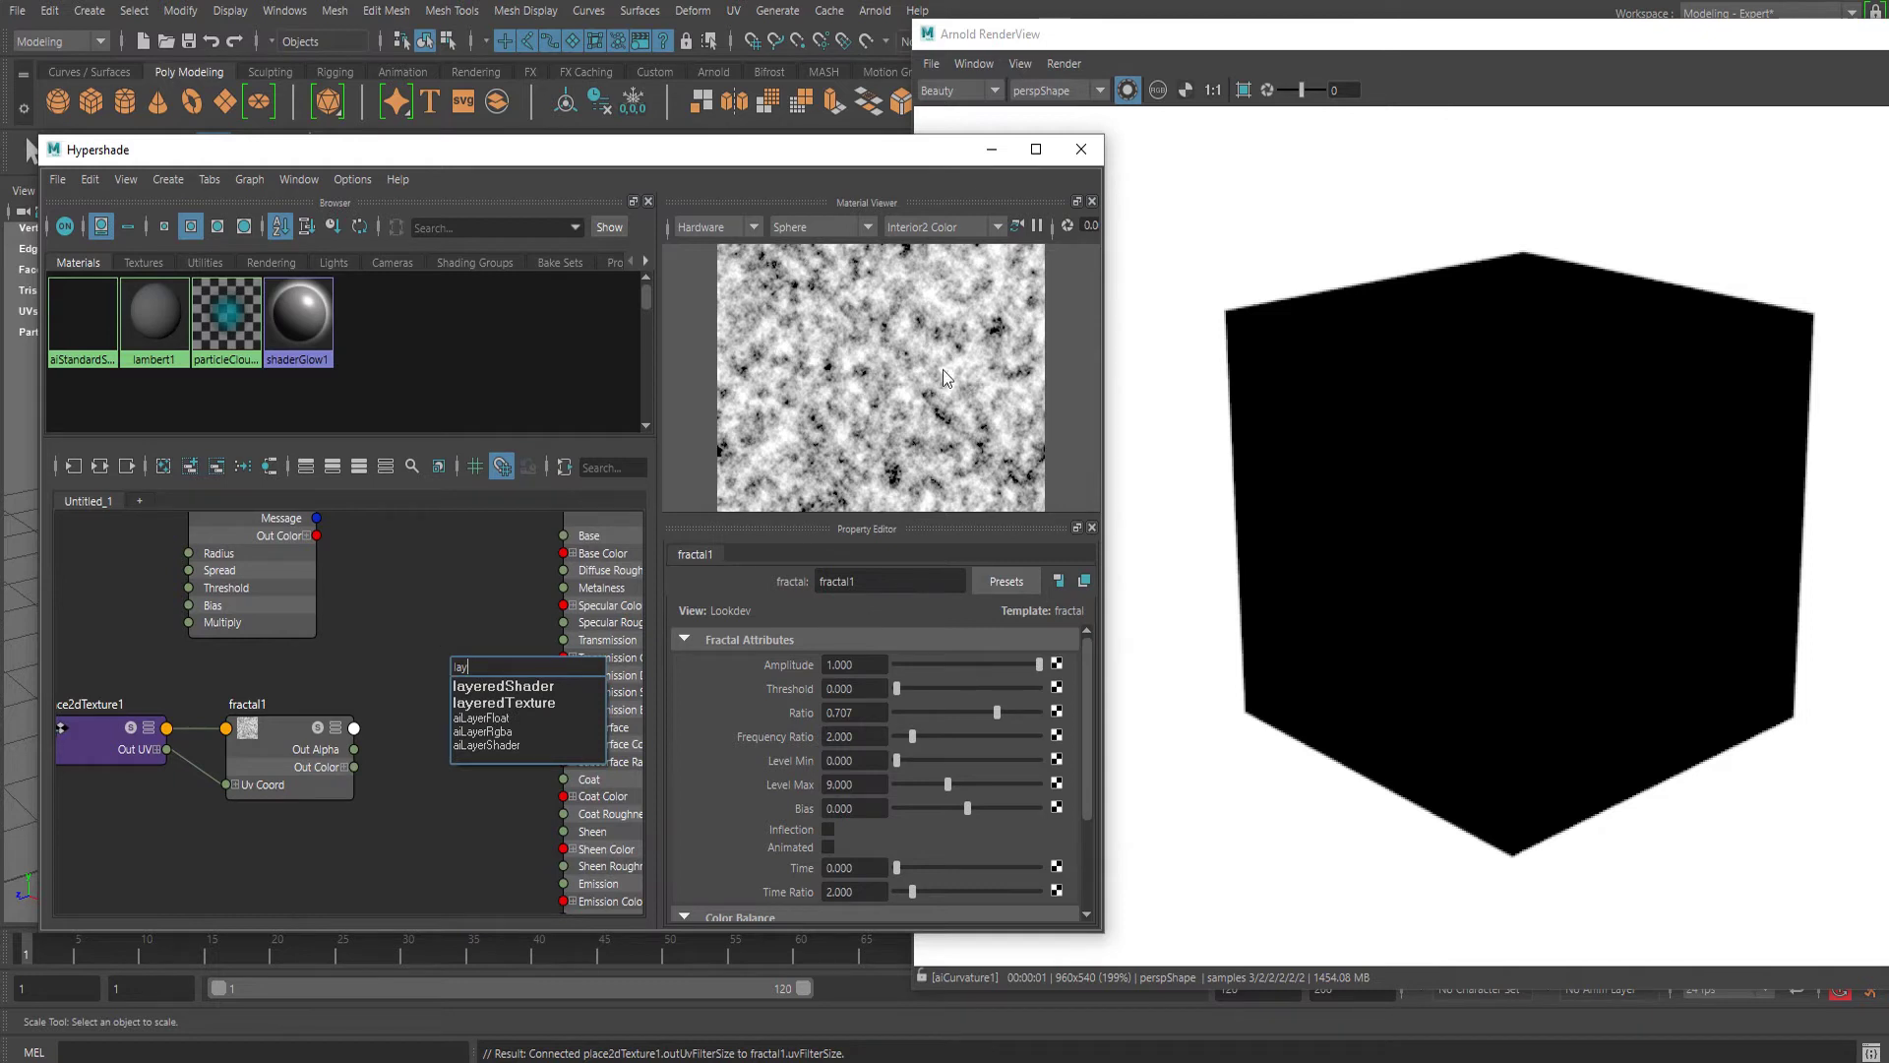
click(497, 701)
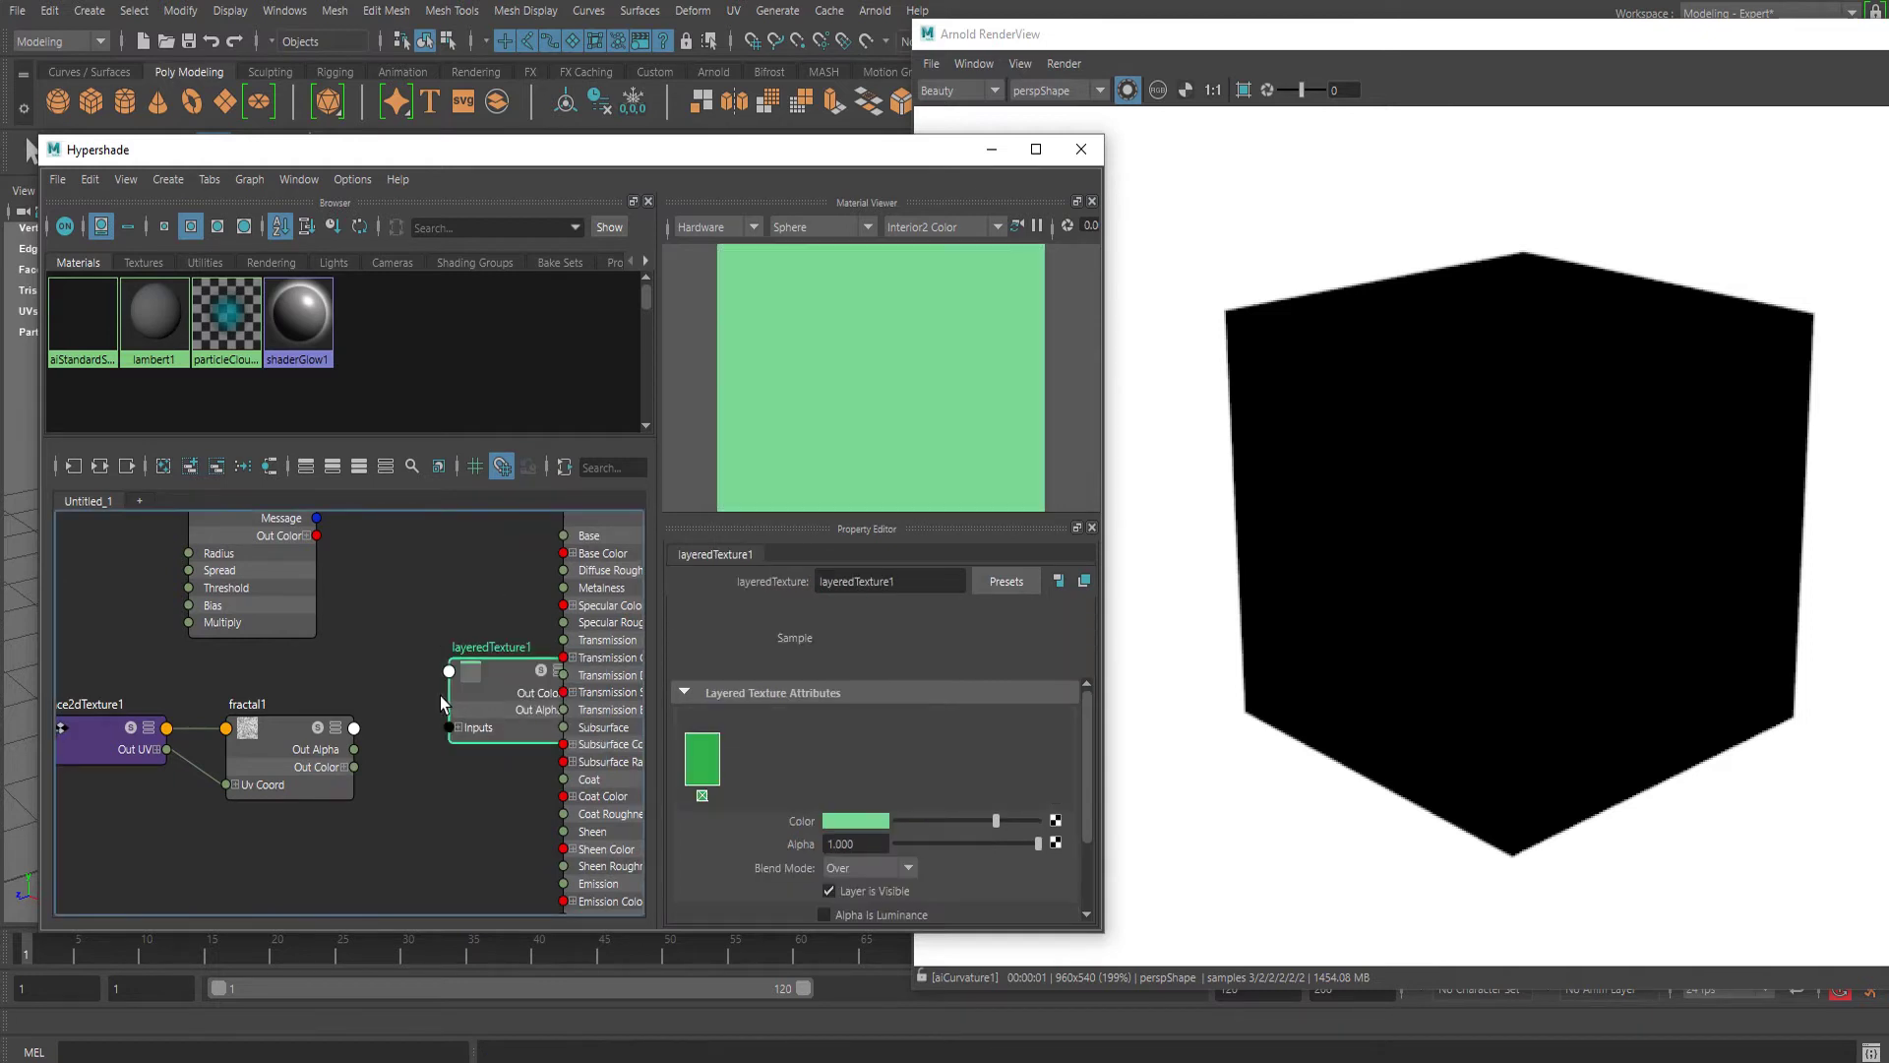
Add aiCurvature1 and fractal1 as layers of layeredTexture1 and remove its default green layer
middle_drag(240, 575, 748, 759)
middle_drag(894, 750, 894, 750)
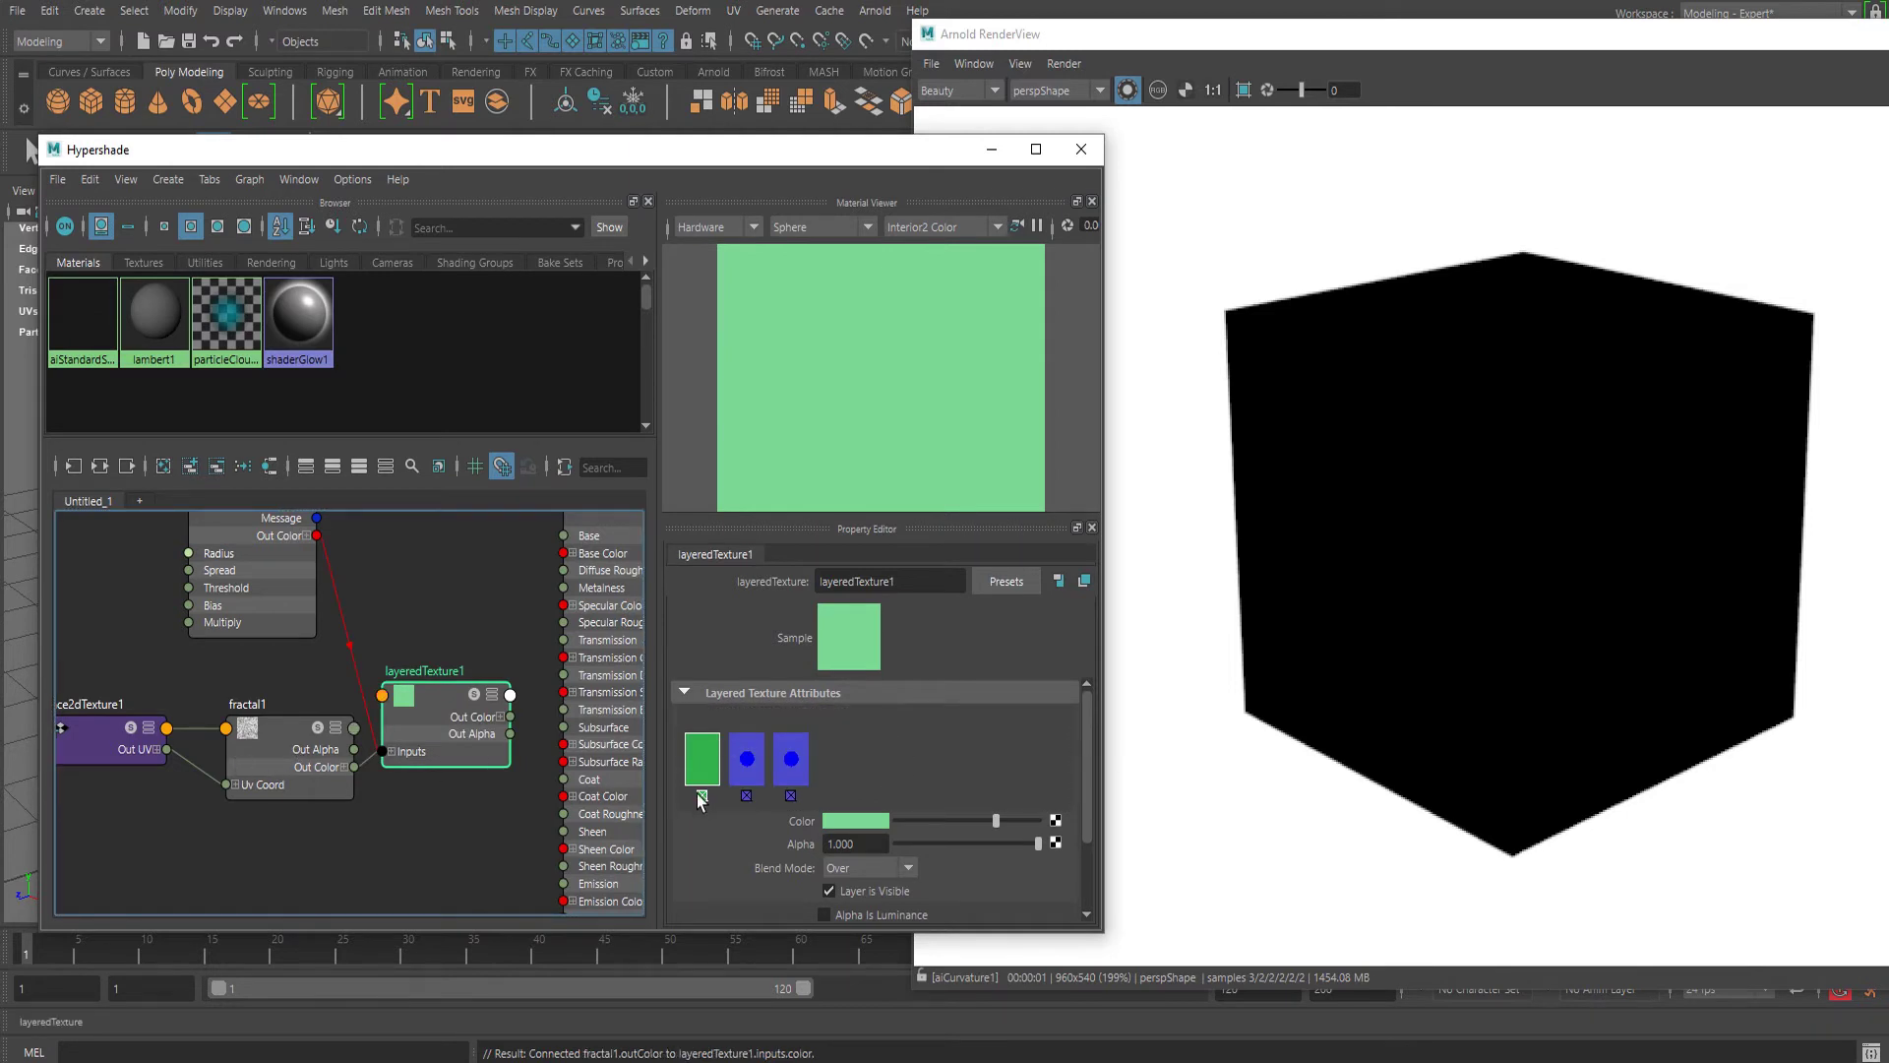
click(702, 796)
Tidy the spacing of the texture nodes around fractal1 and layeredTexture1 in the graph
alt+middle_drag(502, 824, 551, 817)
drag(326, 753, 297, 753)
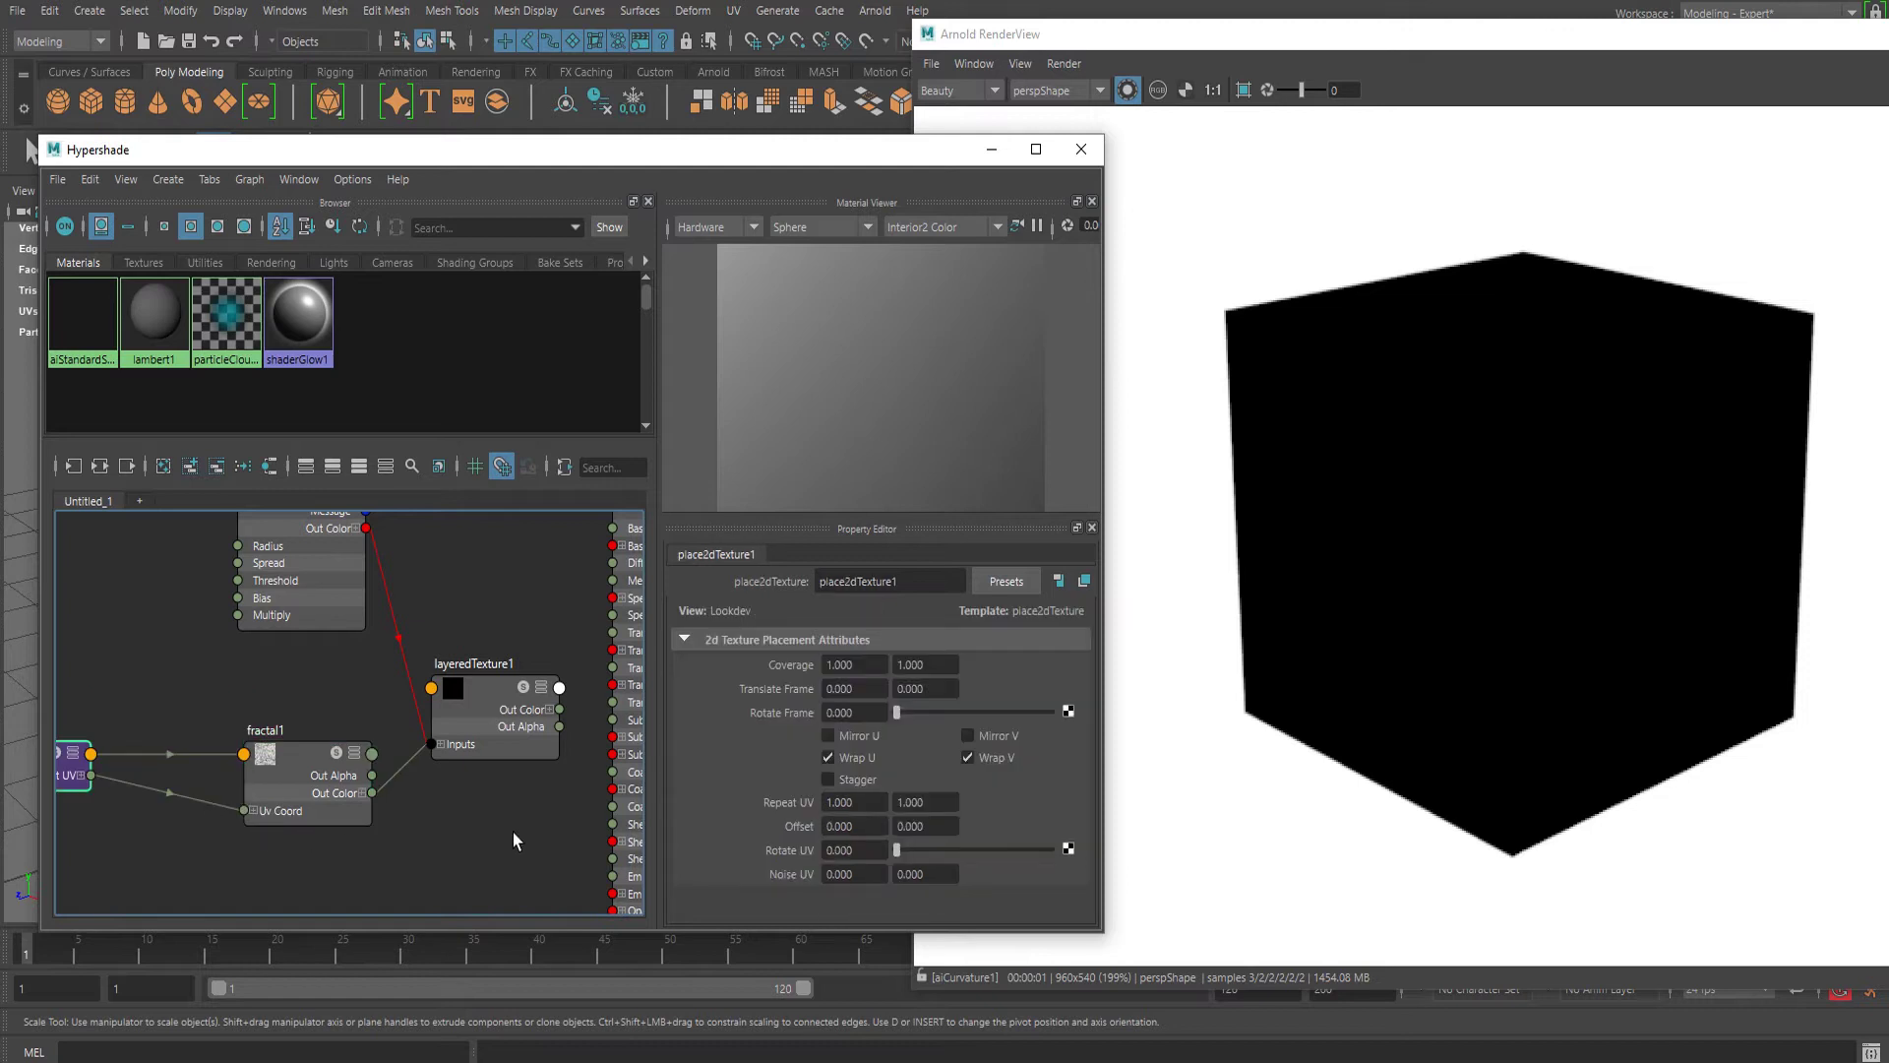
drag(434, 741, 428, 741)
Enable Alpha Is Luminance on the fractal1 node and on the aiCurvature layer of layeredTexture1
click(295, 742)
click(300, 595)
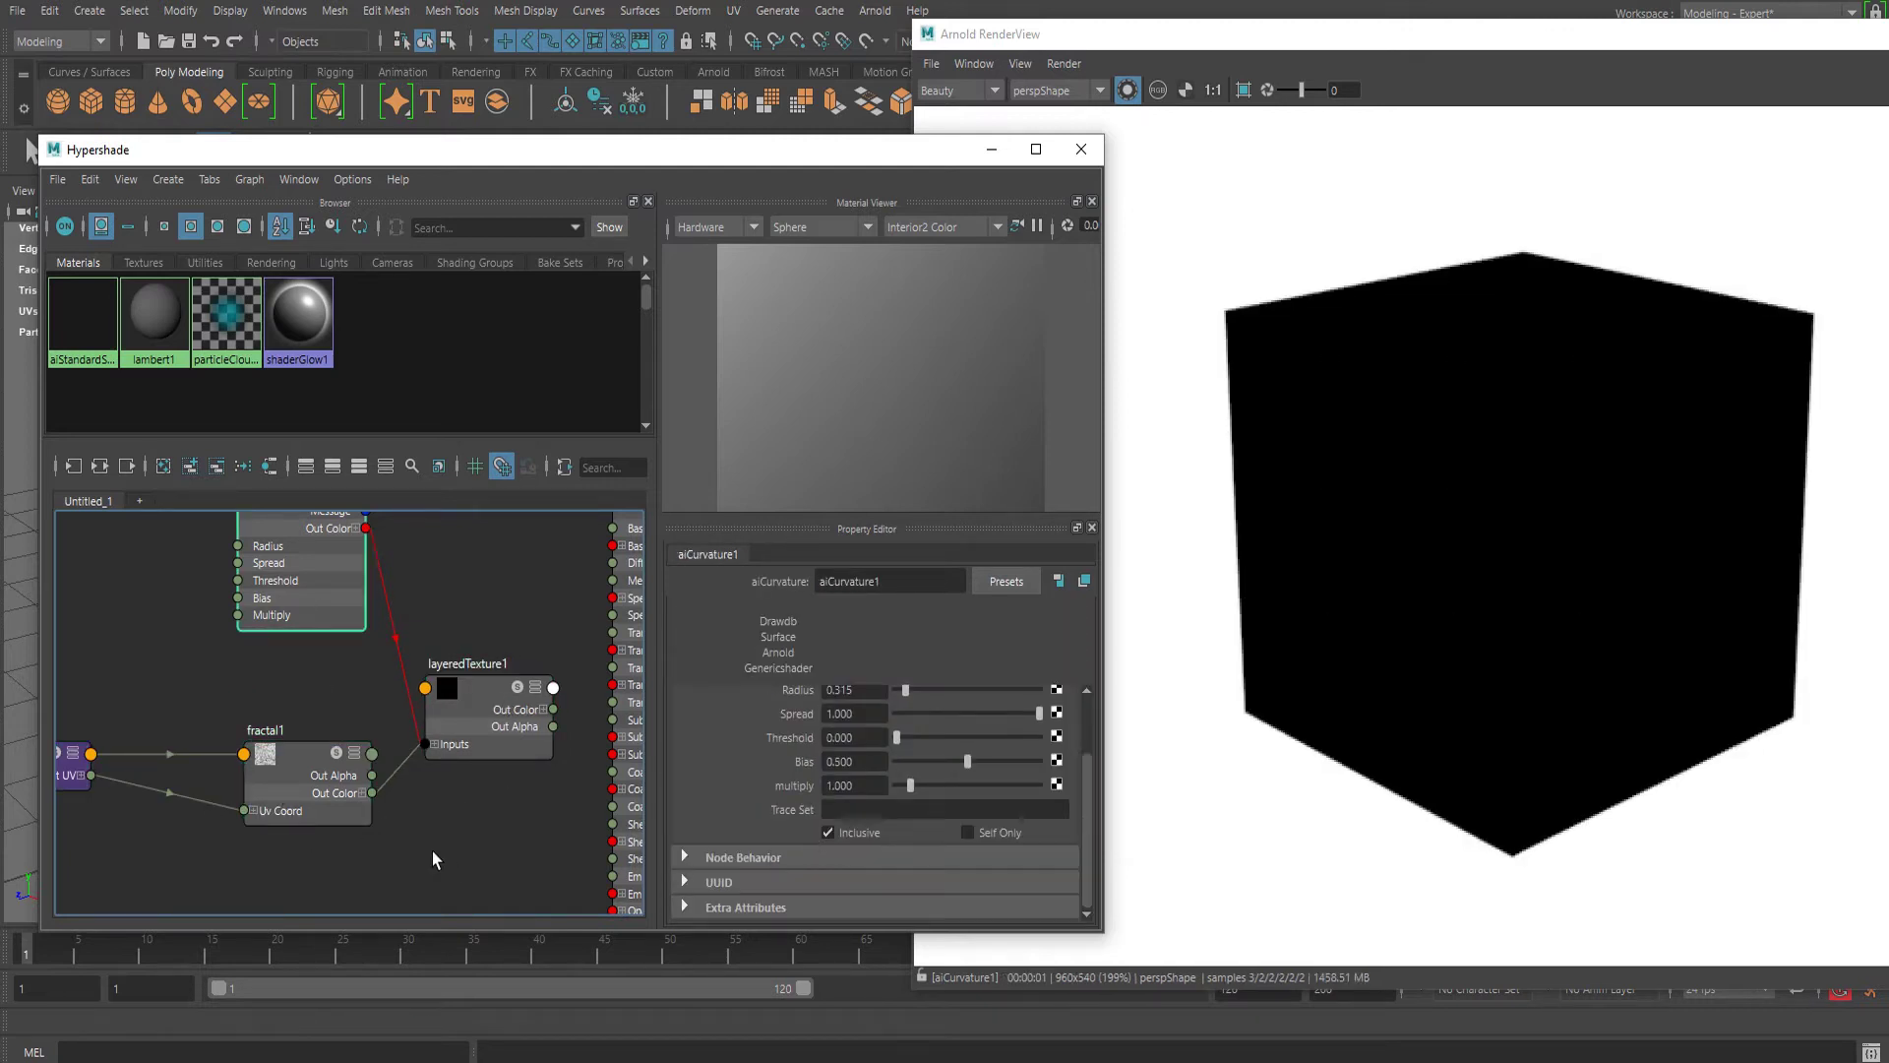
drag(294, 773, 285, 773)
scroll(686, 786, down, 4)
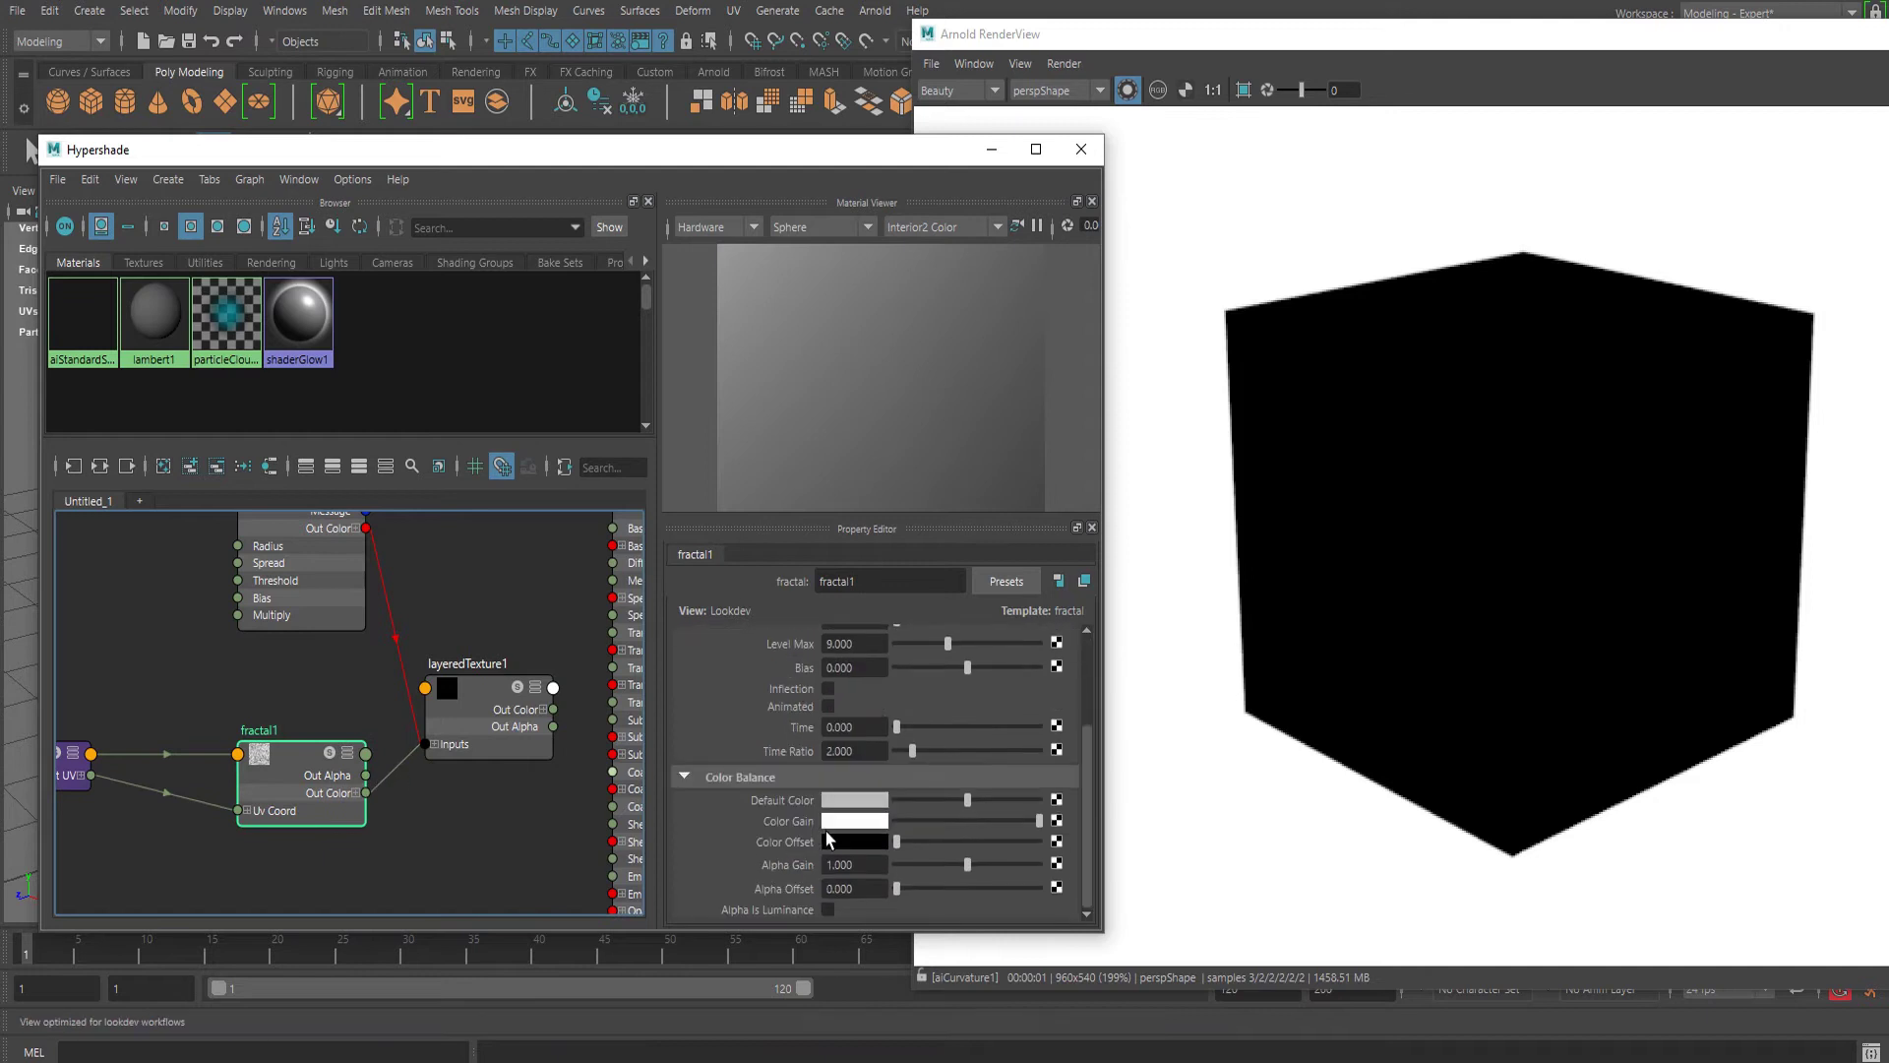
click(829, 910)
click(488, 728)
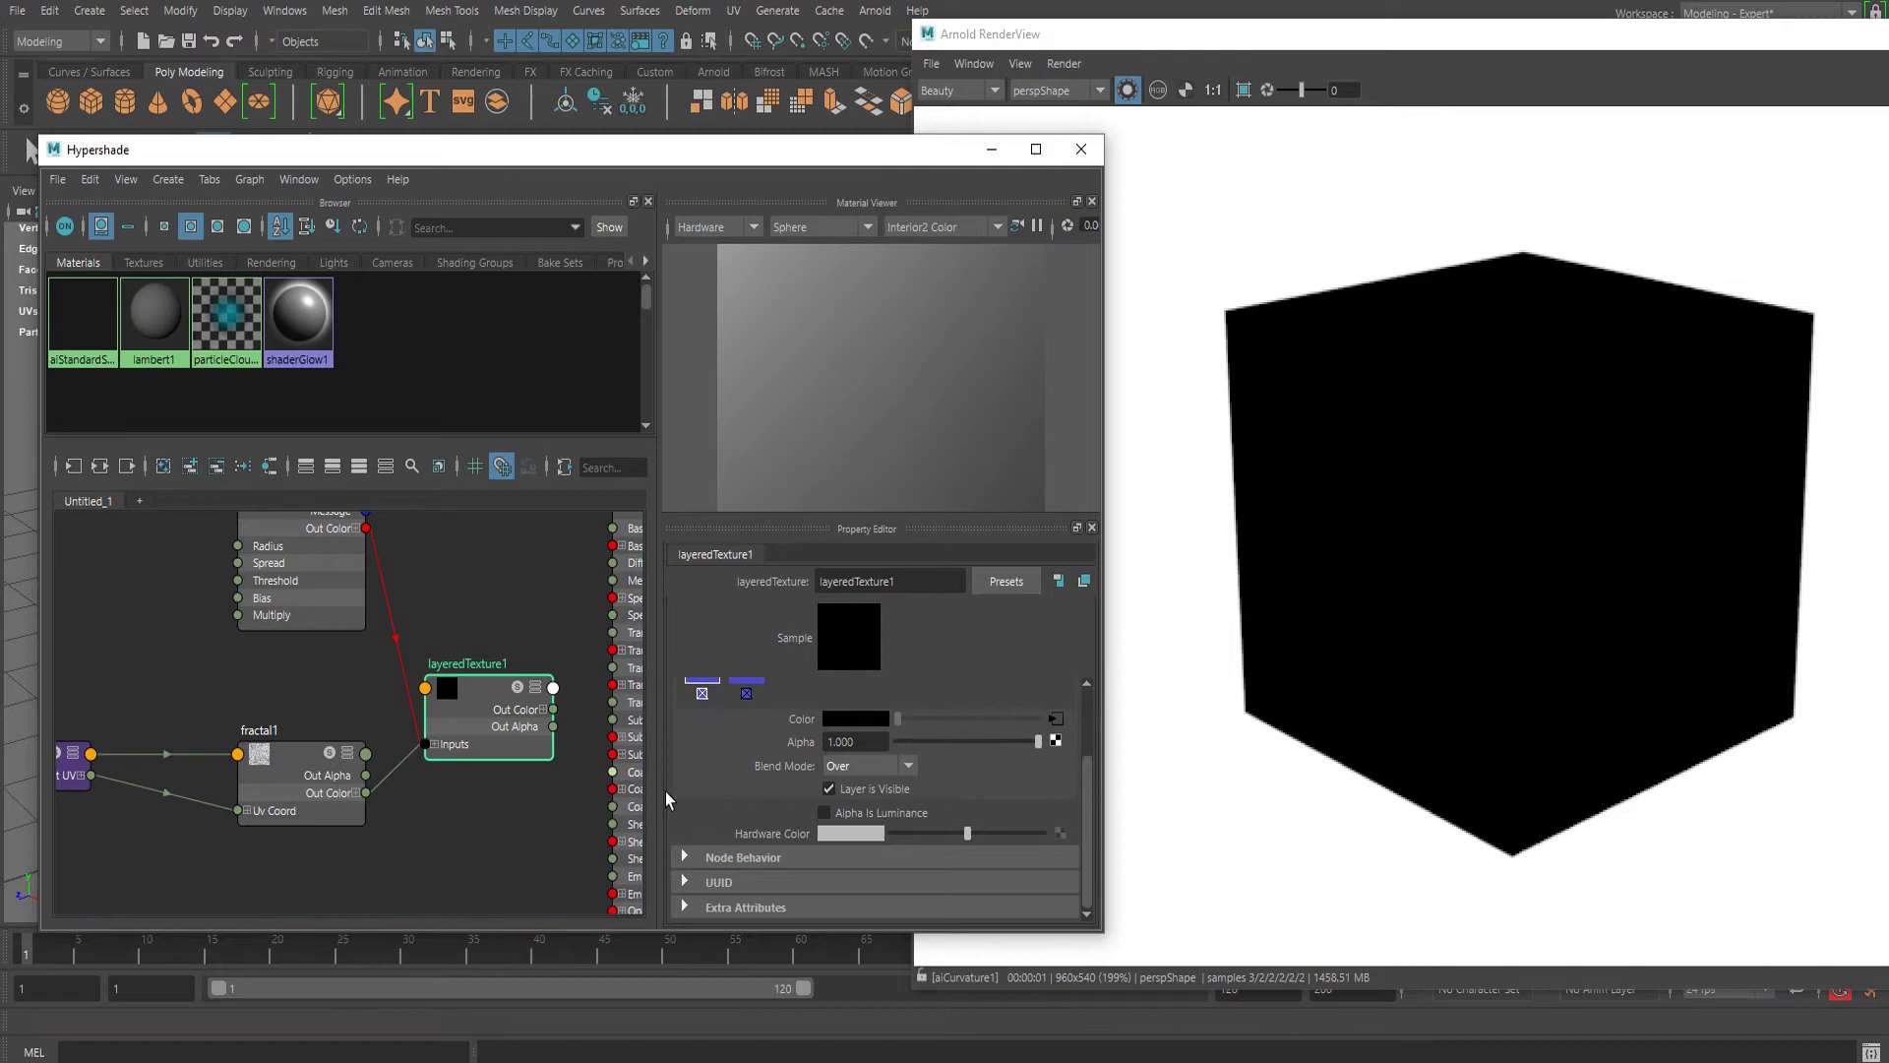
click(825, 813)
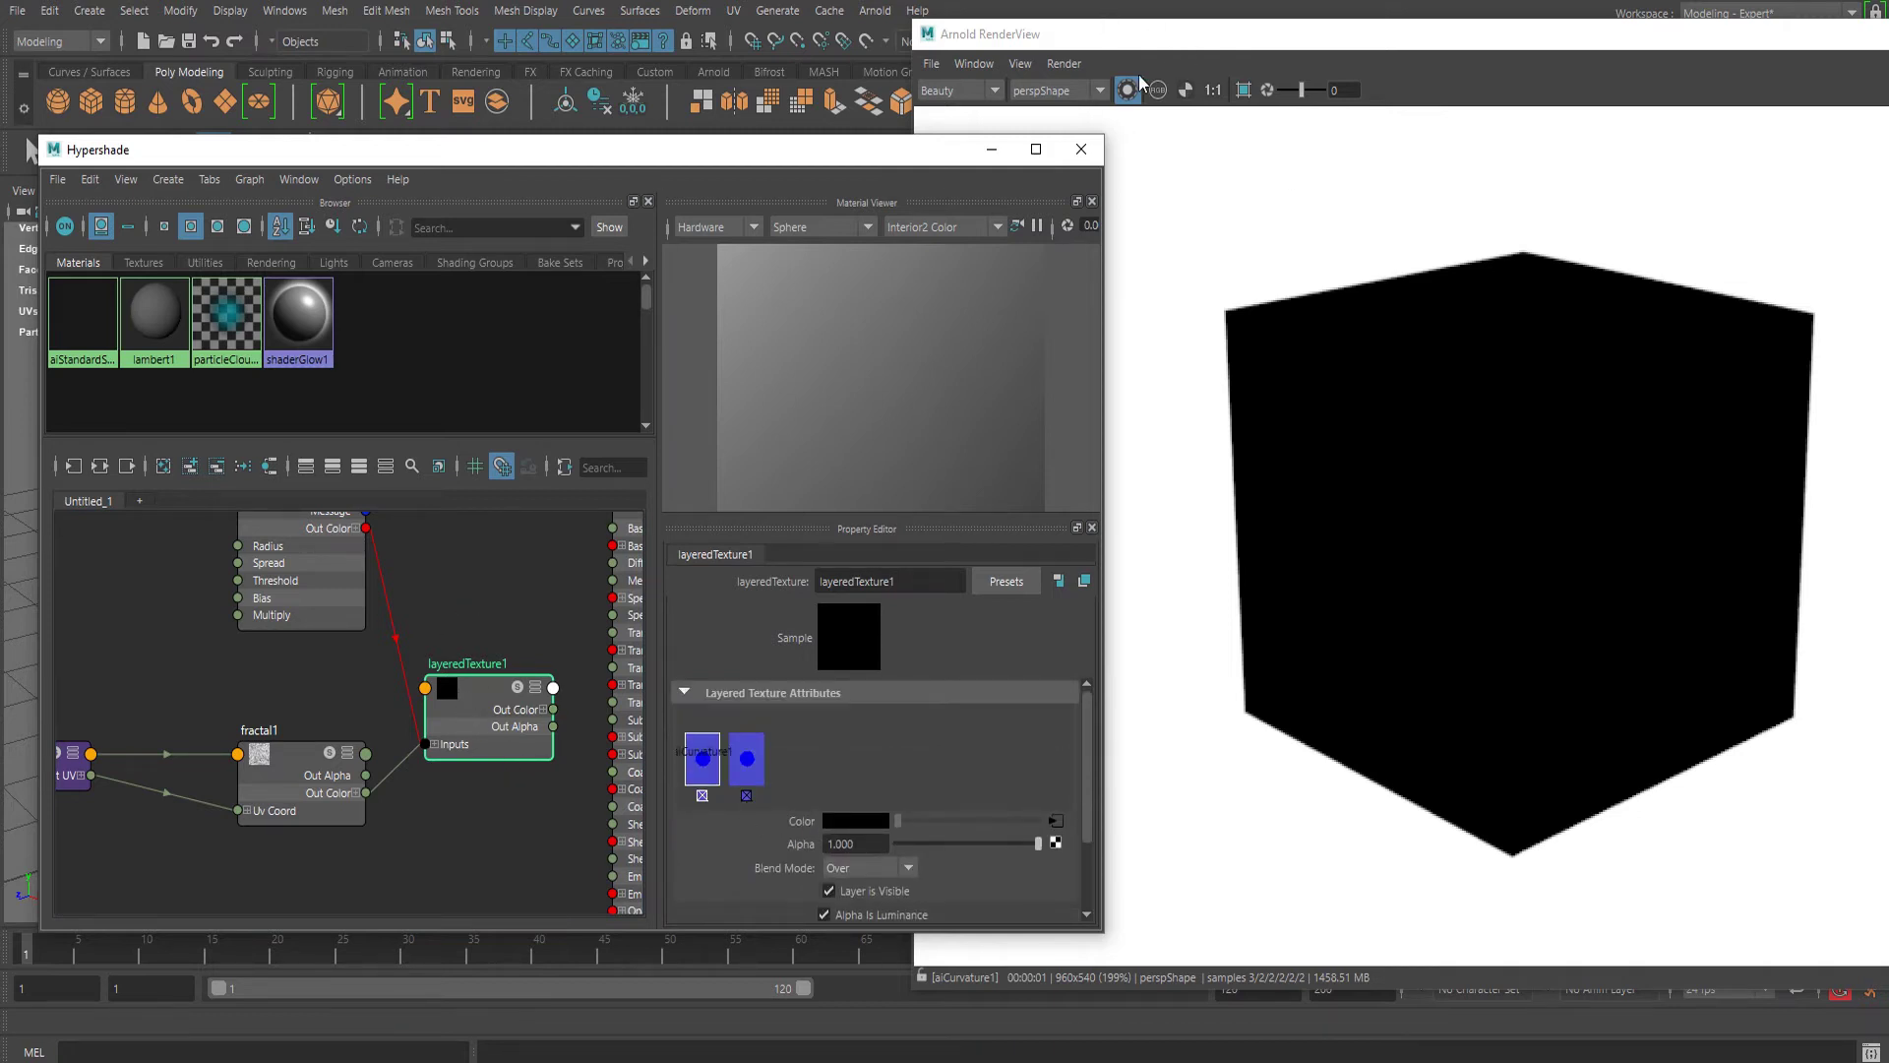
Connect layeredTexture1's Out Color to the Base Color of aiStandardSurface1
alt+middle_drag(414, 611, 333, 669)
click(202, 595)
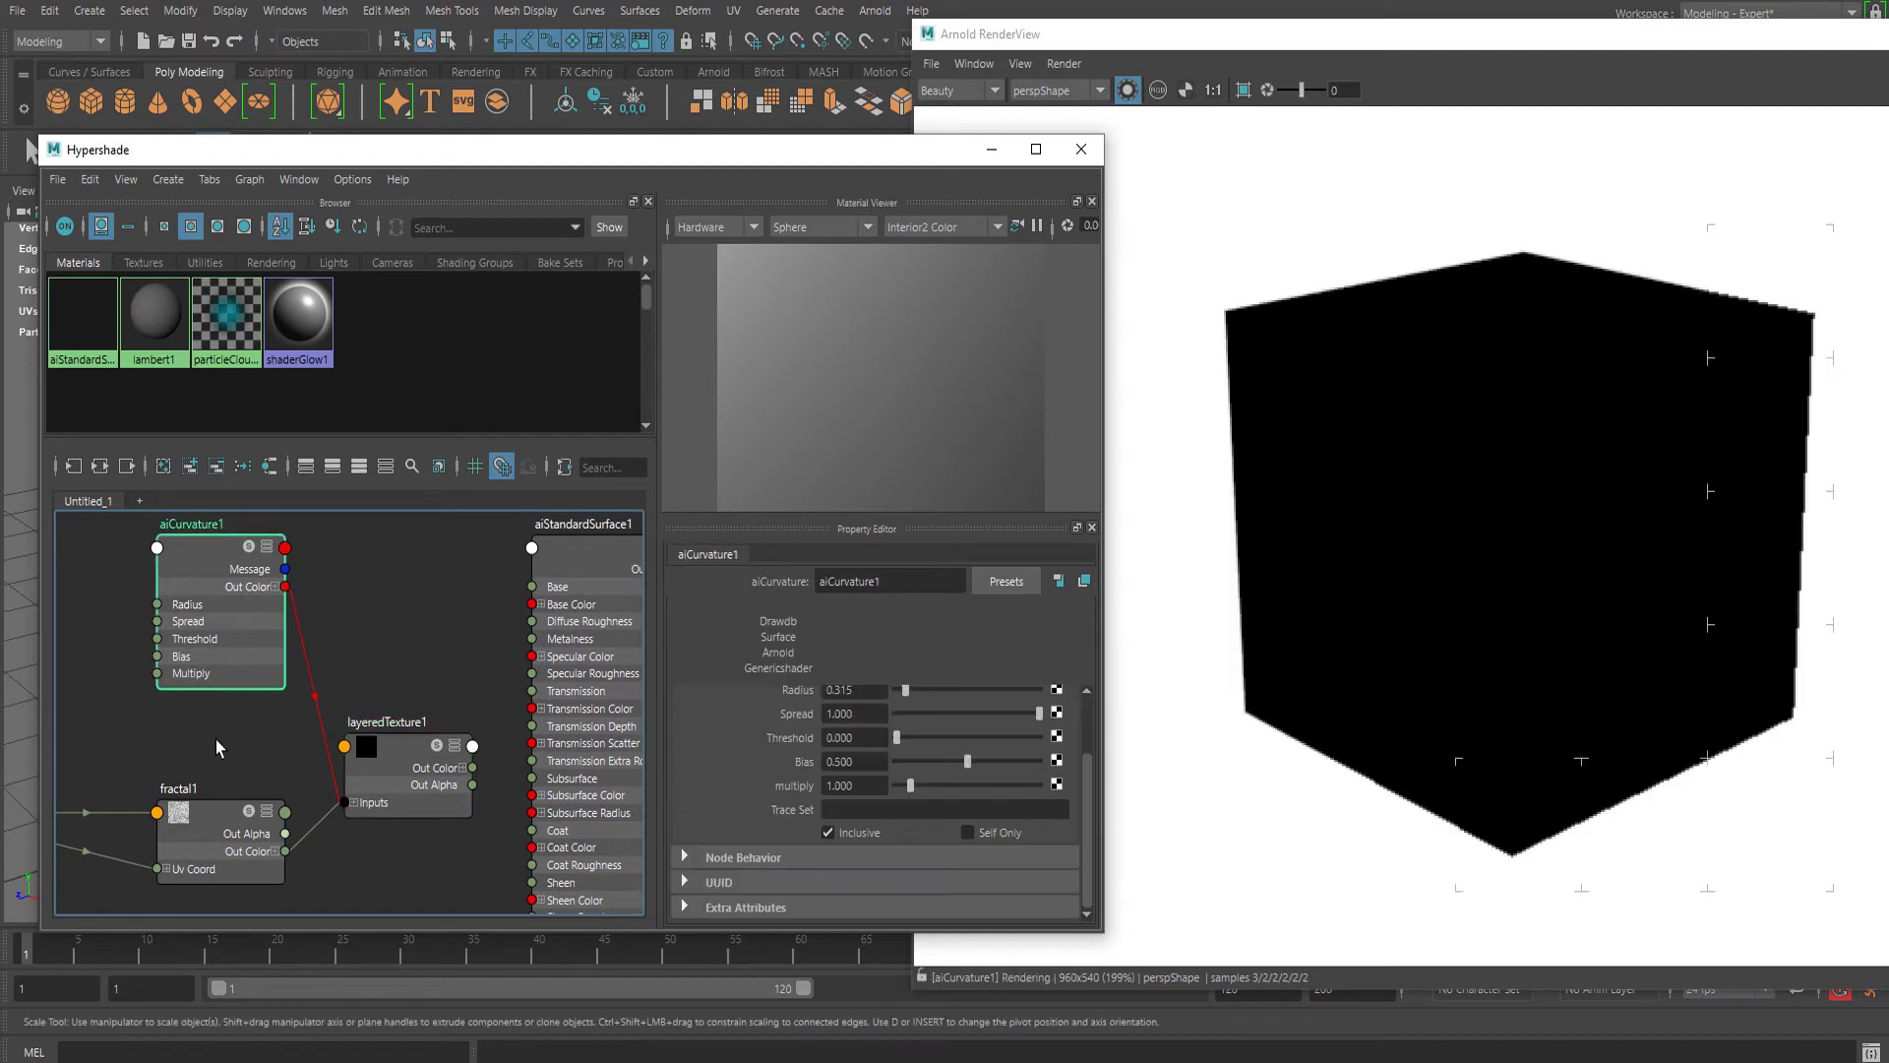
click(211, 821)
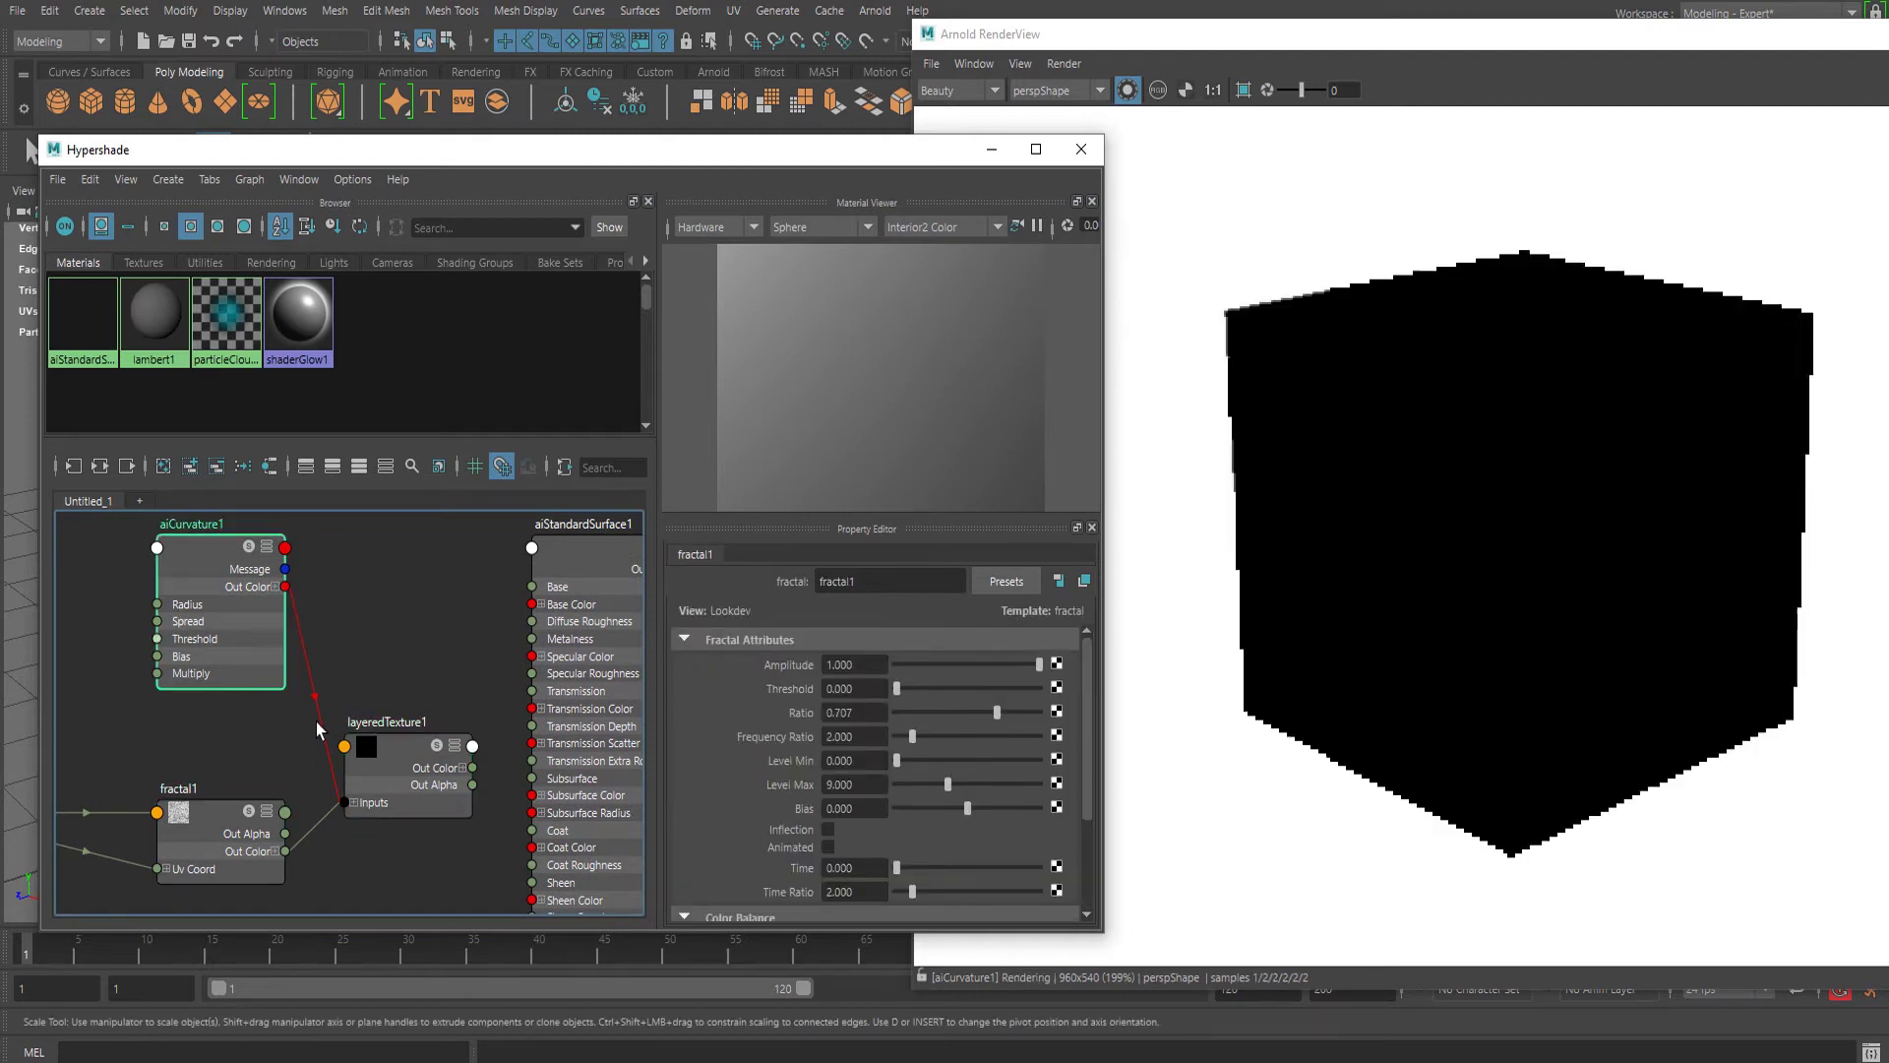
click(427, 769)
alt+middle_drag(403, 661, 363, 651)
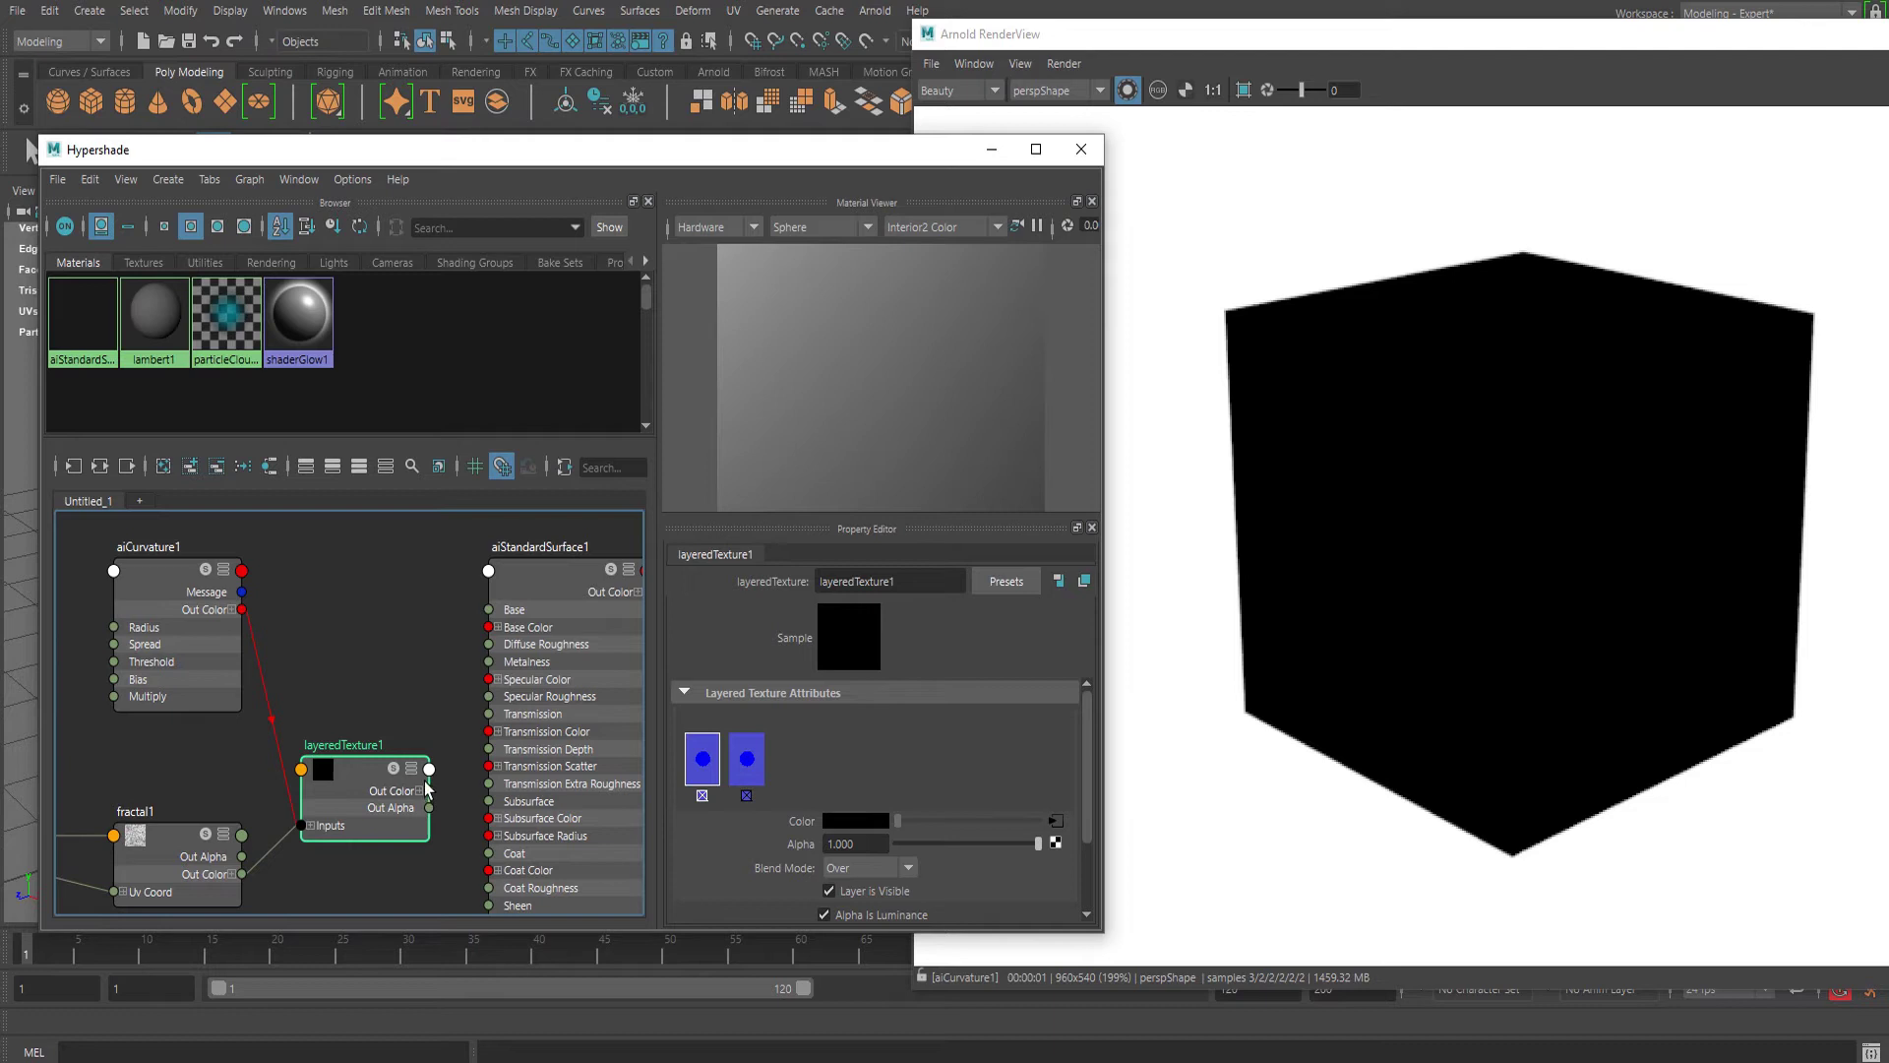
drag(430, 791, 488, 627)
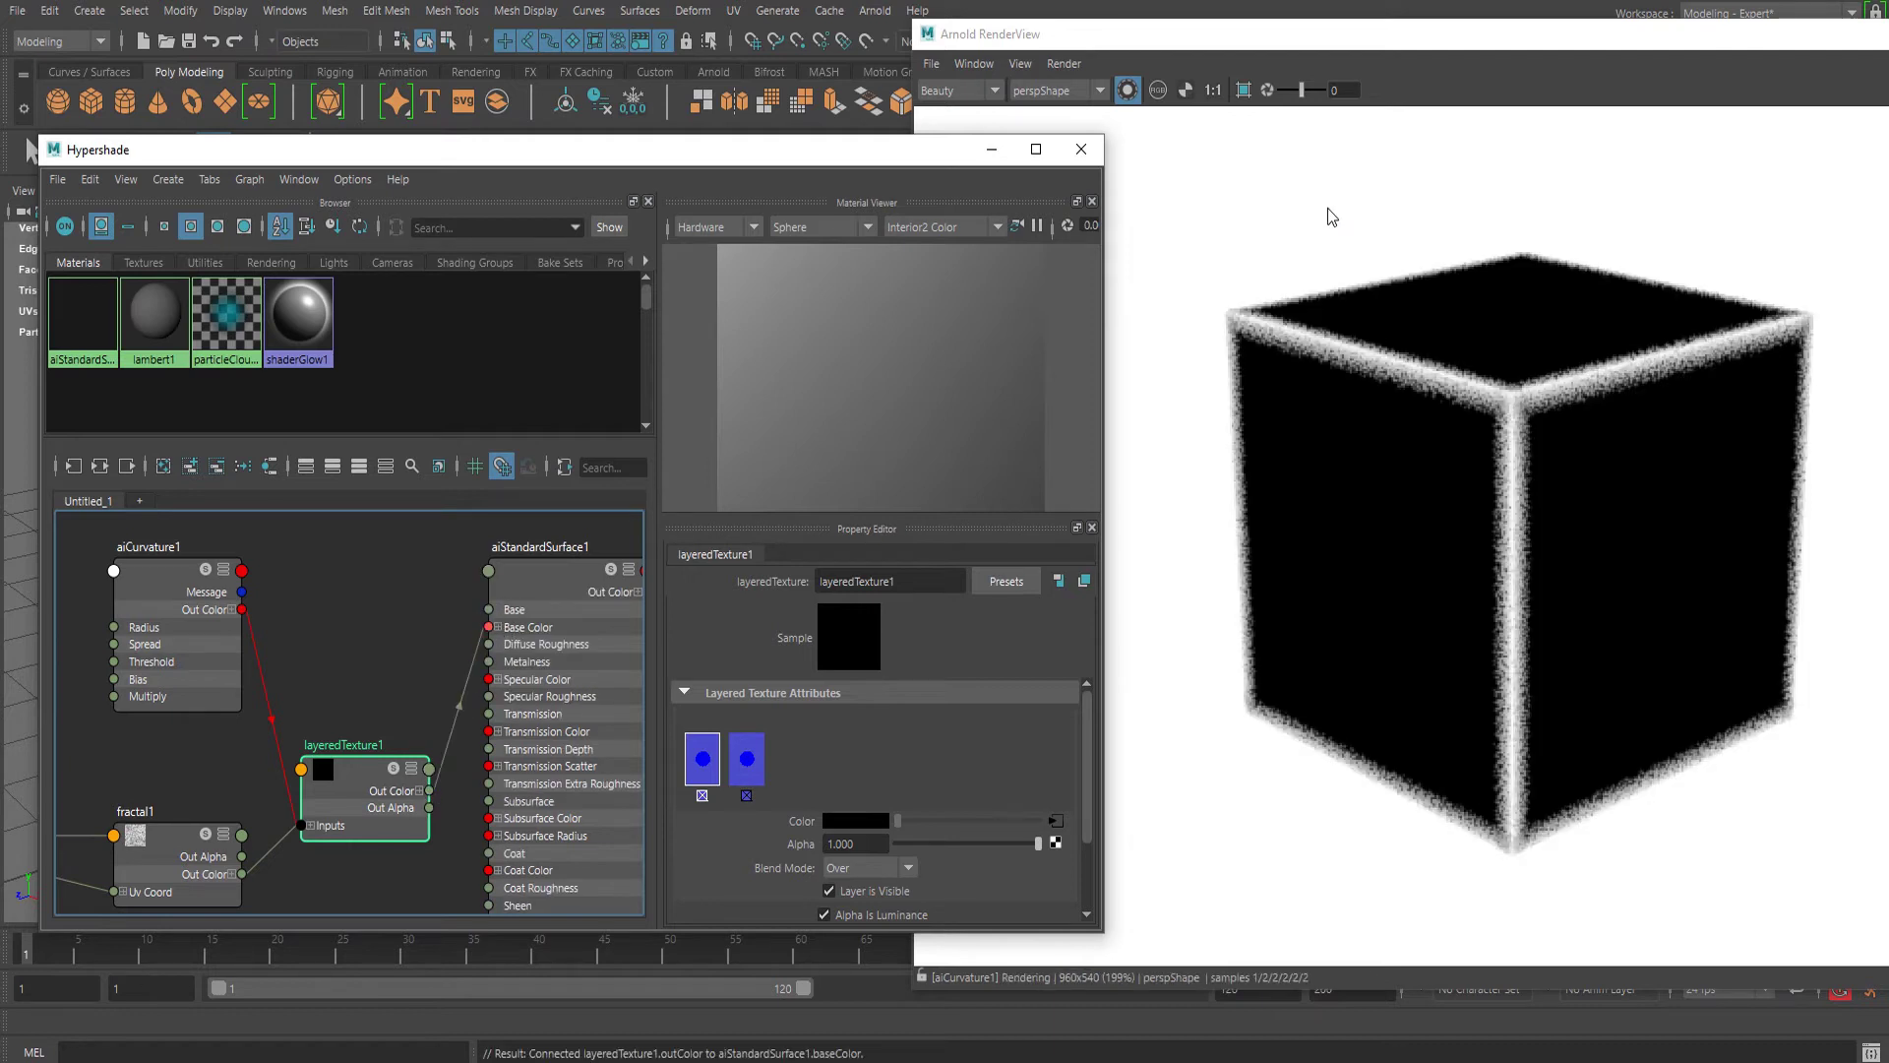
Isolate layeredTexture1 in the Arnold render and set its aiCurvature layer's blend mode to Multiply
click(1125, 96)
click(1125, 96)
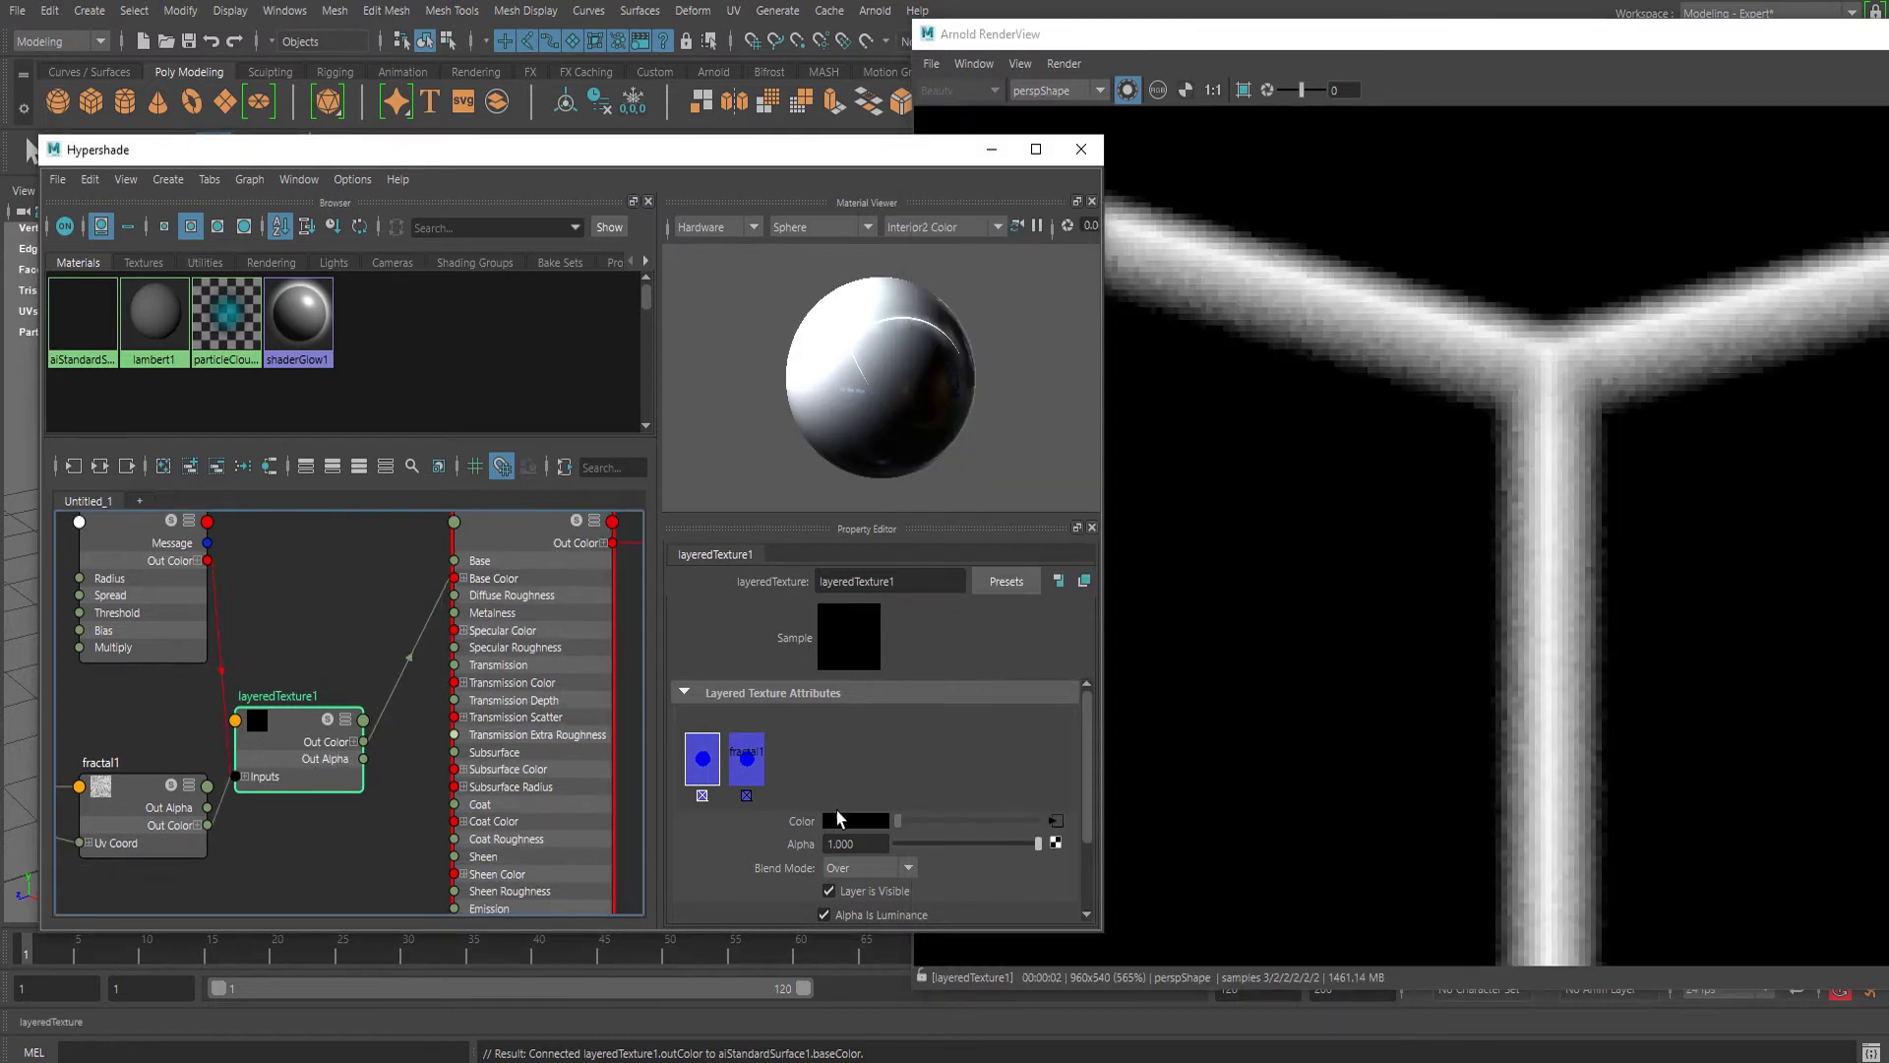
click(853, 866)
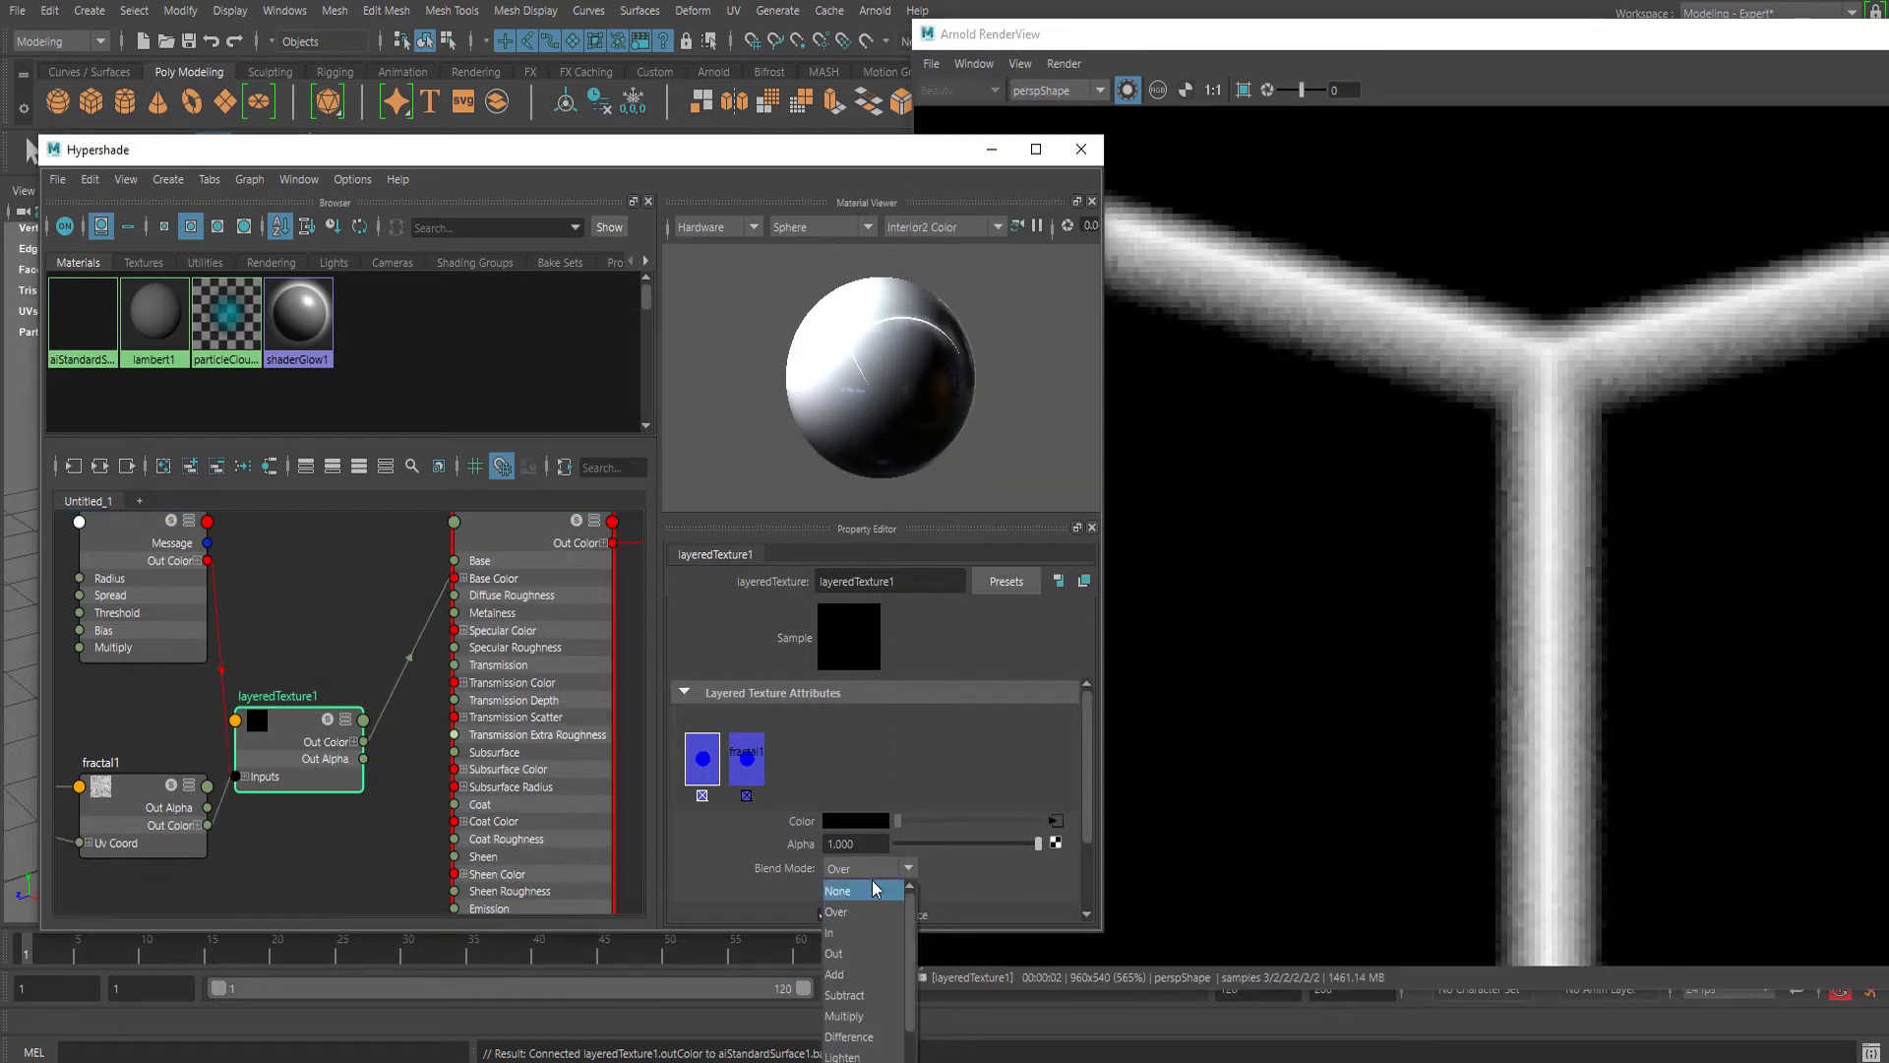
click(862, 1016)
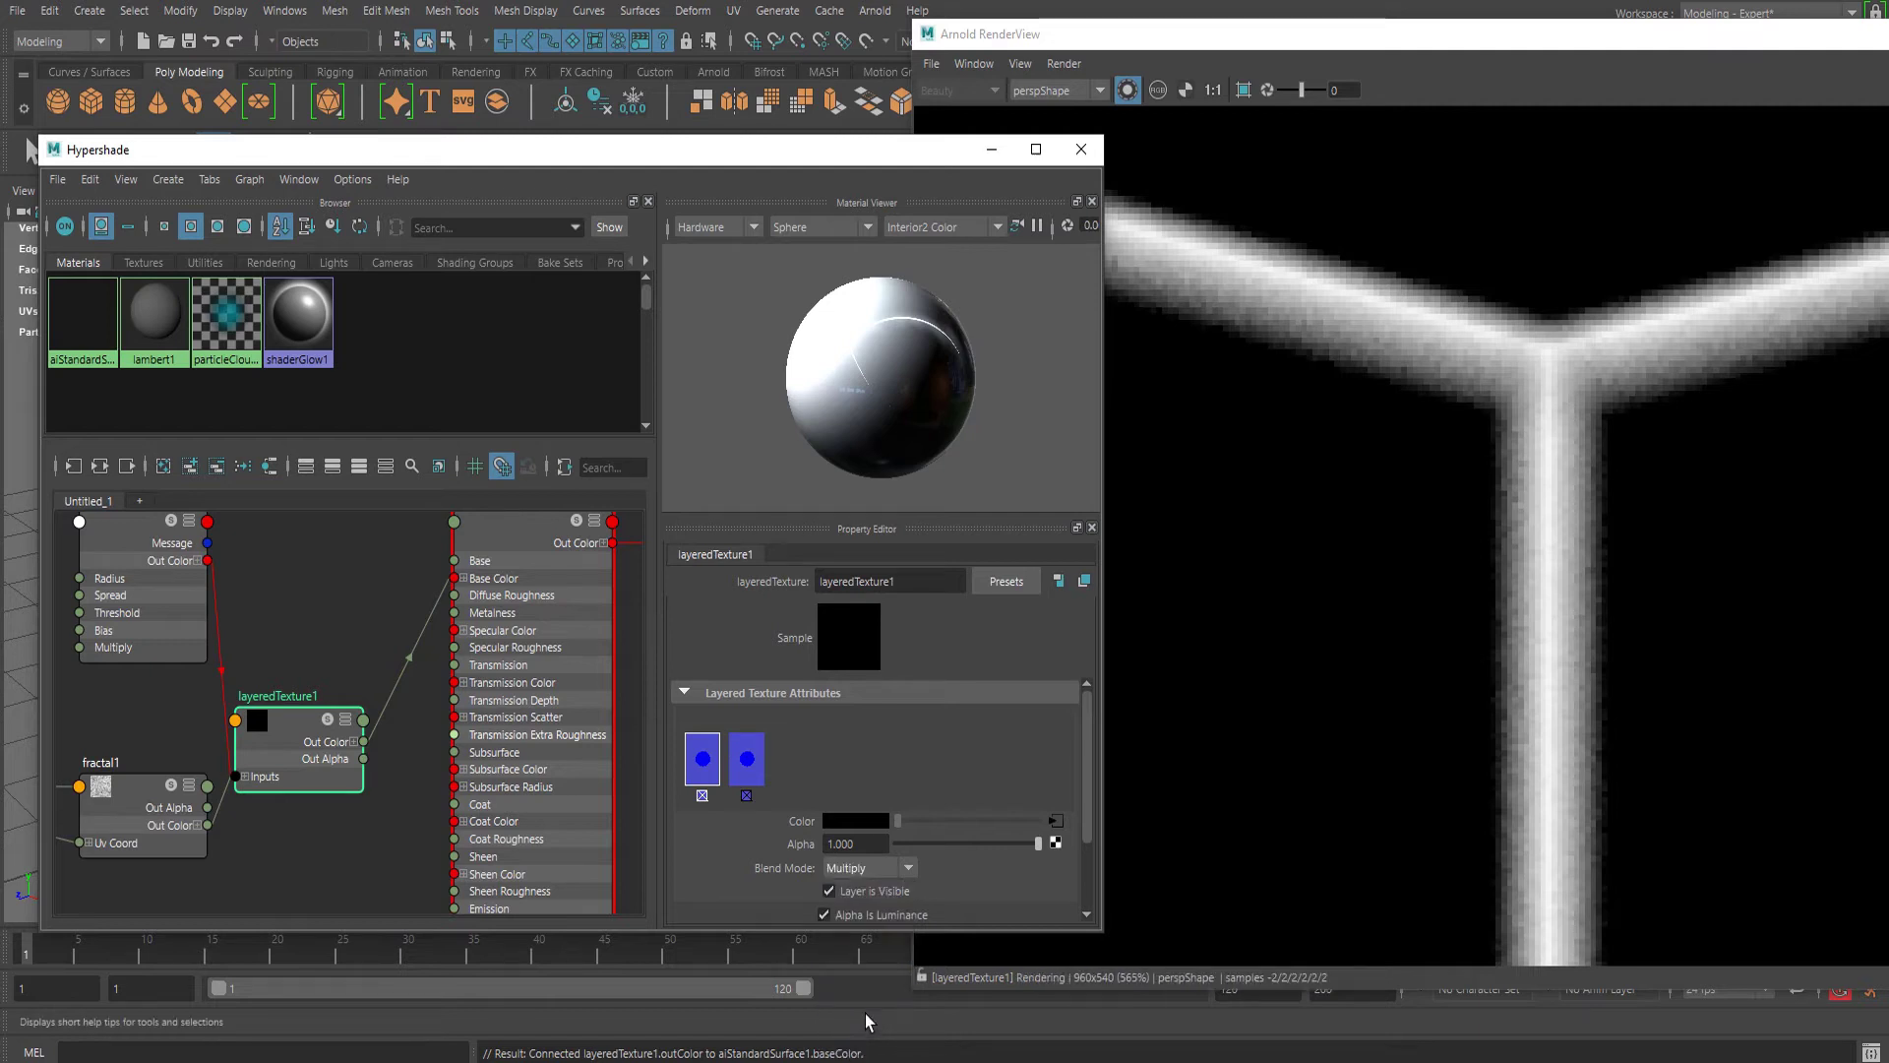
Examine the blended edges in the render up close, and look through fractal1's attributes
scroll(1393, 474, down, 2)
scroll(1451, 387, up, 2)
drag(1451, 387, 1020, 482)
alt+middle_drag(123, 704, 262, 665)
click(228, 776)
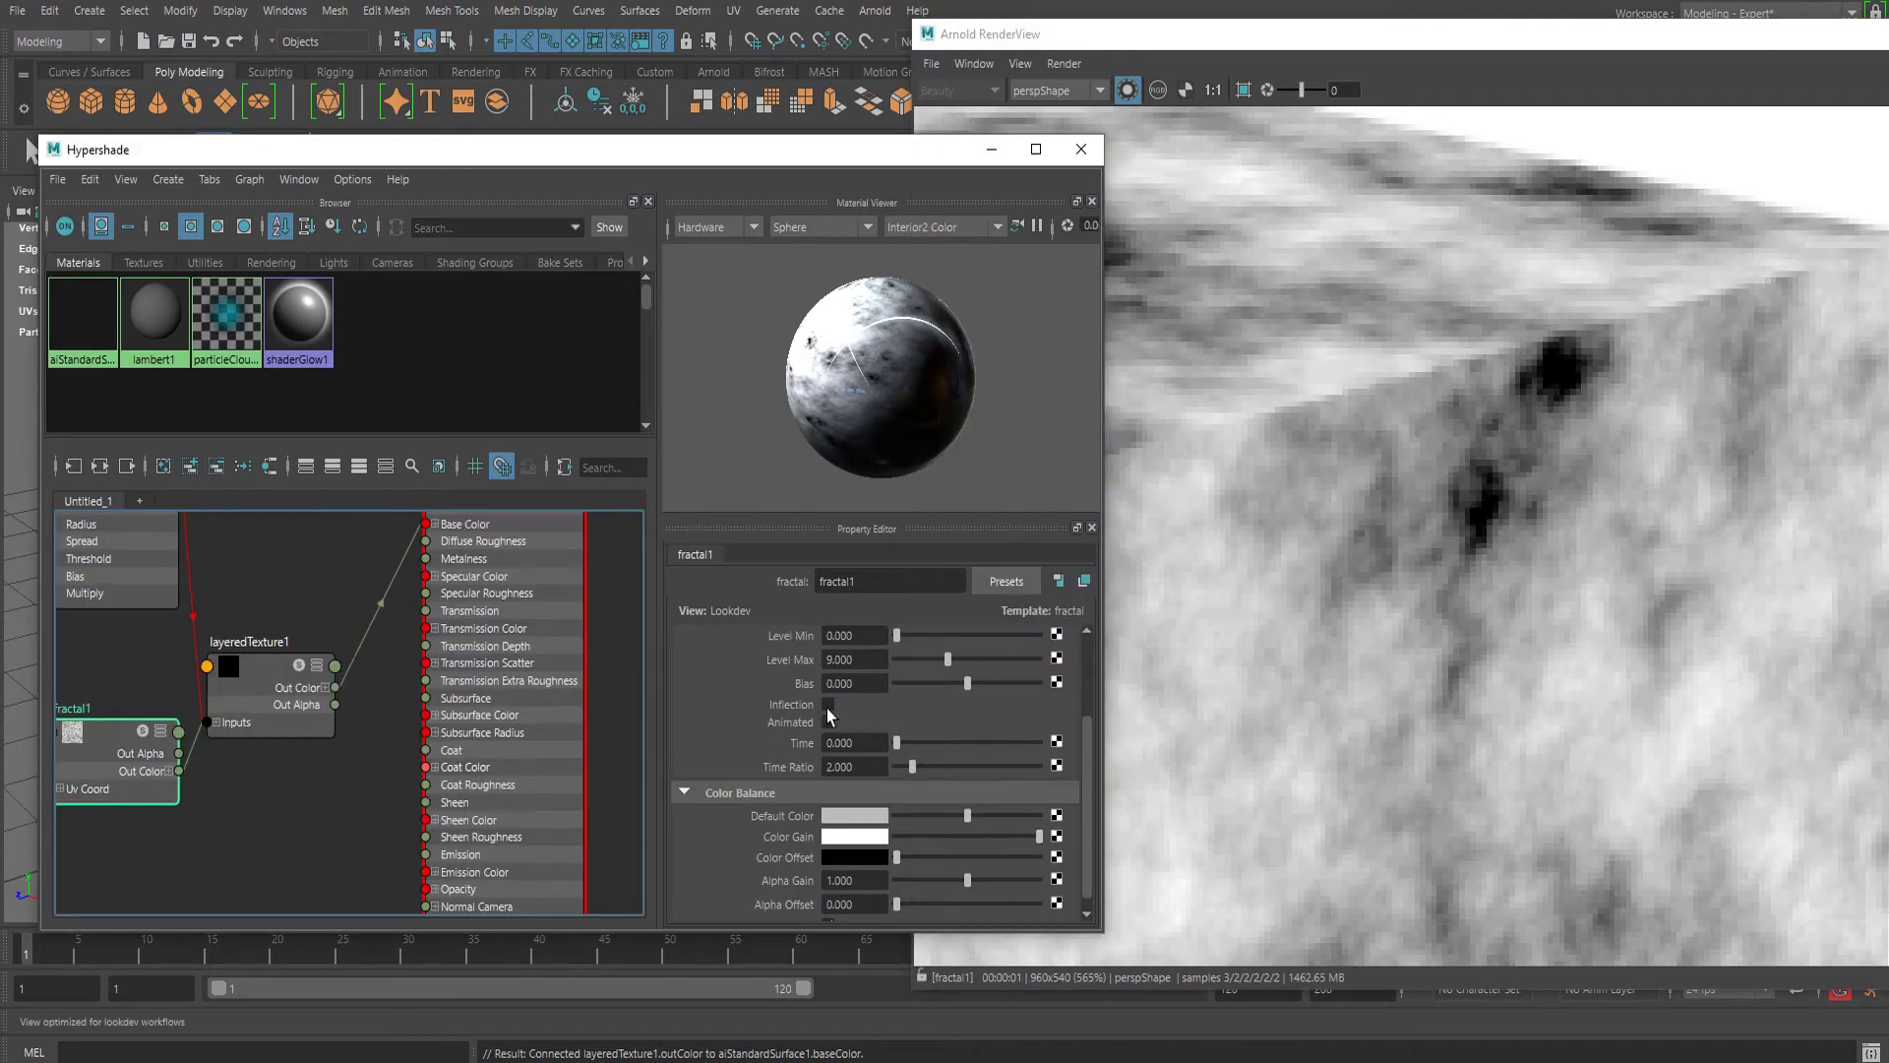
scroll(862, 745, up, 3)
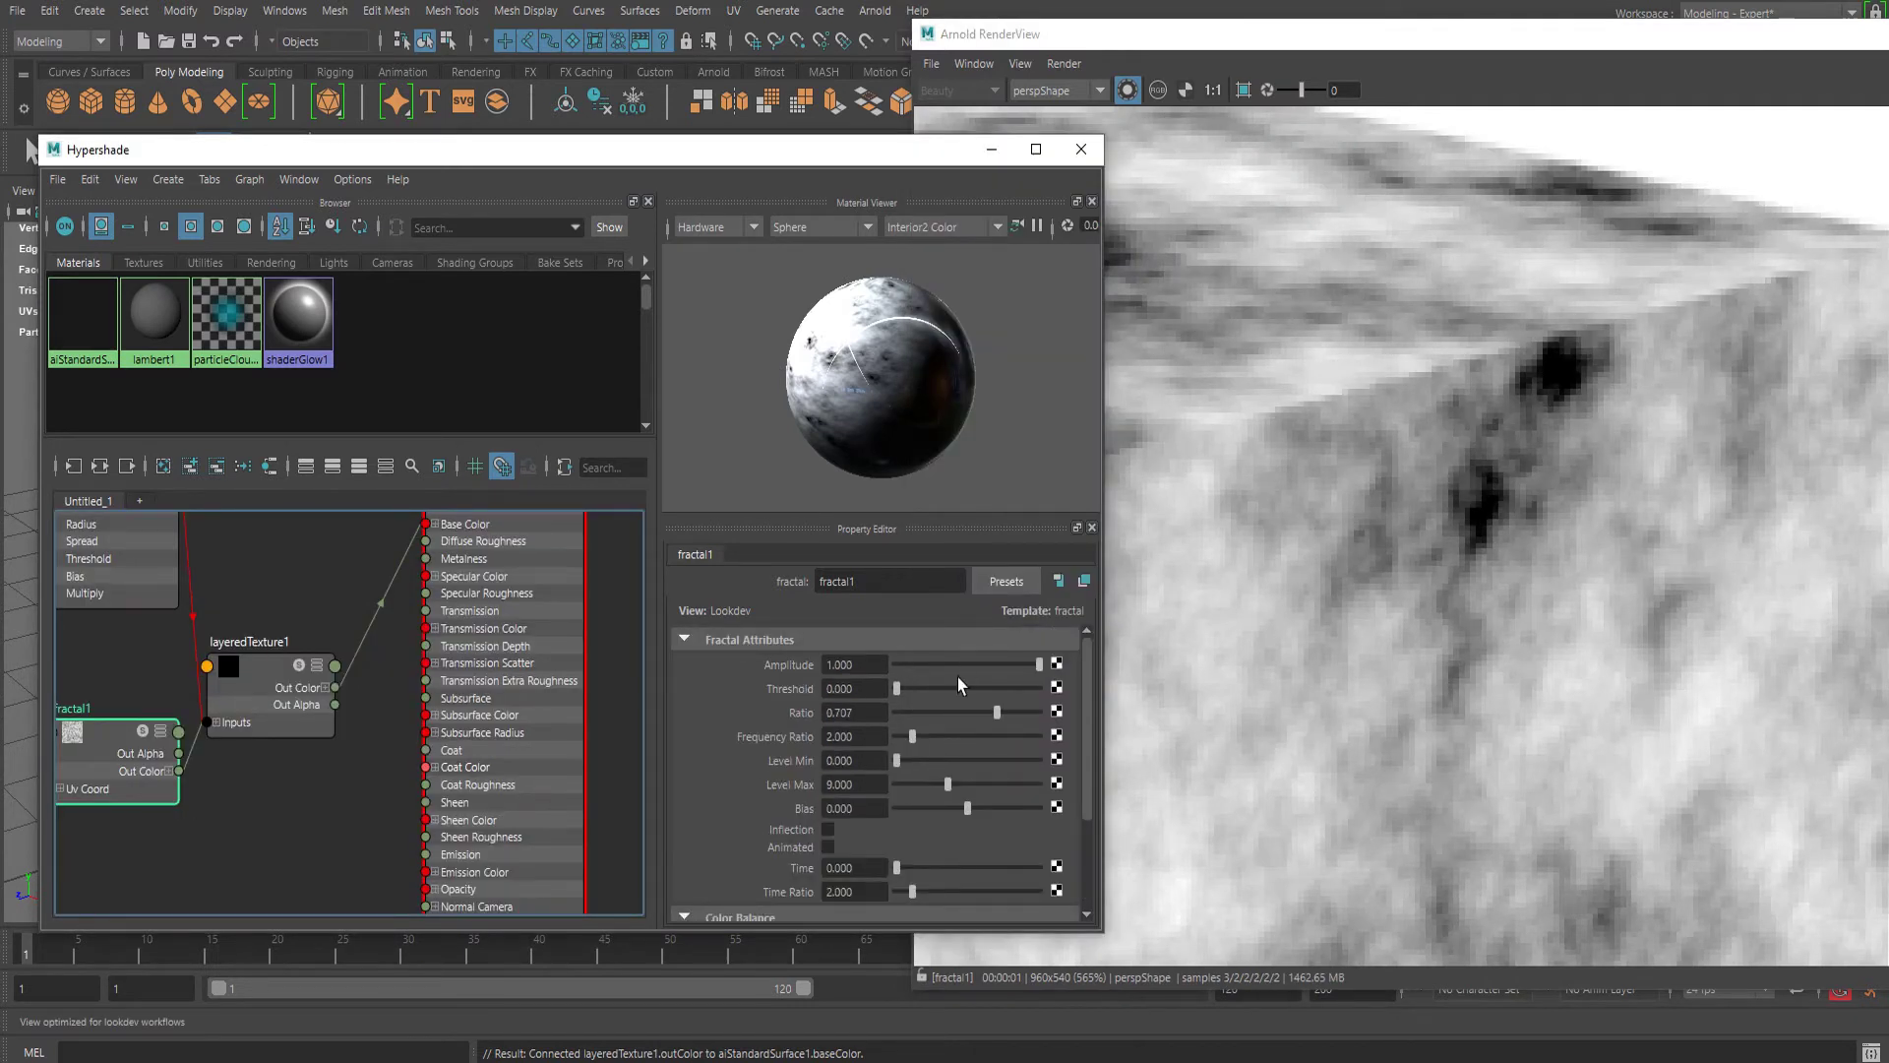
scroll(958, 677, down, 3)
Reposition the Hypershade window higher up, with the fractal1 node and its Fractal Attributes in view
drag(554, 151, 499, 97)
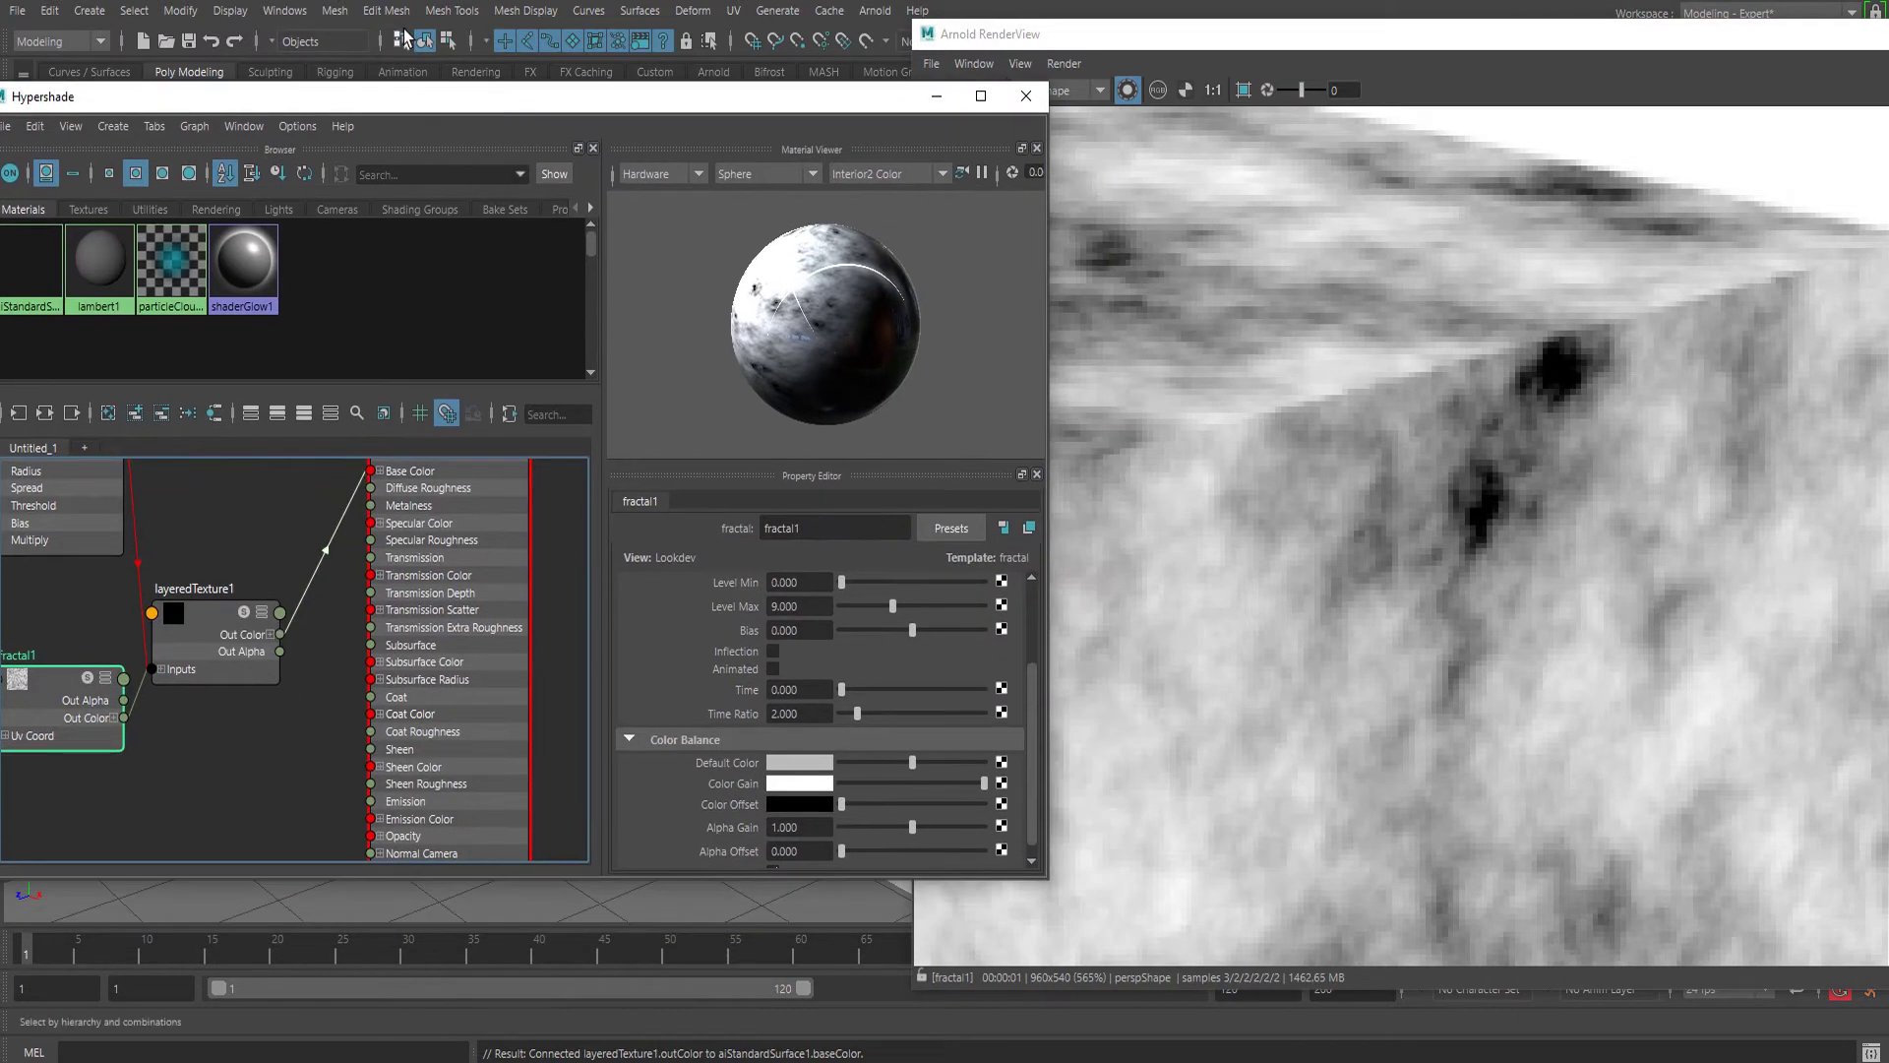
drag(351, 96, 469, 79)
alt+middle_drag(367, 745, 573, 695)
scroll(1045, 633, up, 3)
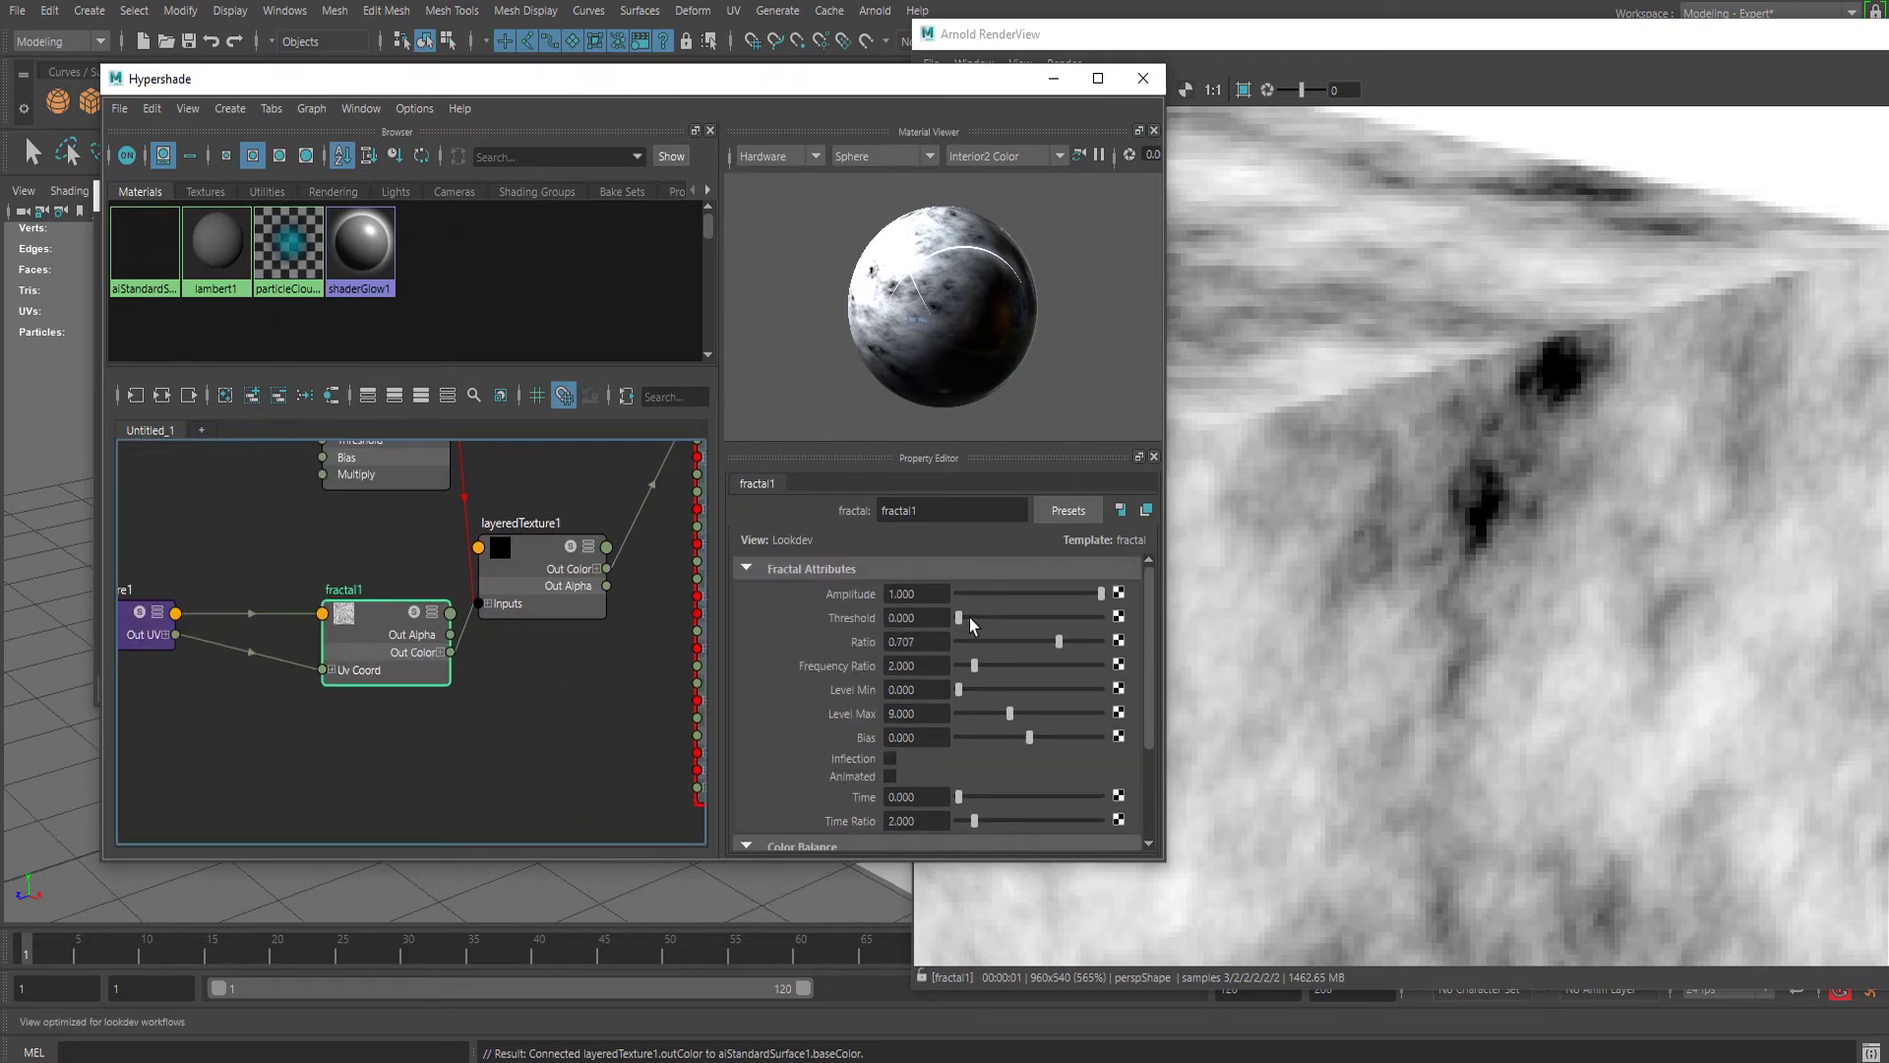
Raise fractal1's Level Max to about 16.4 and readjust its Frequency Ratio, checking the noise on the whole cube
mouse_move(983, 669)
mouse_down()
mouse_move(951, 669)
mouse_move(977, 668)
mouse_up()
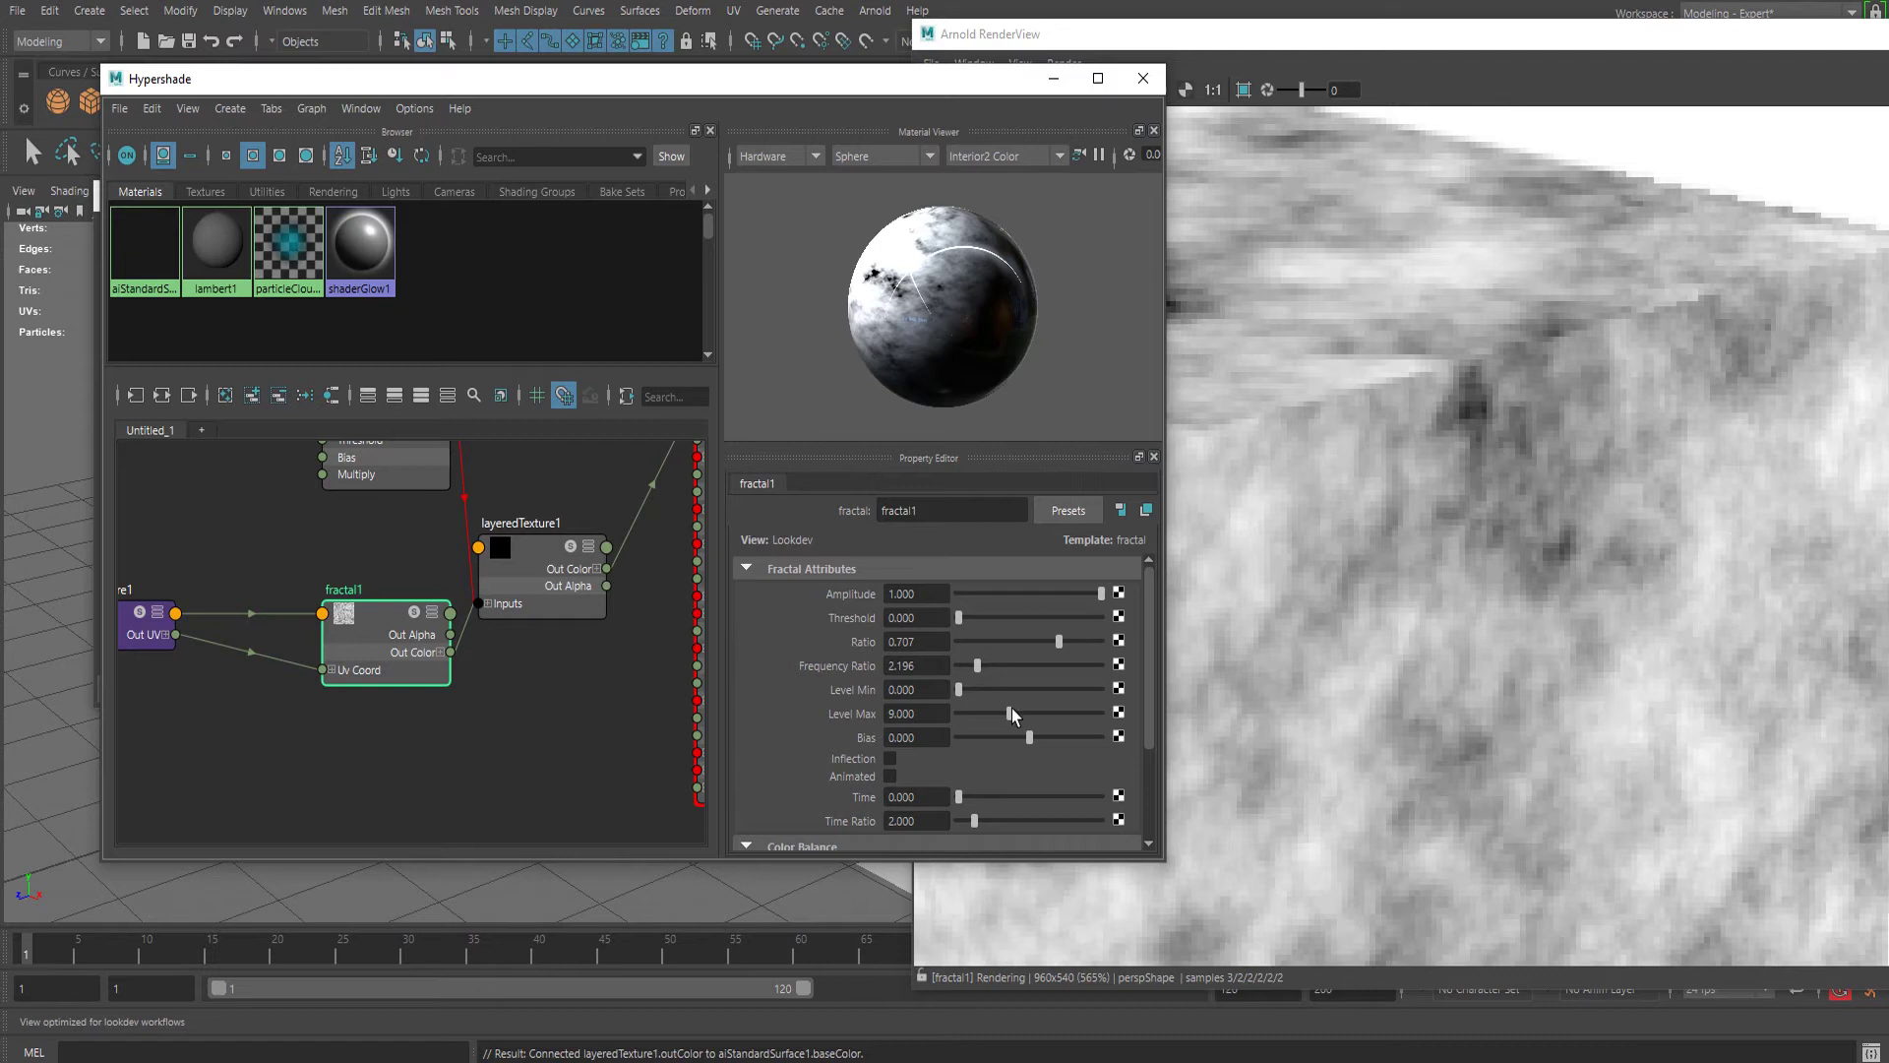
mouse_move(1011, 708)
mouse_down()
mouse_move(1077, 705)
mouse_move(1037, 711)
mouse_move(985, 668)
mouse_move(1003, 677)
mouse_up()
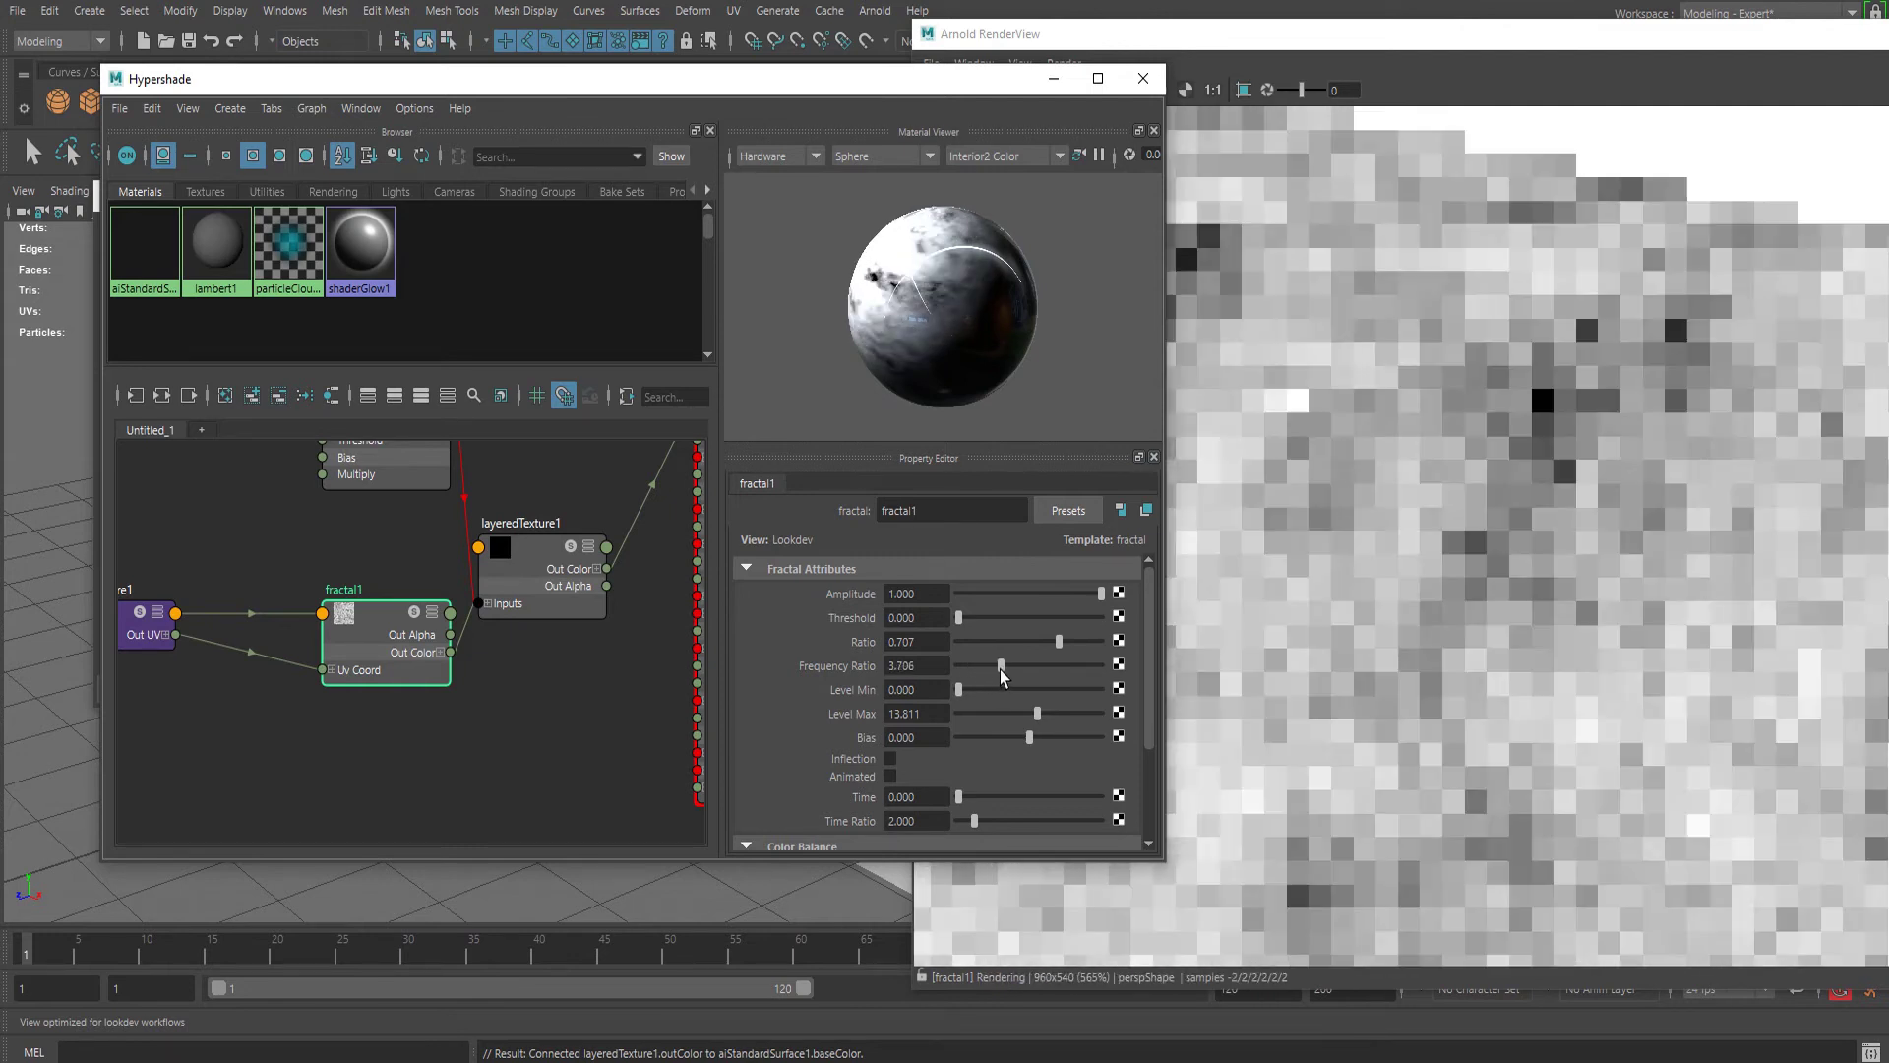
click(1348, 605)
scroll(1464, 618, down, 5)
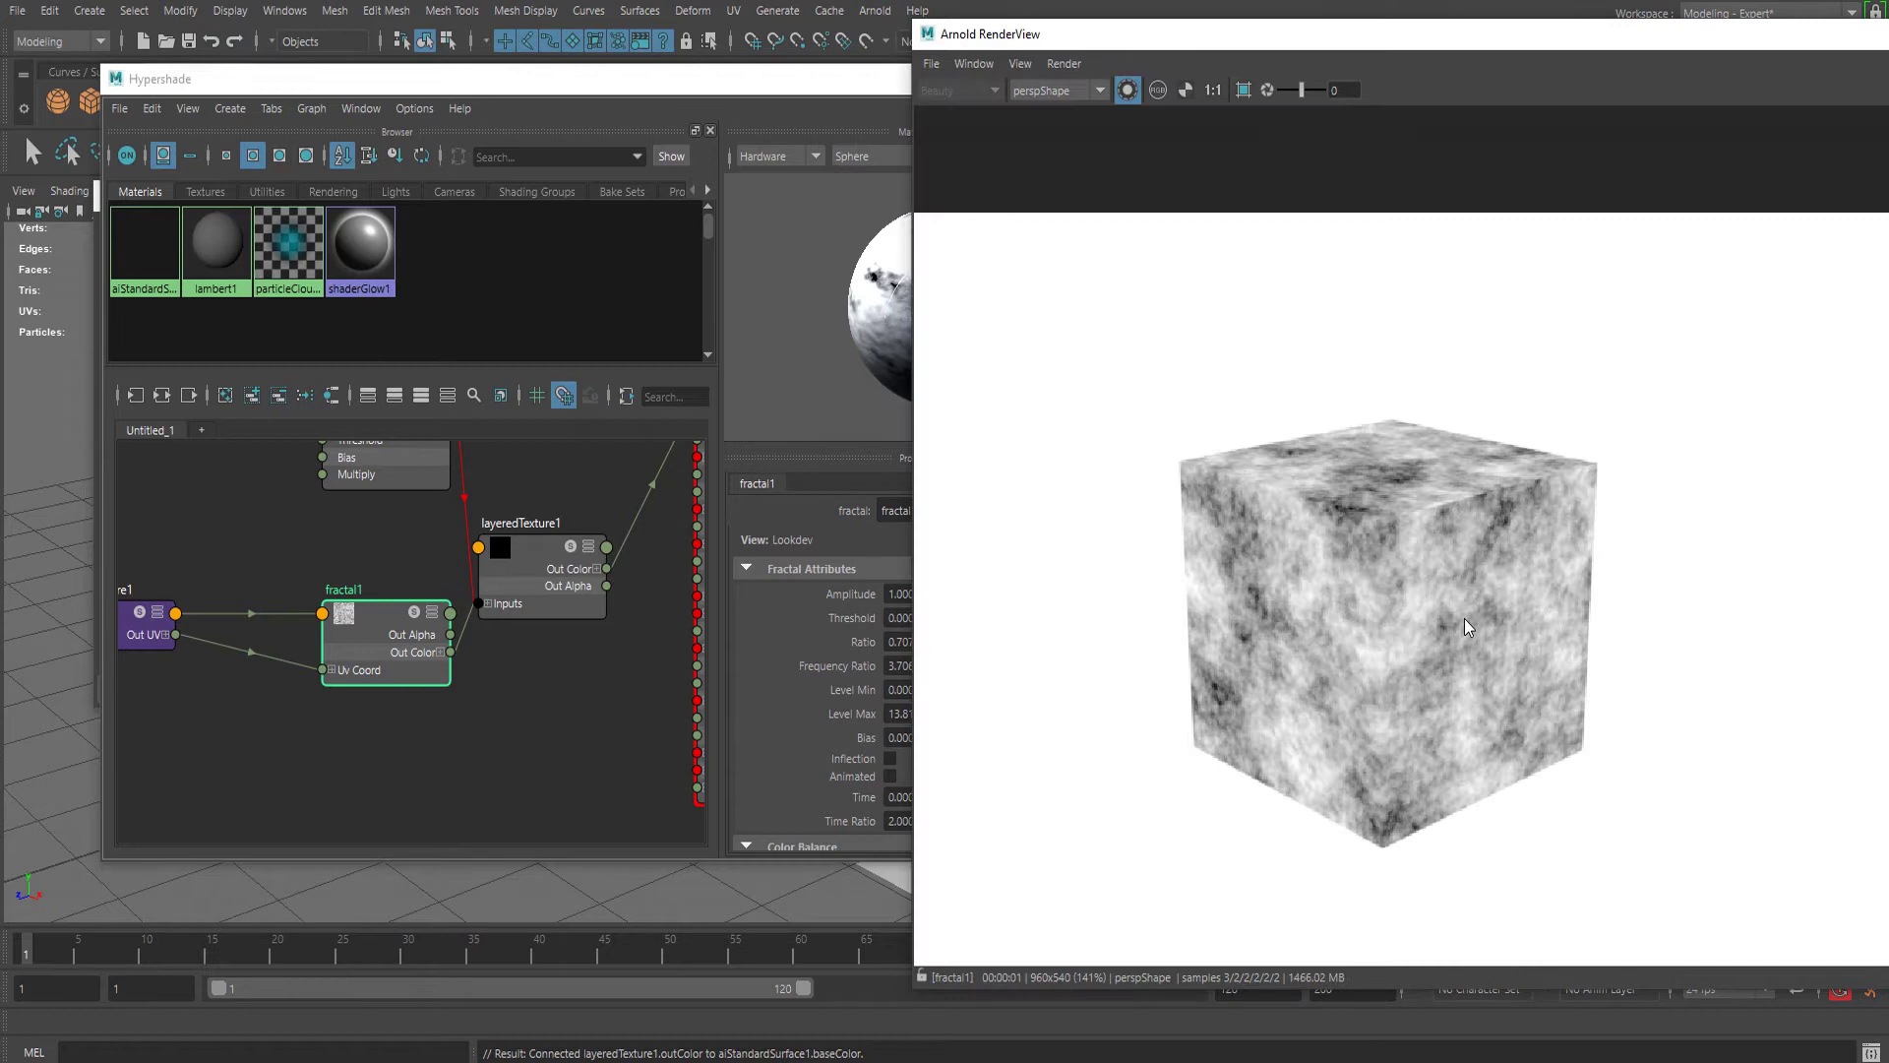
click(545, 787)
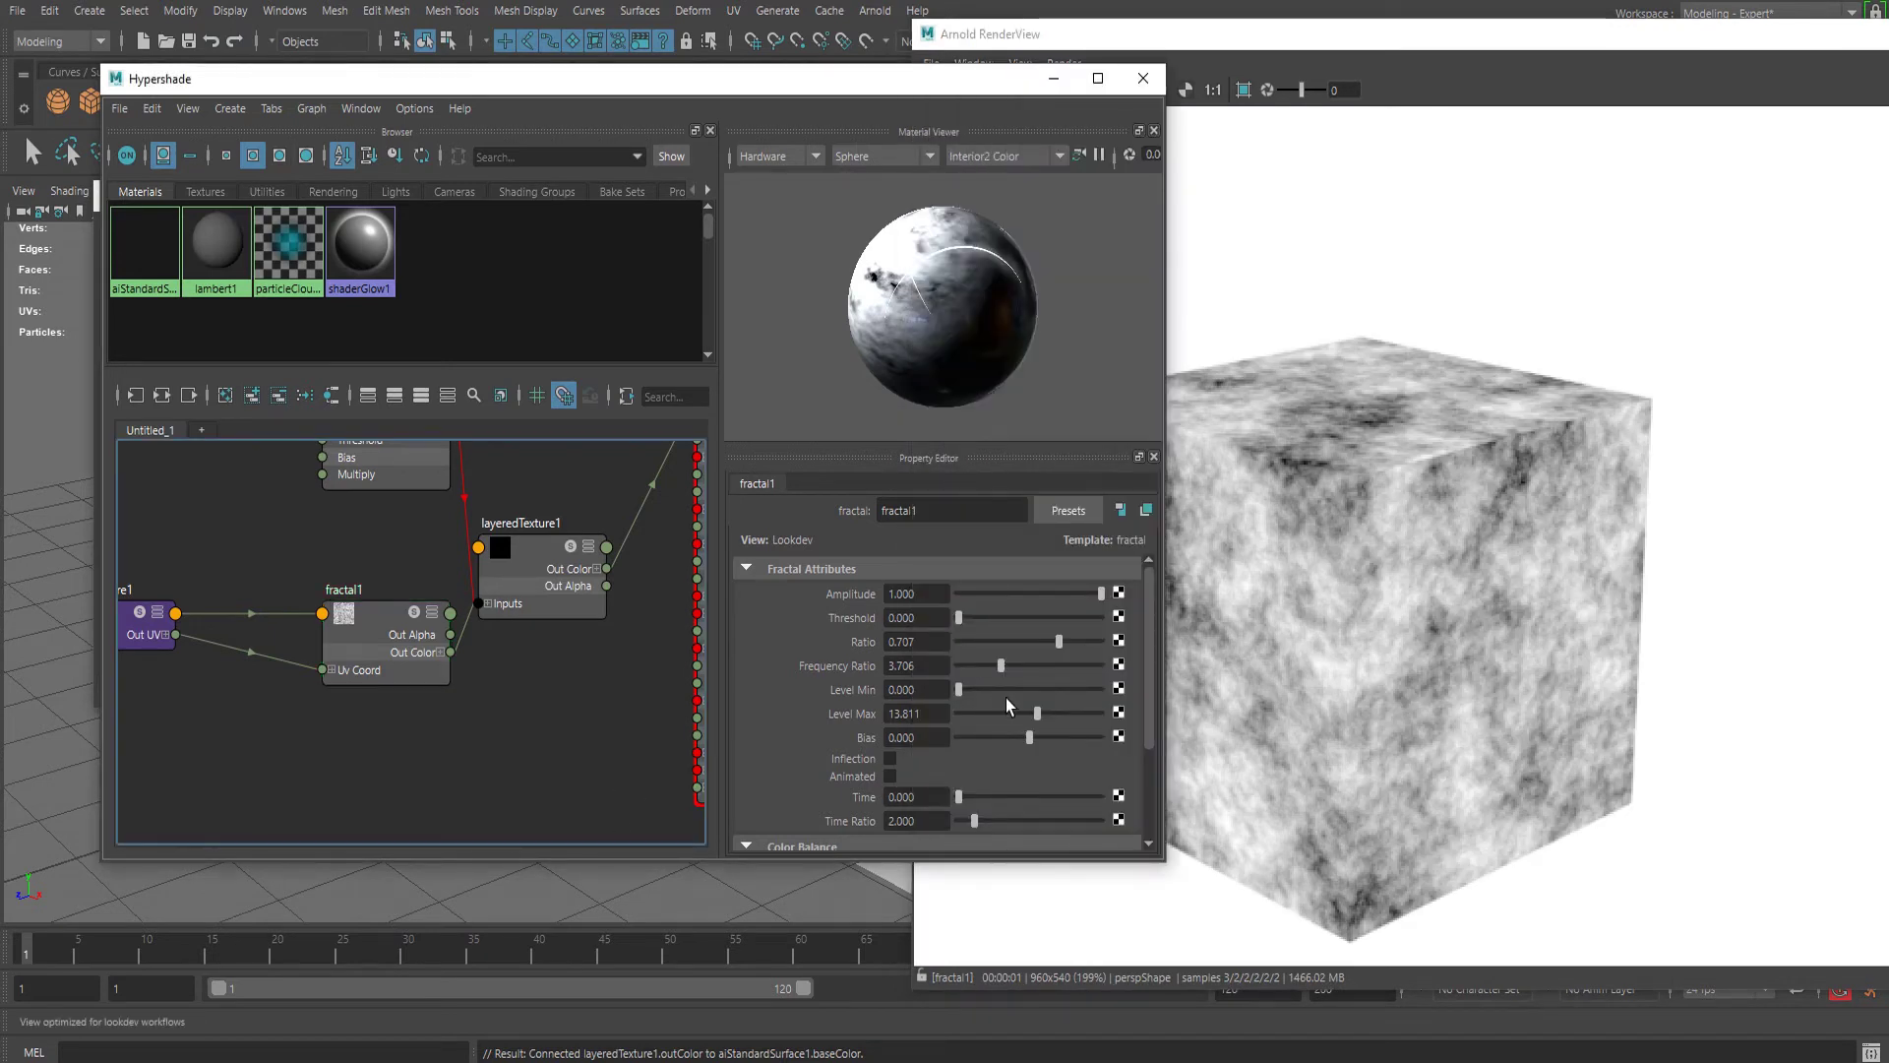
drag(1037, 712, 955, 703)
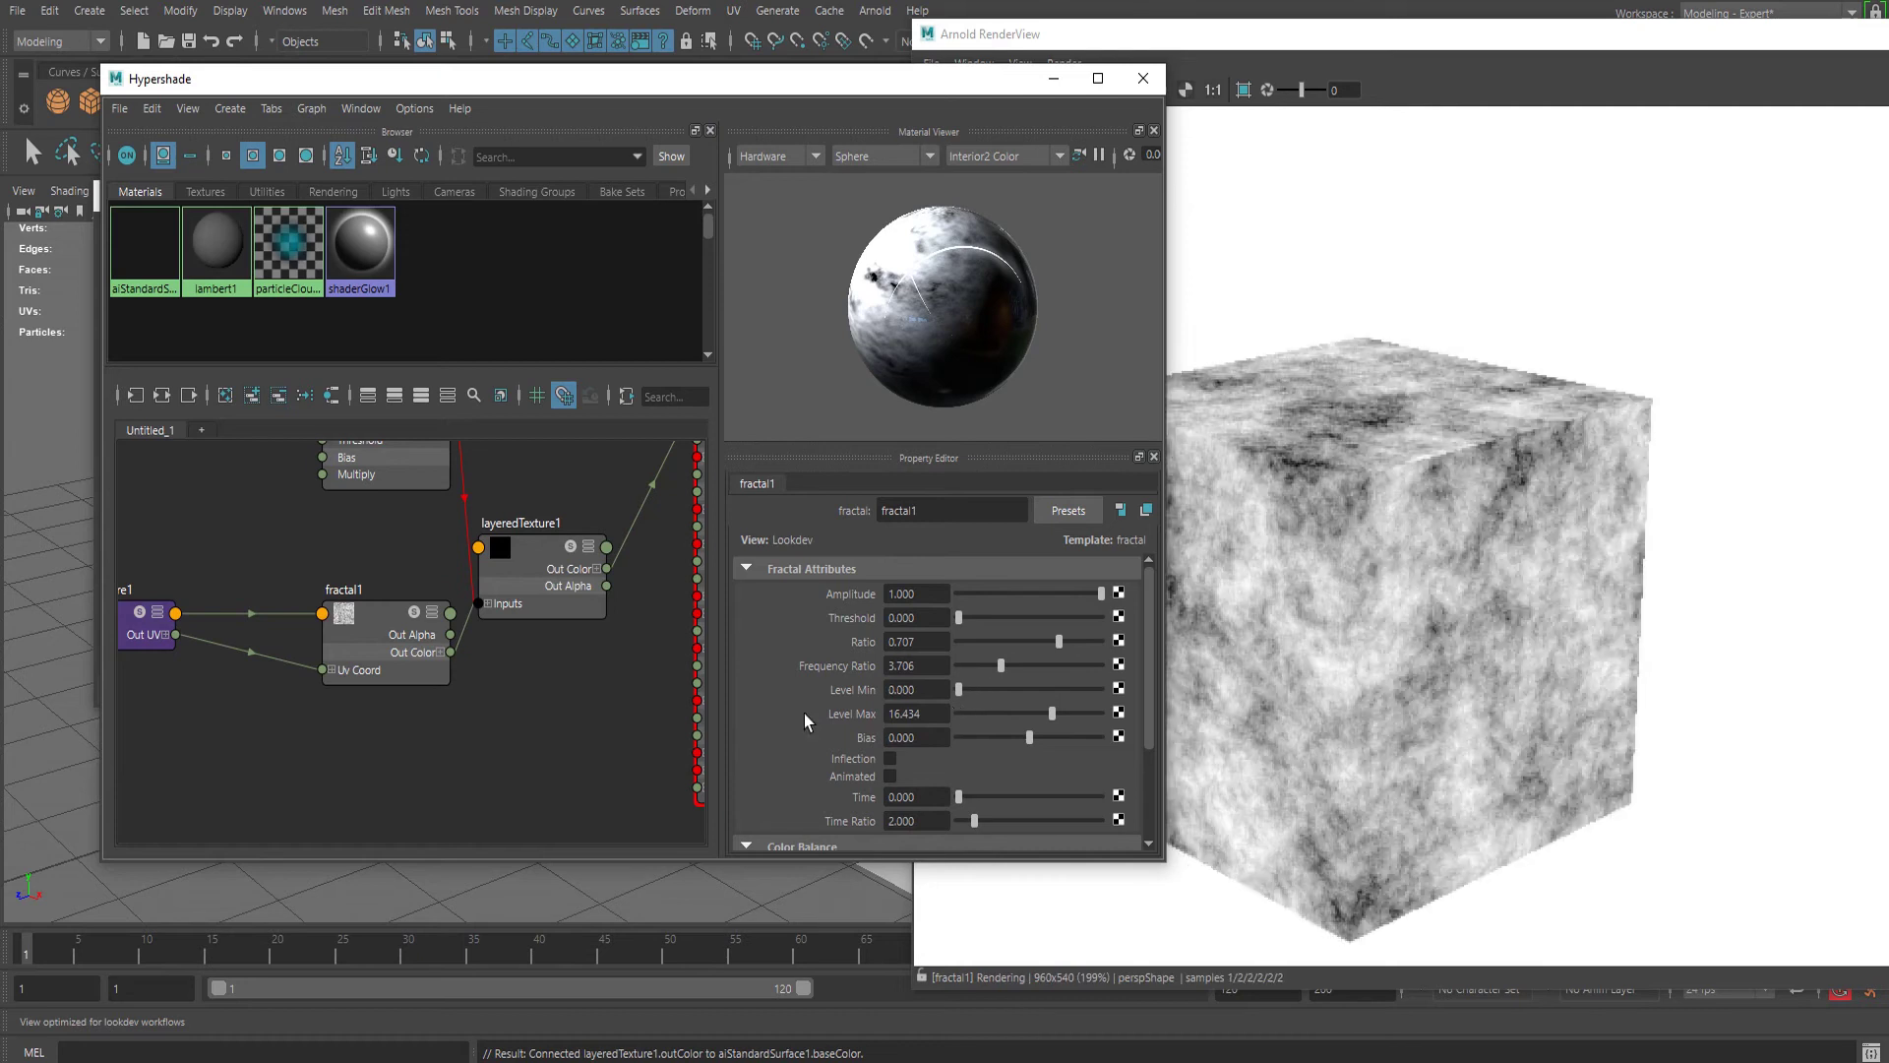
scroll(1003, 723, down, 1)
scroll(971, 701, up, 1)
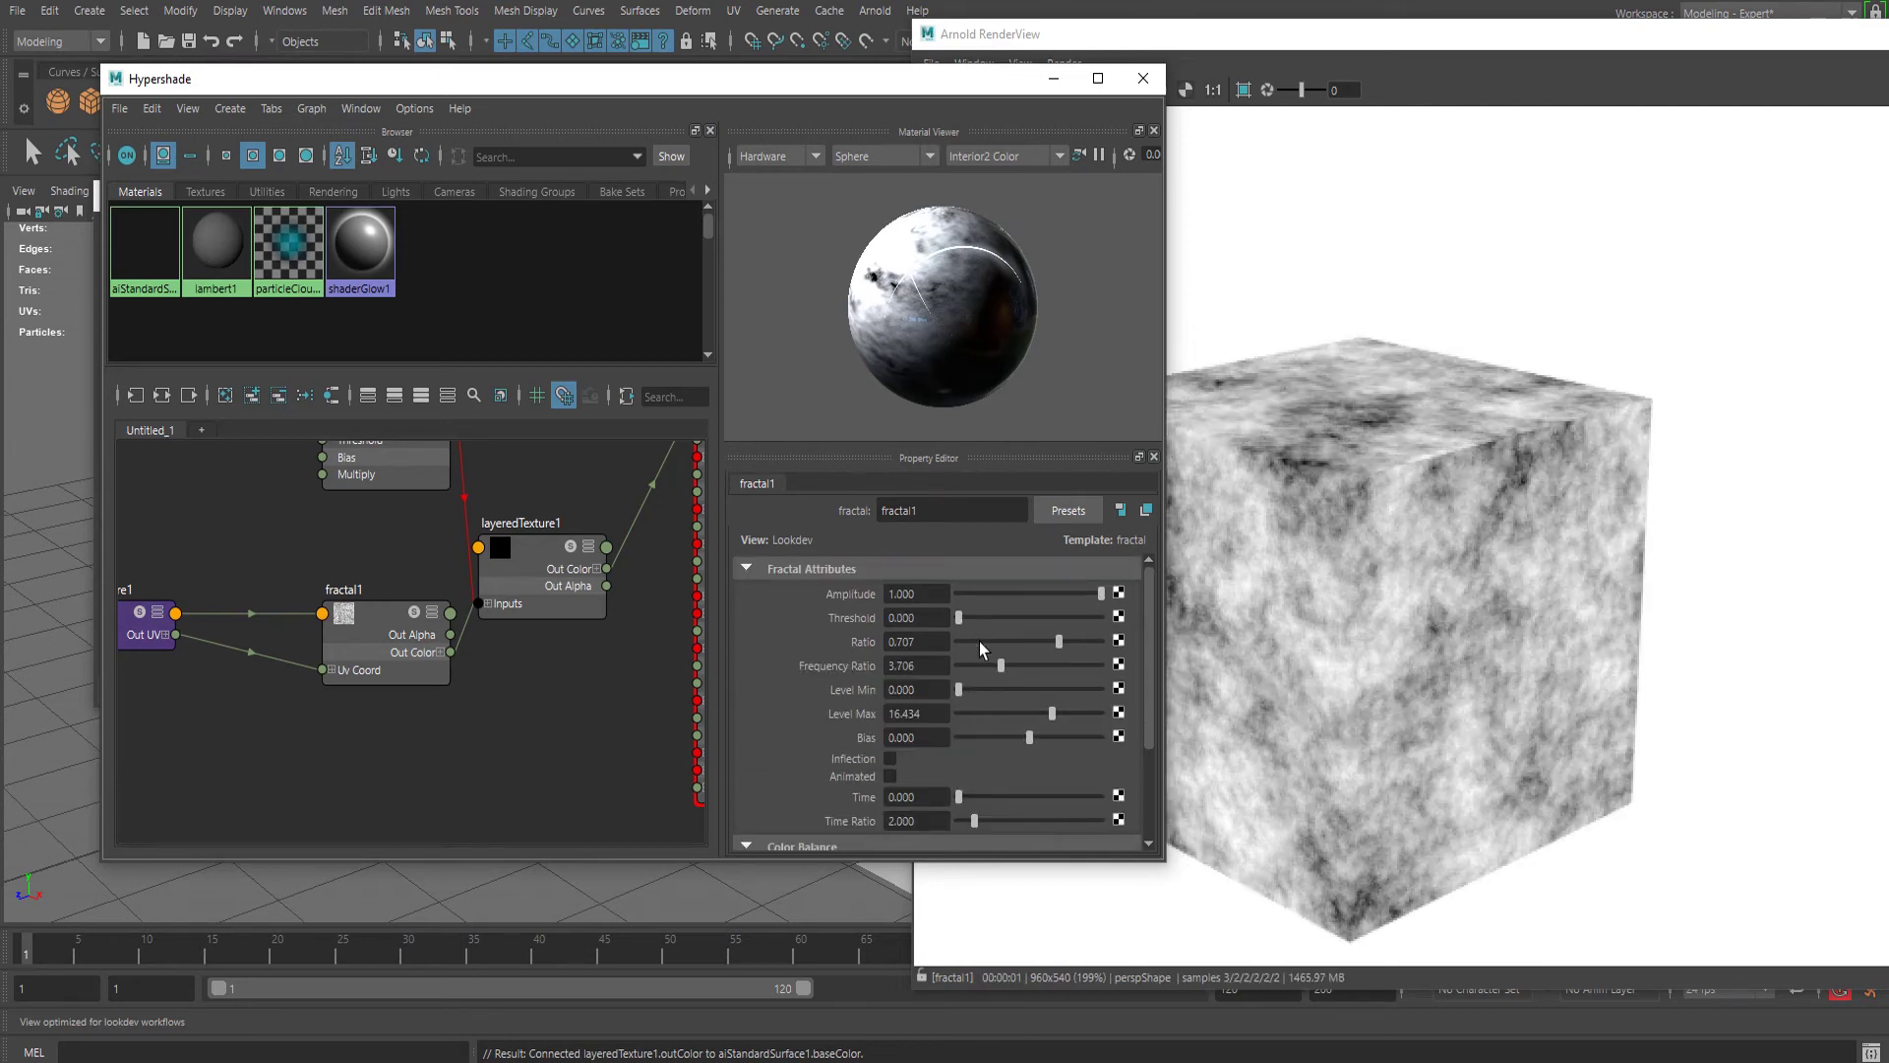
drag(1001, 665, 978, 666)
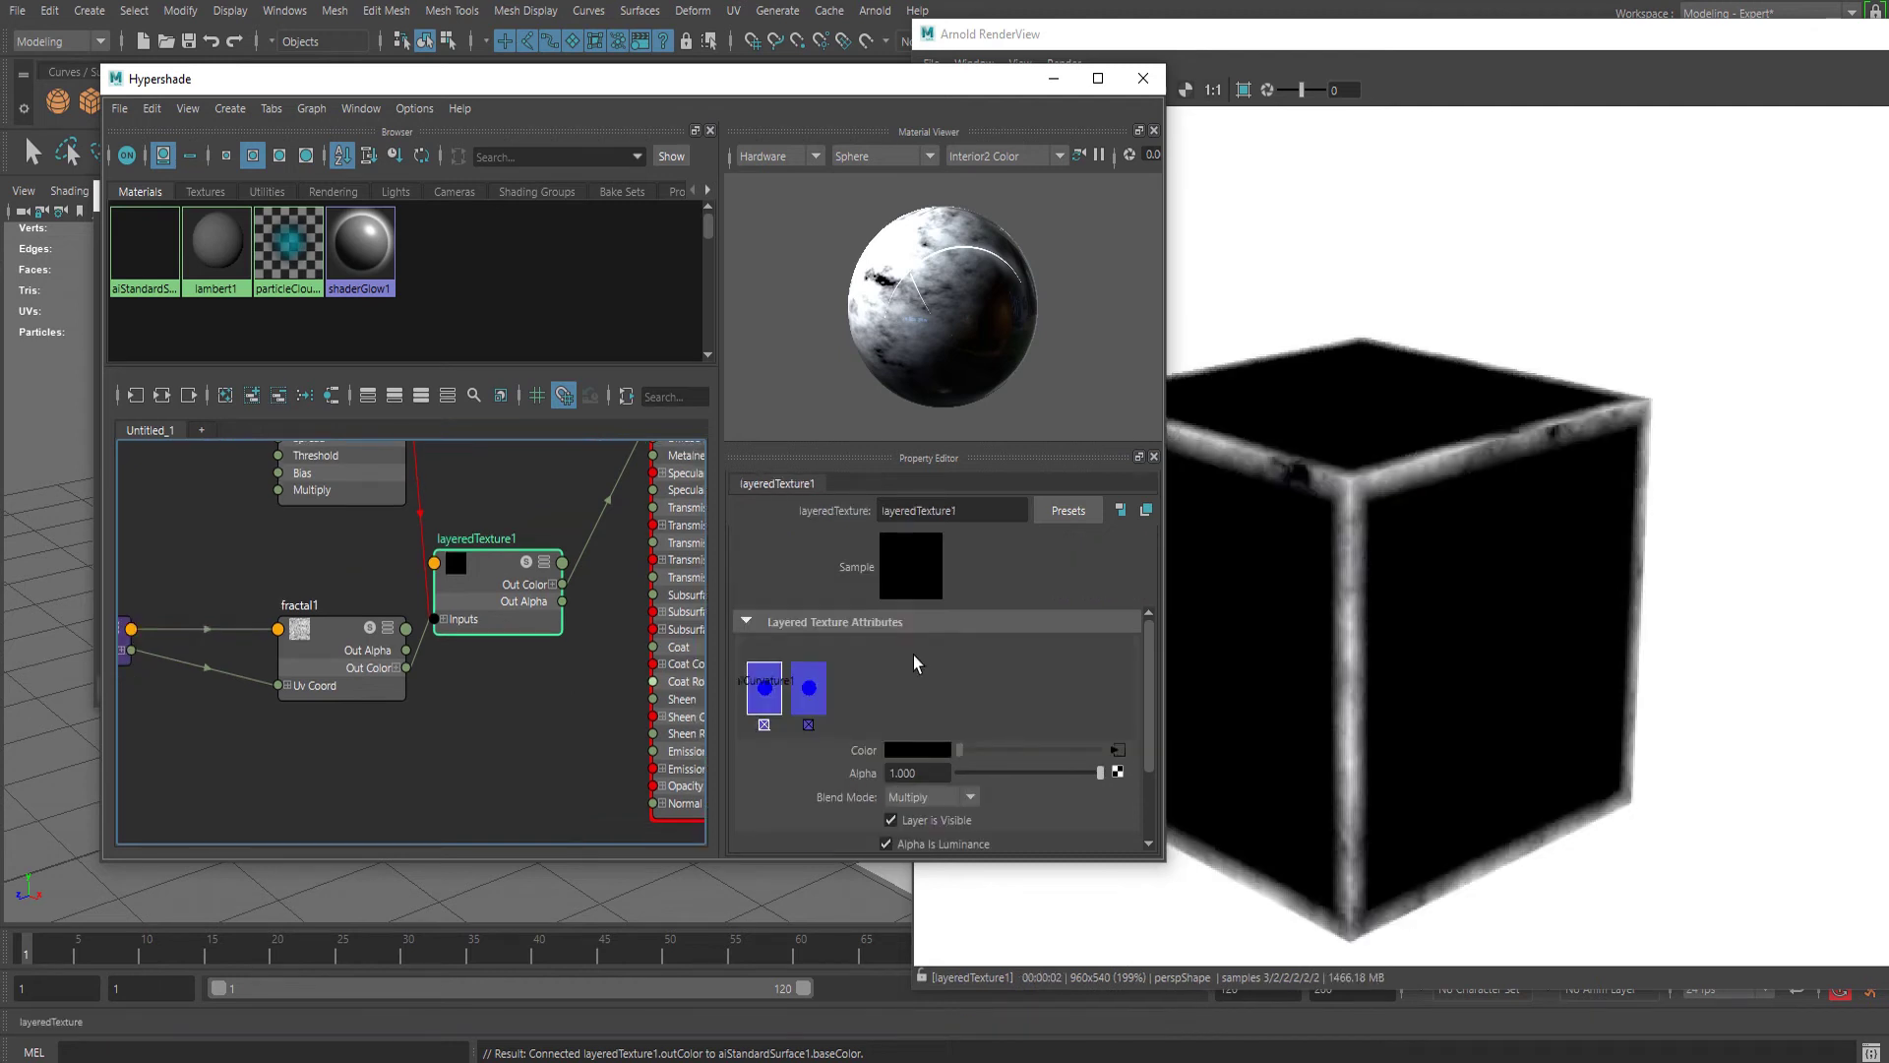
Compare the isolated layeredTexture1 and aiCurvature1 masks with the full aiStandardSurface1 shading in the render
middle_drag(511, 640, 506, 697)
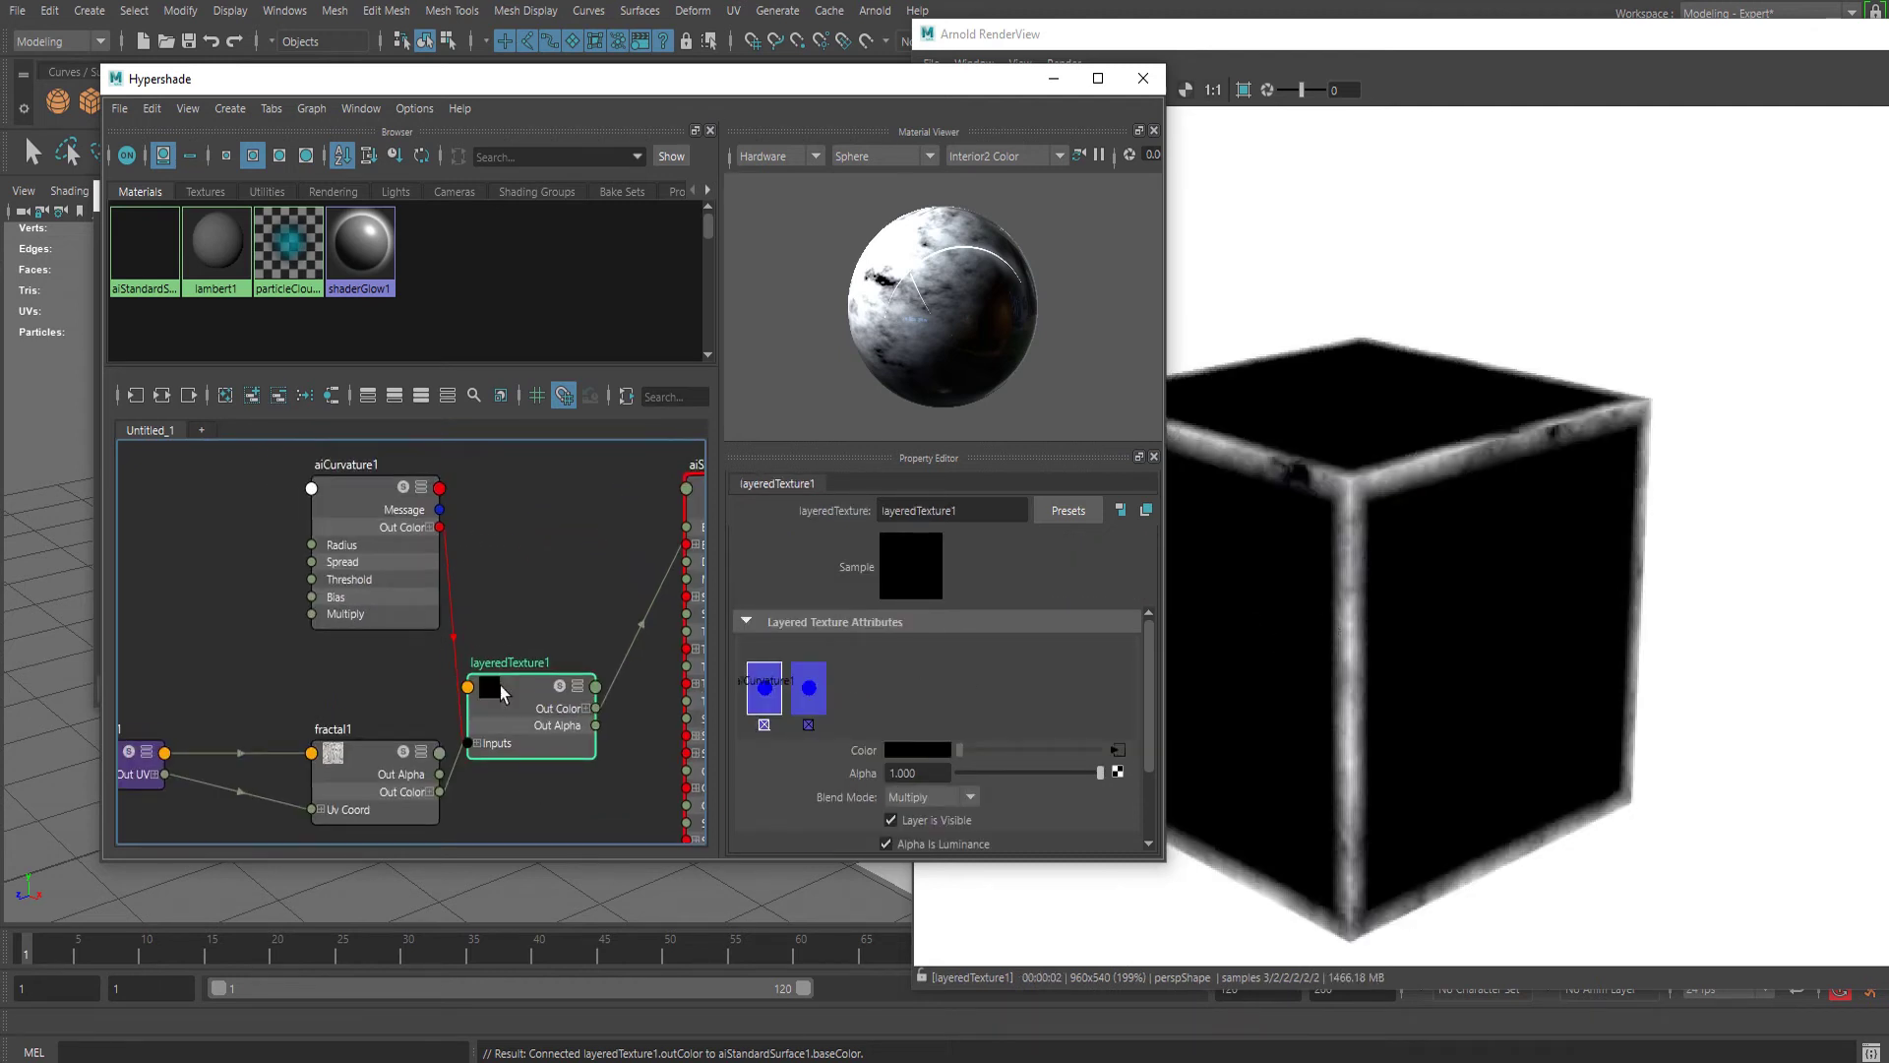
click(355, 569)
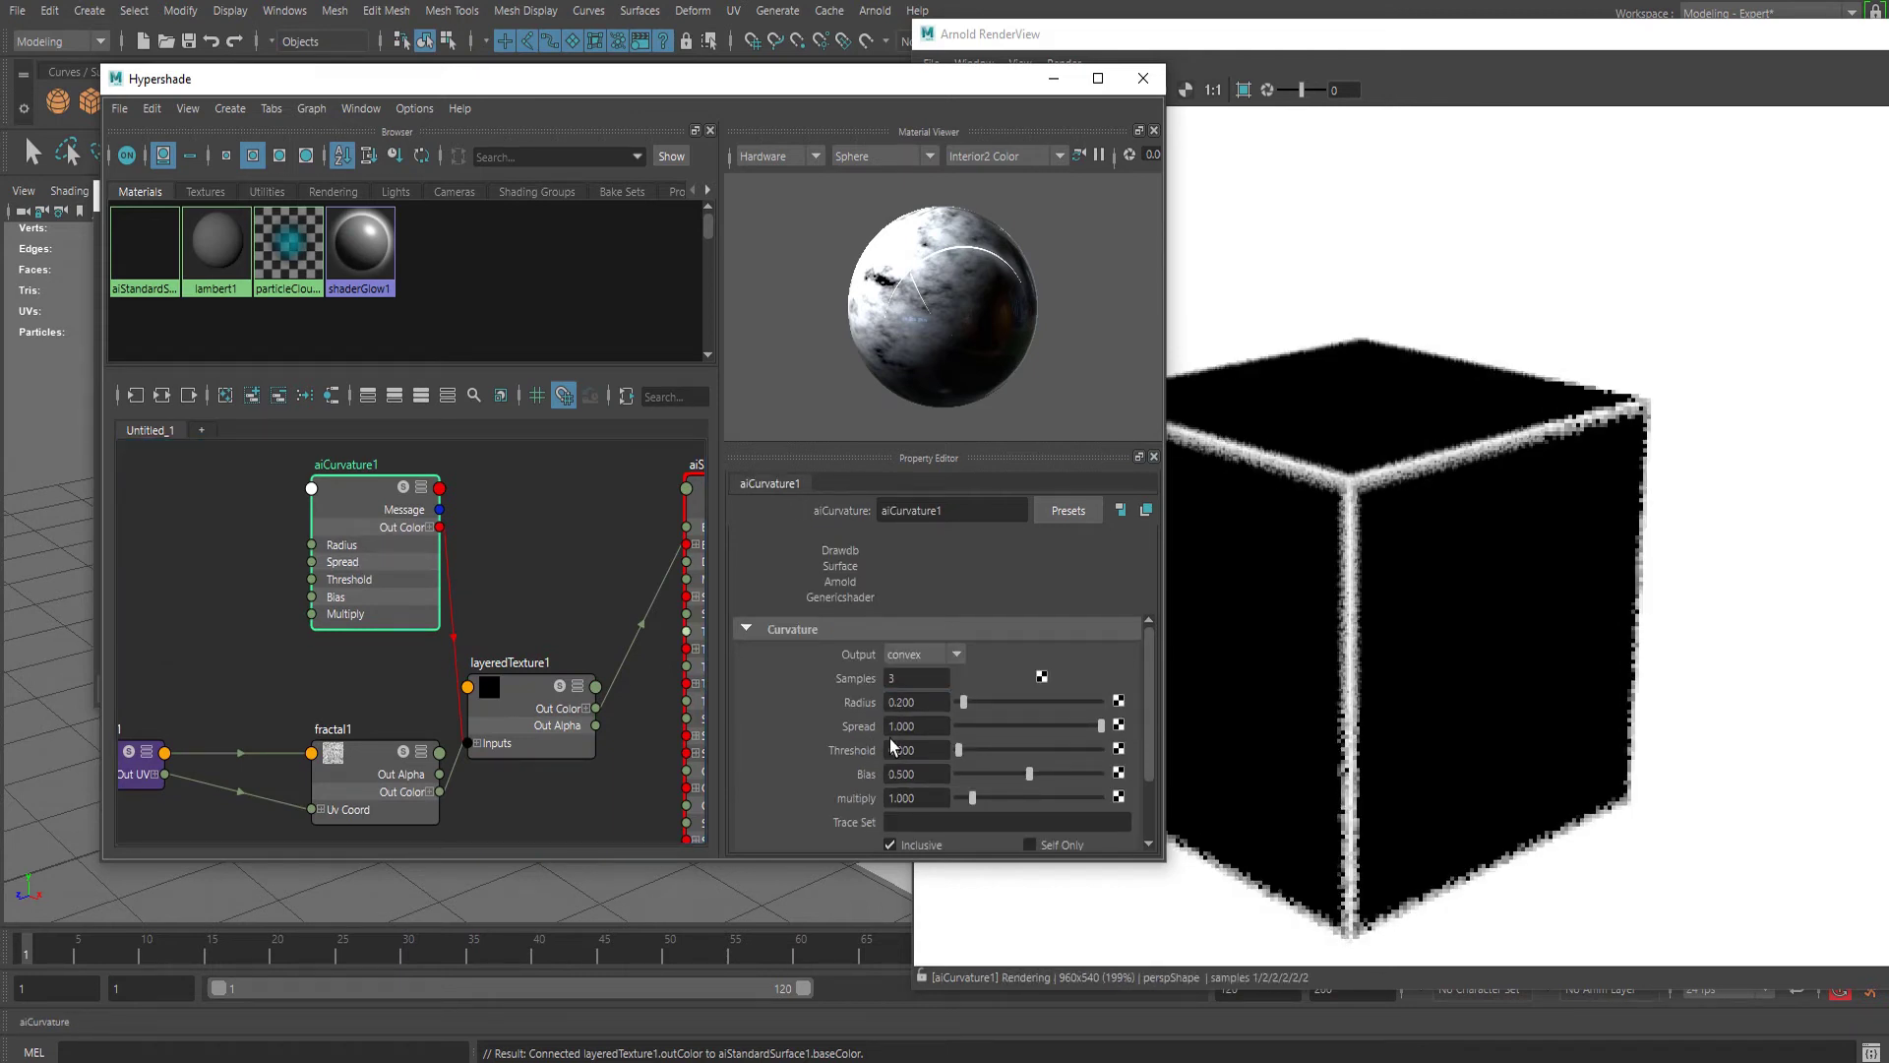
alt+middle_drag(678, 648, 611, 629)
alt+middle_drag(500, 468, 449, 439)
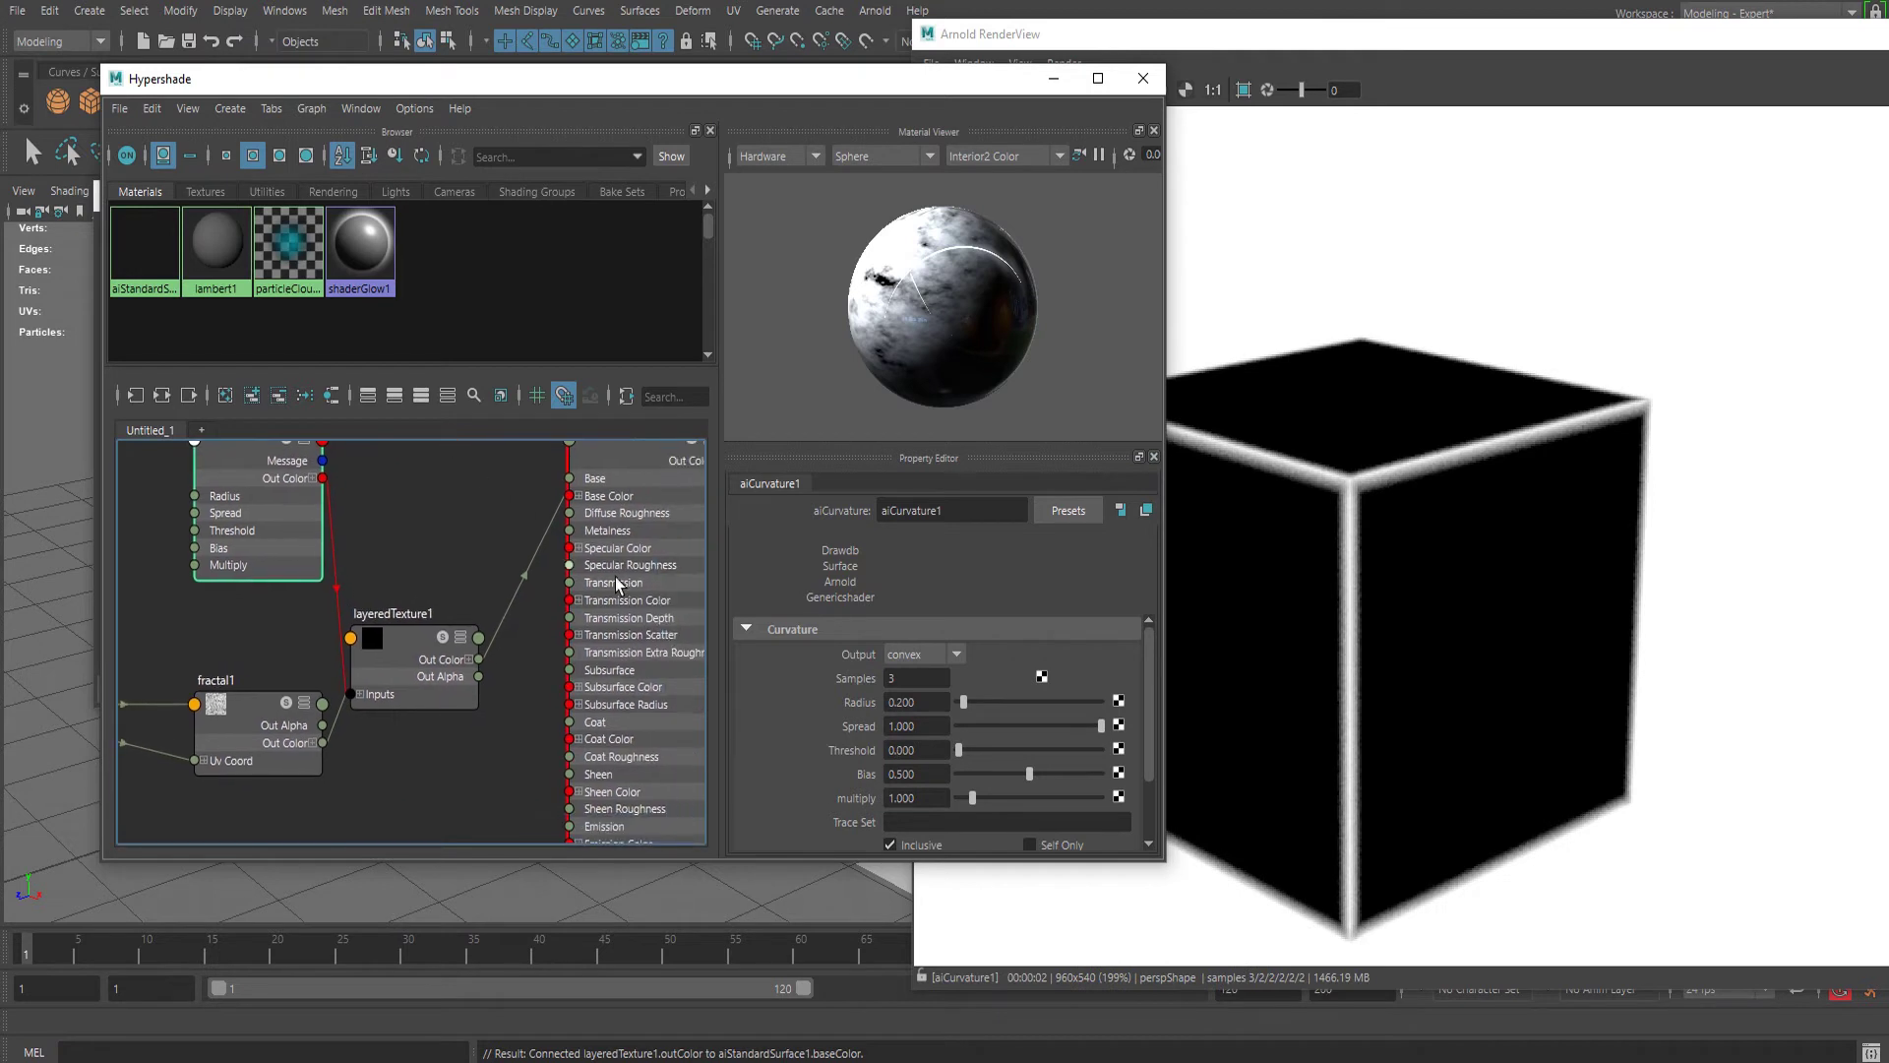
click(619, 581)
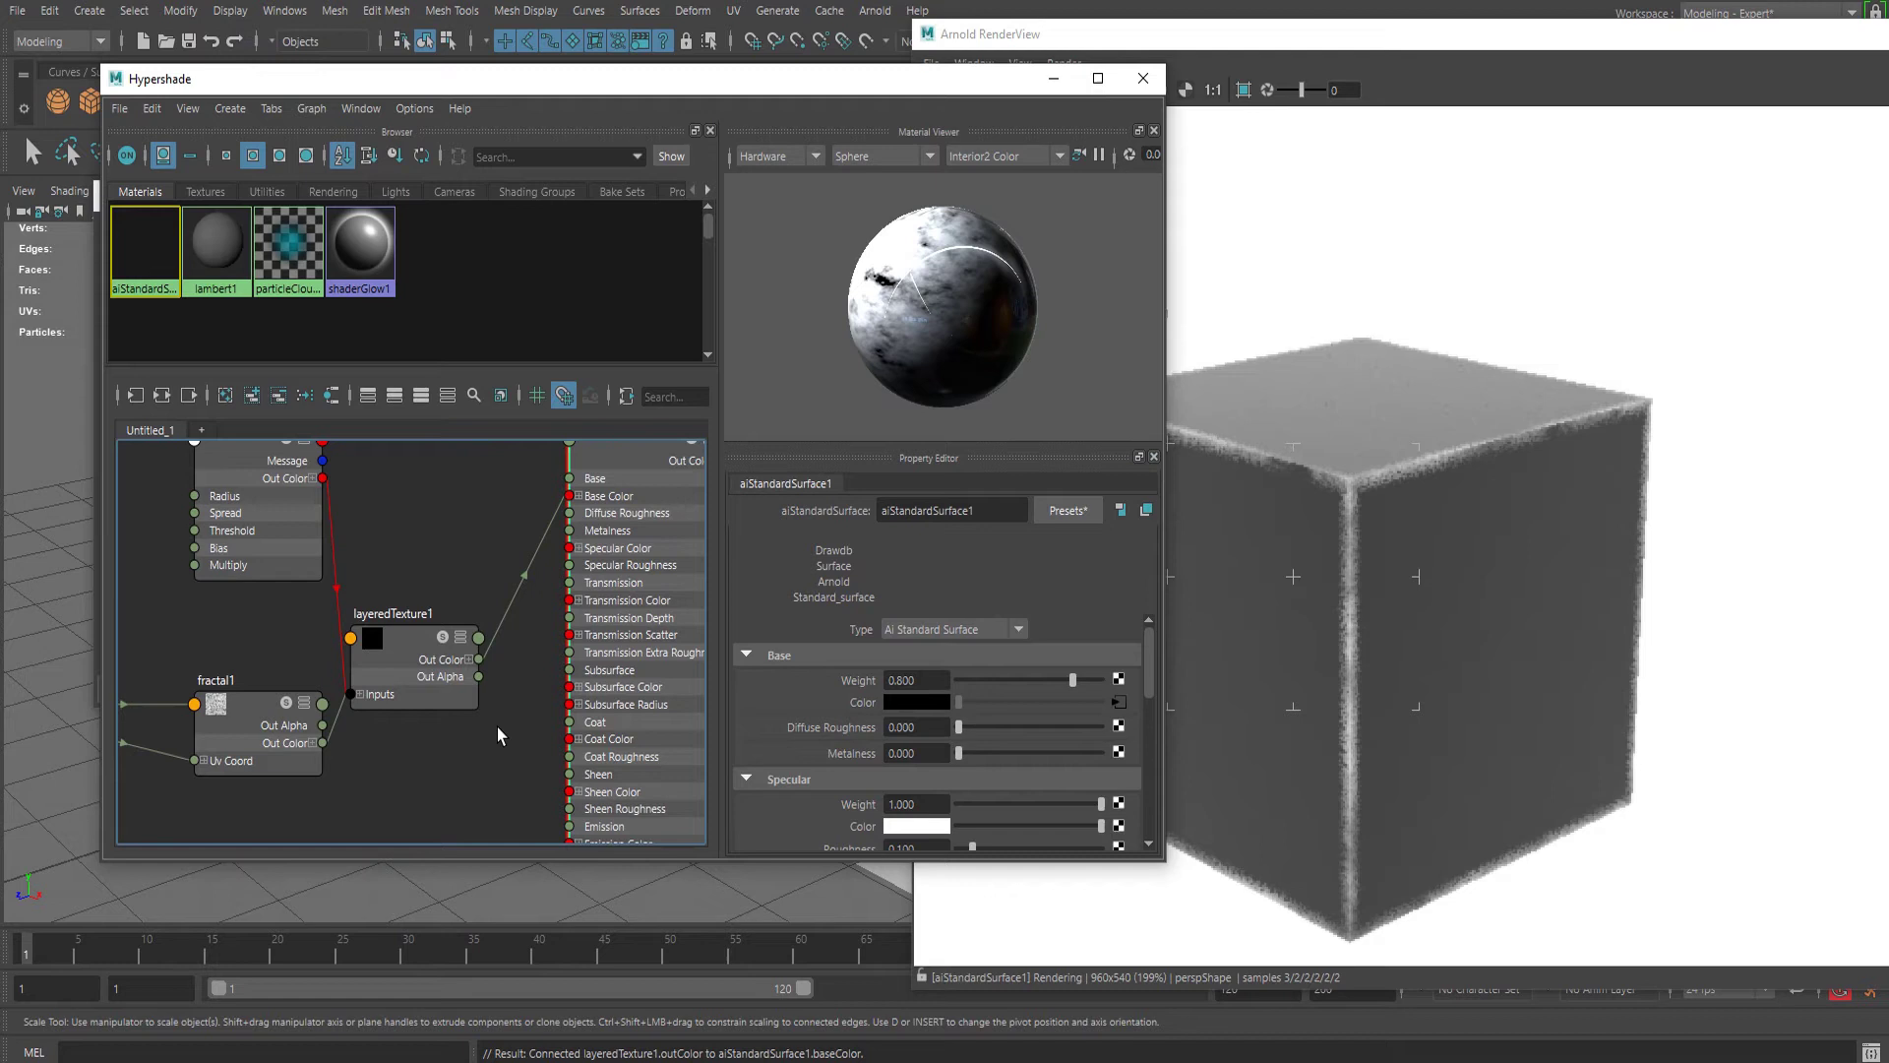
Connect layeredTexture1's Out Alpha to the Specular Roughness of aiStandardSurface1
scroll(498, 728, up, 3)
mouse_move(451, 658)
mouse_down()
mouse_move(520, 635)
mouse_move(516, 616)
mouse_move(485, 655)
mouse_up()
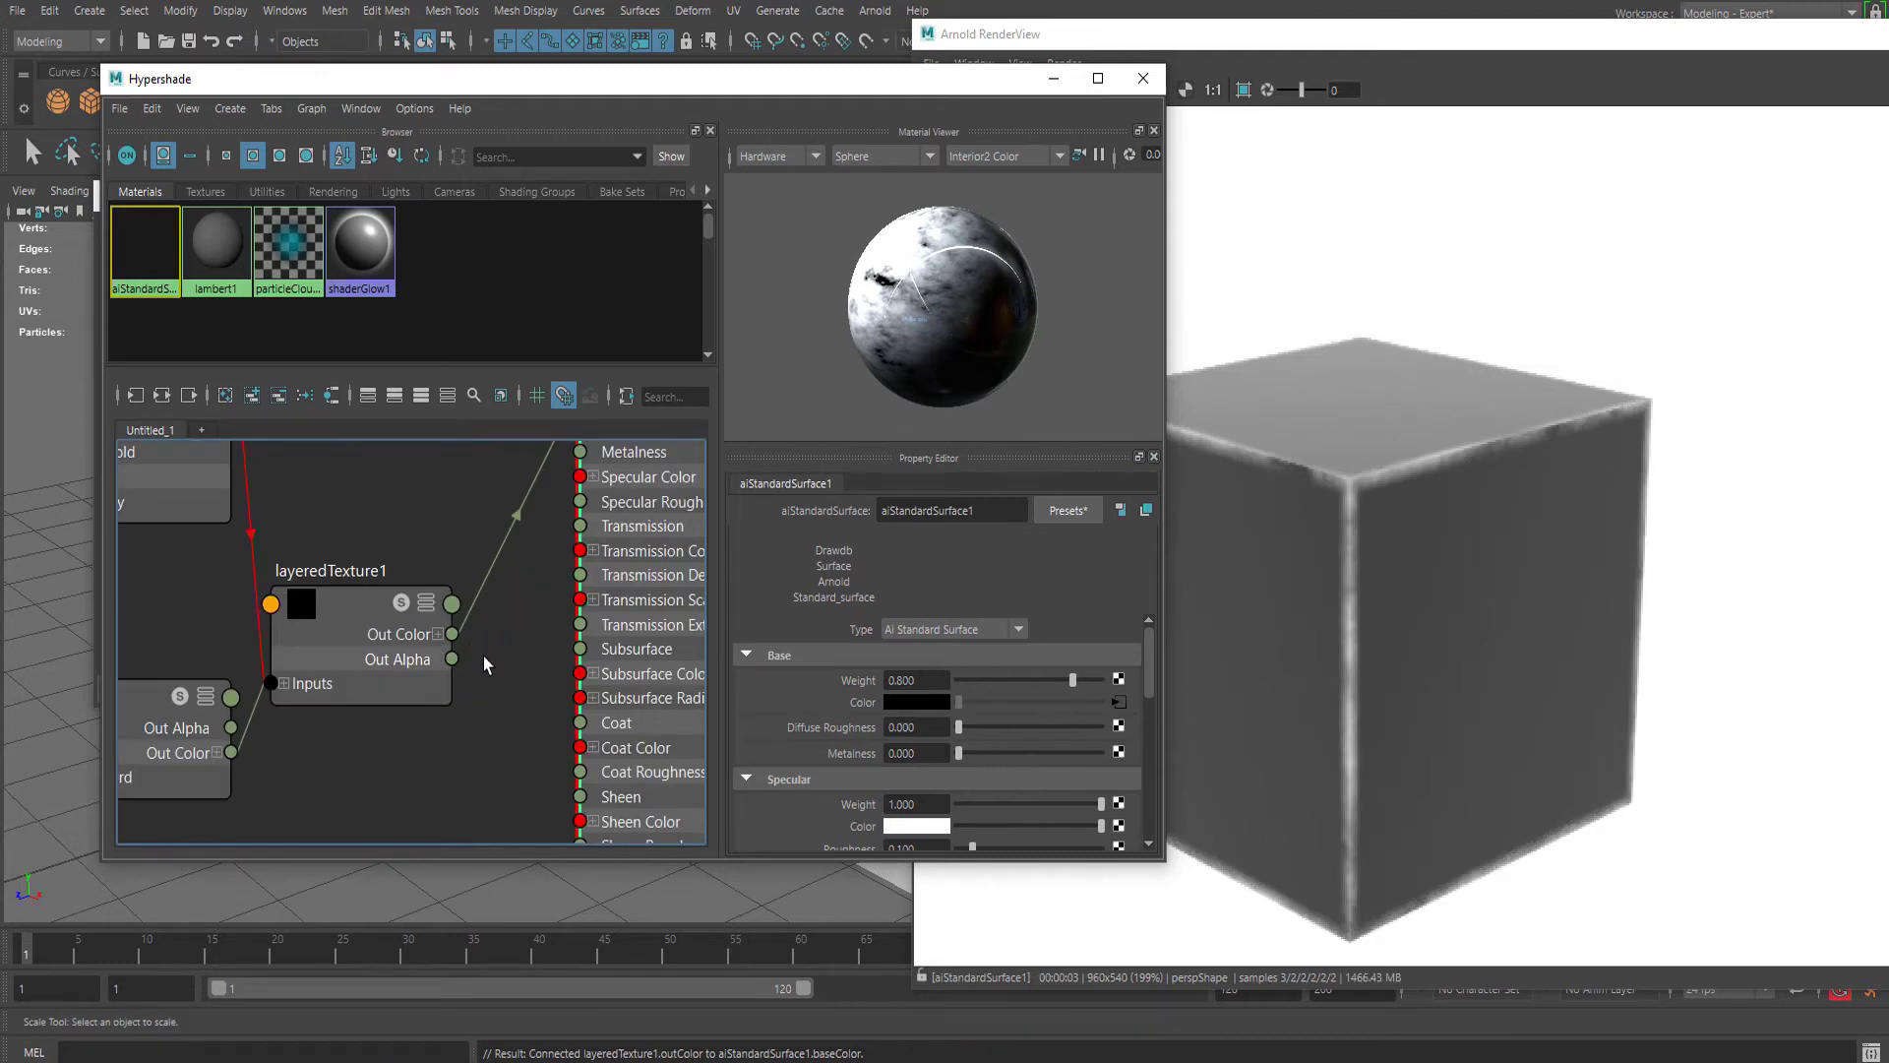
alt+middle_drag(495, 657, 402, 716)
drag(354, 718, 492, 583)
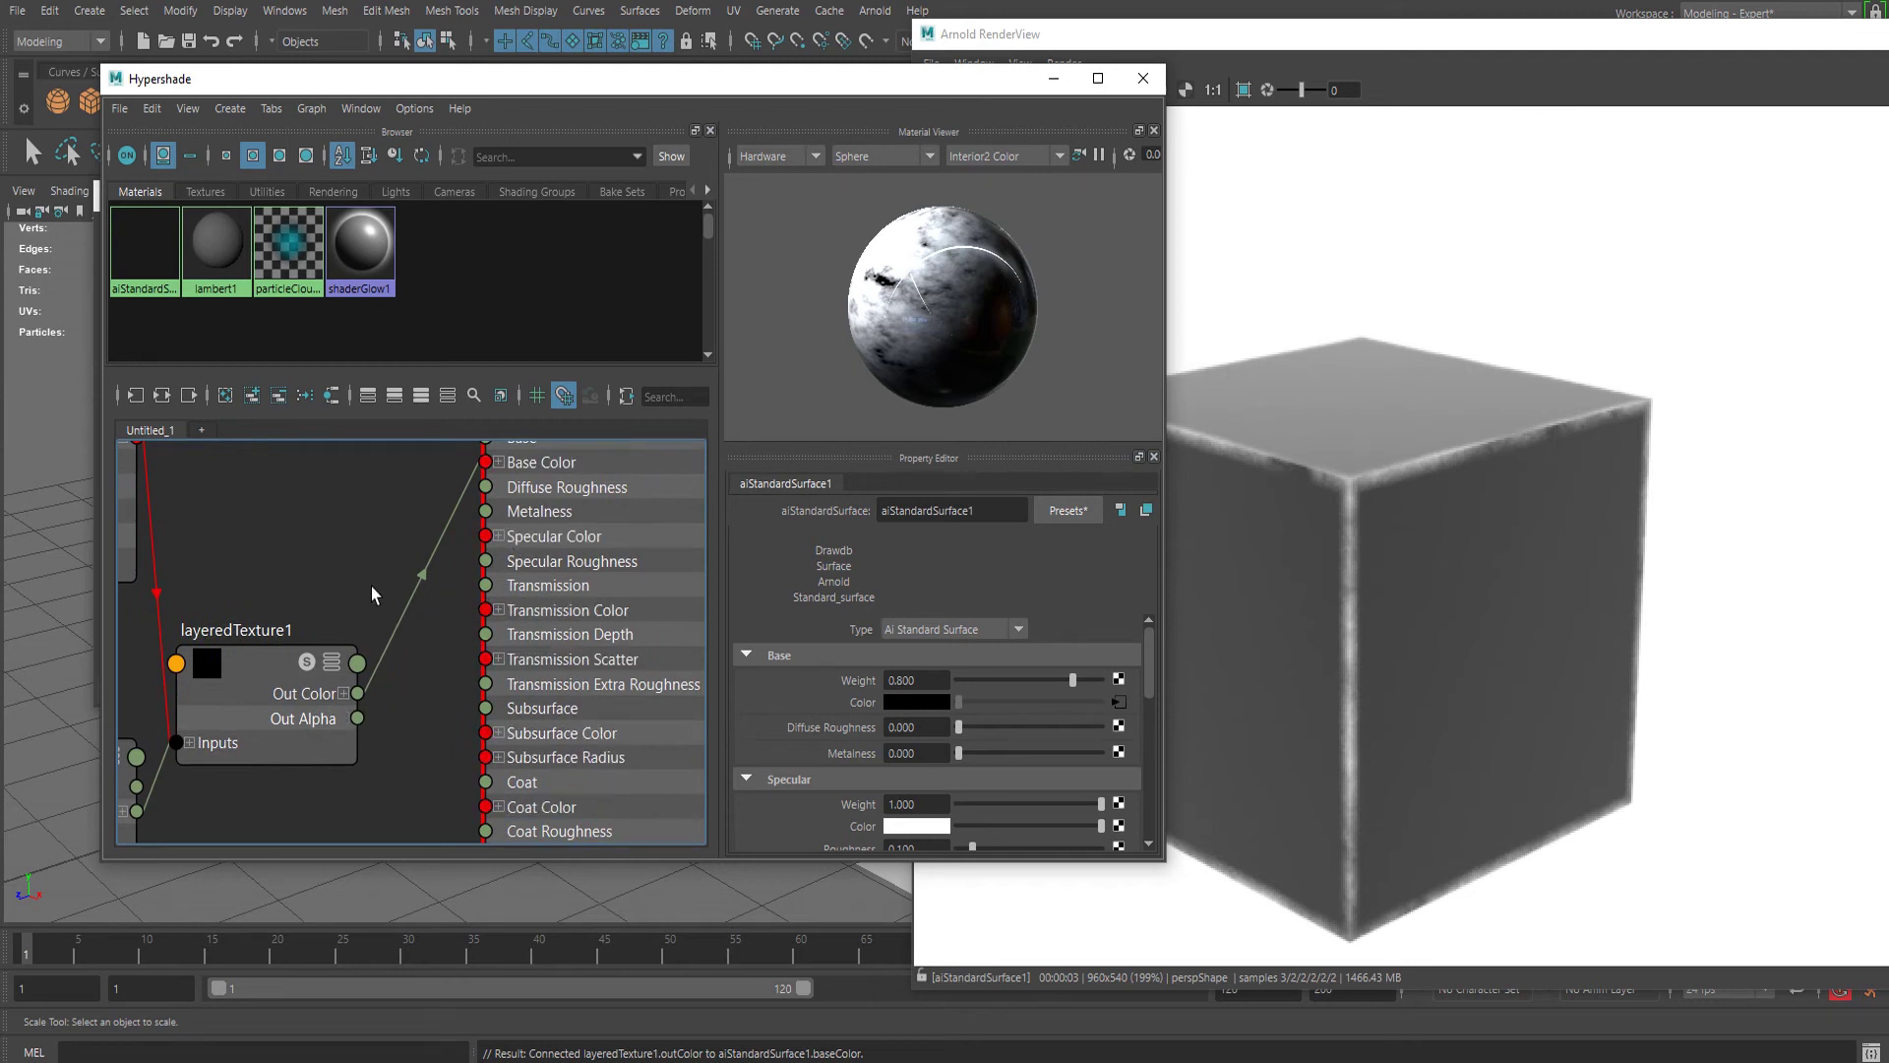
alt+middle_drag(350, 541, 374, 578)
drag(384, 755, 507, 598)
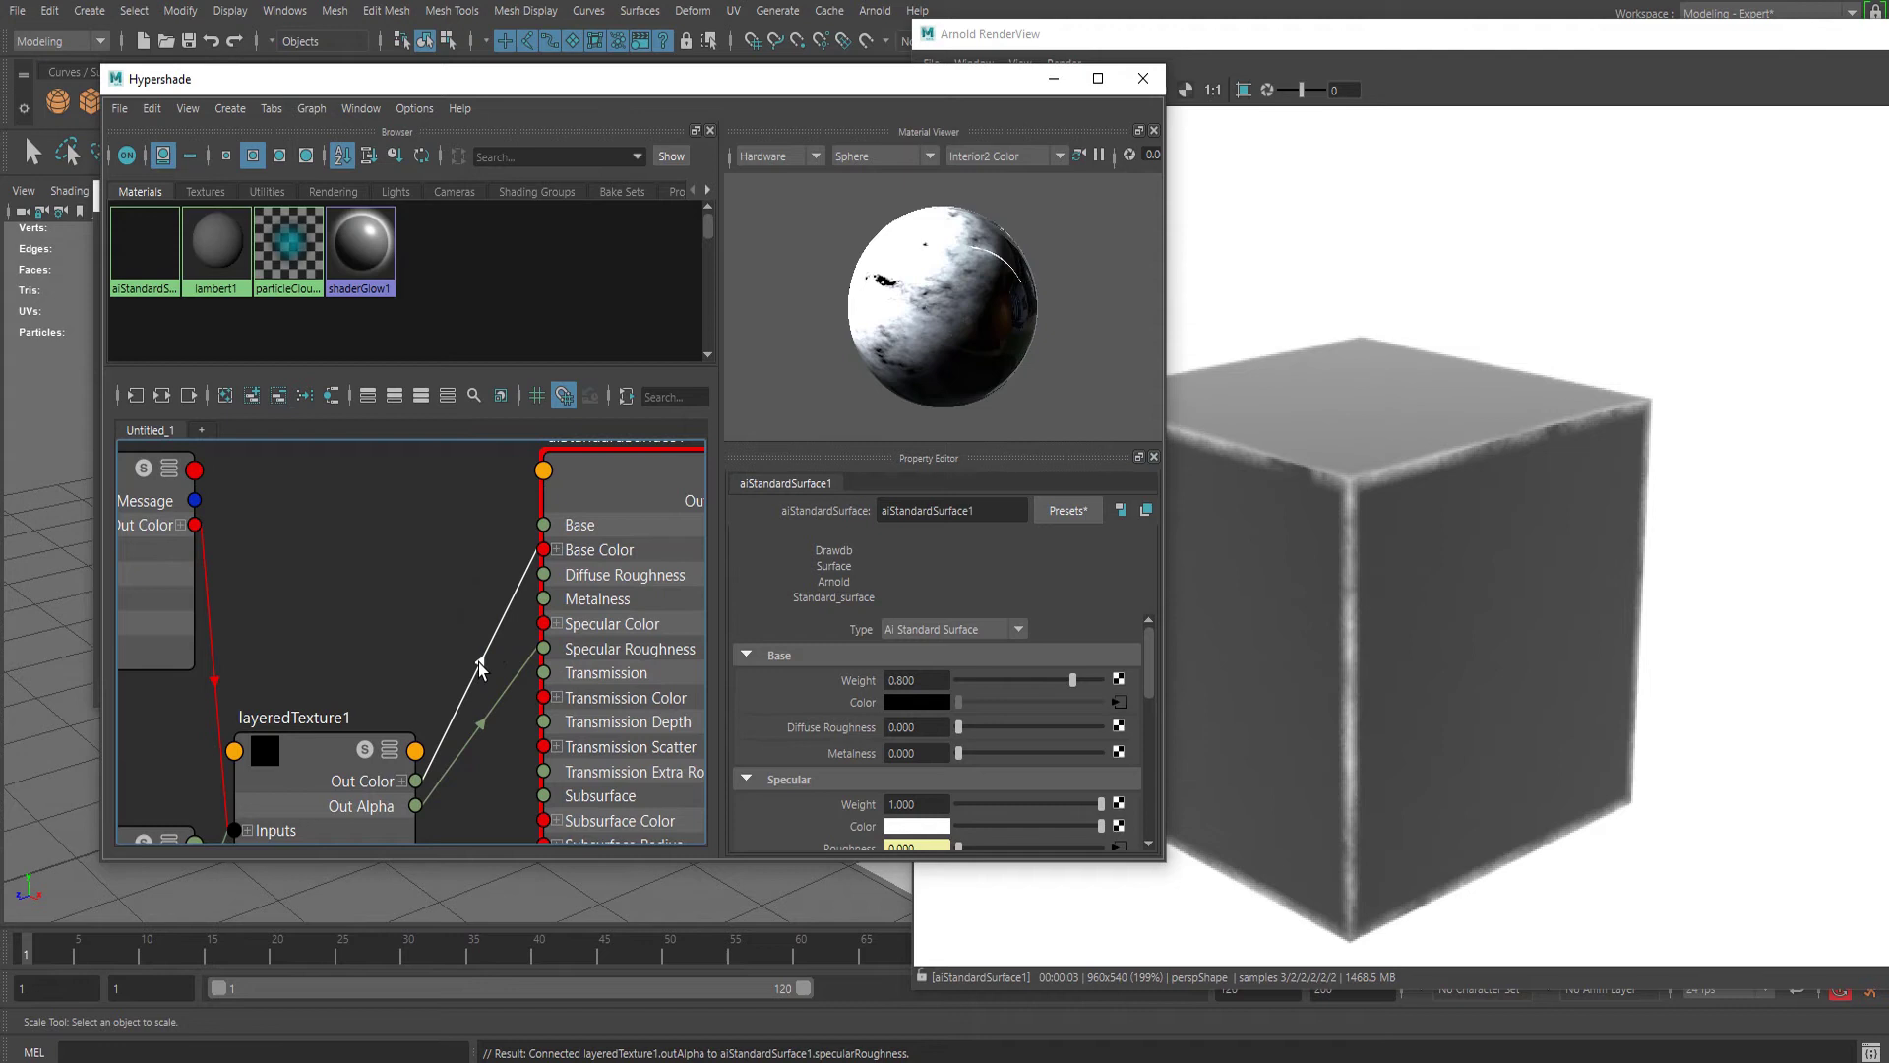
Move aiStandardSurface1 and its shading group node farther from layeredTexture1 to make room in the graph
scroll(310, 553, down, 3)
alt+middle_drag(293, 612, 202, 592)
click(463, 516)
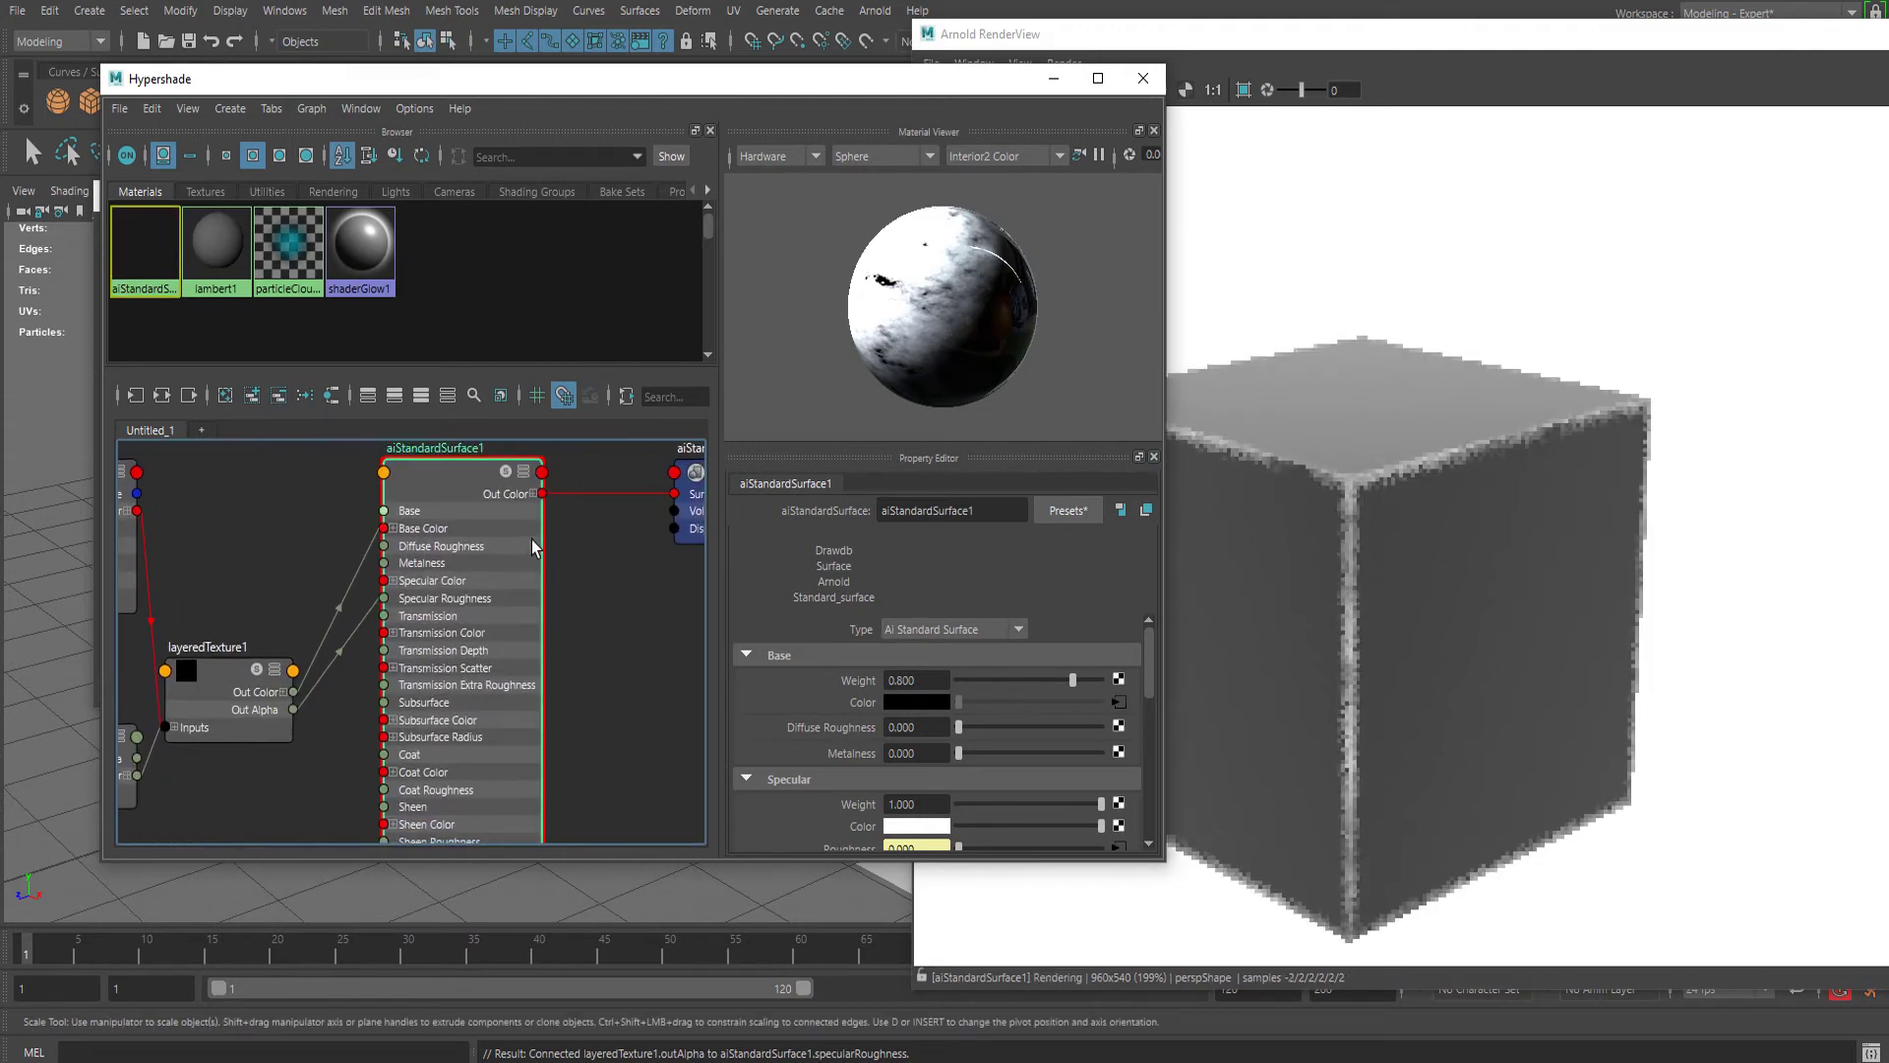
drag(532, 547, 594, 547)
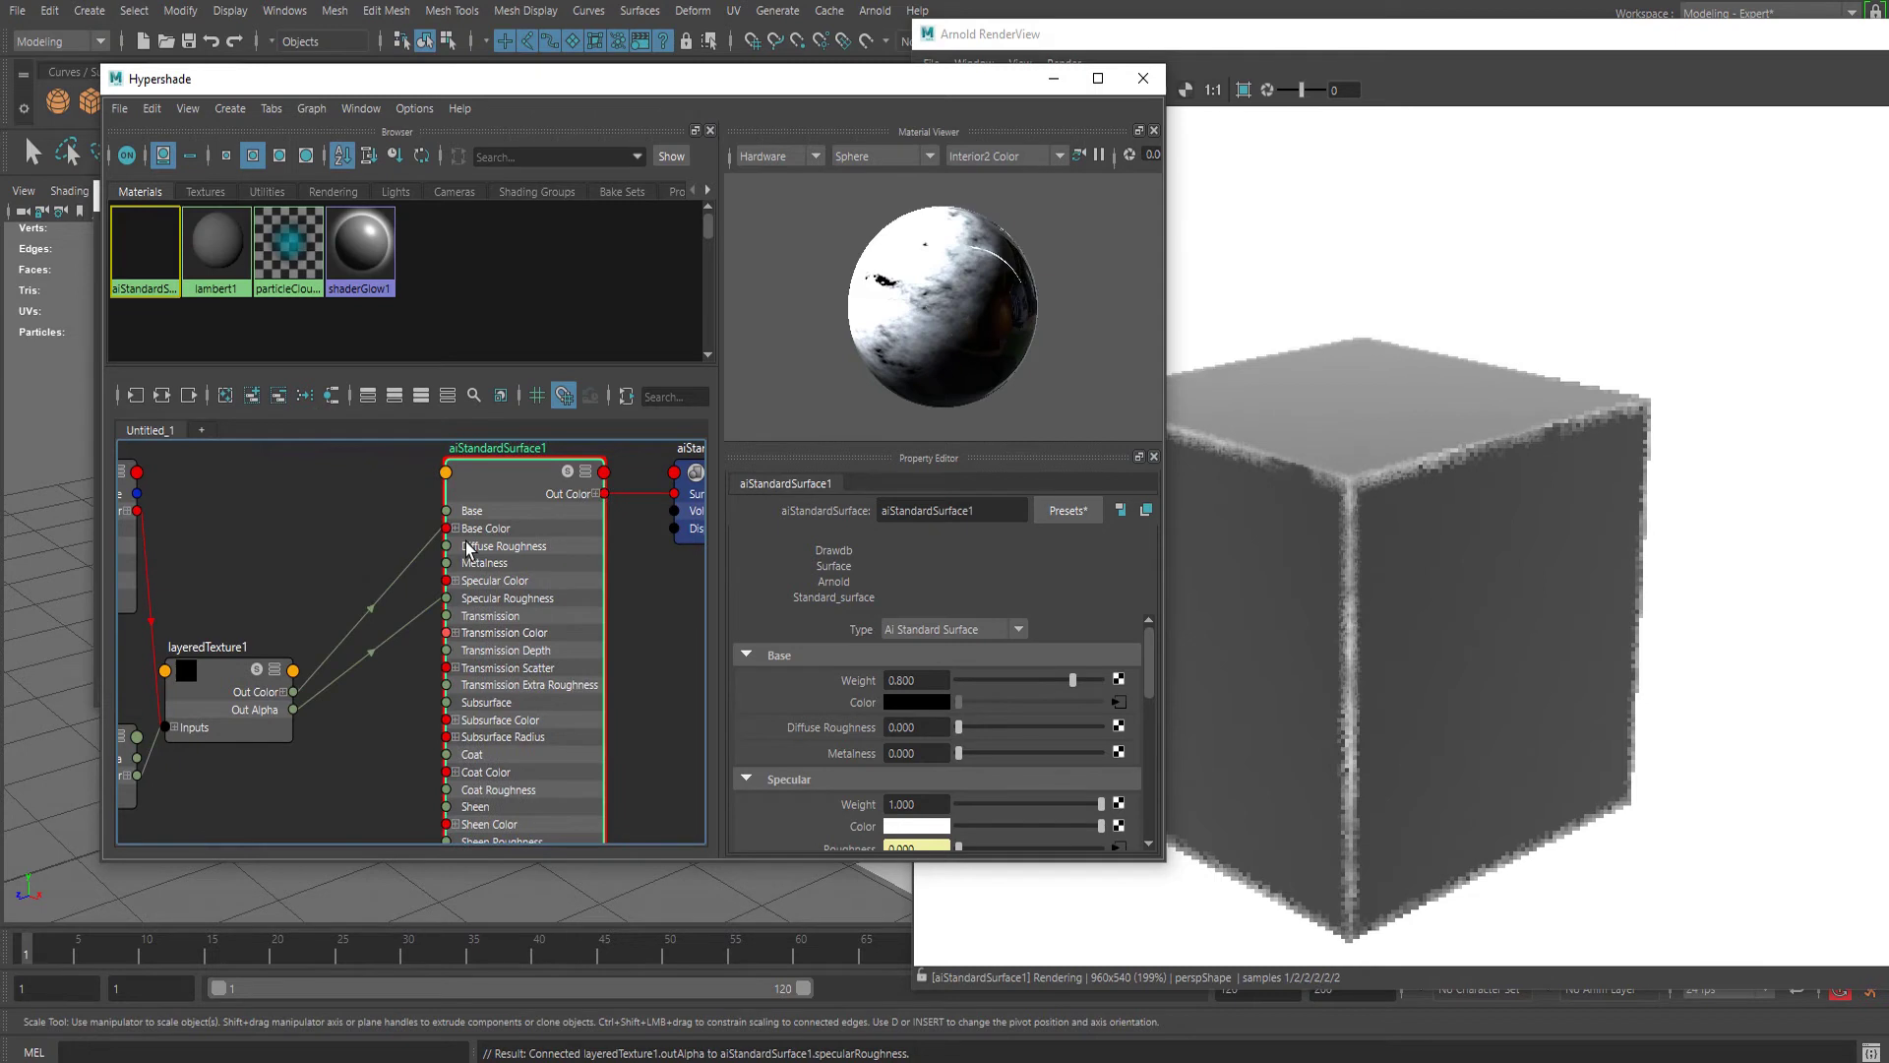
alt+middle_drag(465, 547, 271, 591)
drag(564, 505, 649, 506)
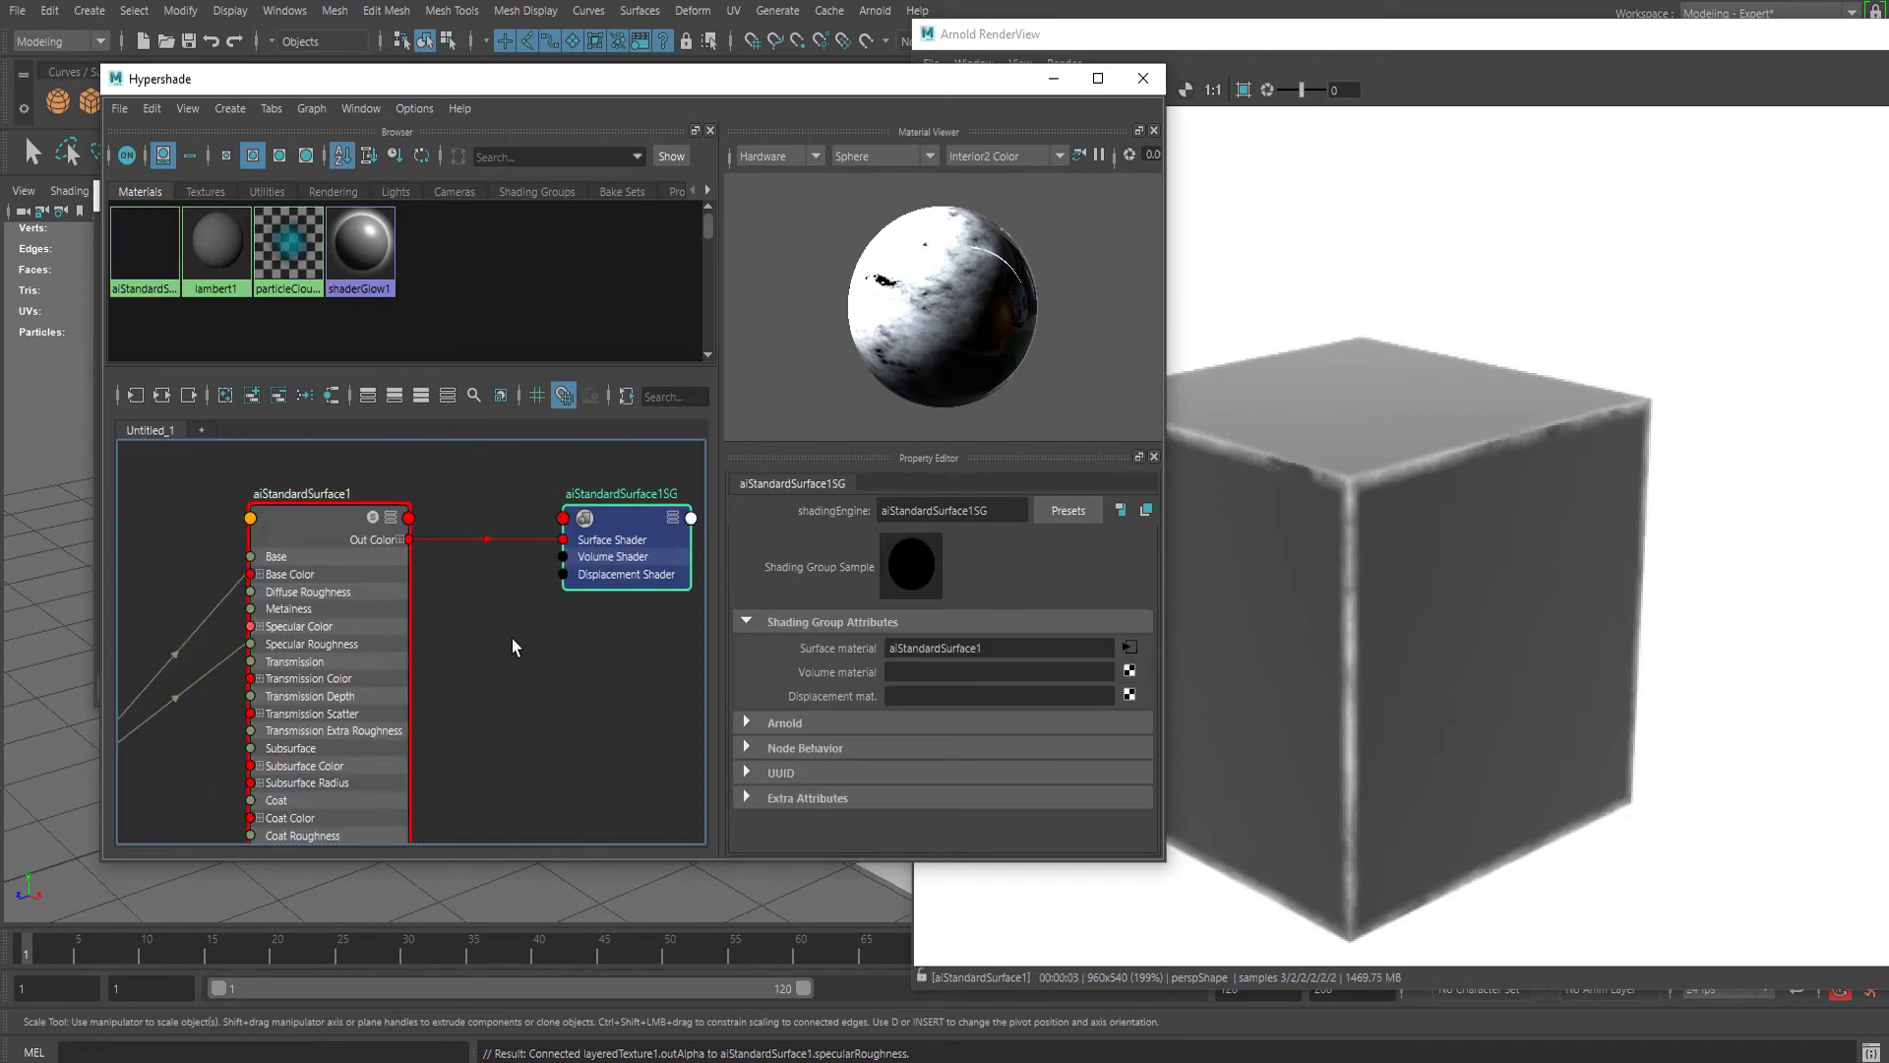
alt+middle_drag(504, 650, 622, 631)
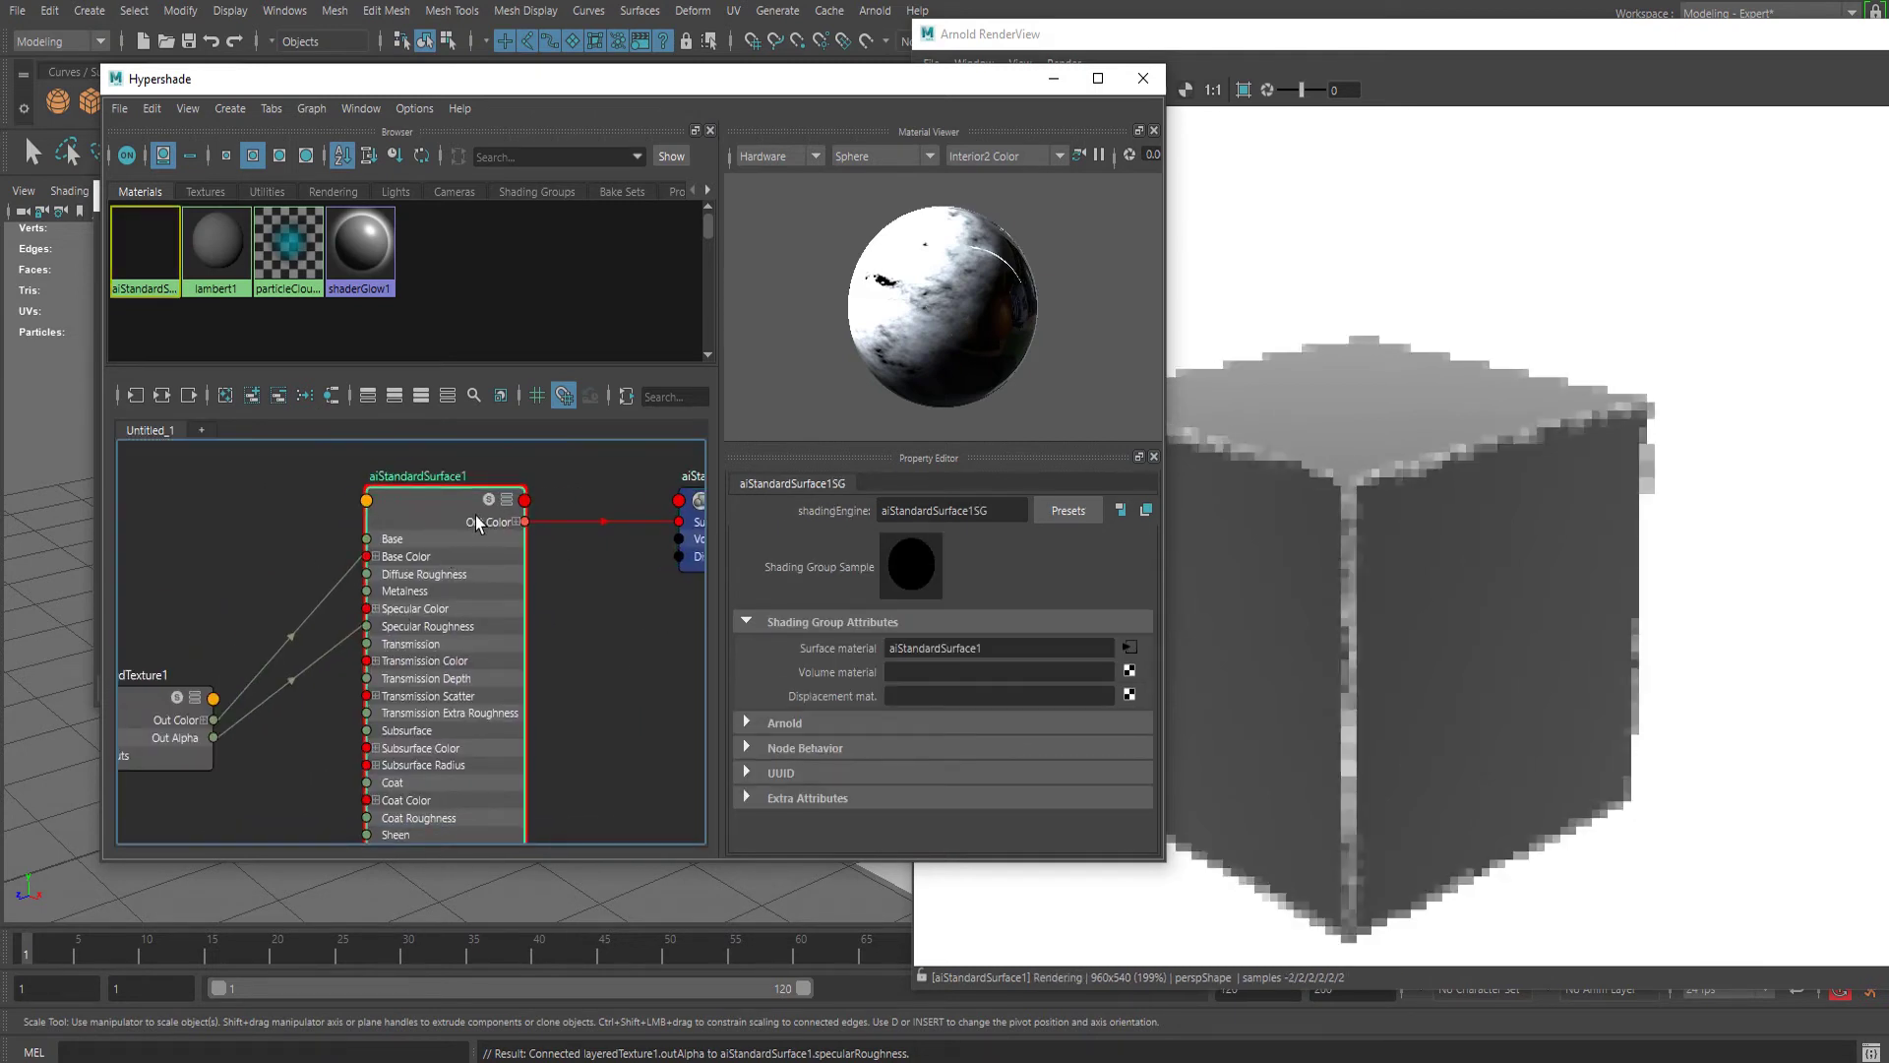
drag(431, 528, 463, 494)
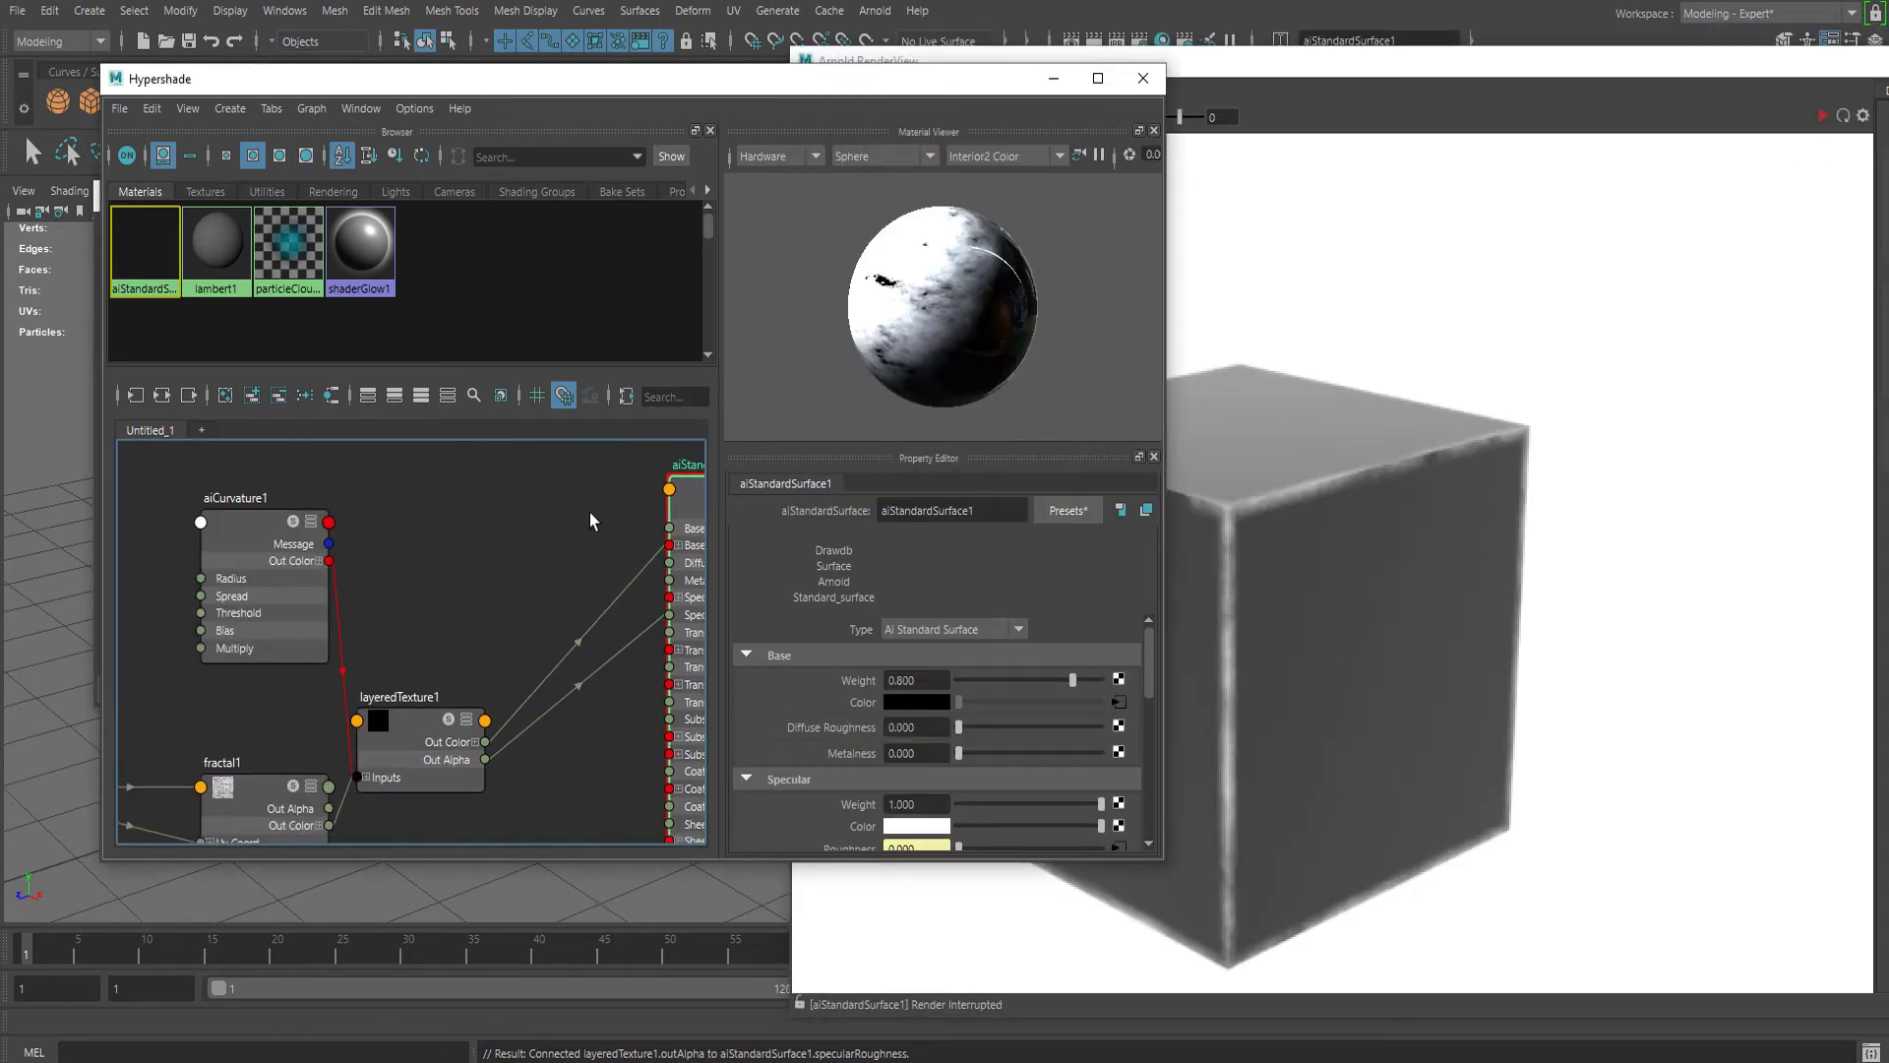
Create a ramp texture node and place it with its place2dTexture2 node above aiCurvature1
click(467, 545)
key(Tab)
text(ram)
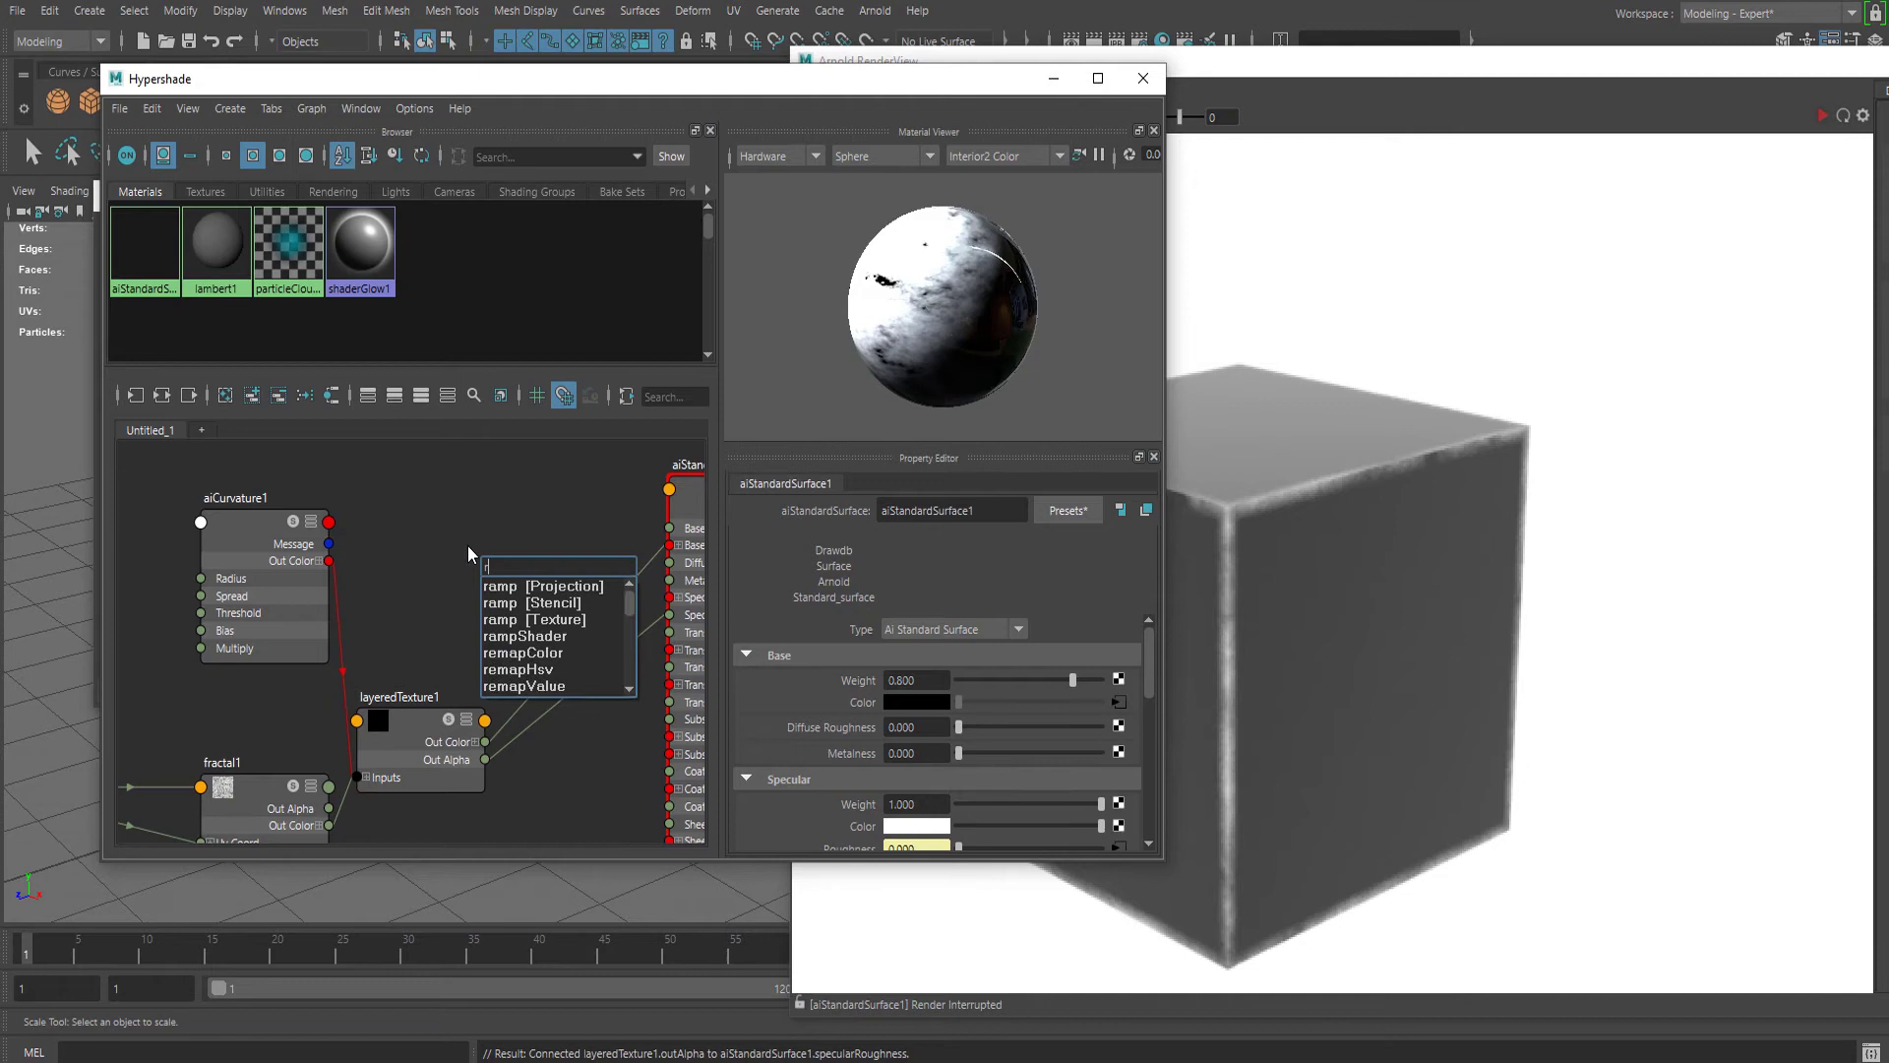
key(Down)
key(Down)
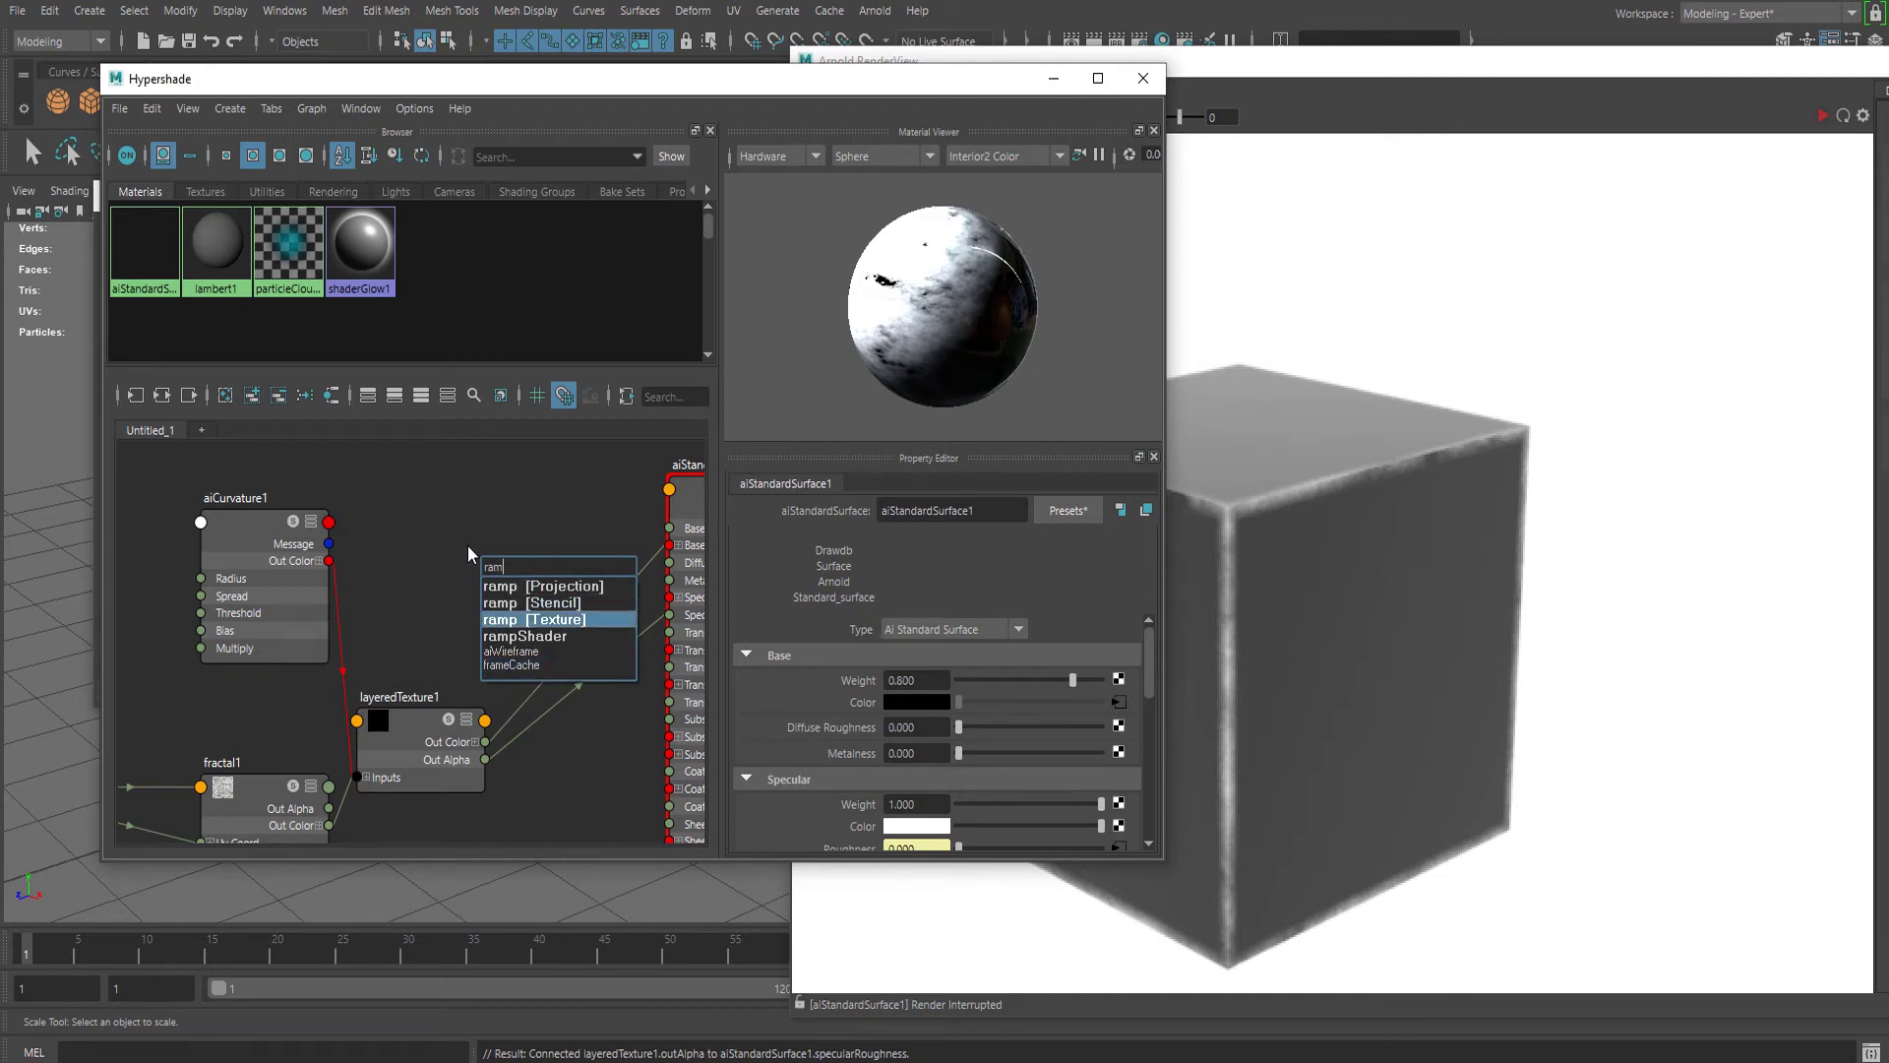
key(Return)
drag(563, 601, 295, 502)
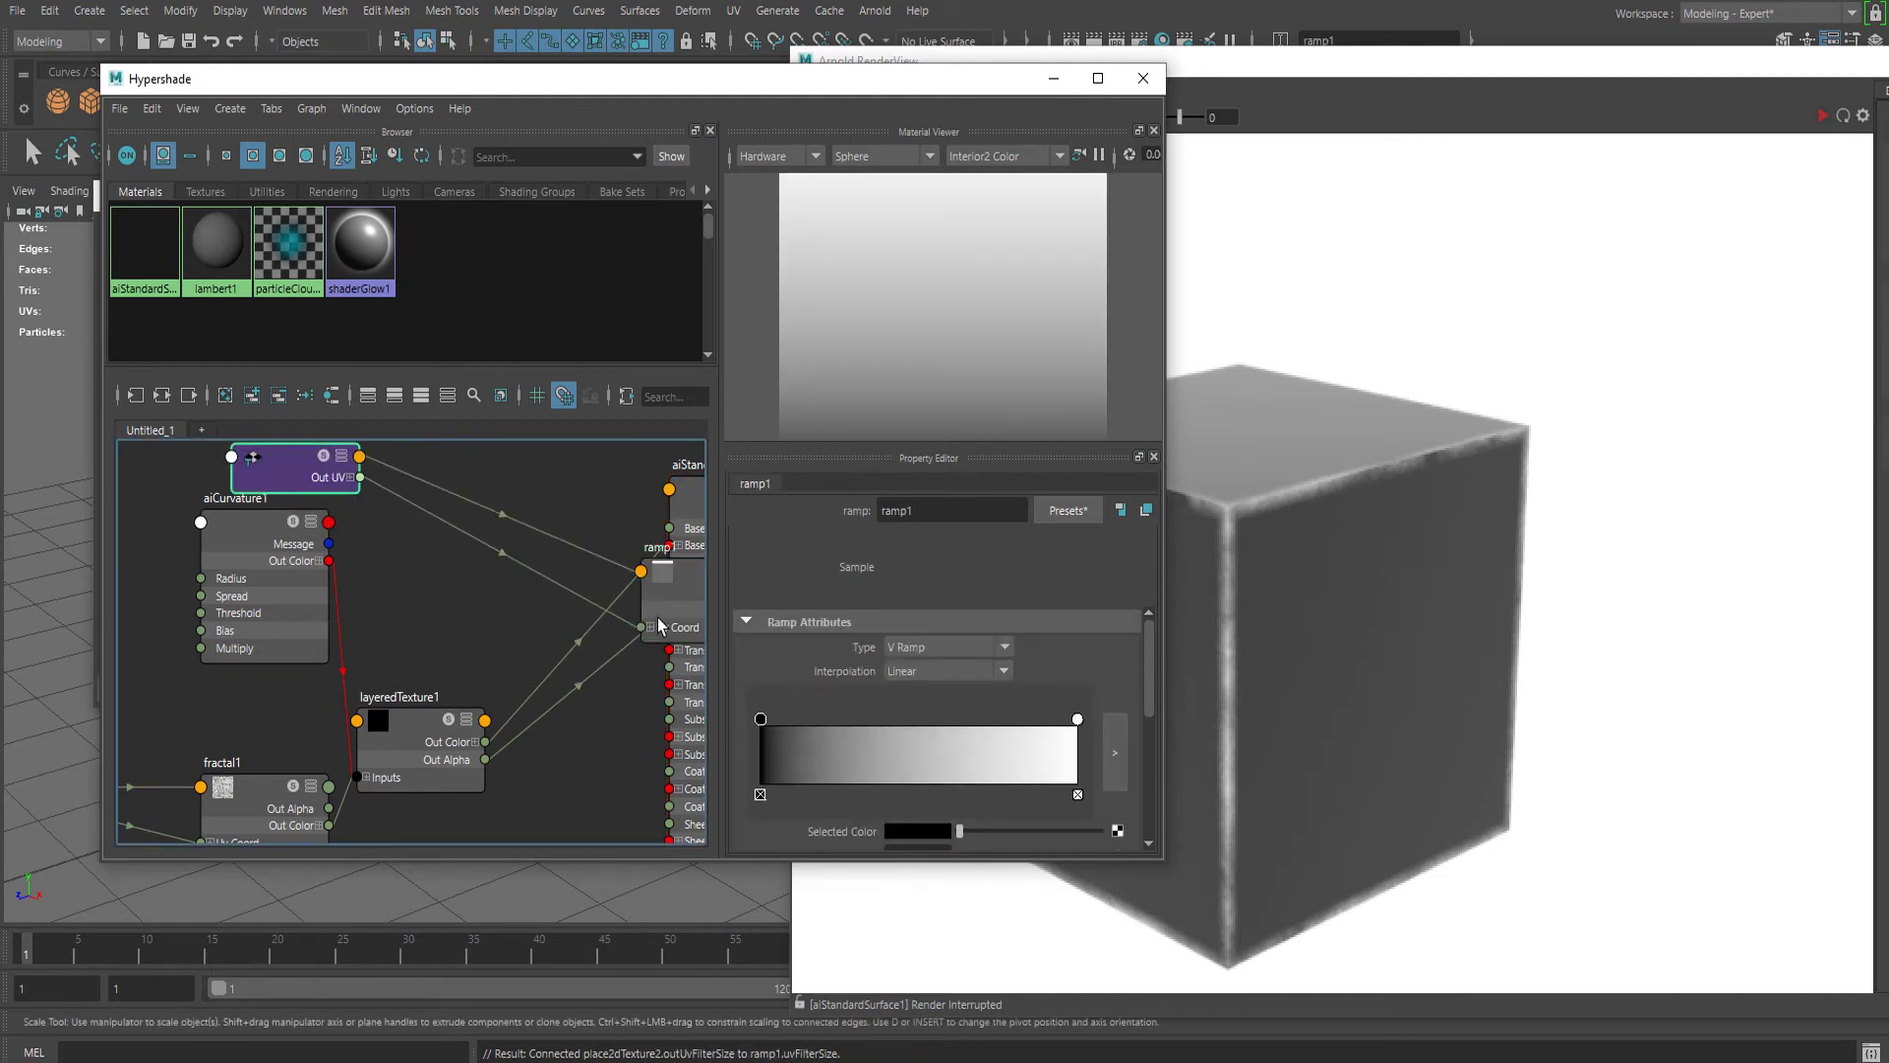
drag(673, 615, 427, 510)
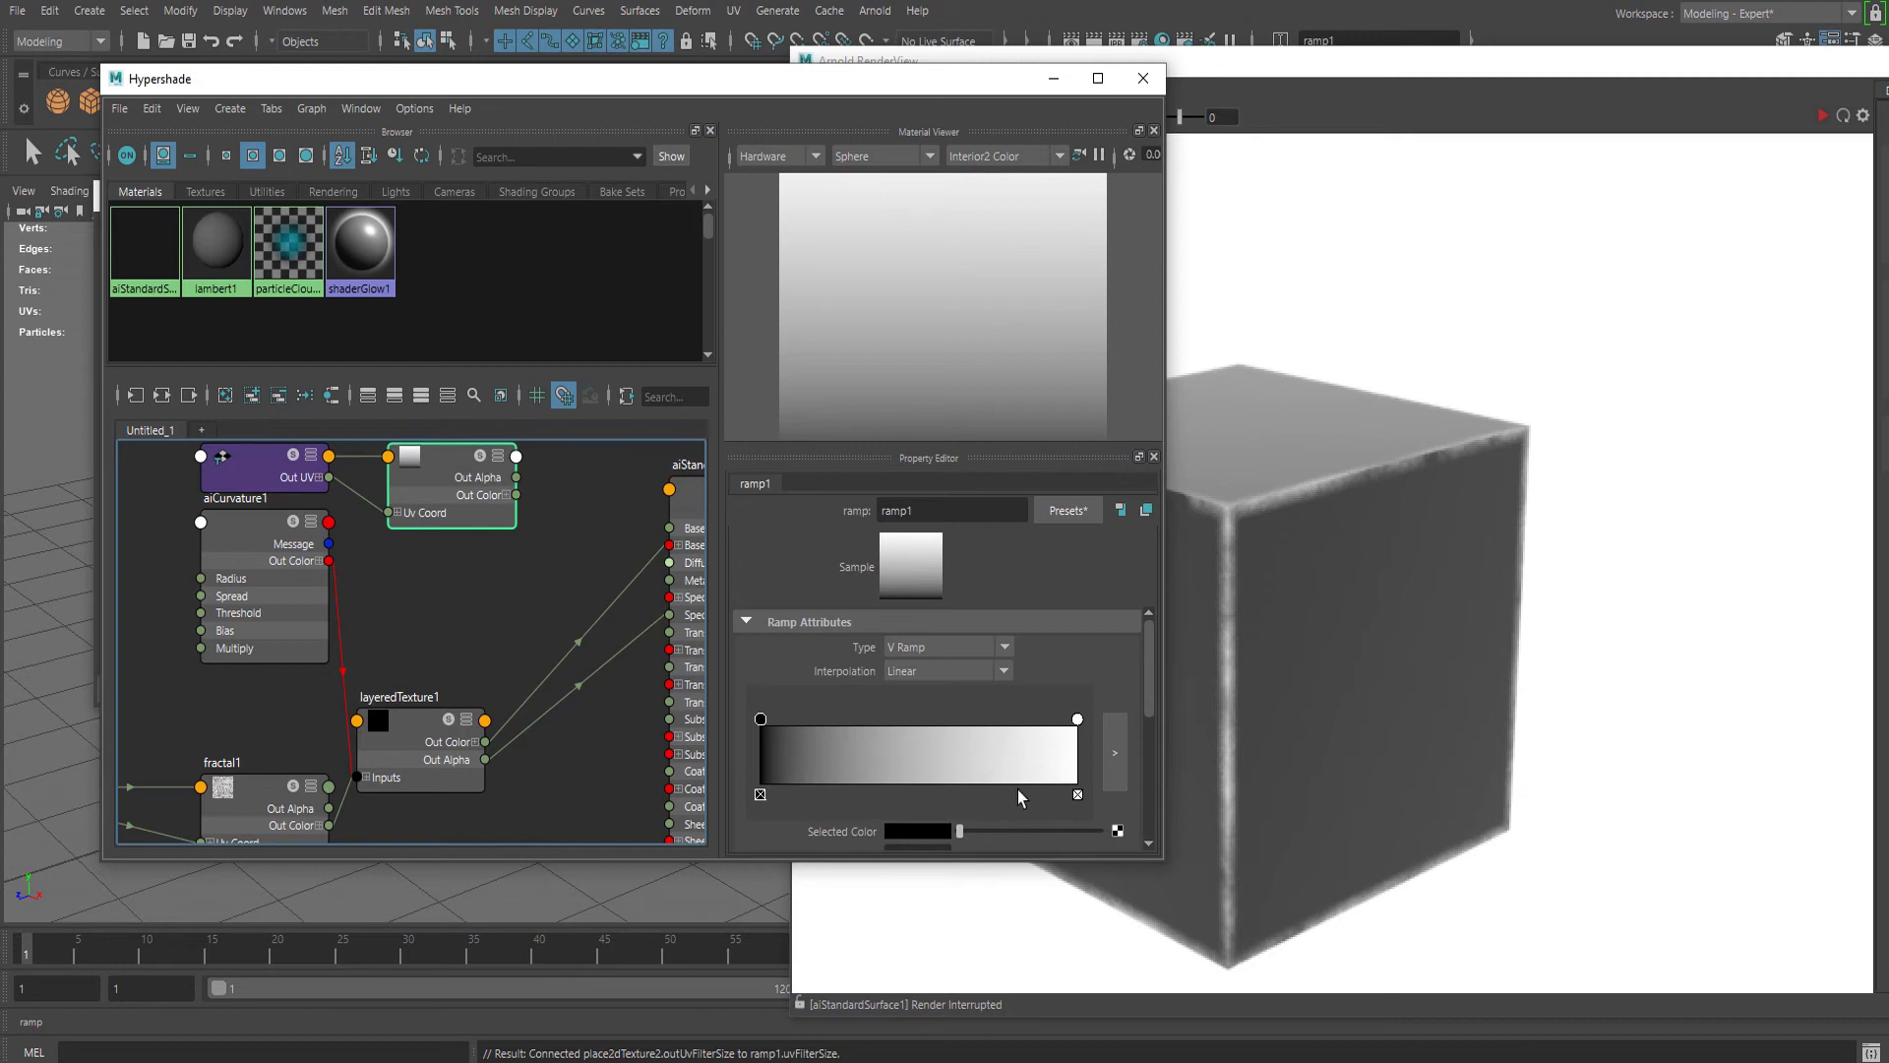
Remove the black entry from ramp1 and set its remaining colour to red
click(760, 794)
click(909, 830)
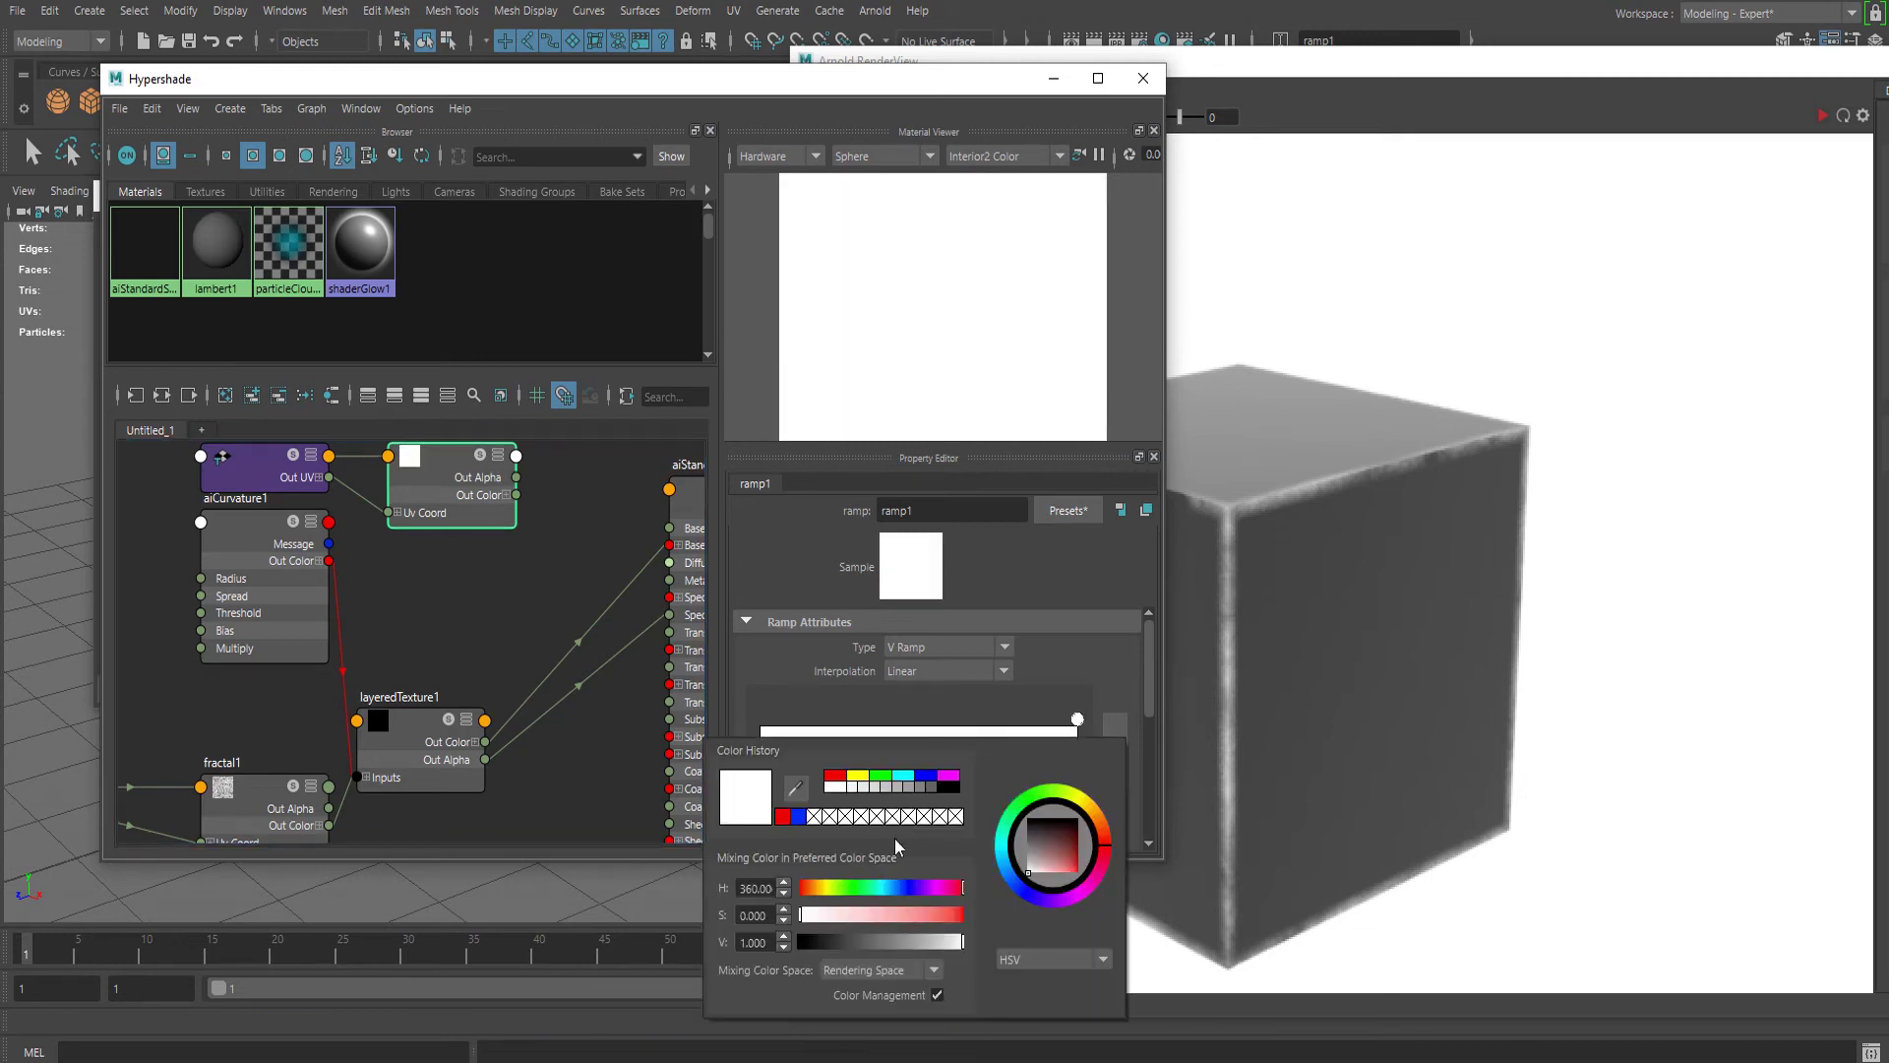
click(831, 777)
Move place2dTexture2 and ramp1 higher in the graph, clear of aiCurvature1
alt+middle_drag(474, 612, 575, 648)
click(328, 500)
drag(329, 500, 266, 436)
drag(534, 500, 440, 402)
alt+middle_drag(578, 609, 510, 667)
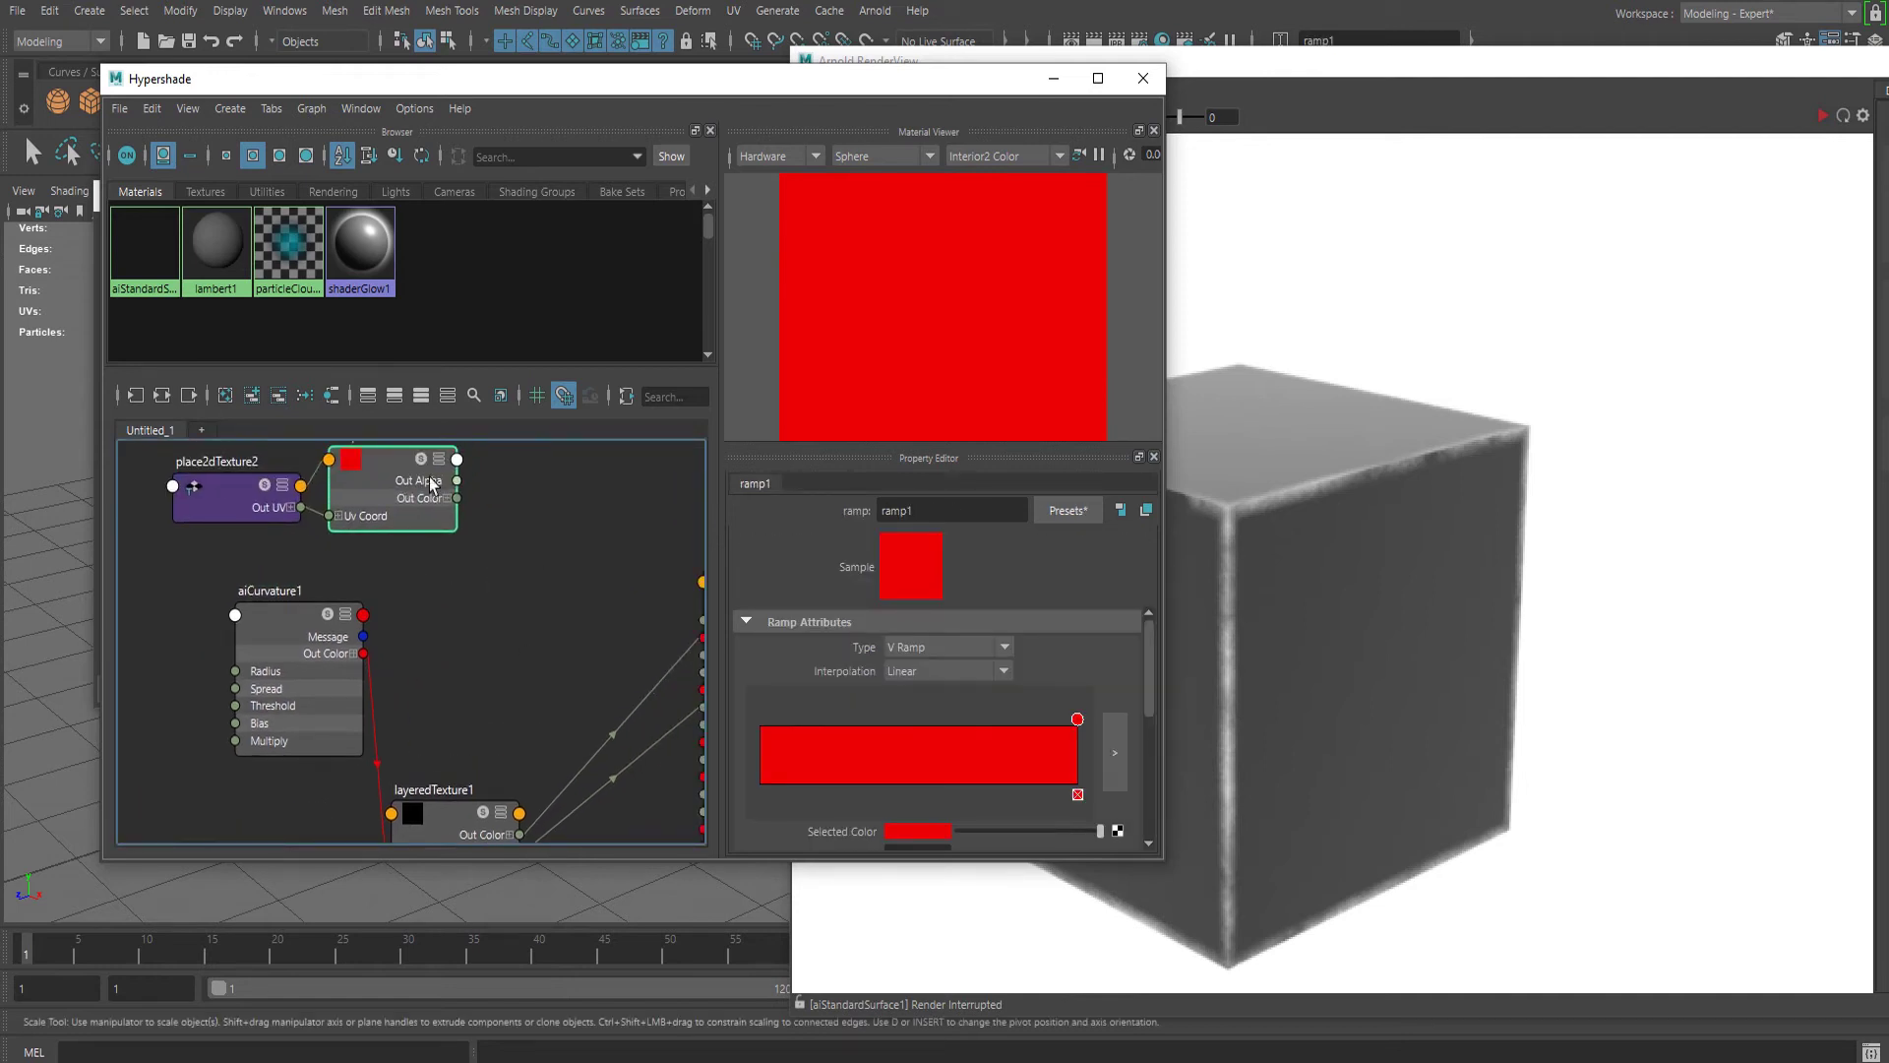
Create a second layered texture node between the texture nodes and aiStandardSurface1
alt+middle_drag(515, 602, 415, 558)
scroll(433, 583, down, 3)
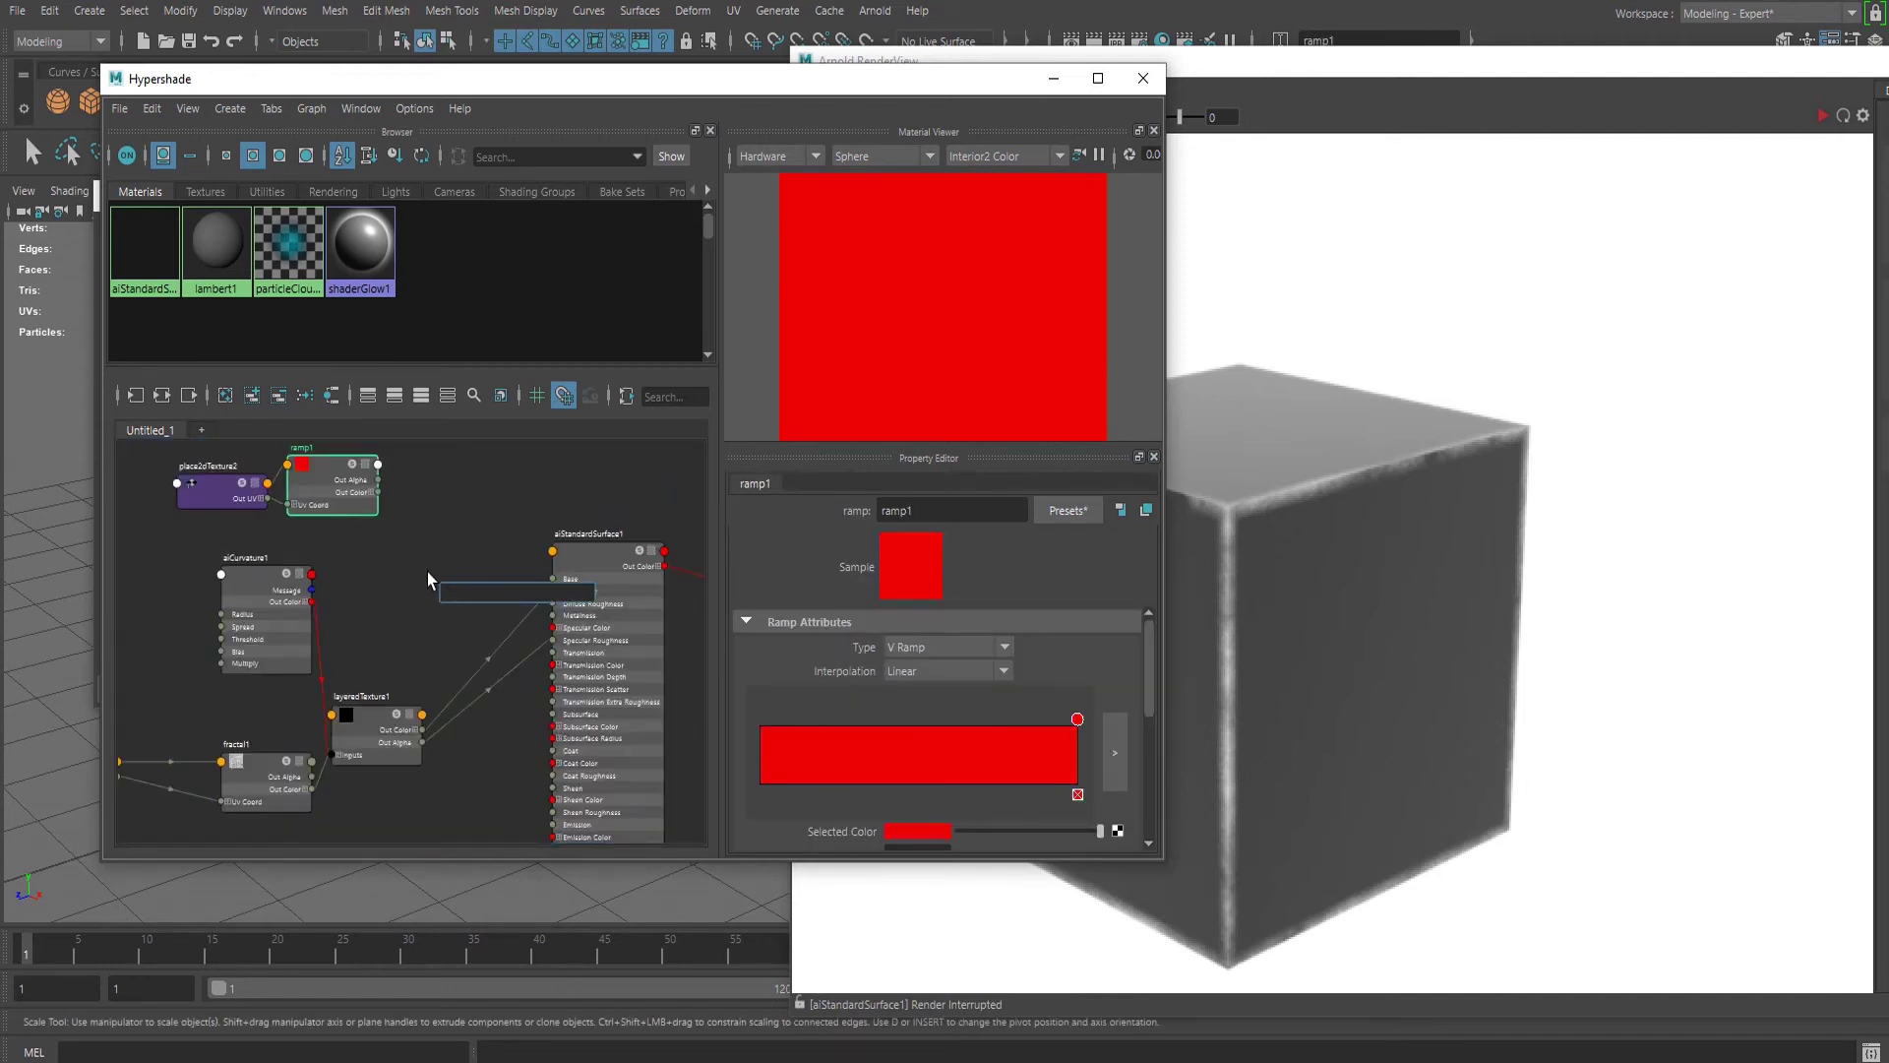
key(Tab)
text(lay)
key(Down)
key(Return)
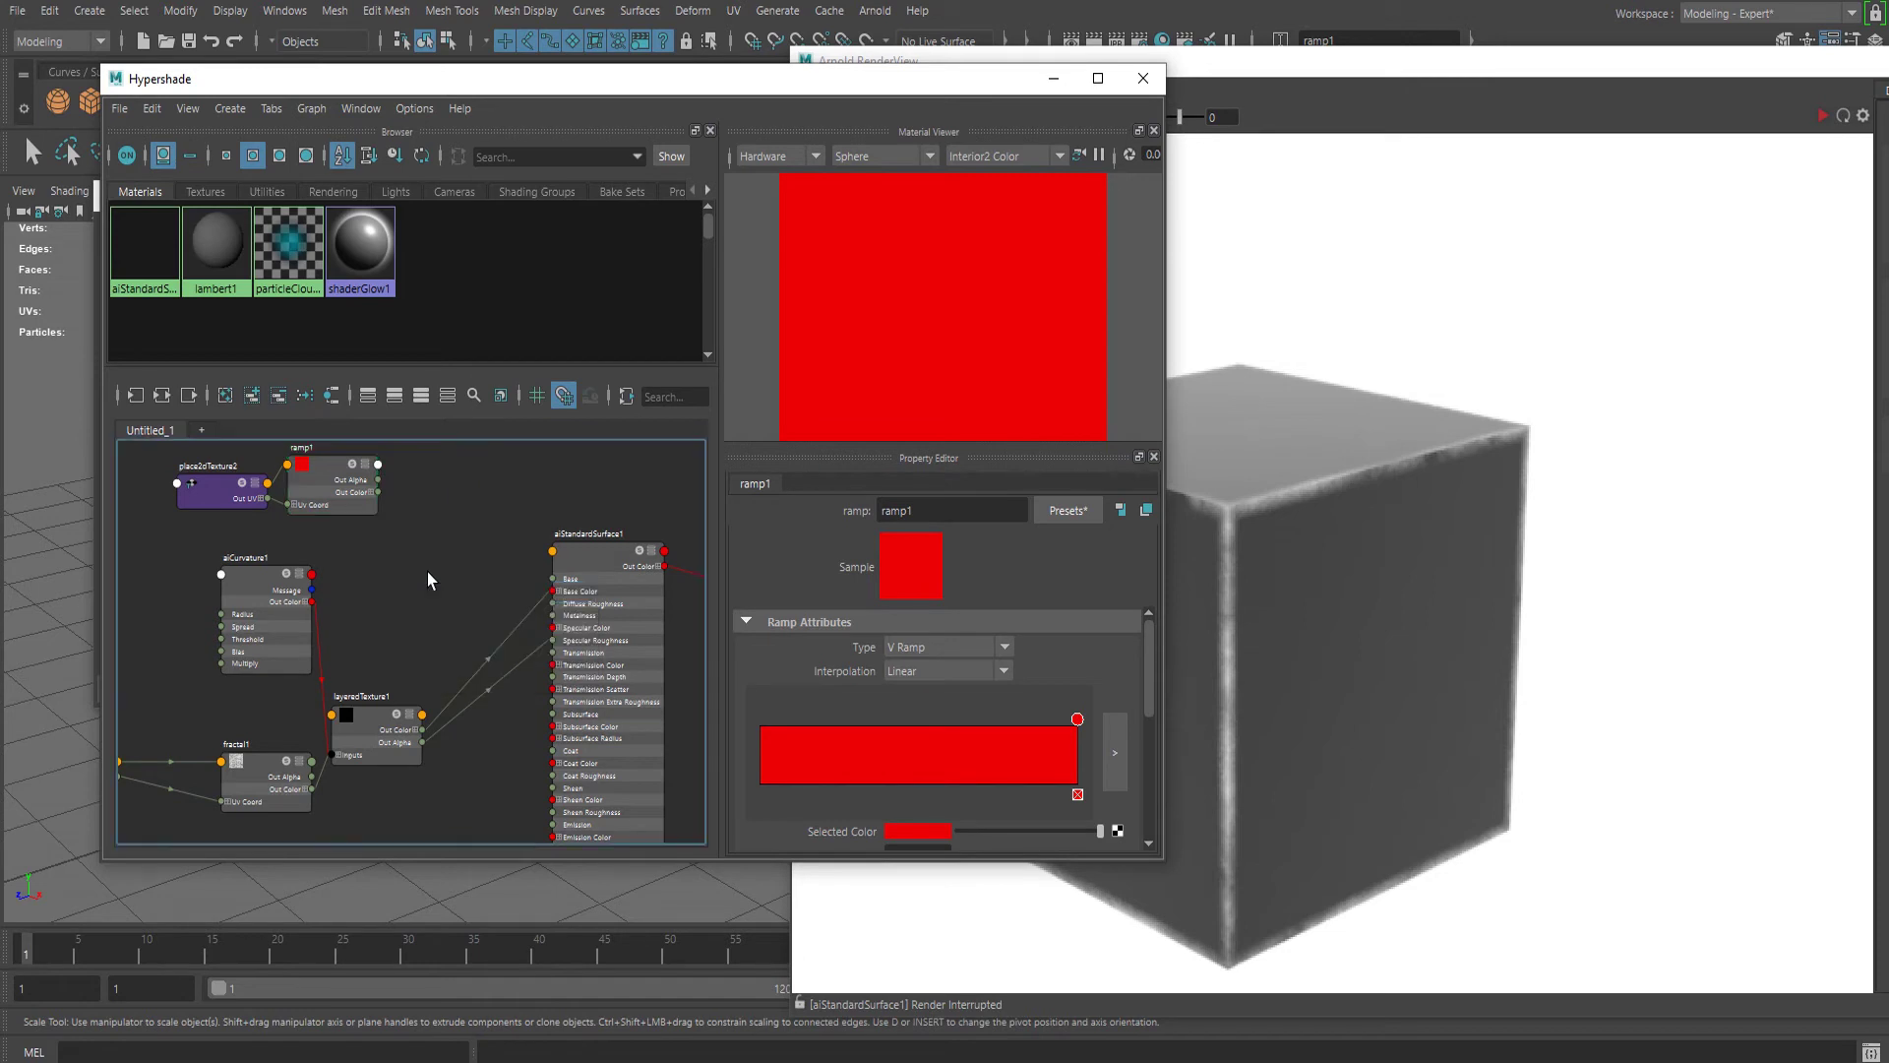
scroll(938, 754, down, 1)
scroll(935, 744, up, 1)
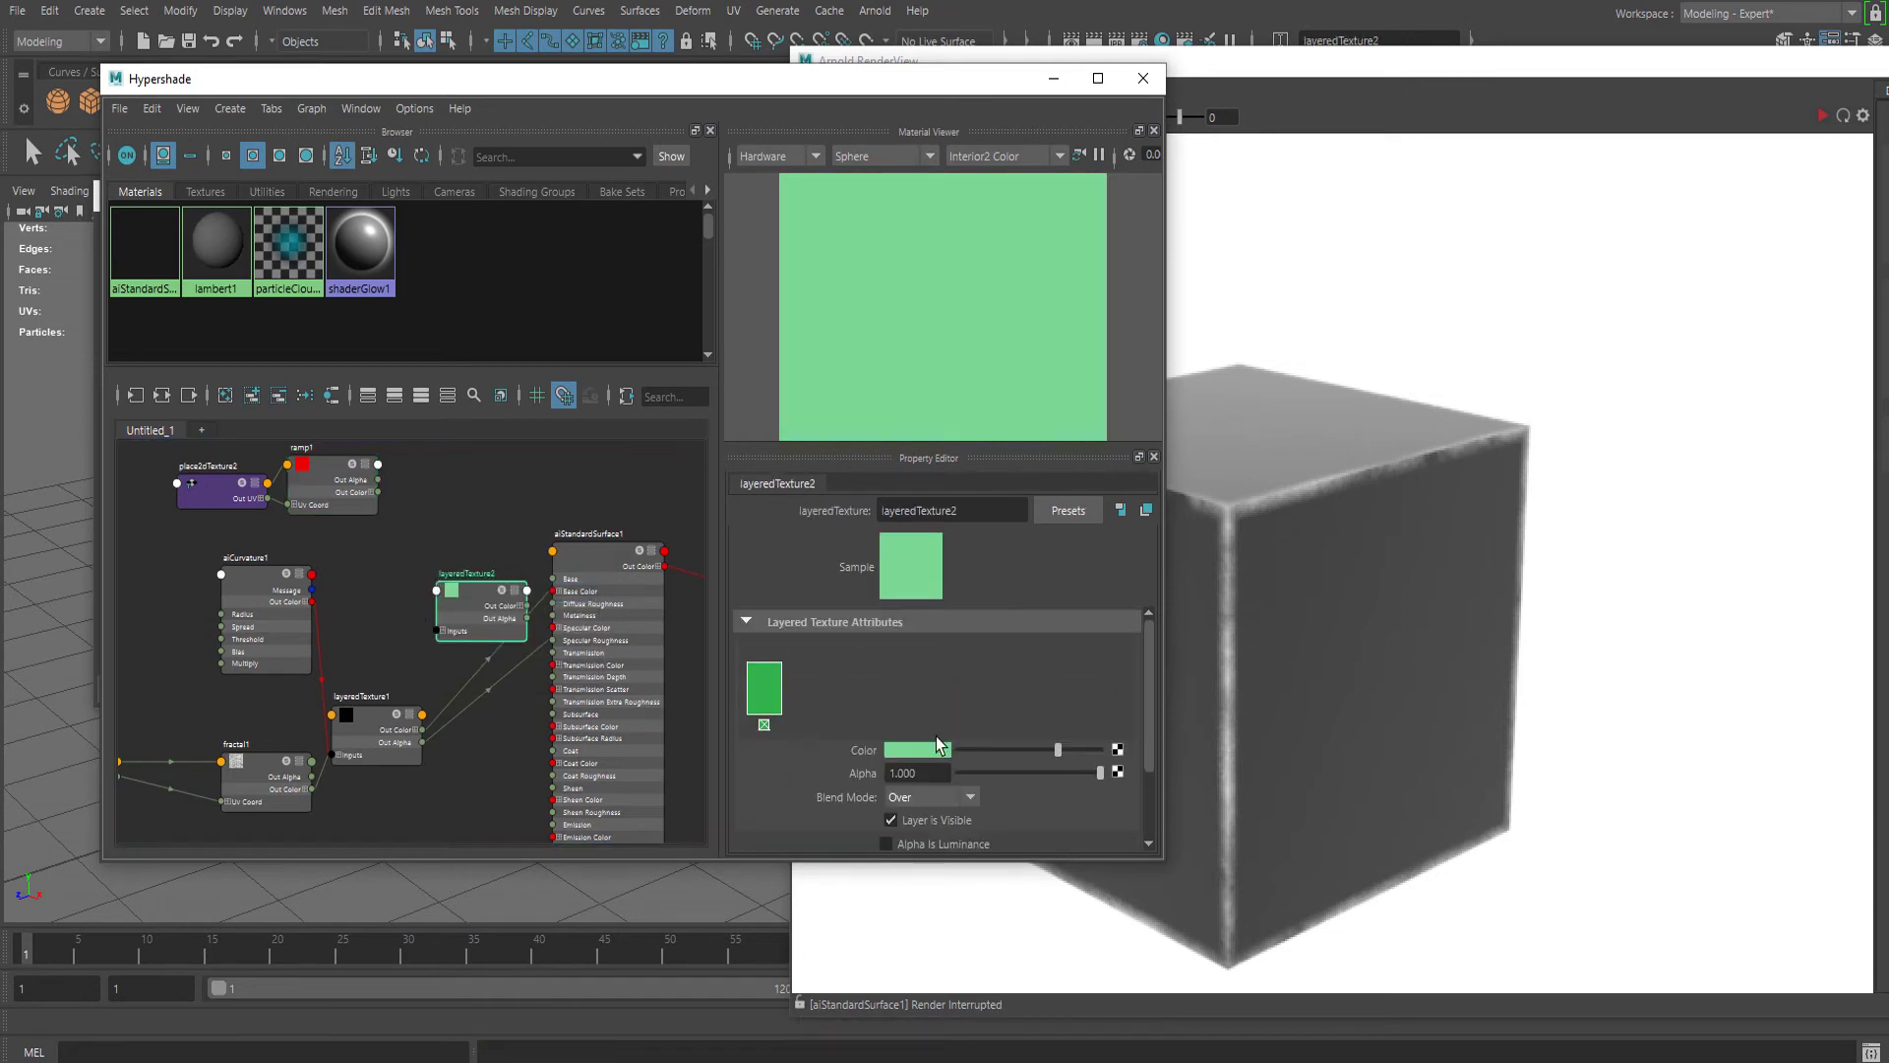
Add ramp1 and layeredTexture1 as layers of layeredTexture2 and delete its default green layer
middle_drag(362, 505, 834, 702)
middle_drag(365, 737, 901, 649)
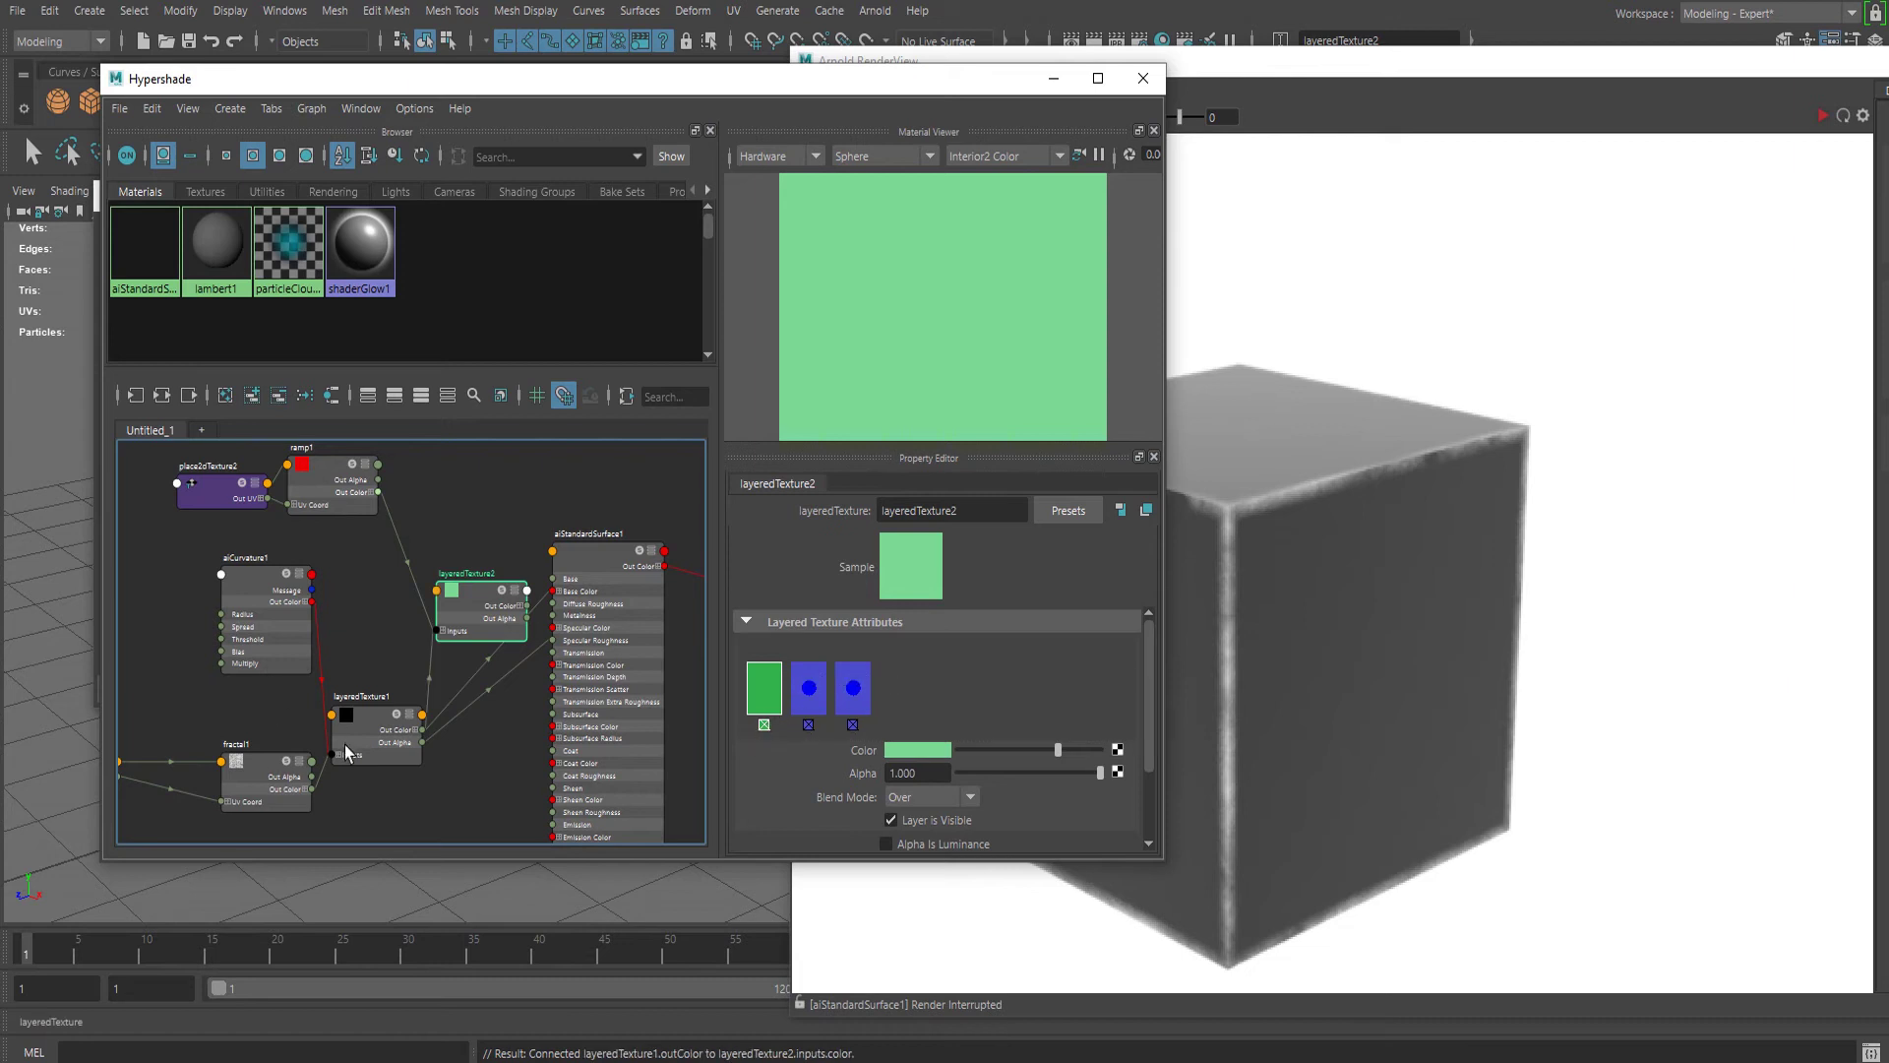
click(765, 726)
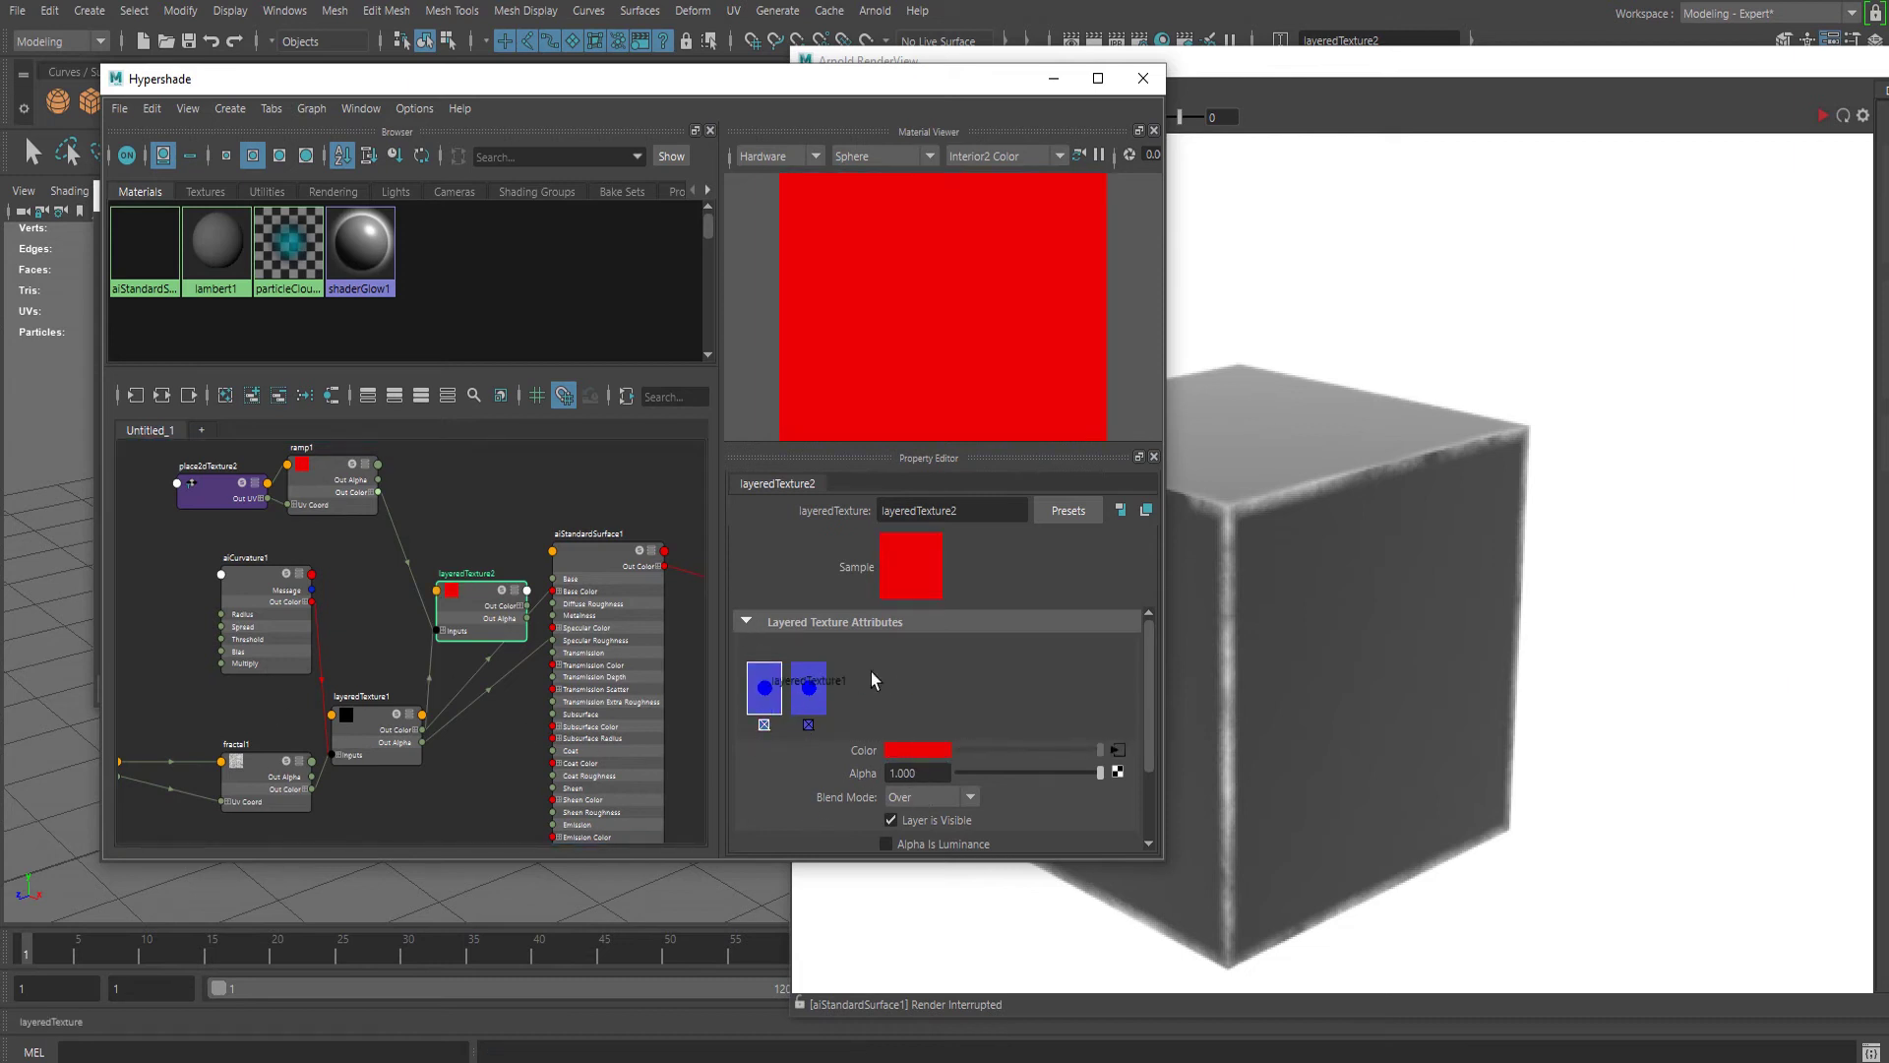
Reposition the render window and connect layeredTexture2's Out Color to the Base Color of aiStandardSurface1
drag(1243, 61, 1320, 77)
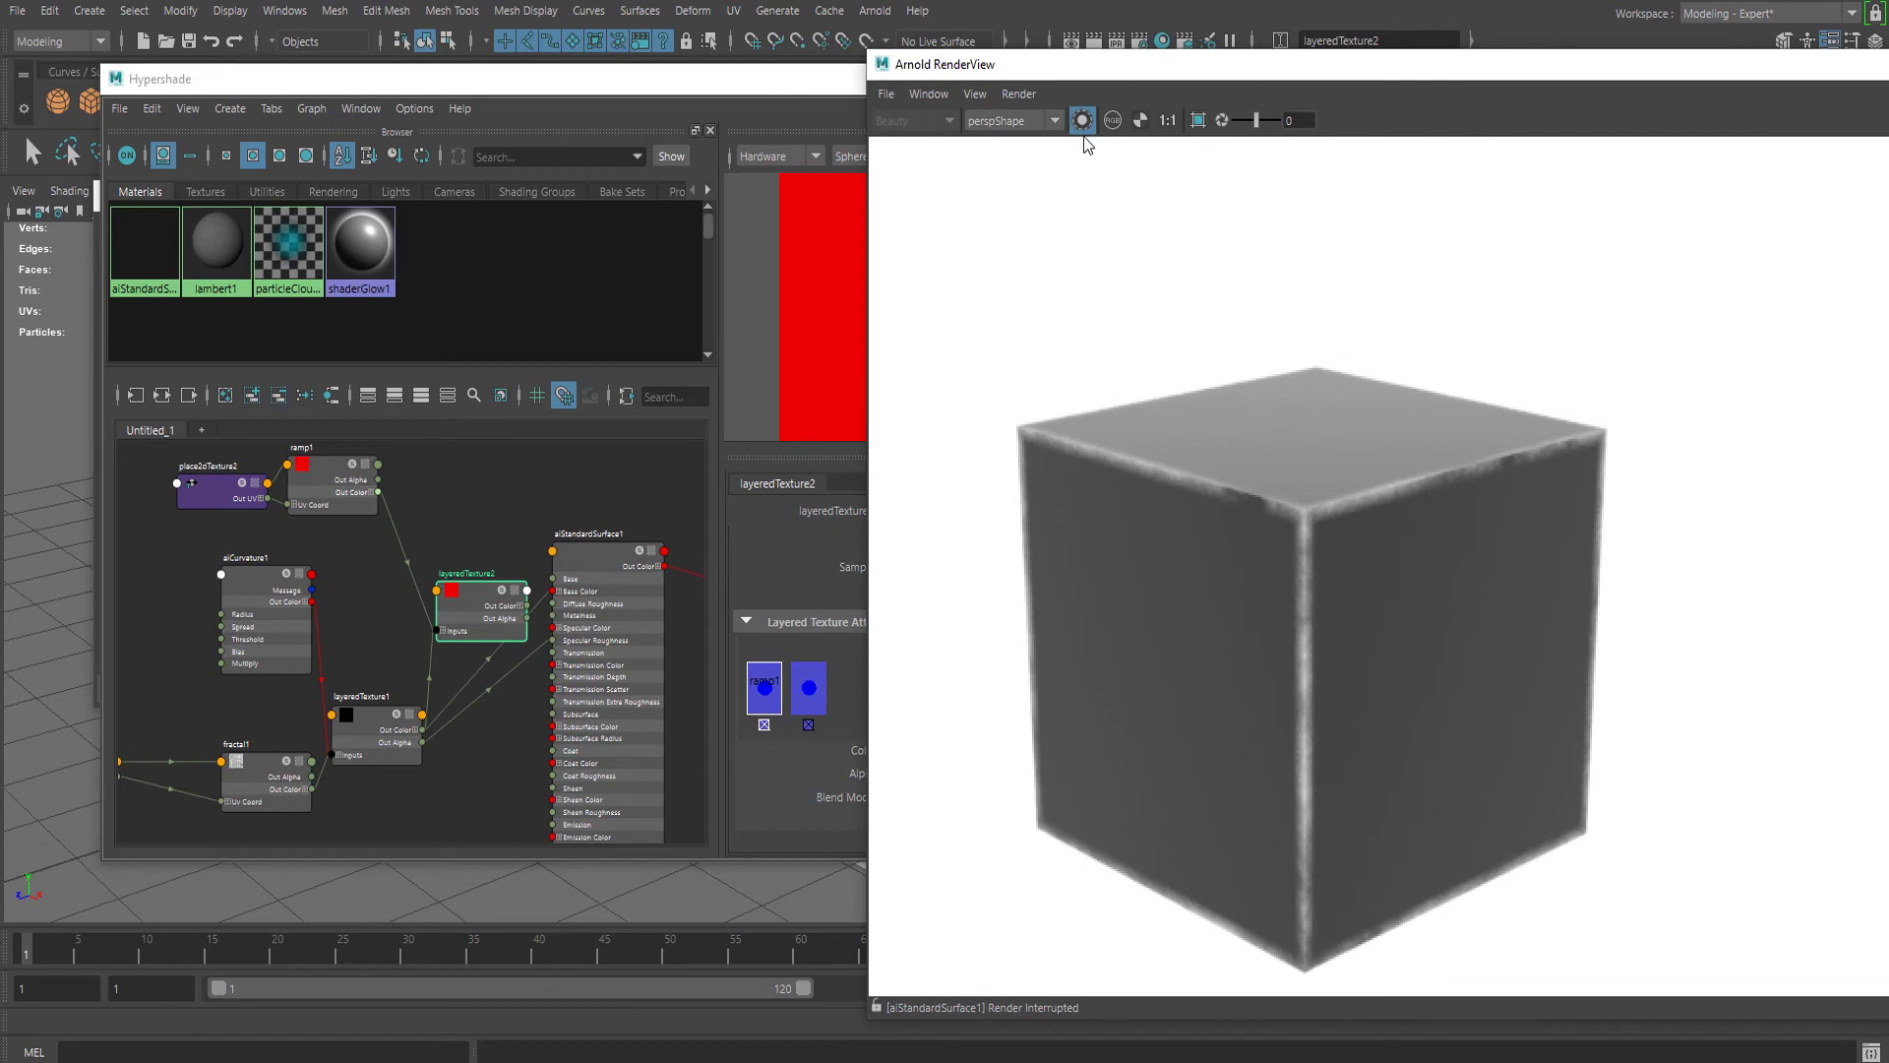
drag(1666, 61, 1408, 100)
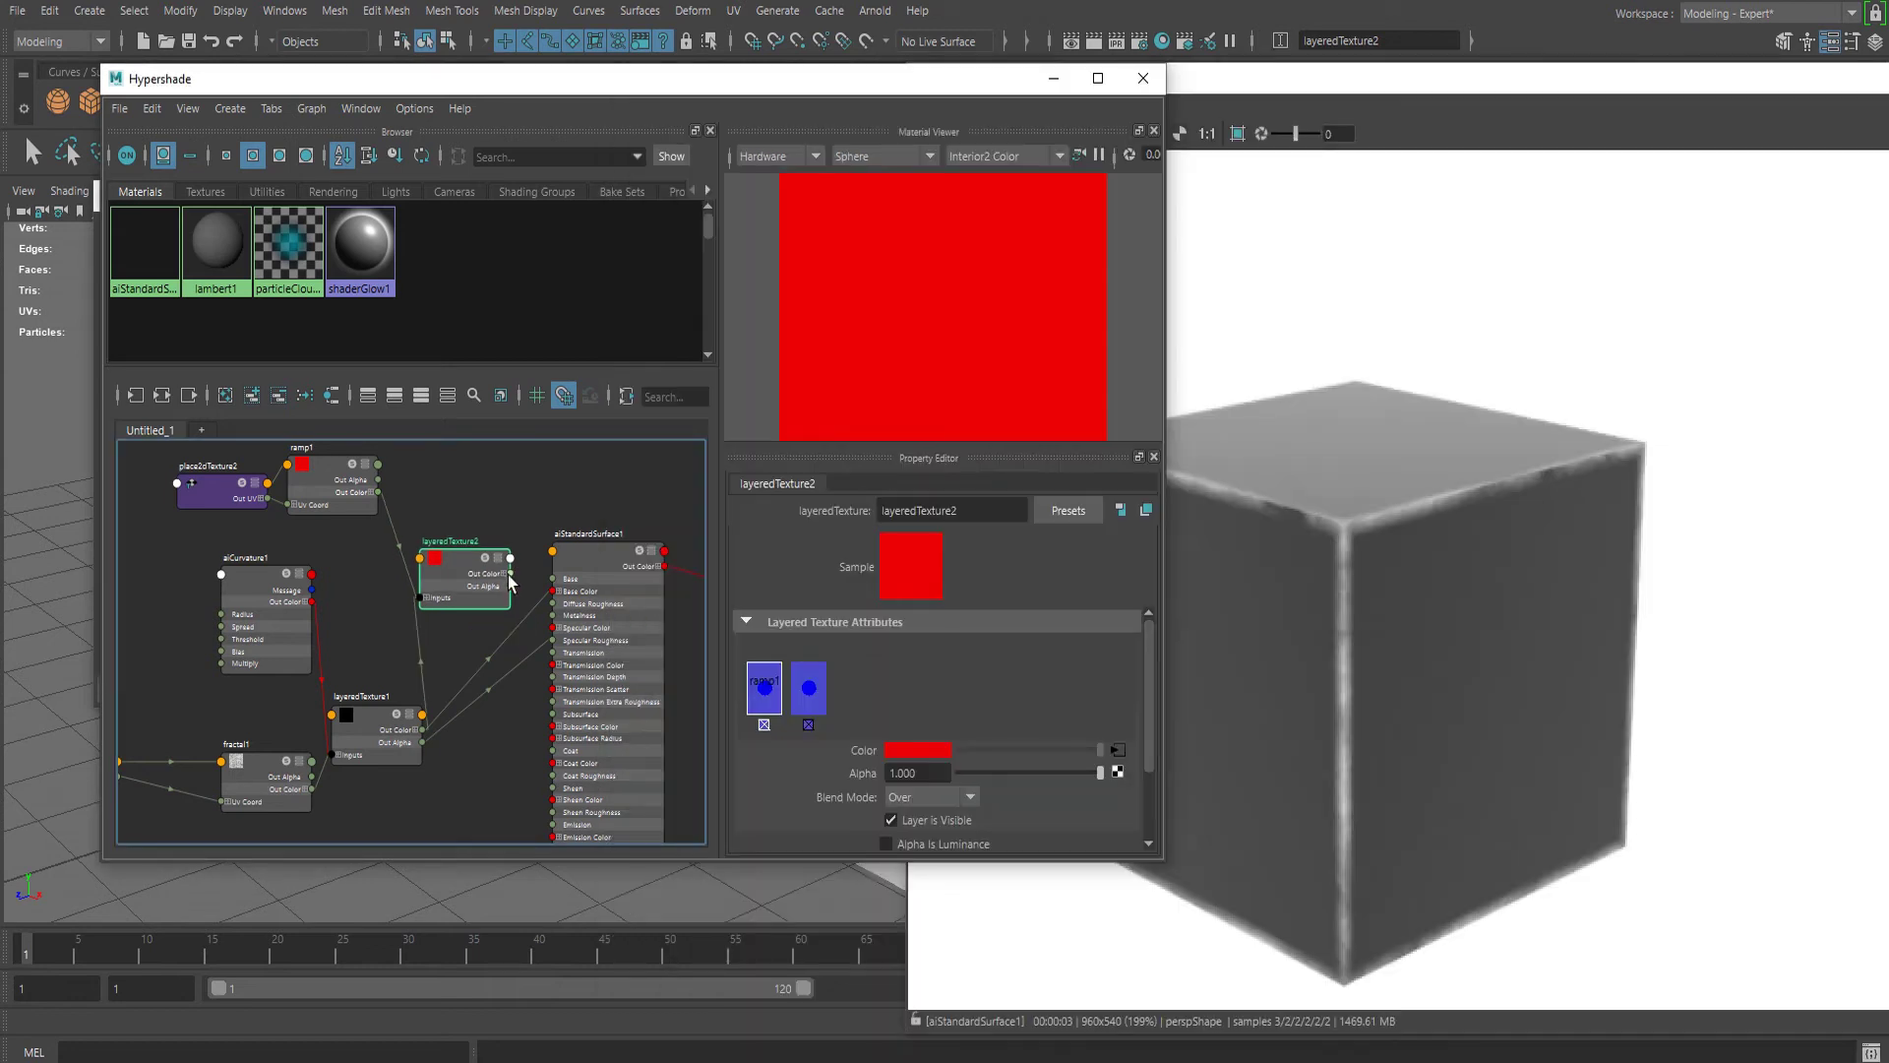
scroll(541, 662, up, 3)
drag(512, 548, 596, 585)
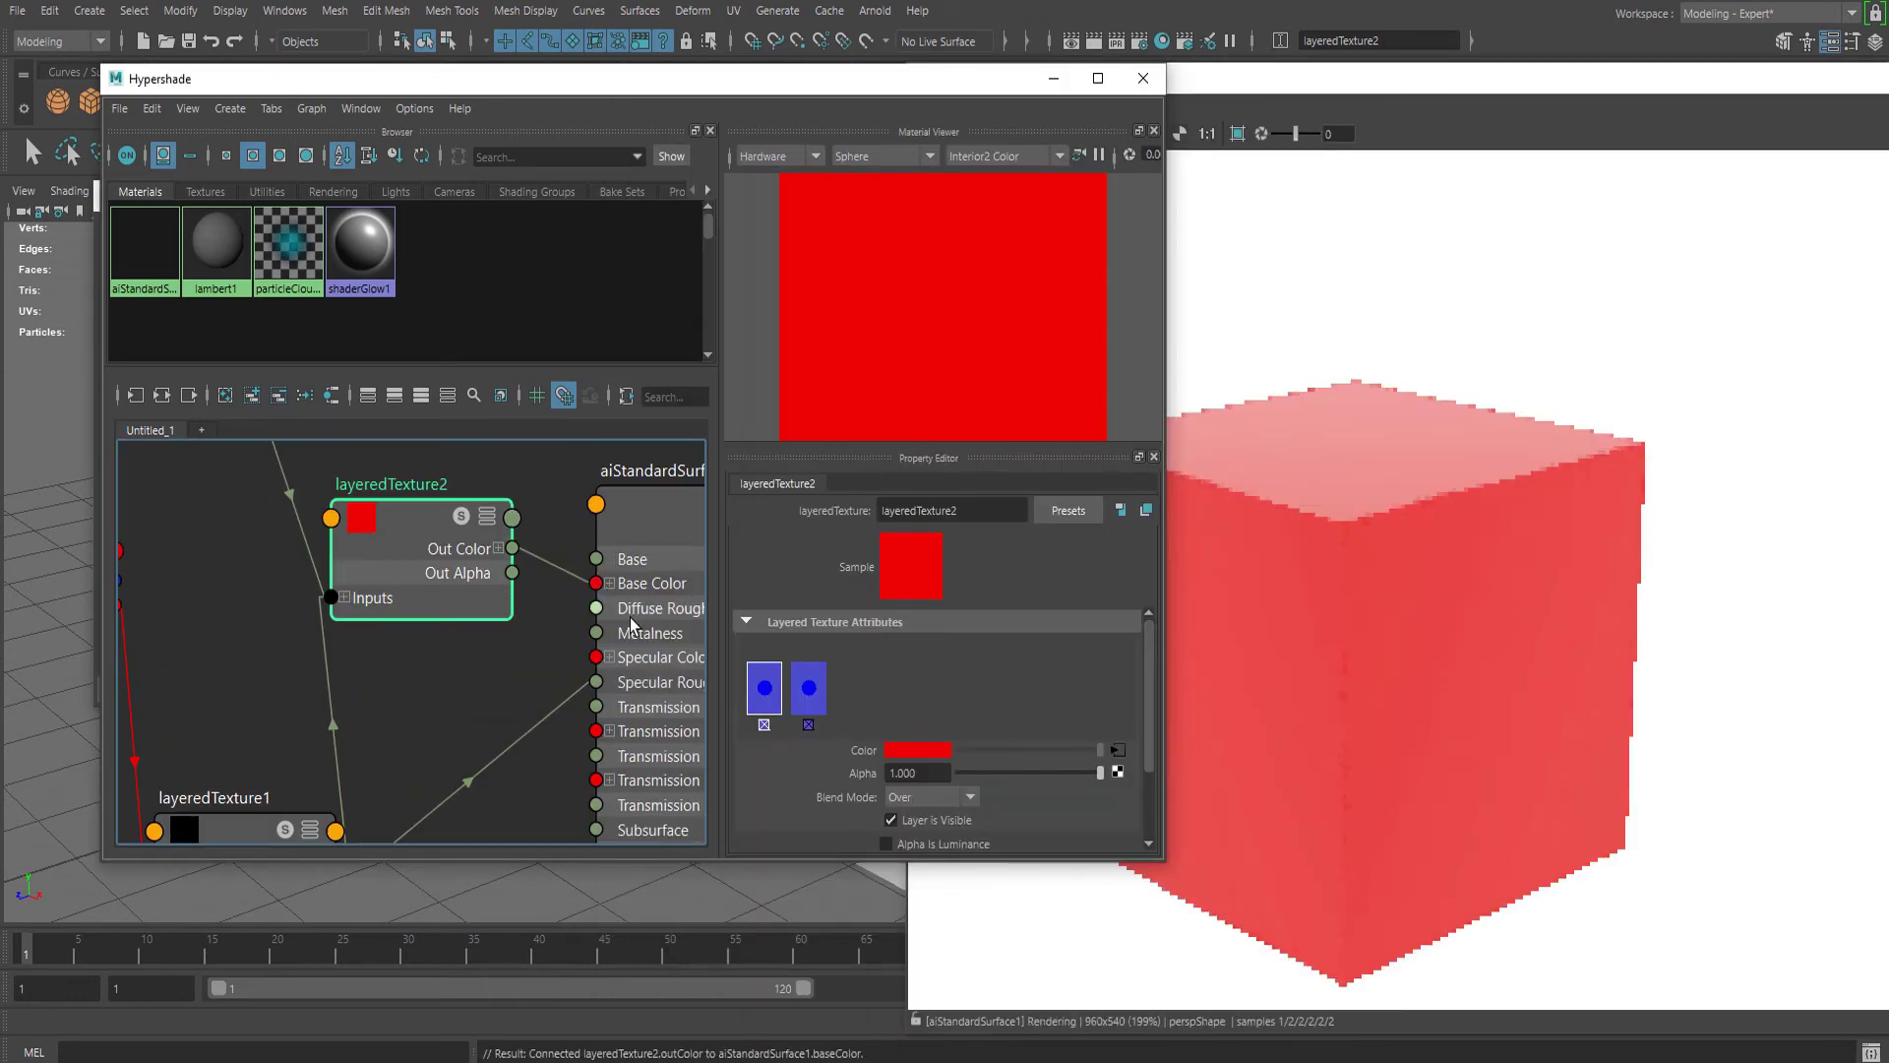
Set the blend mode of layeredTexture2's ramp1 layer to Add
click(935, 797)
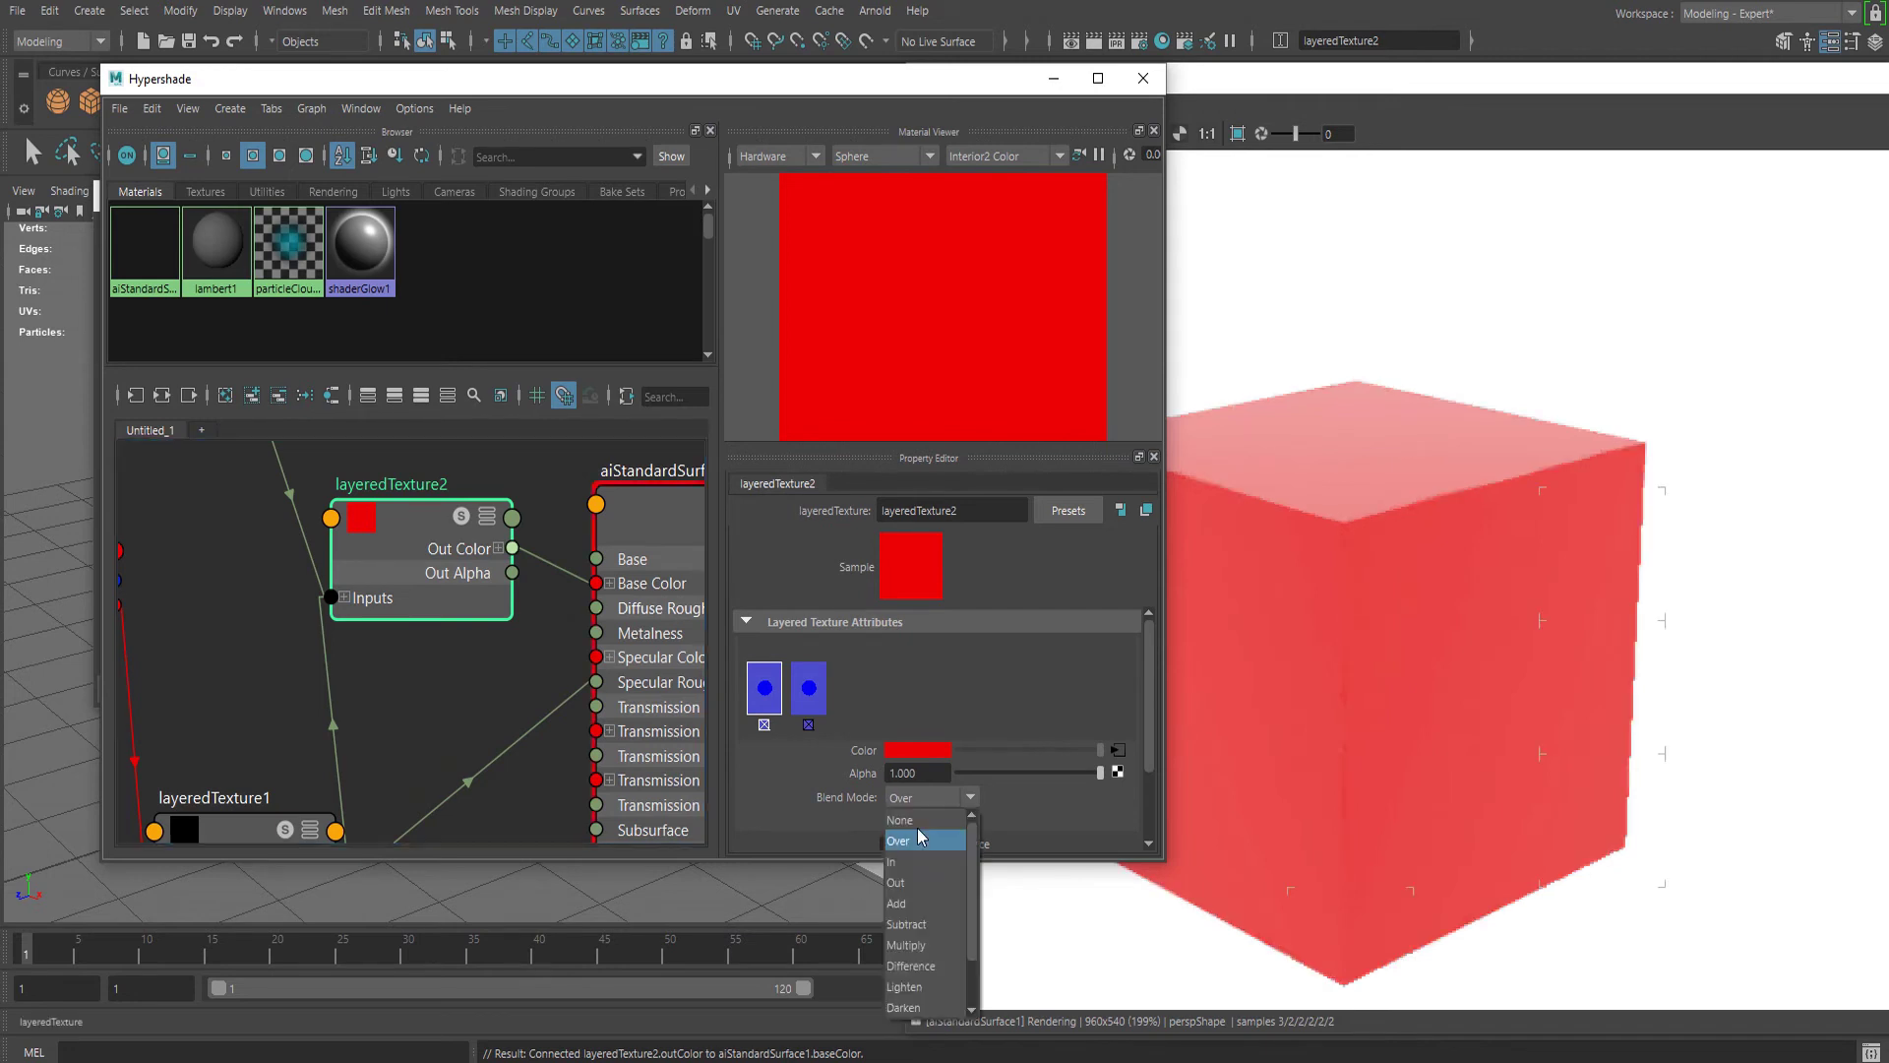
click(900, 906)
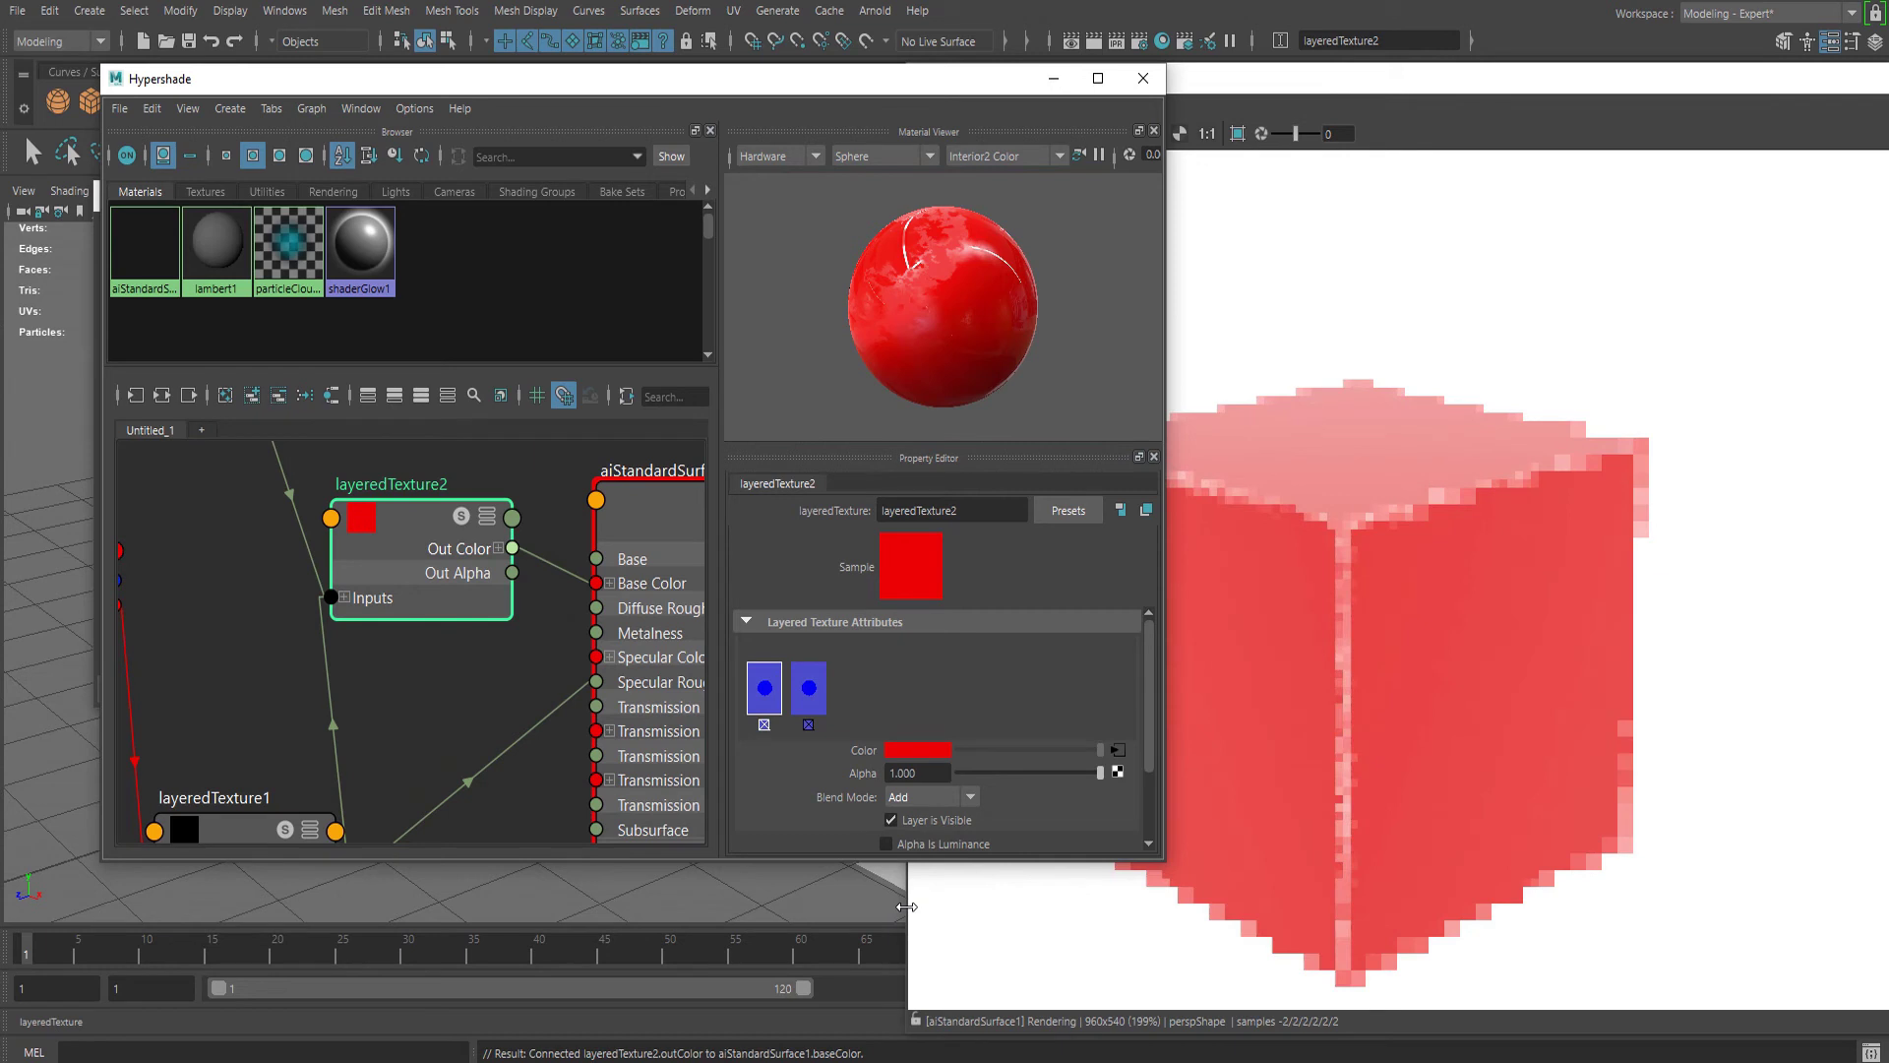
Preview aiStandardSurface1 on the cube, stop the render and move the render window beside the node graph
click(669, 452)
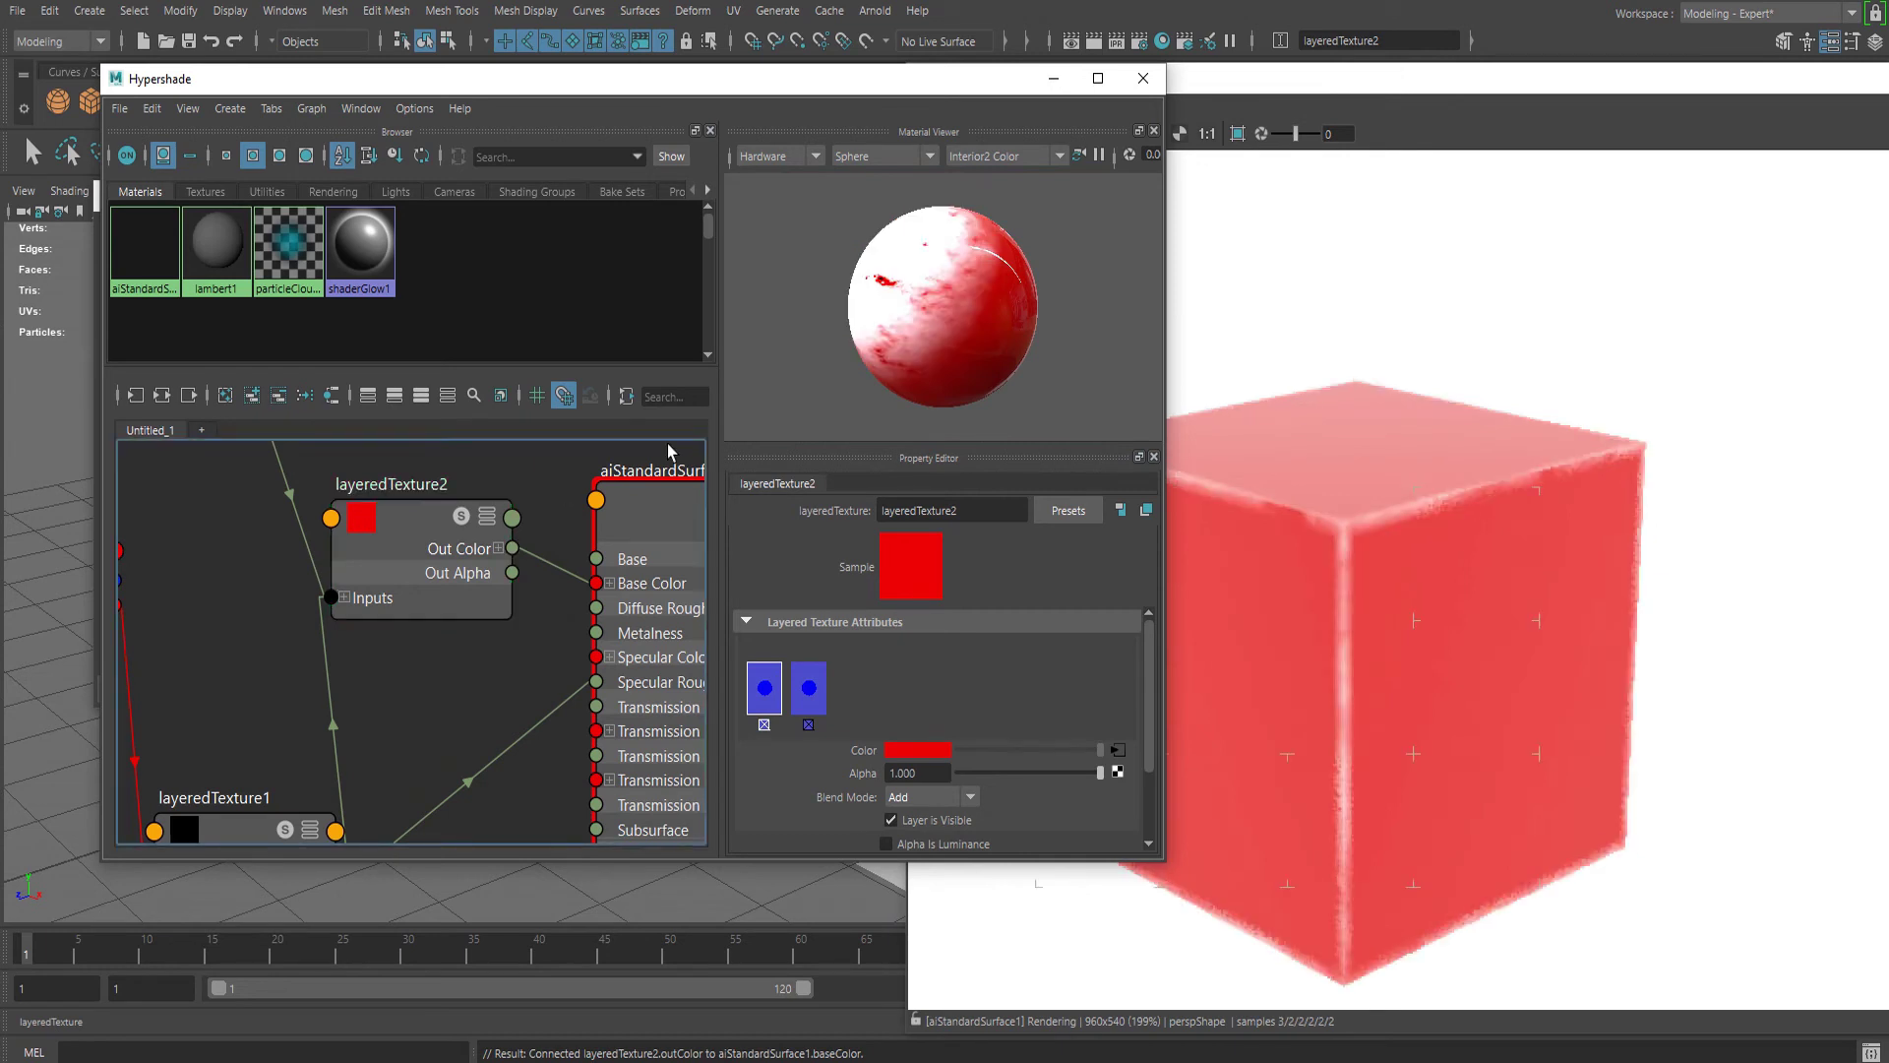
click(1241, 94)
drag(1242, 94, 744, 86)
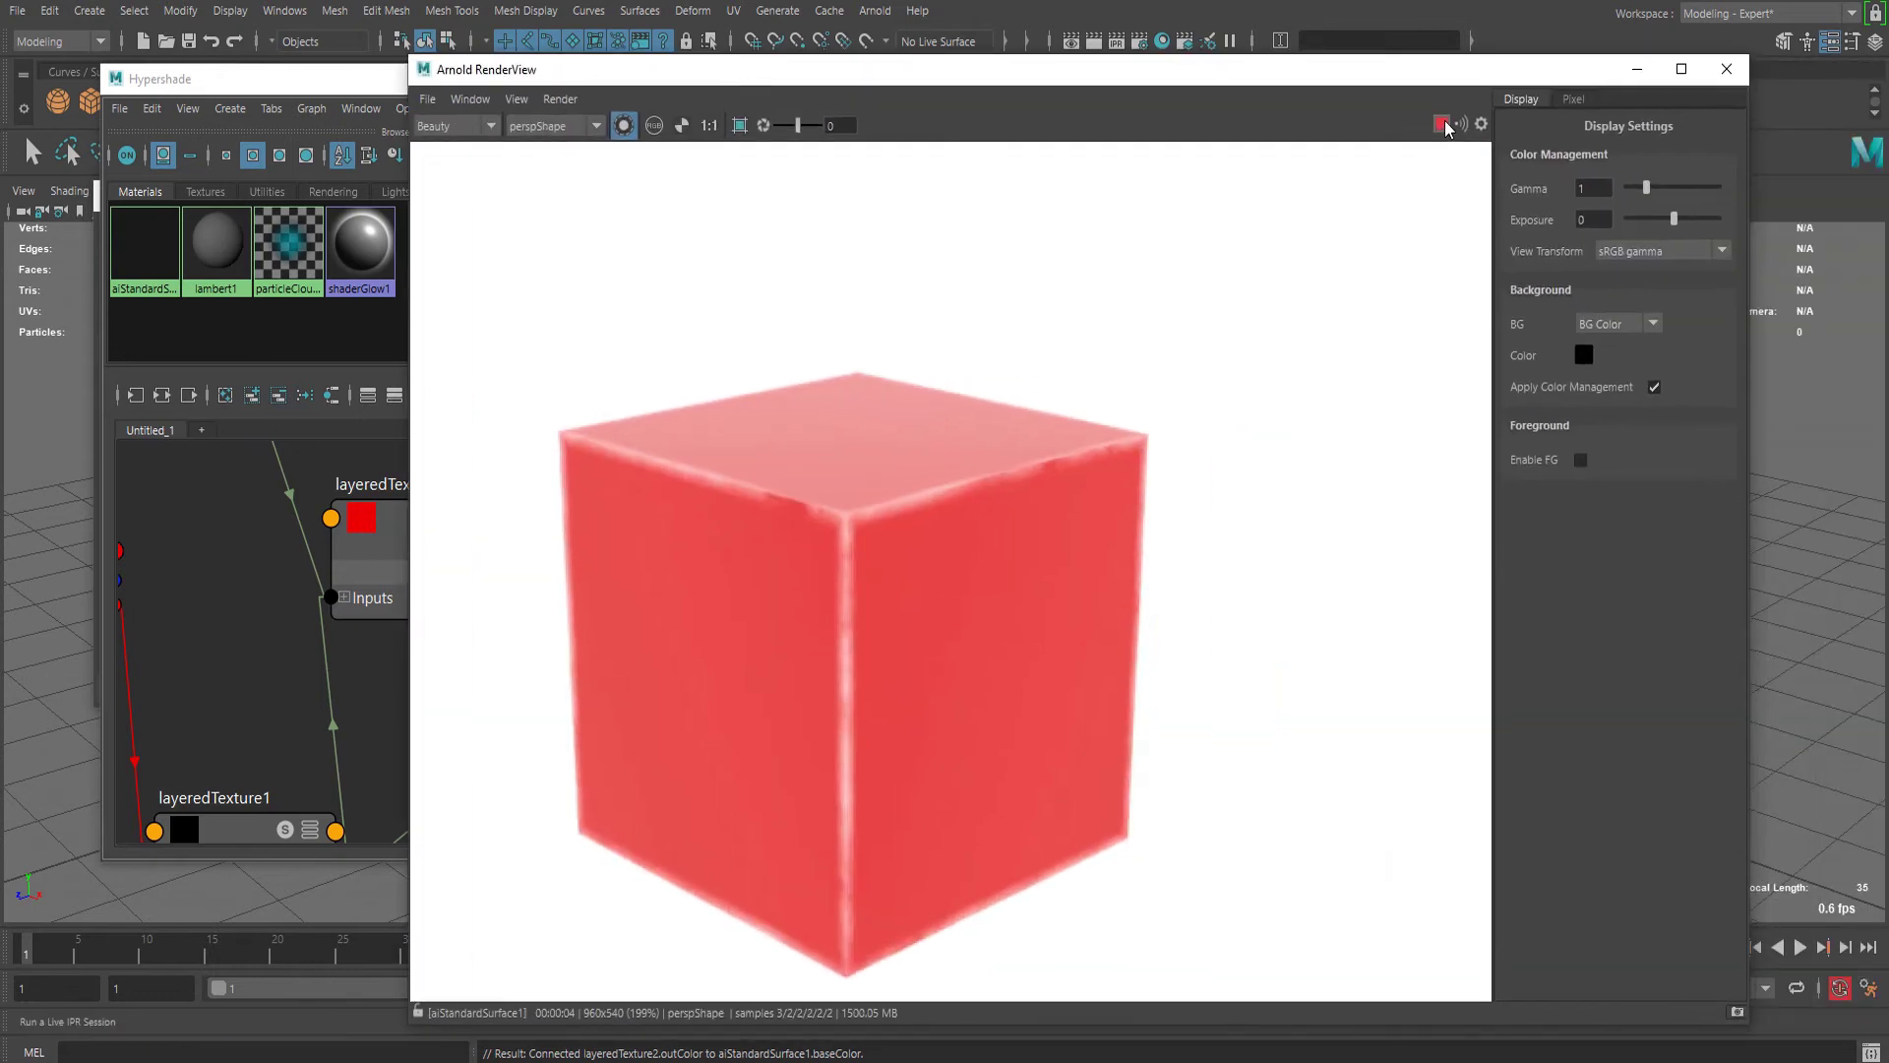
drag(947, 63, 1518, 43)
scroll(439, 740, down, 3)
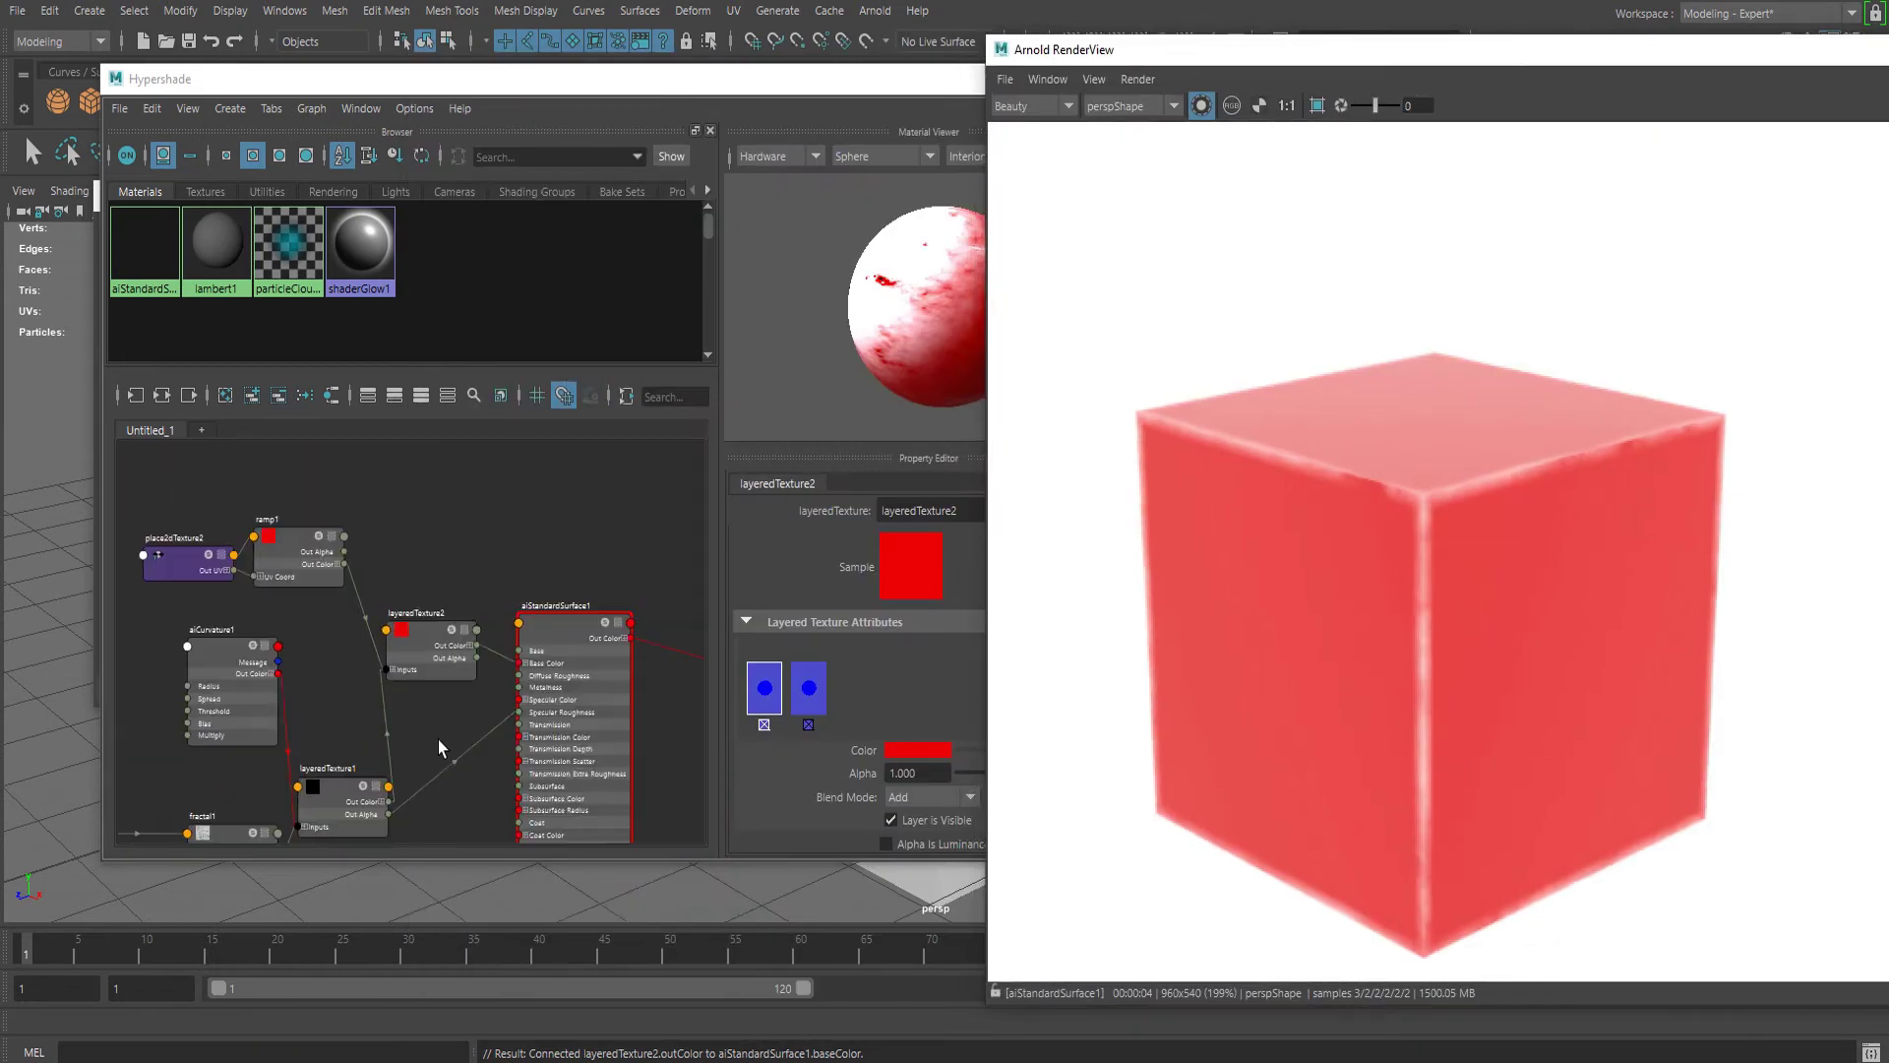
Select layeredTexture1 in the node graph and shift the render window slightly clear of the Hypershade
scroll(439, 736, up, 3)
alt+middle_drag(442, 717, 438, 582)
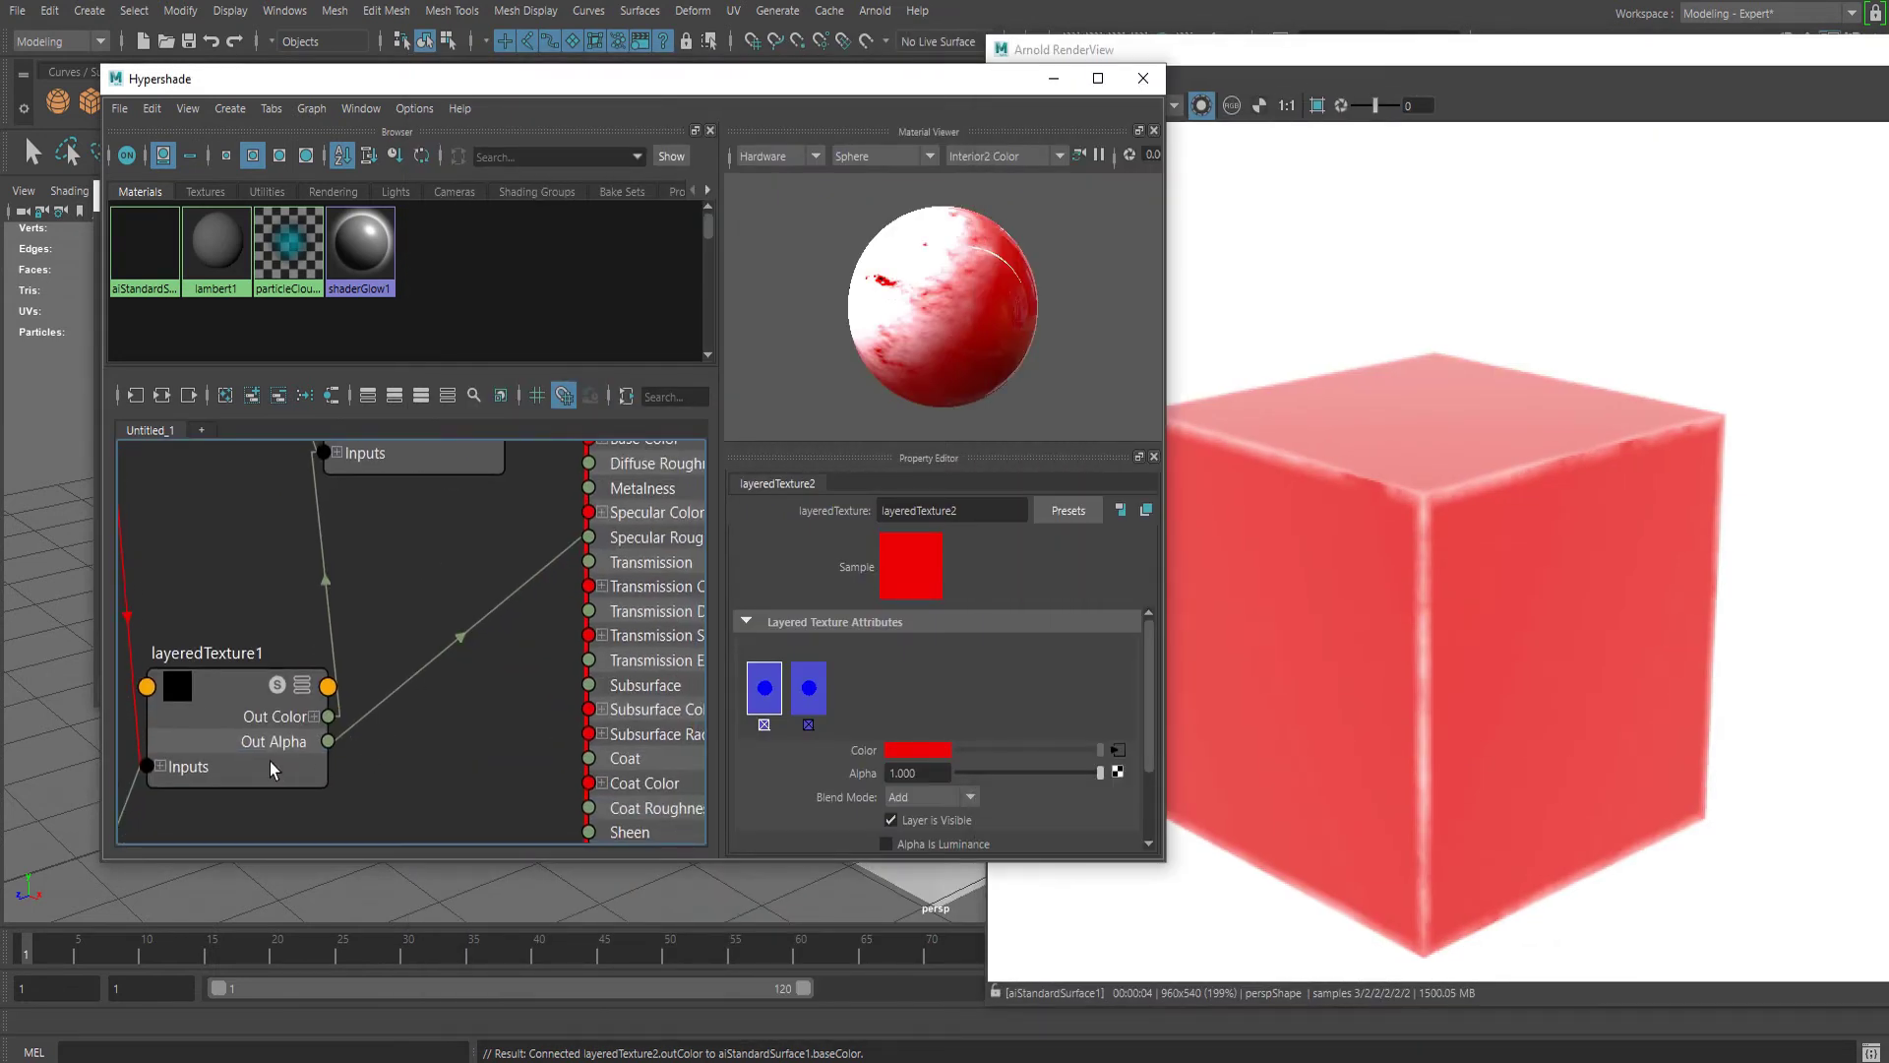
drag(269, 760, 257, 734)
scroll(280, 722, down, 3)
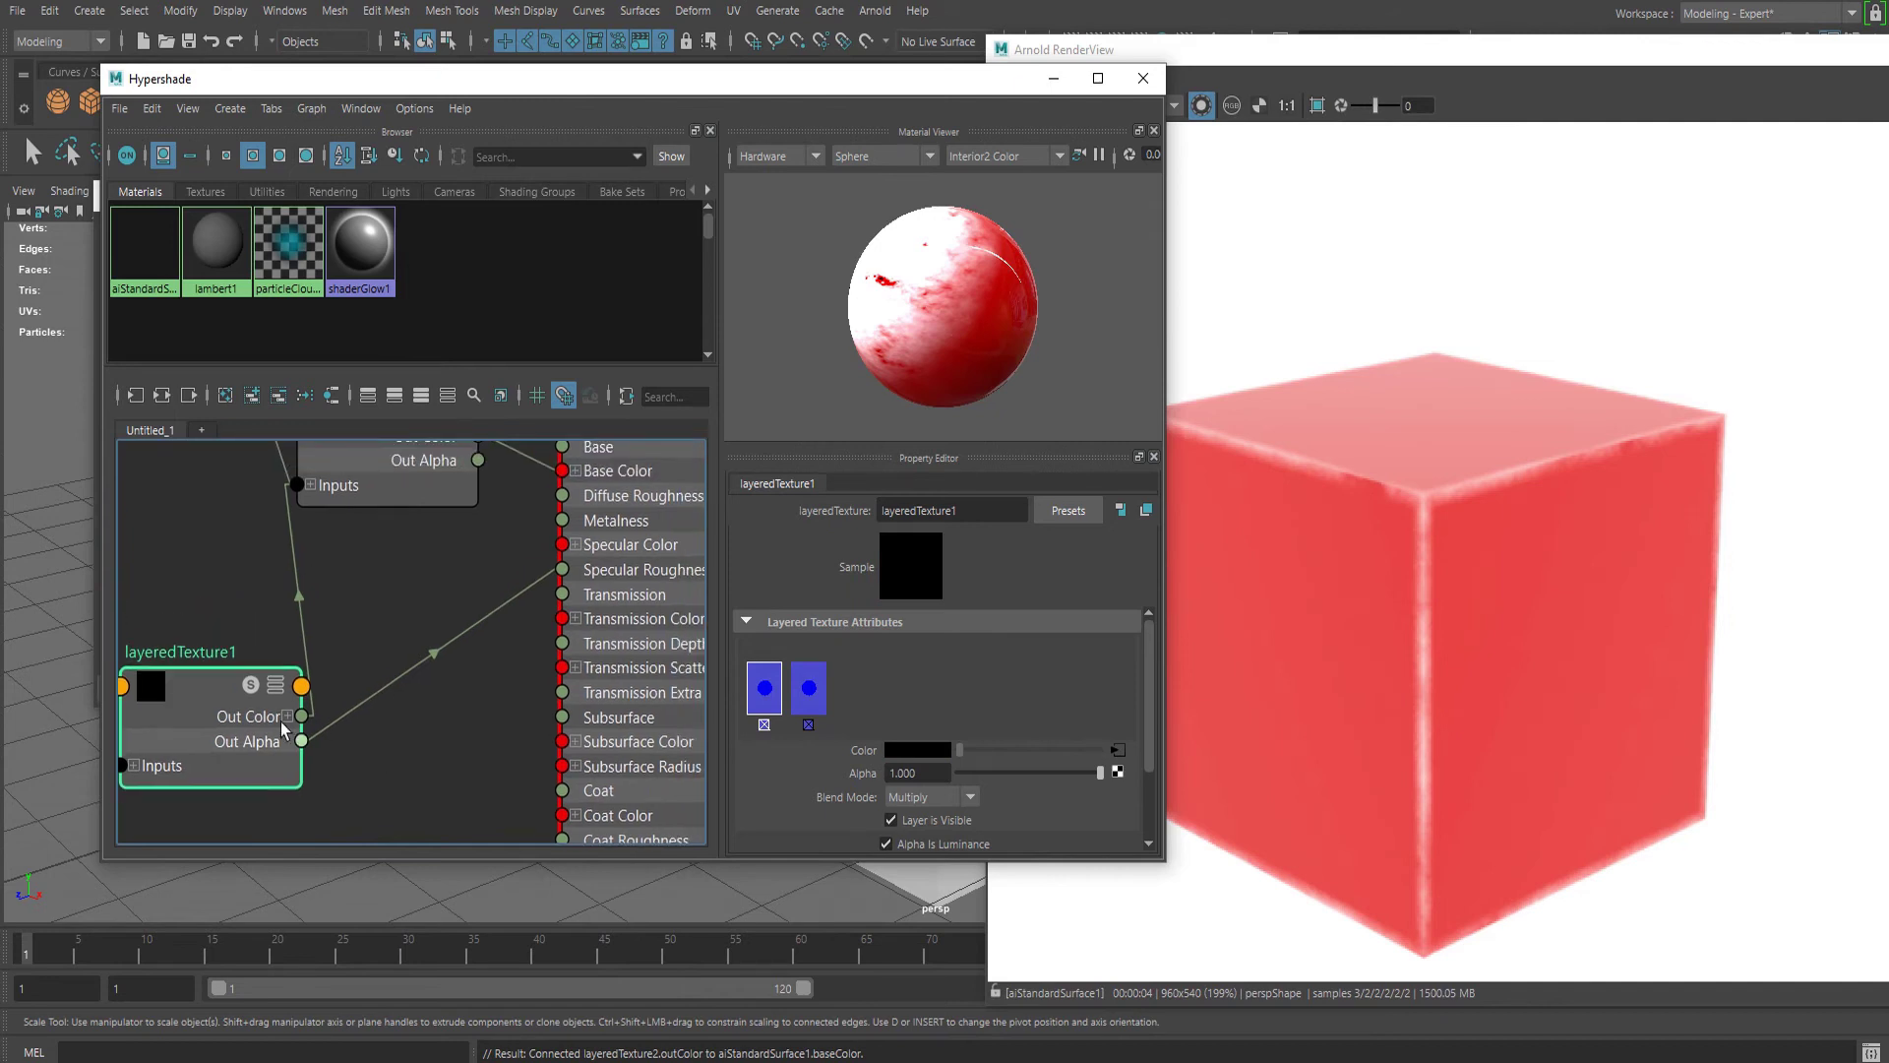
scroll(258, 738, up, 3)
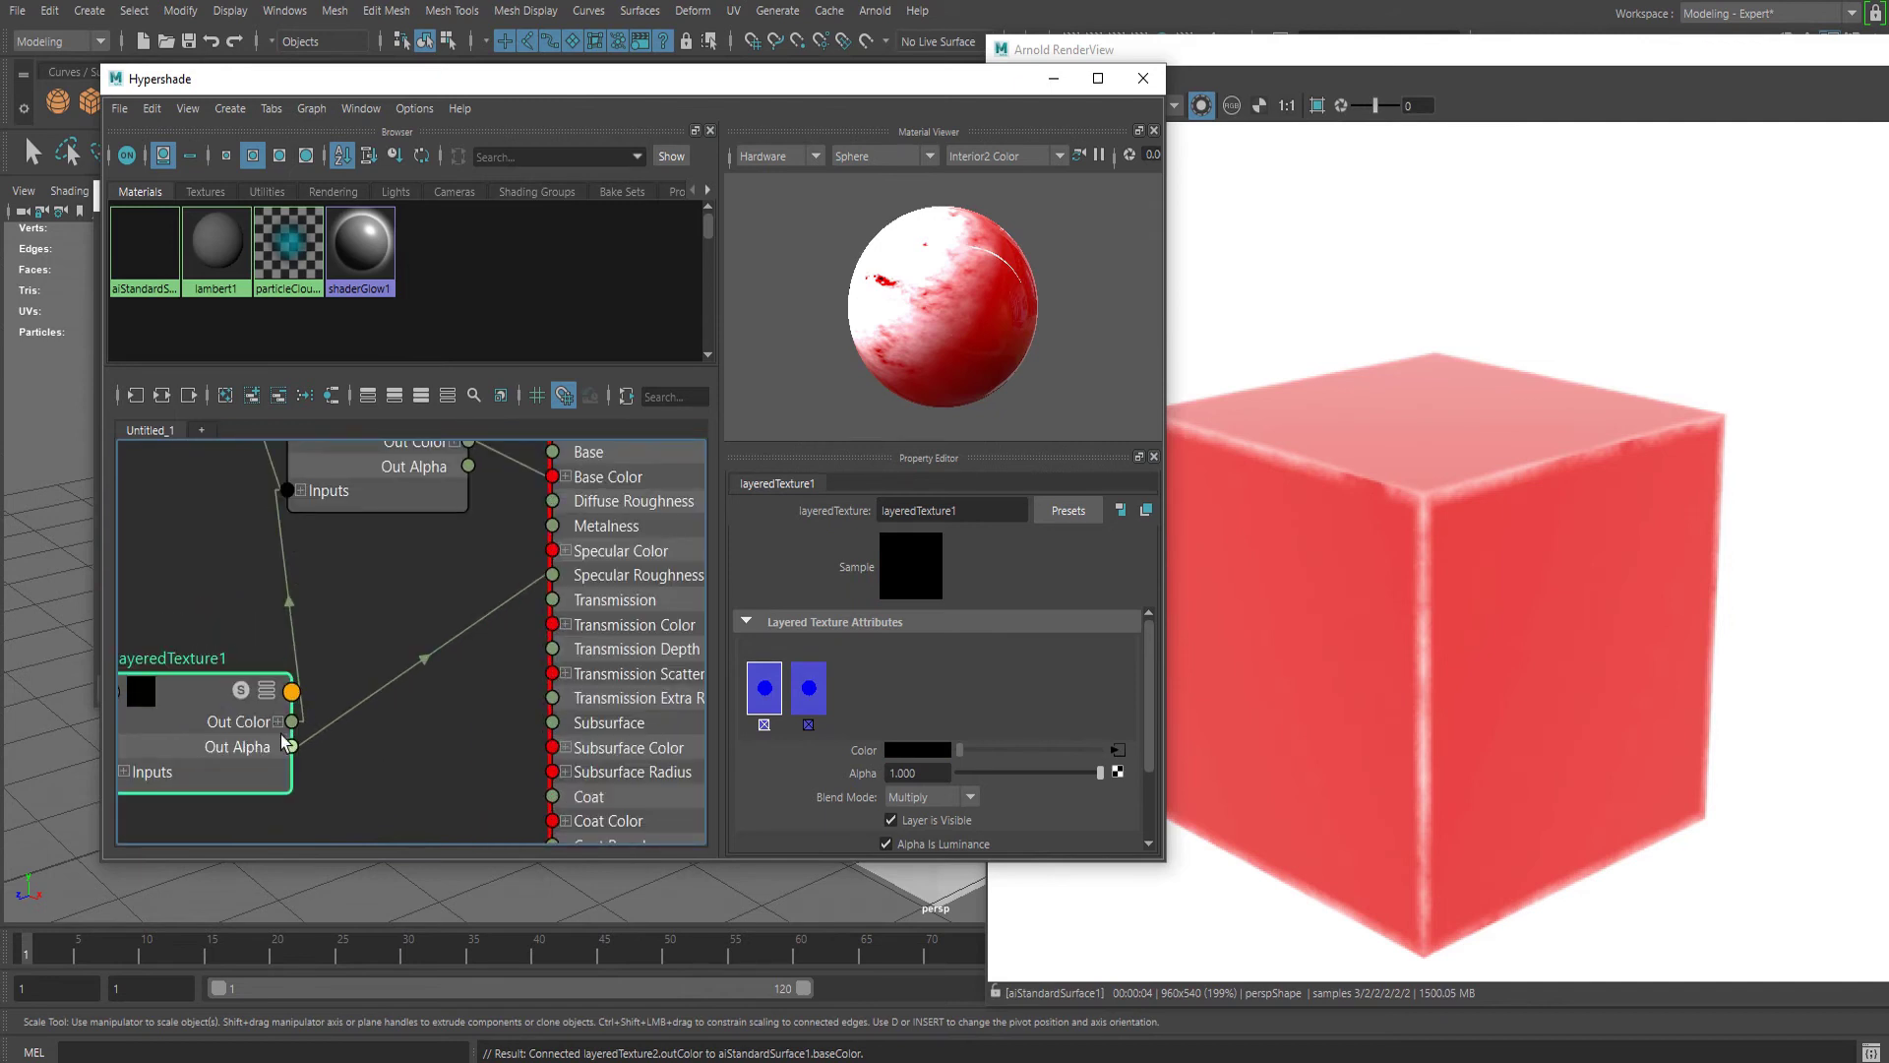
alt+middle_drag(430, 733, 453, 726)
click(1227, 51)
drag(1227, 51, 1268, 89)
Create a reverse node in the empty space between layeredTexture1 and aiStandardSurface1
alt+middle_drag(411, 780, 490, 712)
click(487, 717)
key(Tab)
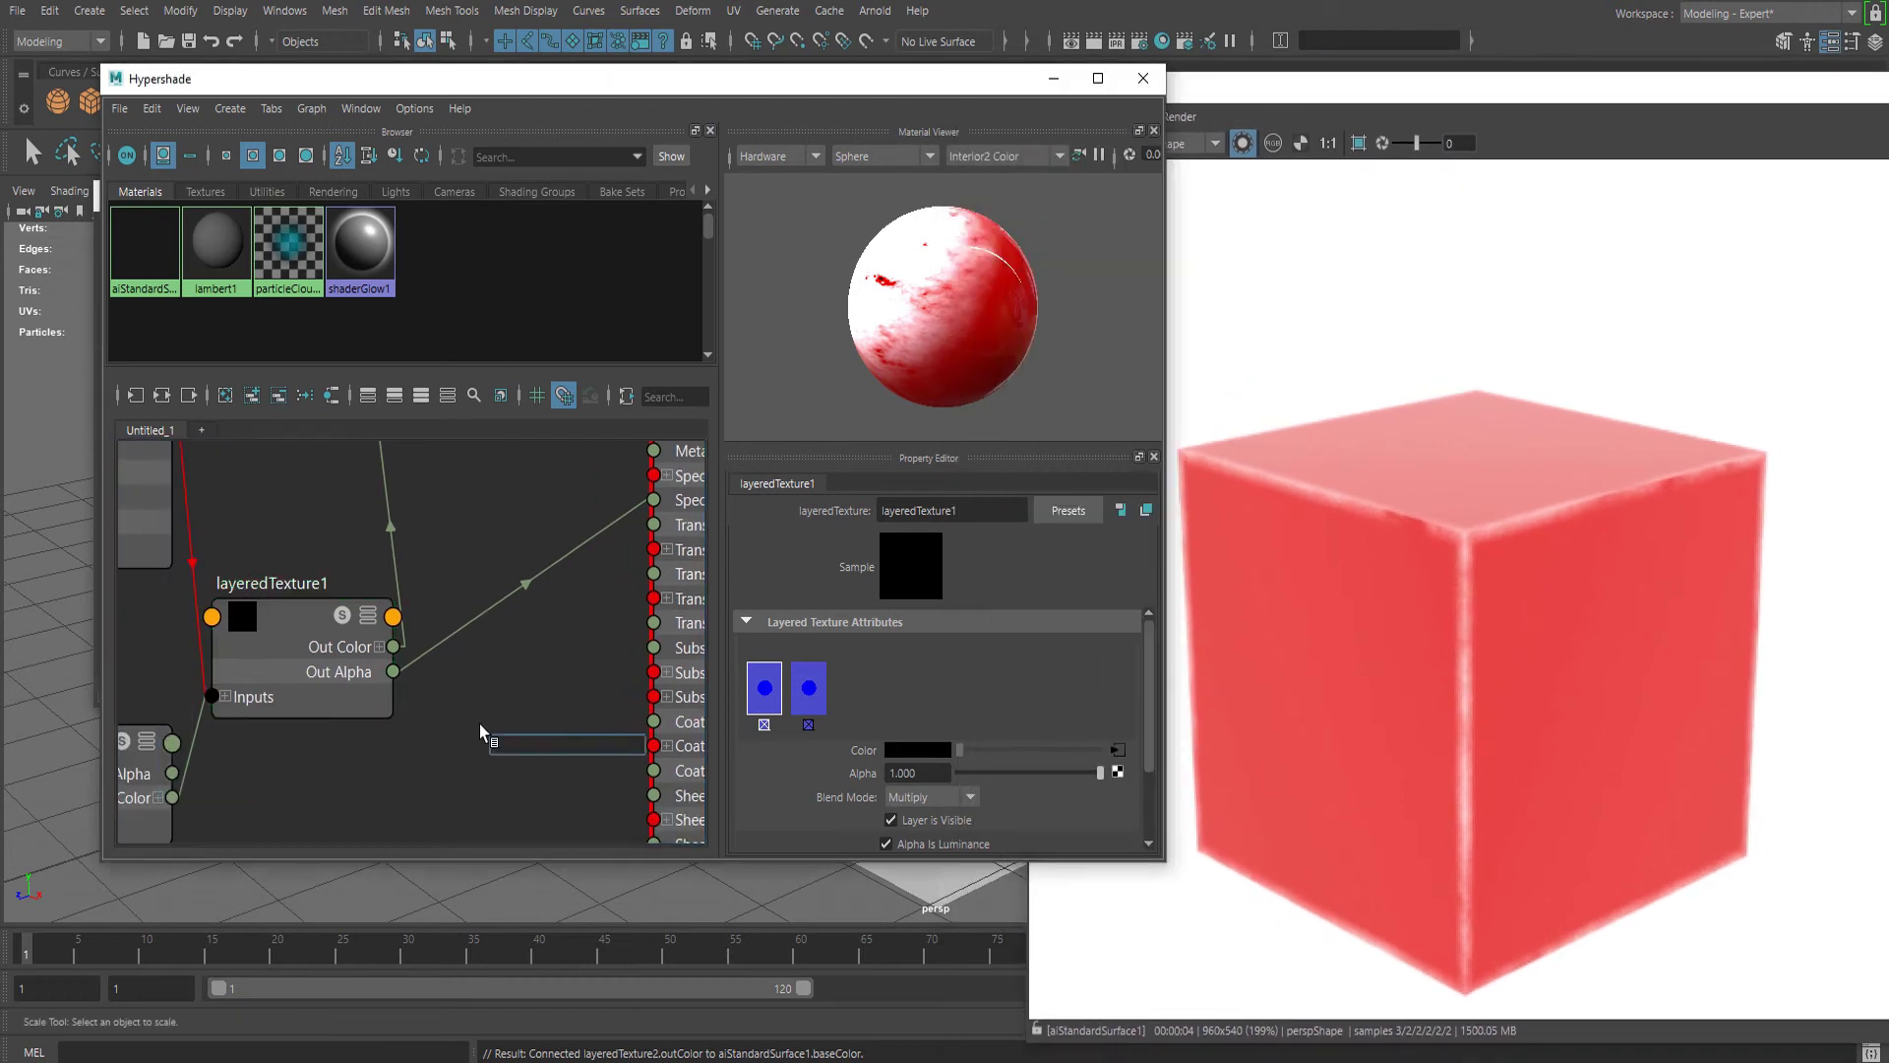
text(rever)
key(Down)
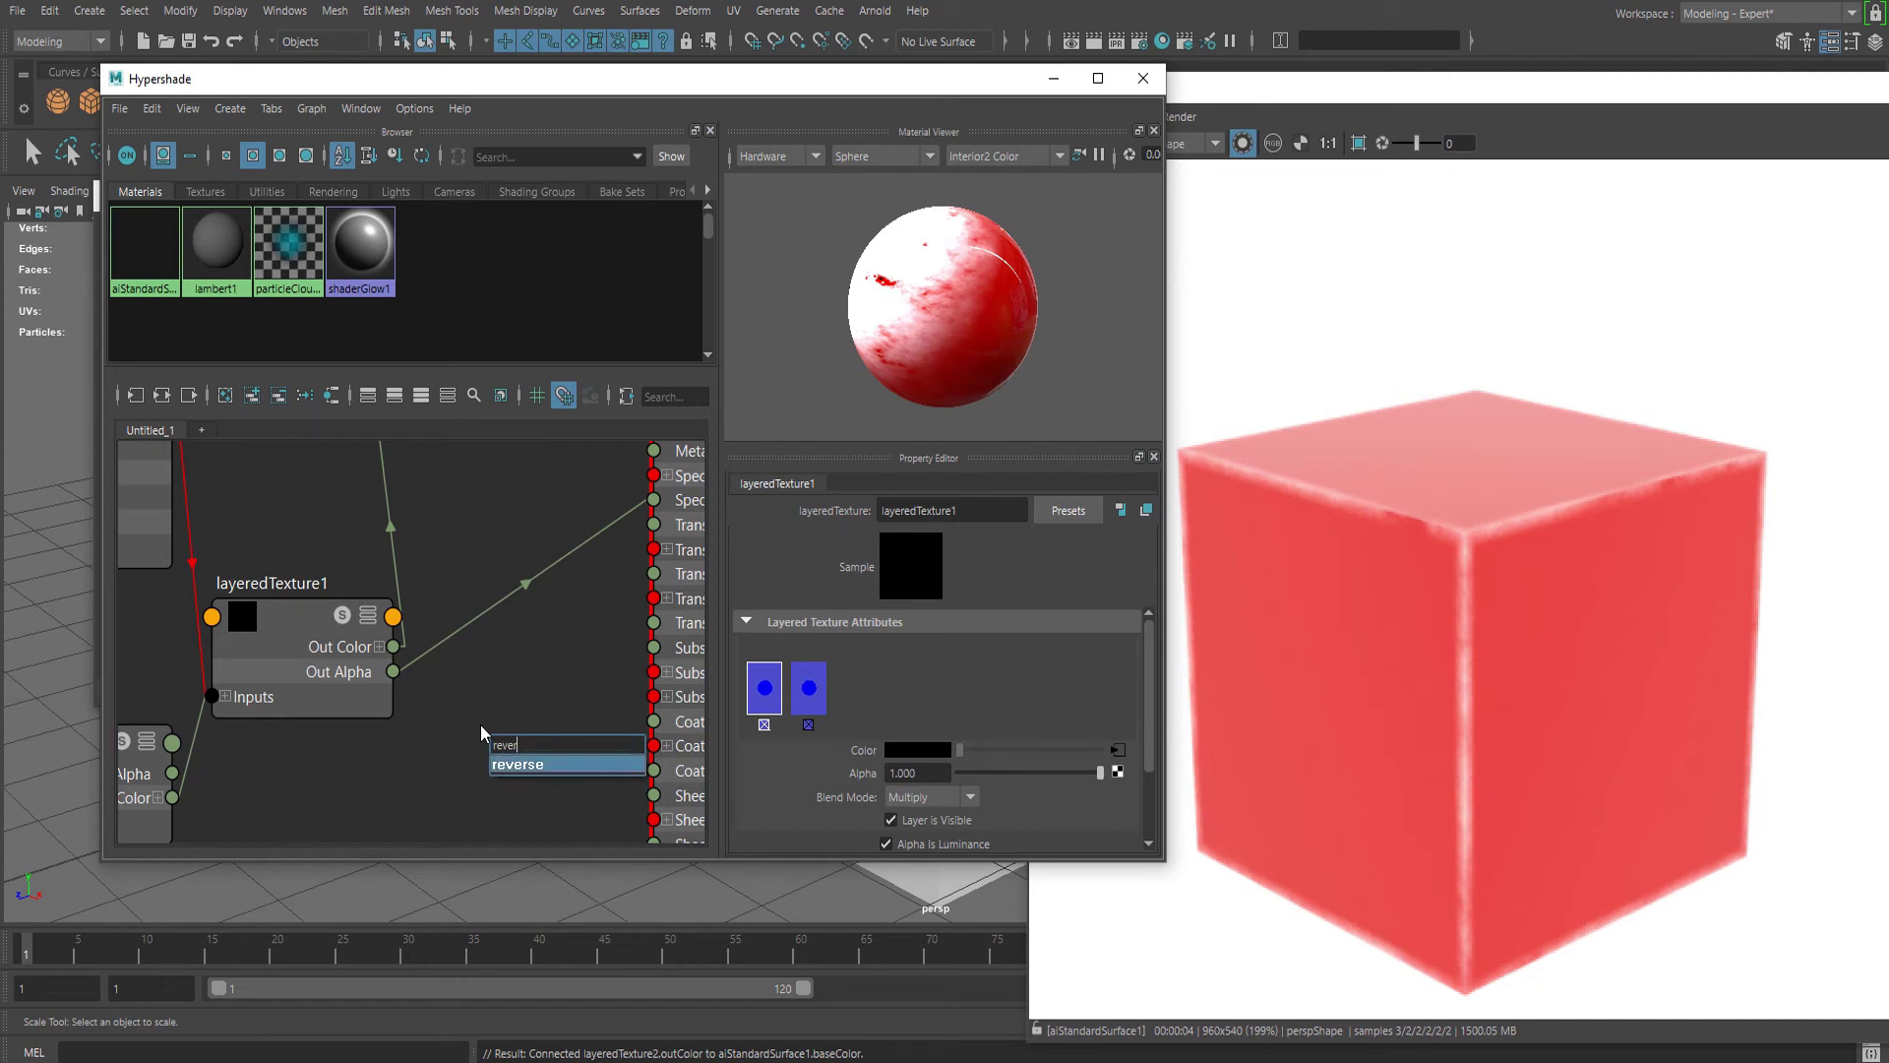
key(Return)
Connect layeredTexture1's Out Alpha to Input X of reverse1 and place reverse1 below layeredTexture1
alt+middle_drag(394, 758, 400, 711)
drag(398, 622, 507, 664)
click(509, 765)
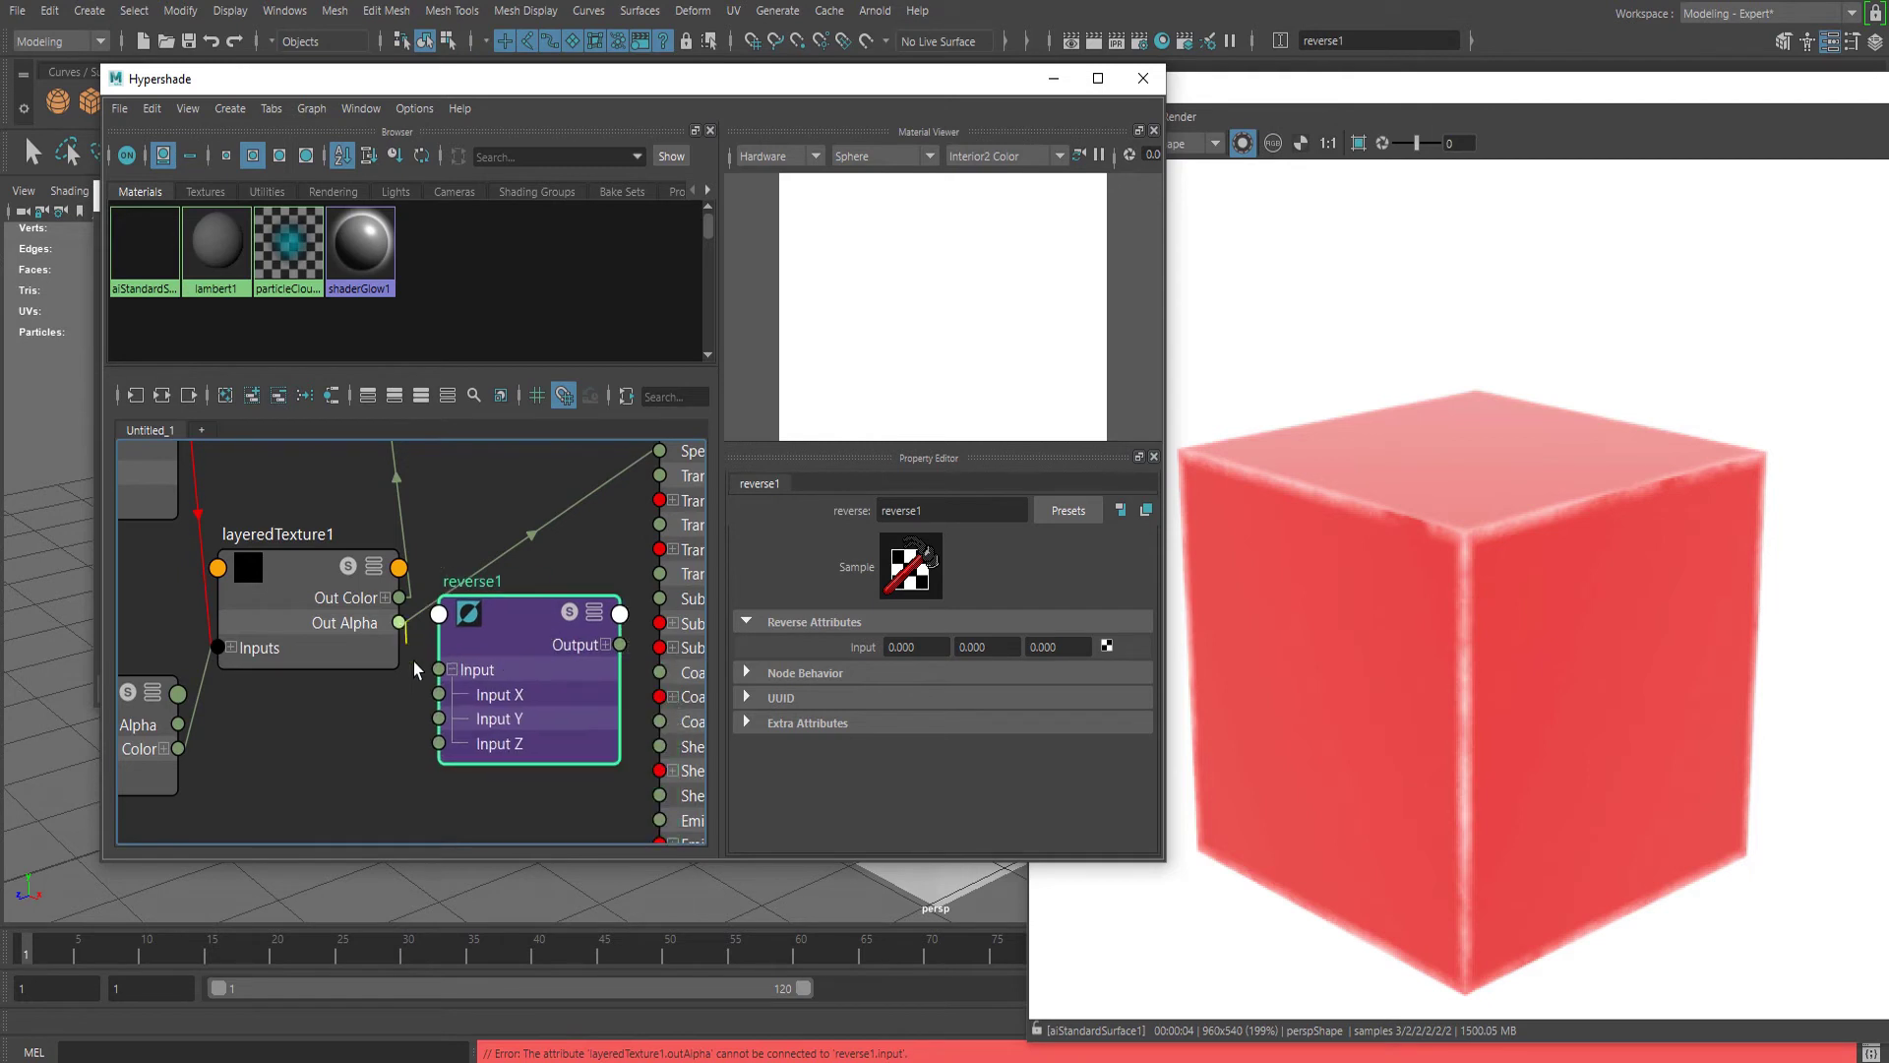
drag(398, 621, 443, 695)
drag(507, 627, 373, 769)
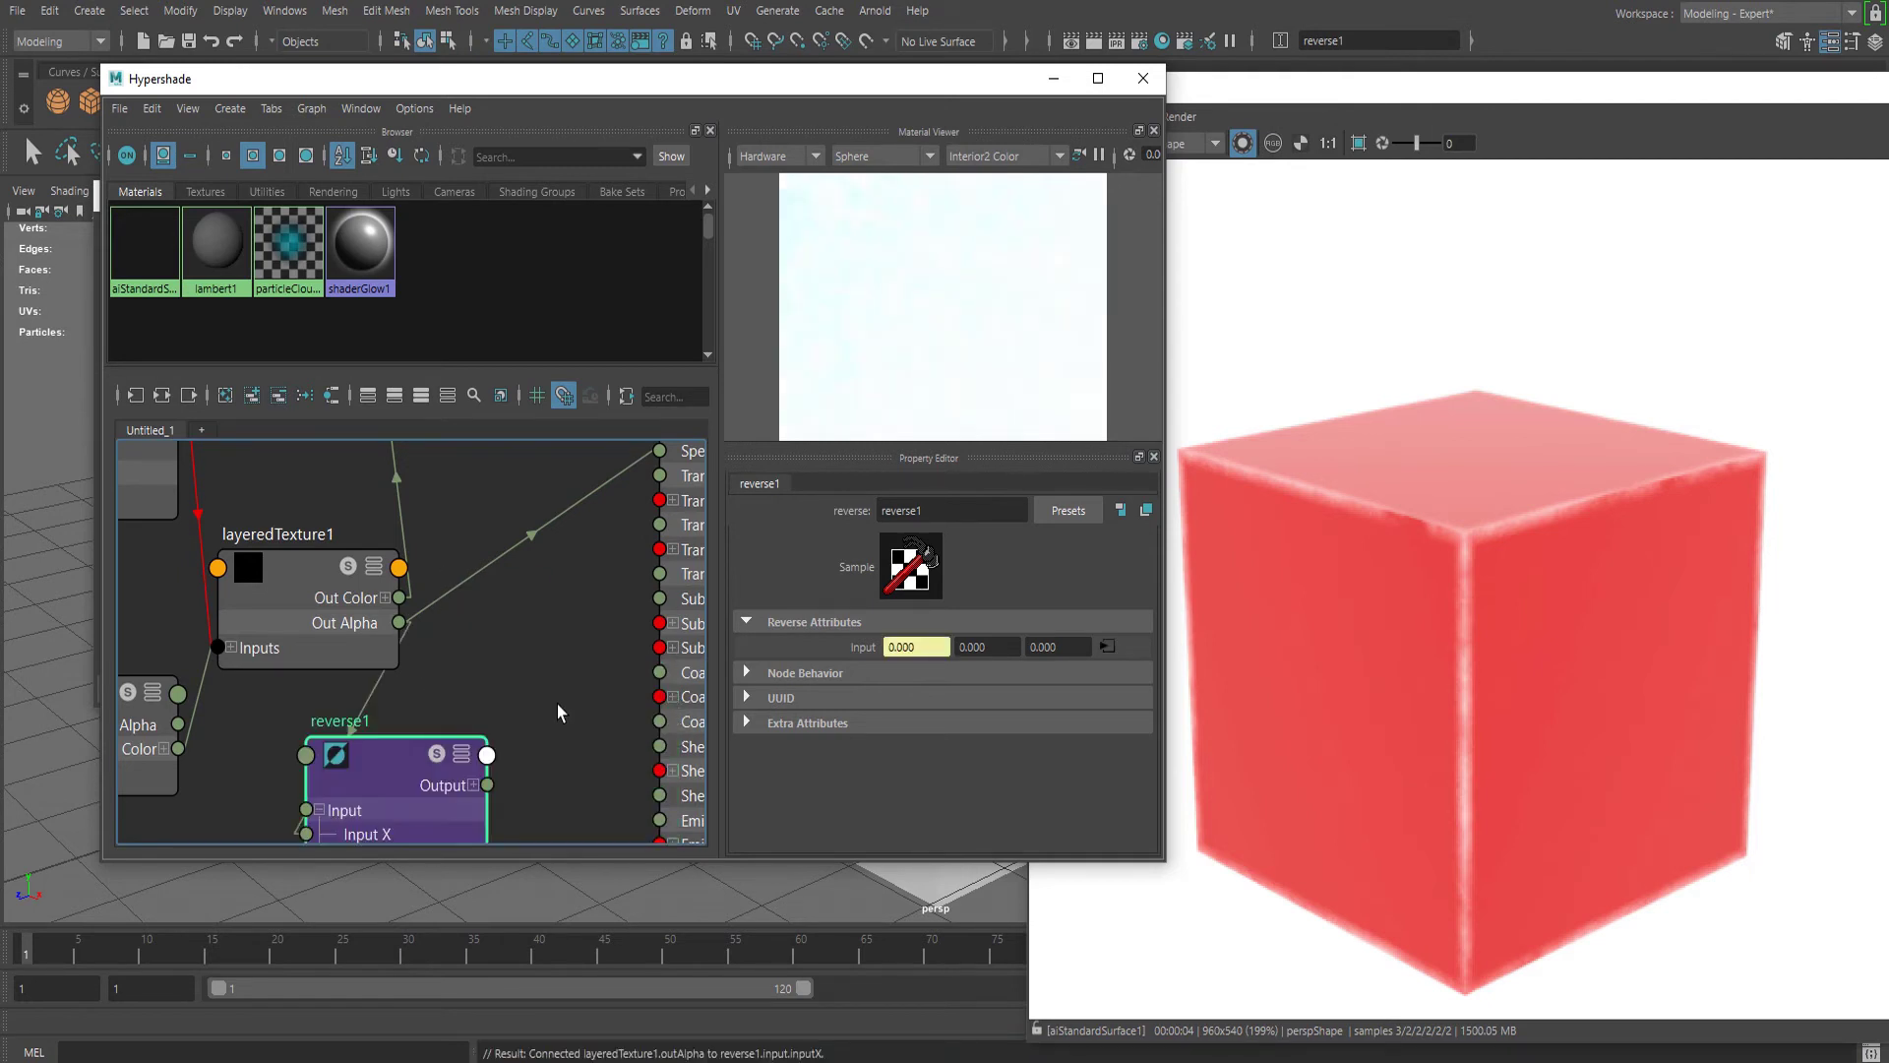
Connect reverse1's Output X to the Specular Roughness of aiStandardSurface1
alt+middle_drag(538, 653, 466, 640)
scroll(466, 637, down, 3)
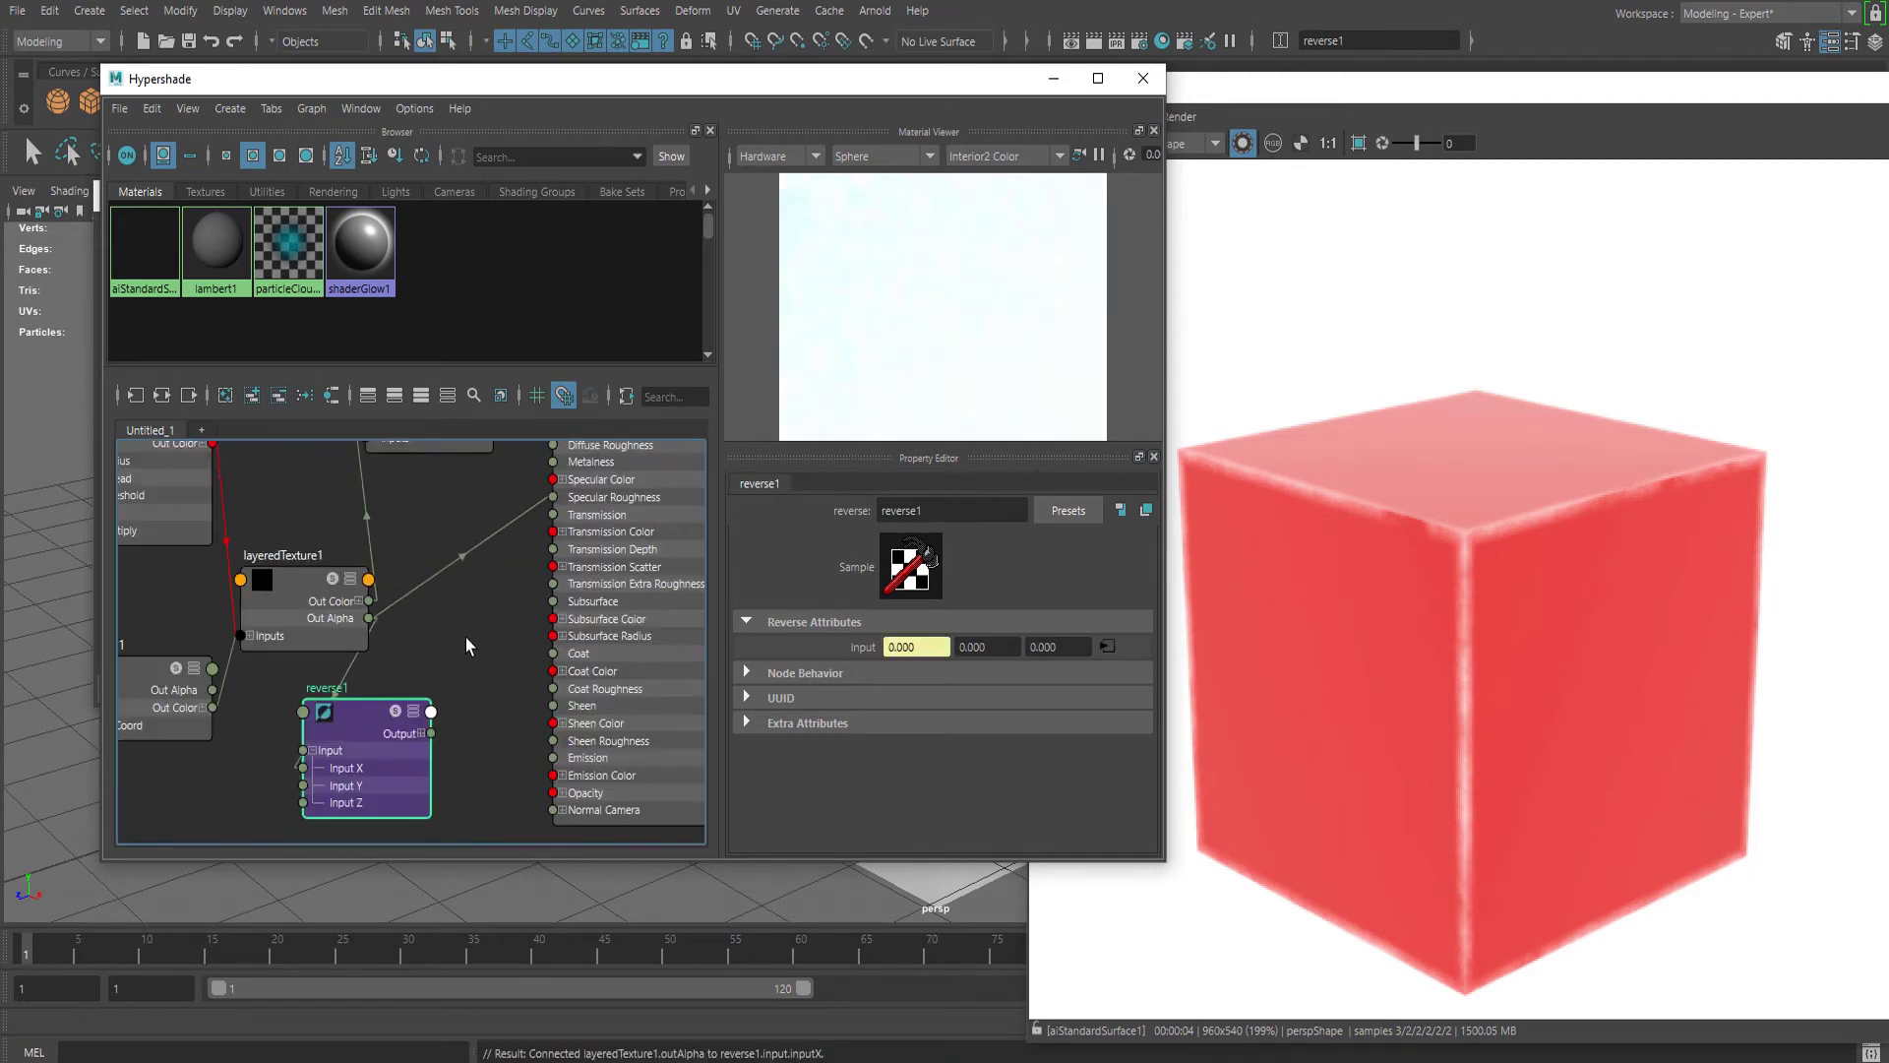
click(421, 734)
drag(431, 750, 553, 496)
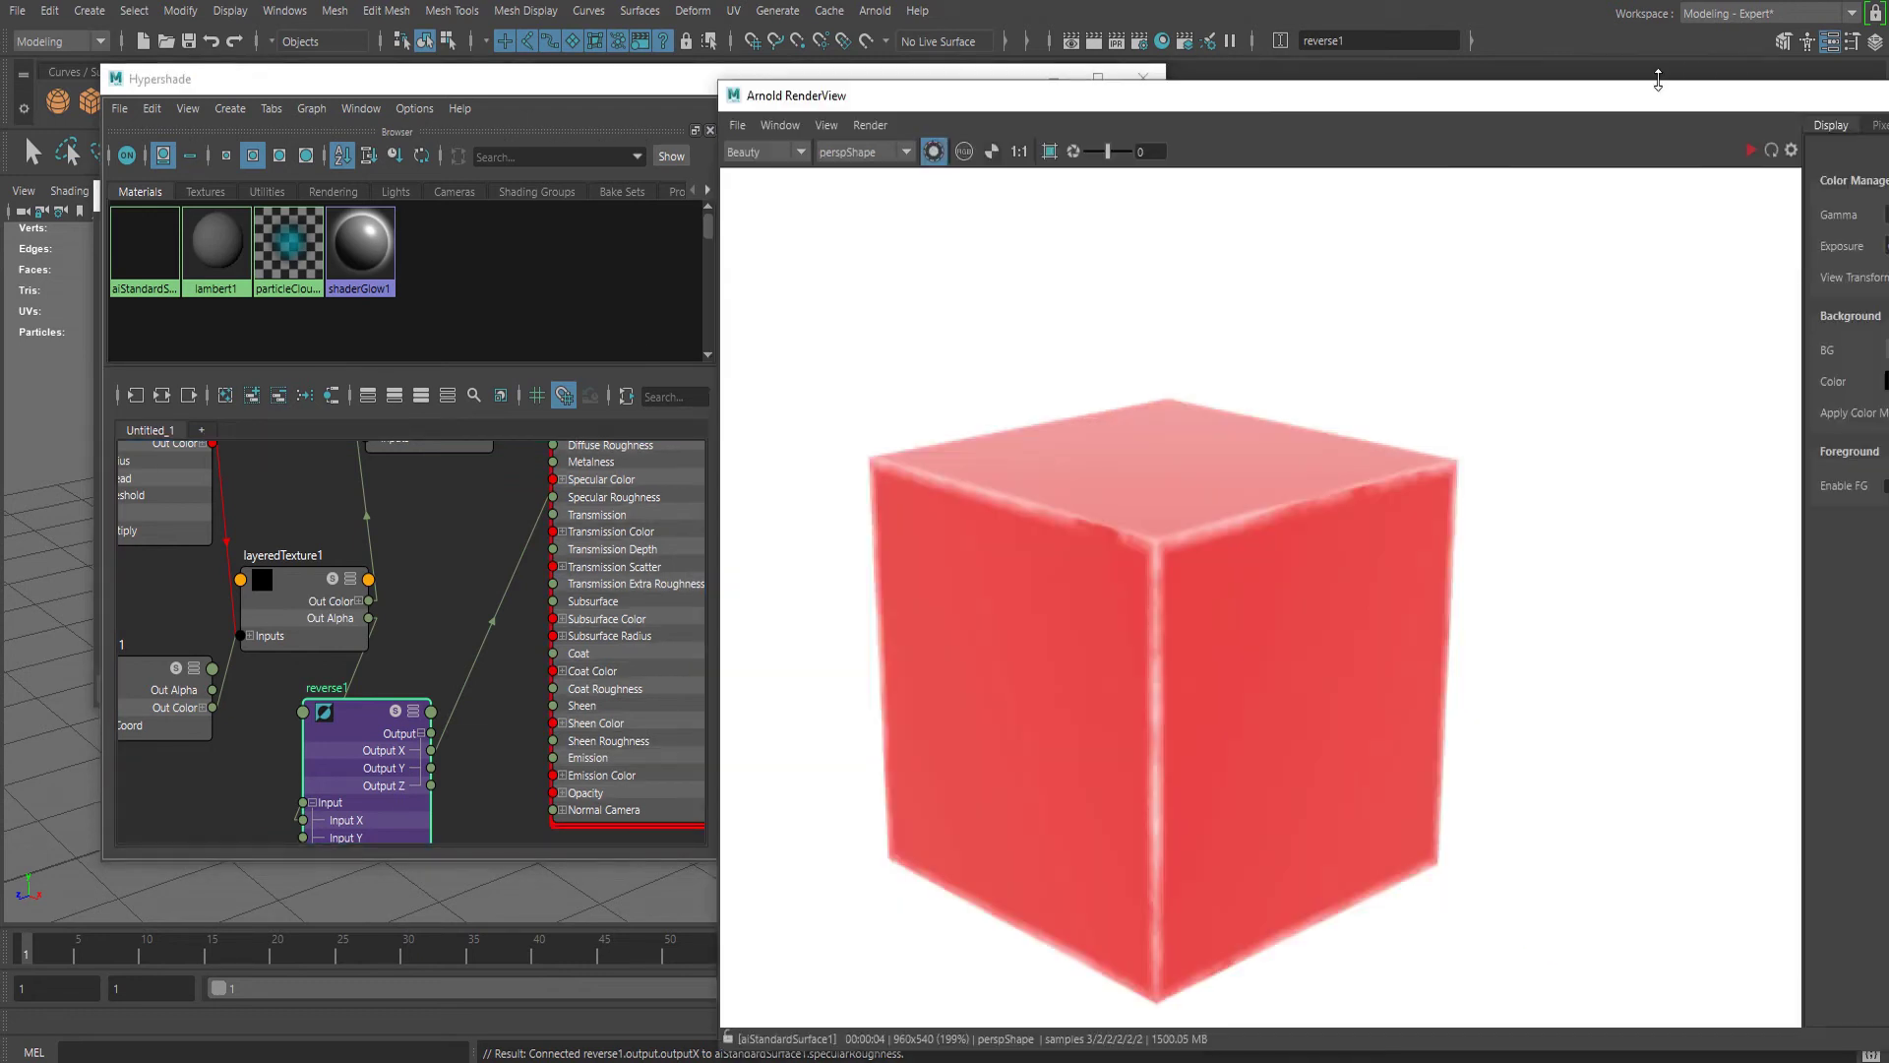
Select aiStandardSurface1 and restart the Arnold render to preview the inverted roughness mask on the cube
click(1753, 151)
click(1752, 151)
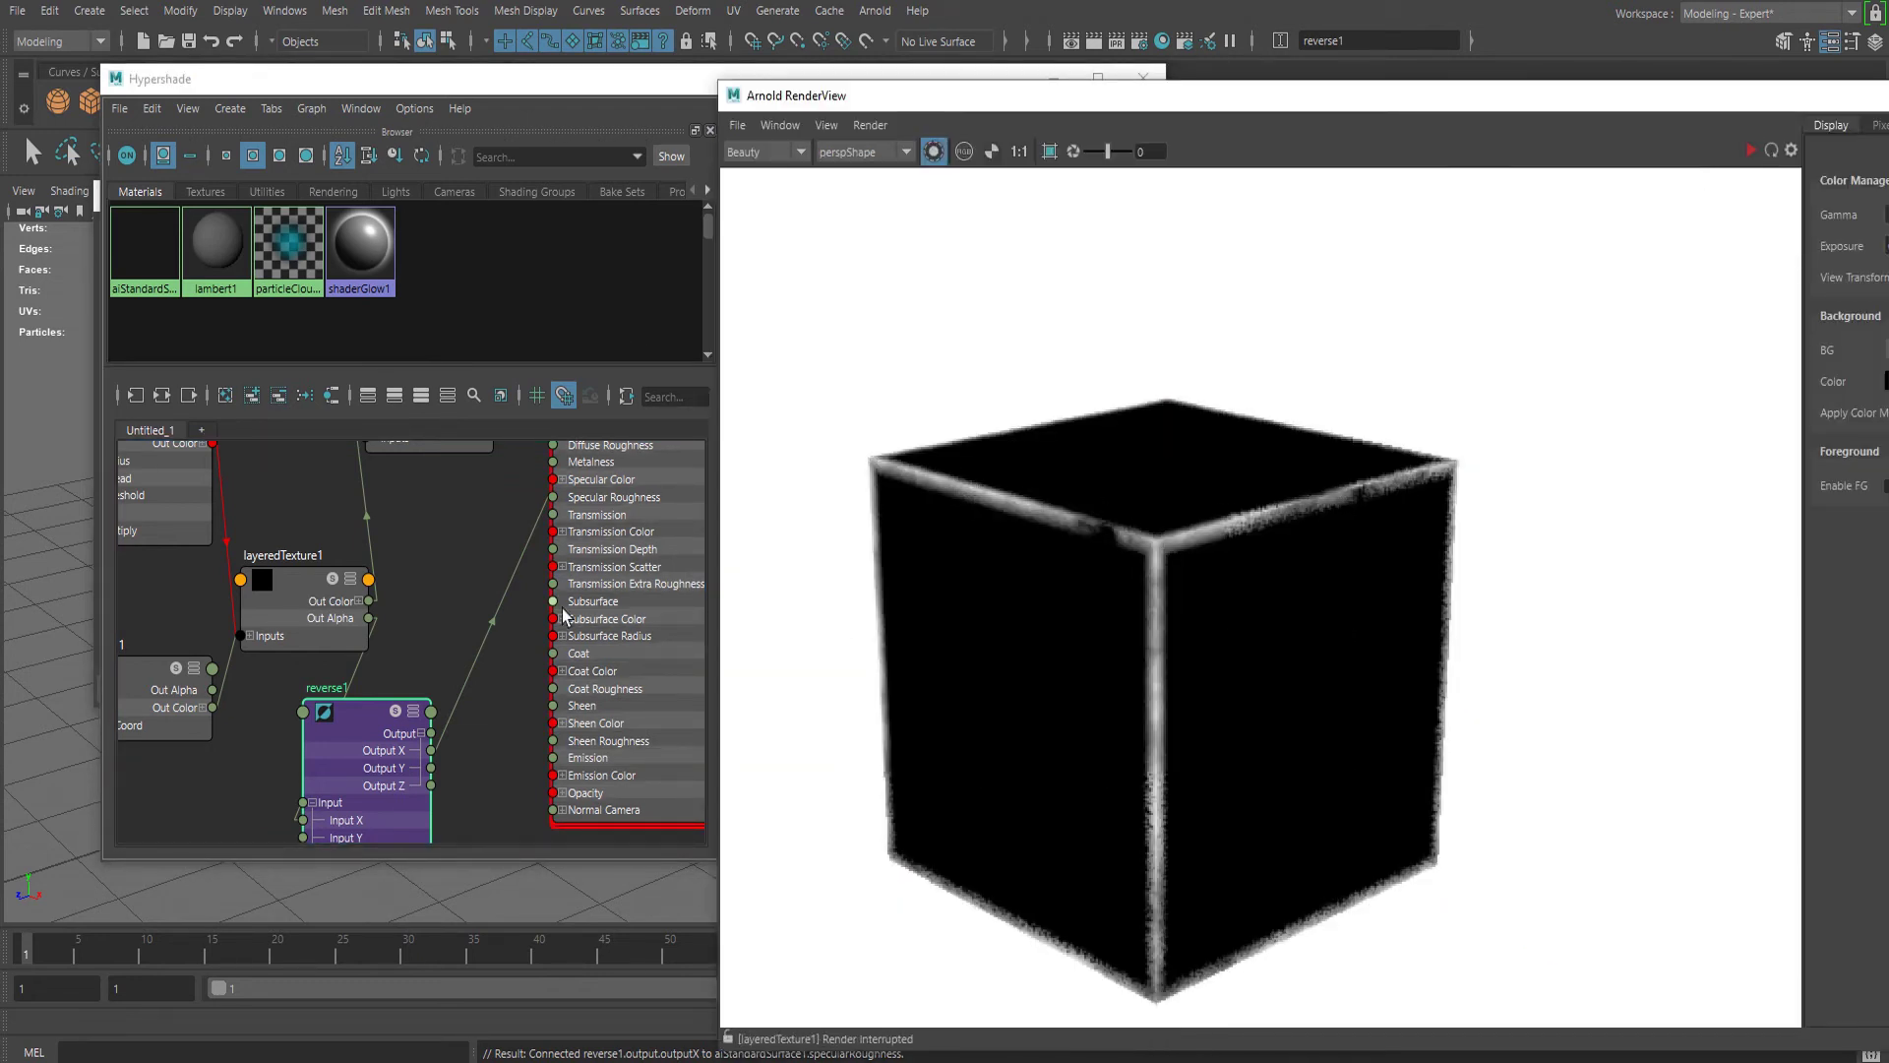
drag(611, 607, 611, 584)
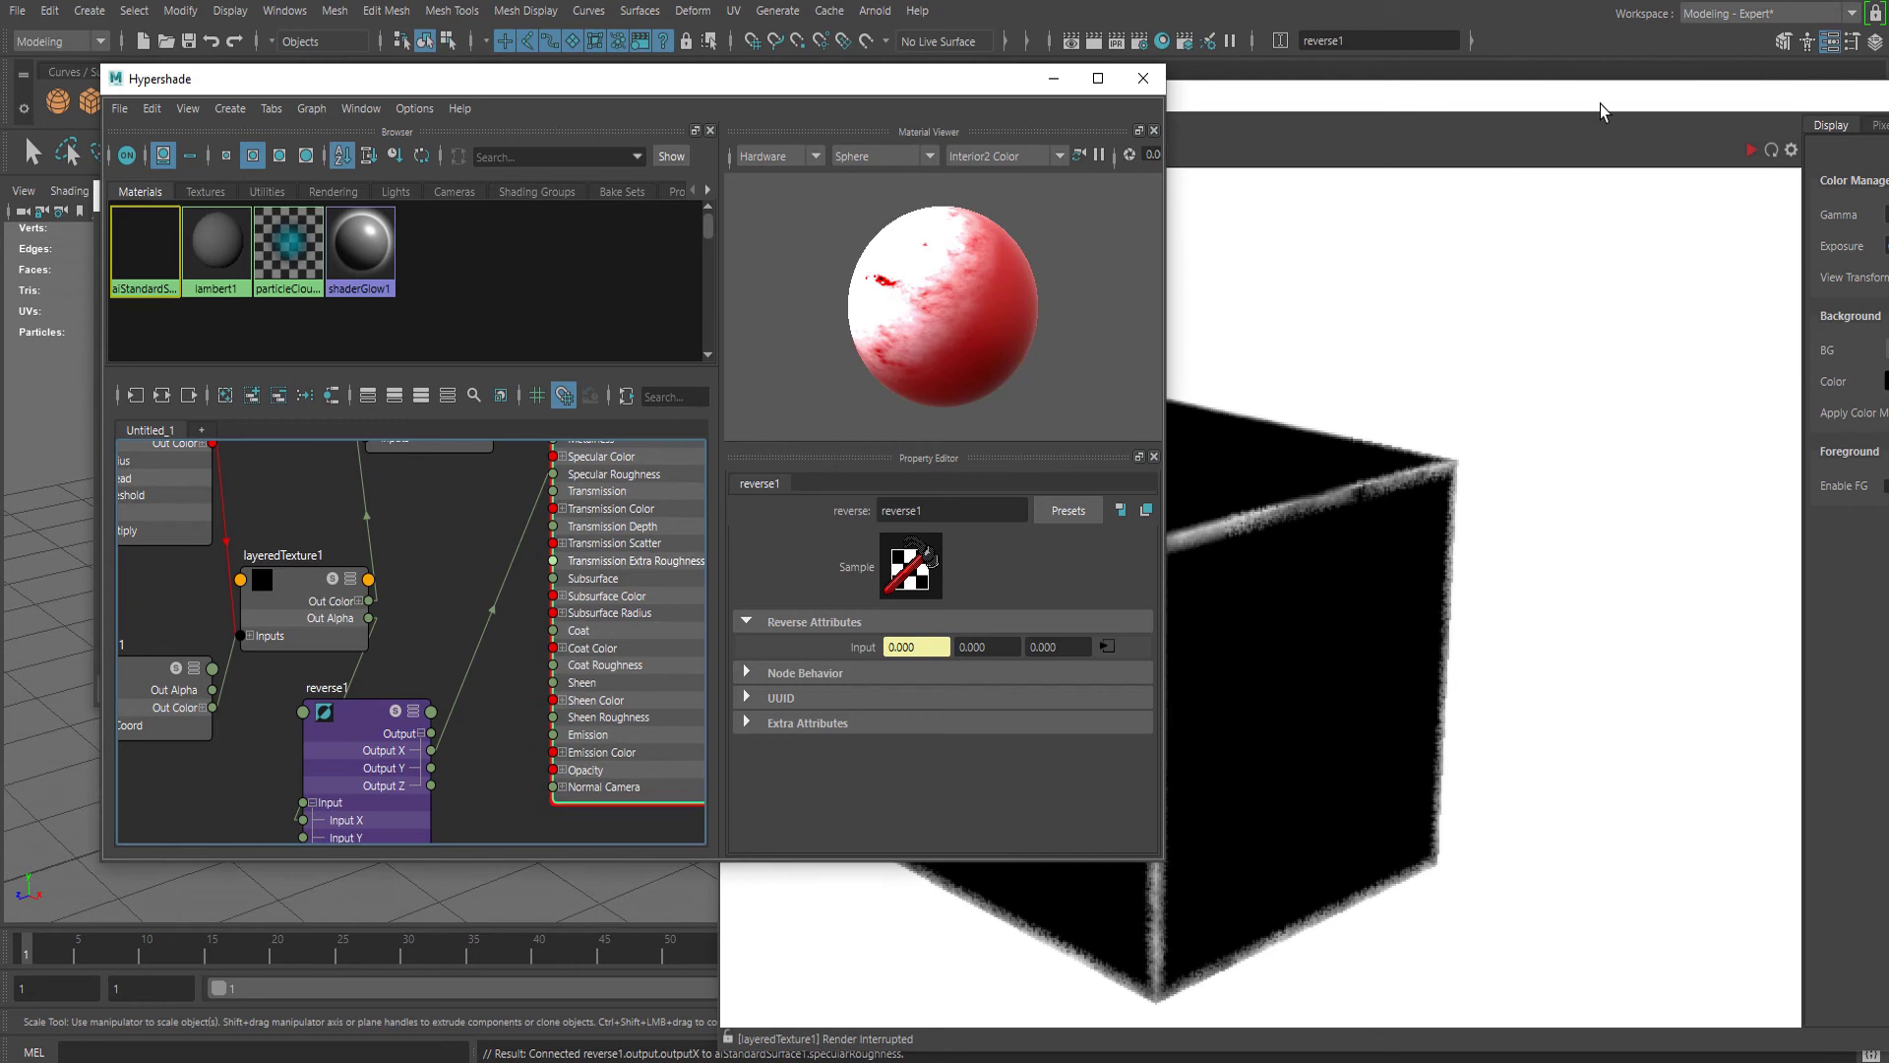
click(1750, 150)
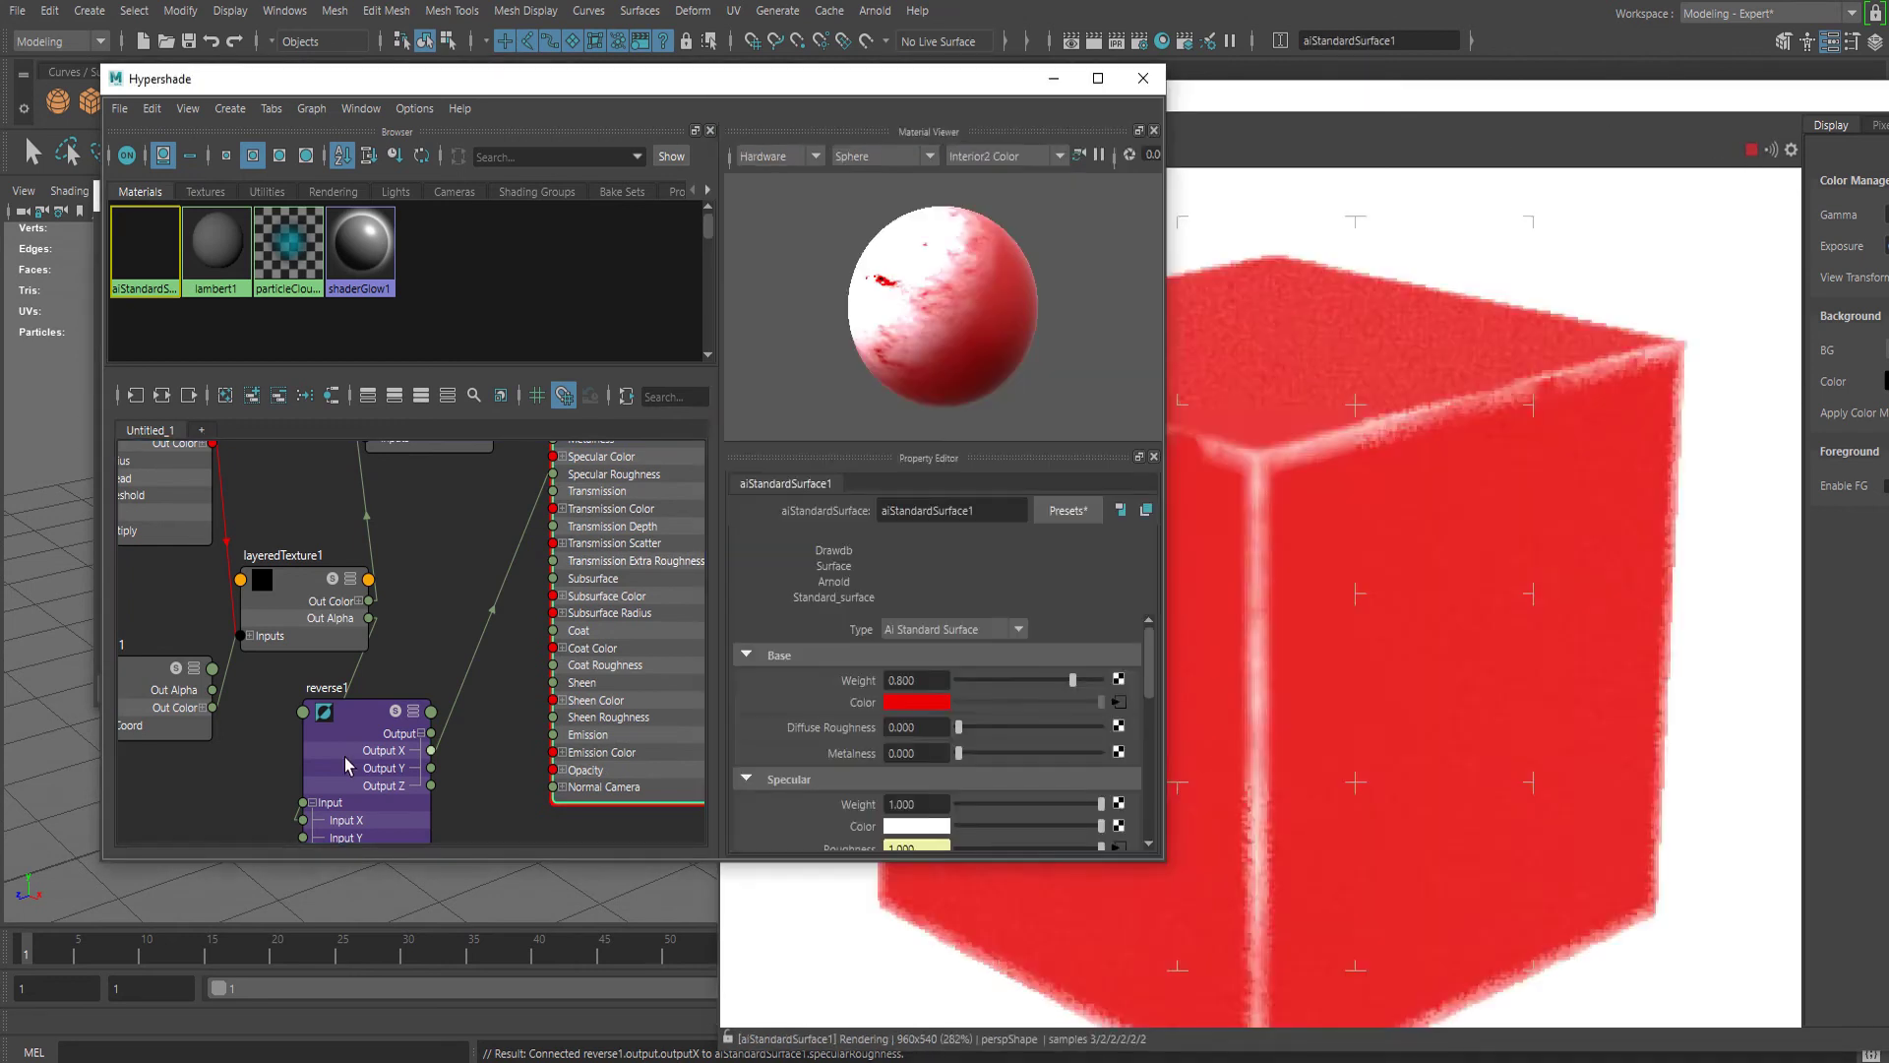
Preview reverse1's output on its own and return the render to aiStandardSurface1
drag(346, 764, 347, 730)
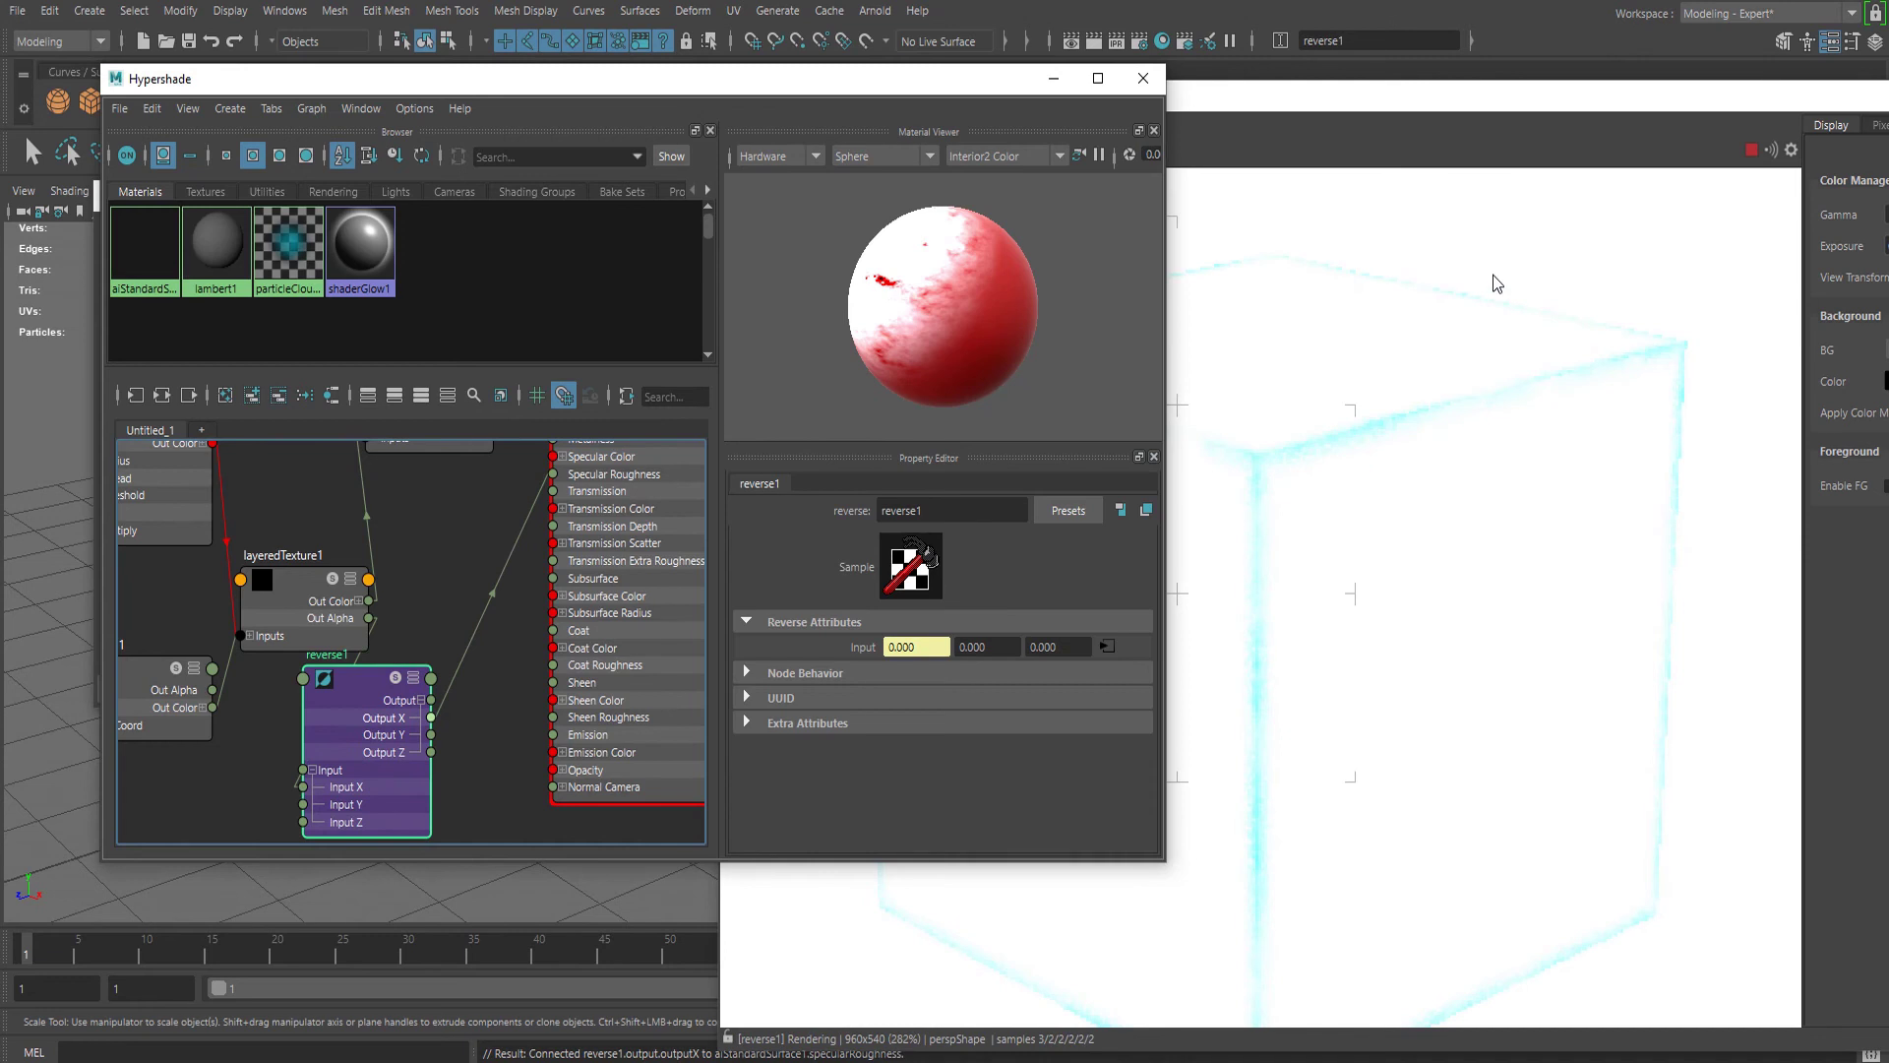
click(1751, 150)
click(600, 581)
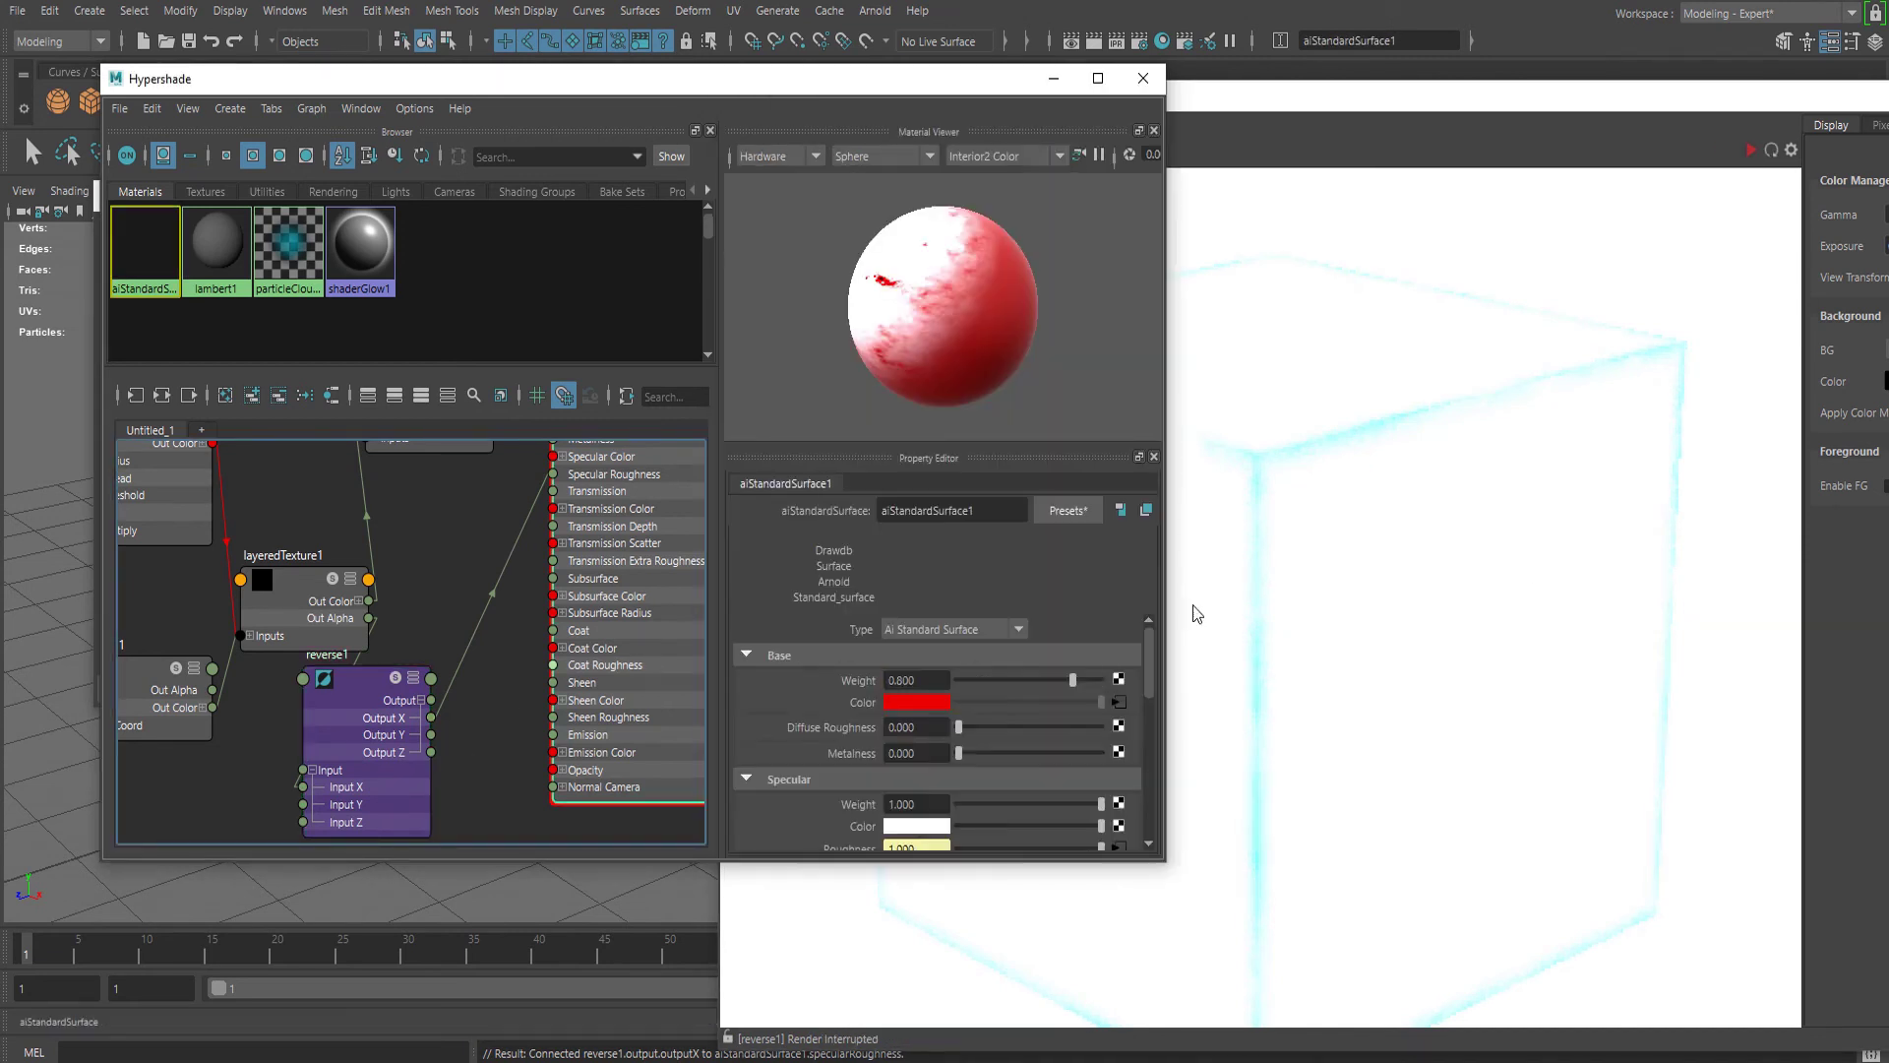
click(1751, 150)
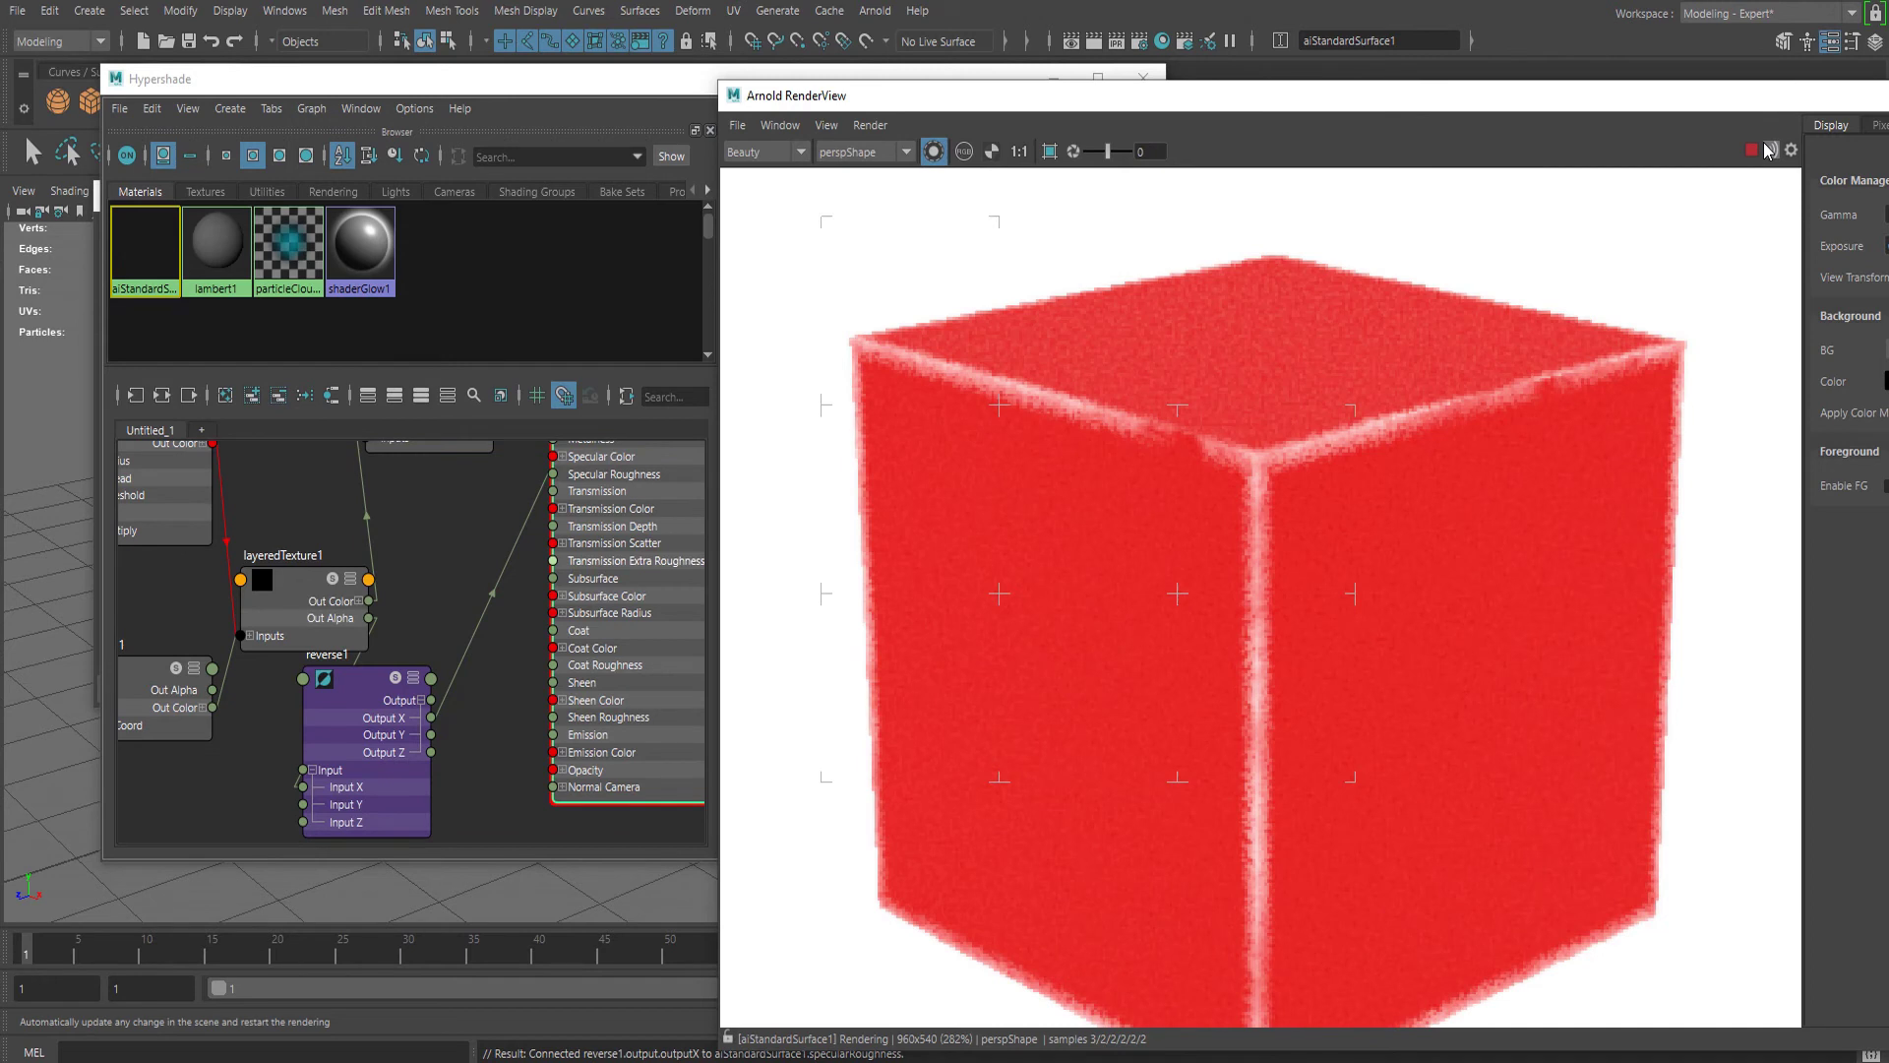
Examine the worn edges and faces of the cube at several zoom levels, restarting the render
scroll(1372, 468, down, 1)
scroll(1372, 468, up, 3)
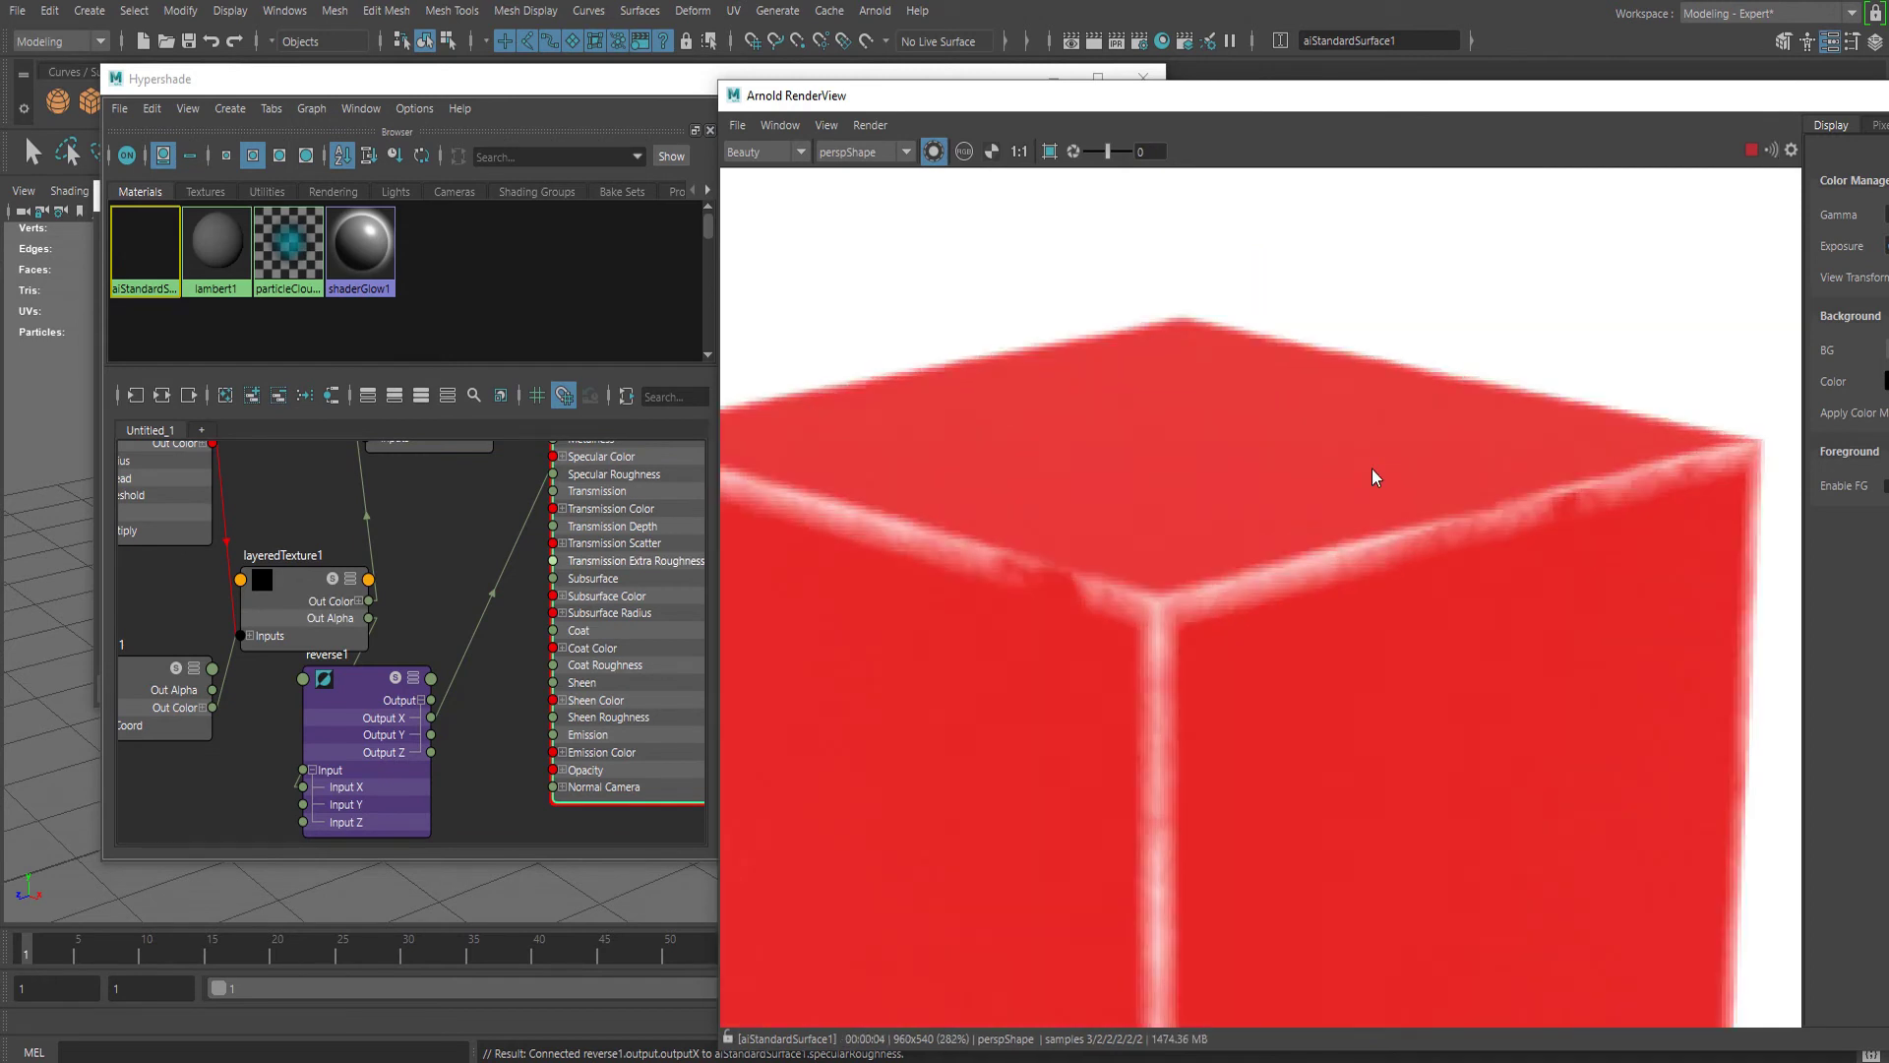
scroll(1378, 482, down, 2)
scroll(1332, 559, up, 1)
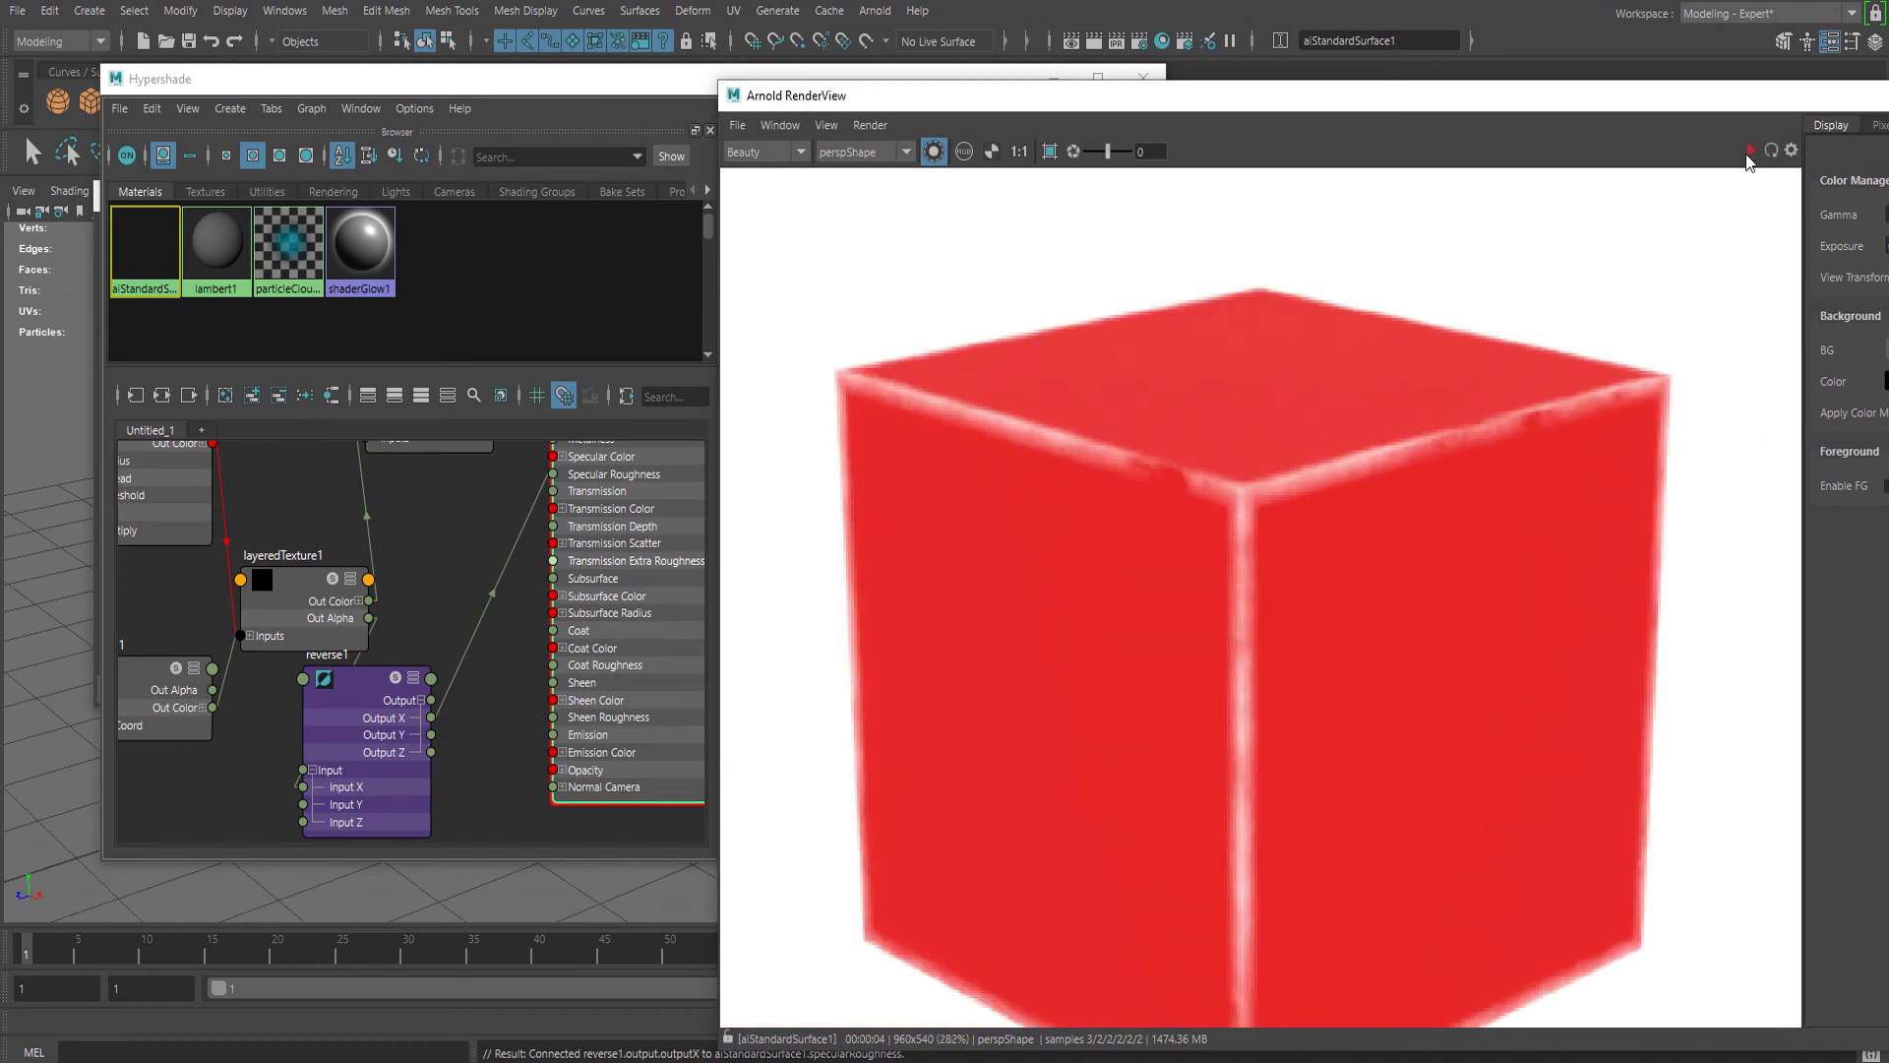
scroll(1192, 589, up, 1)
scroll(1242, 453, down, 3)
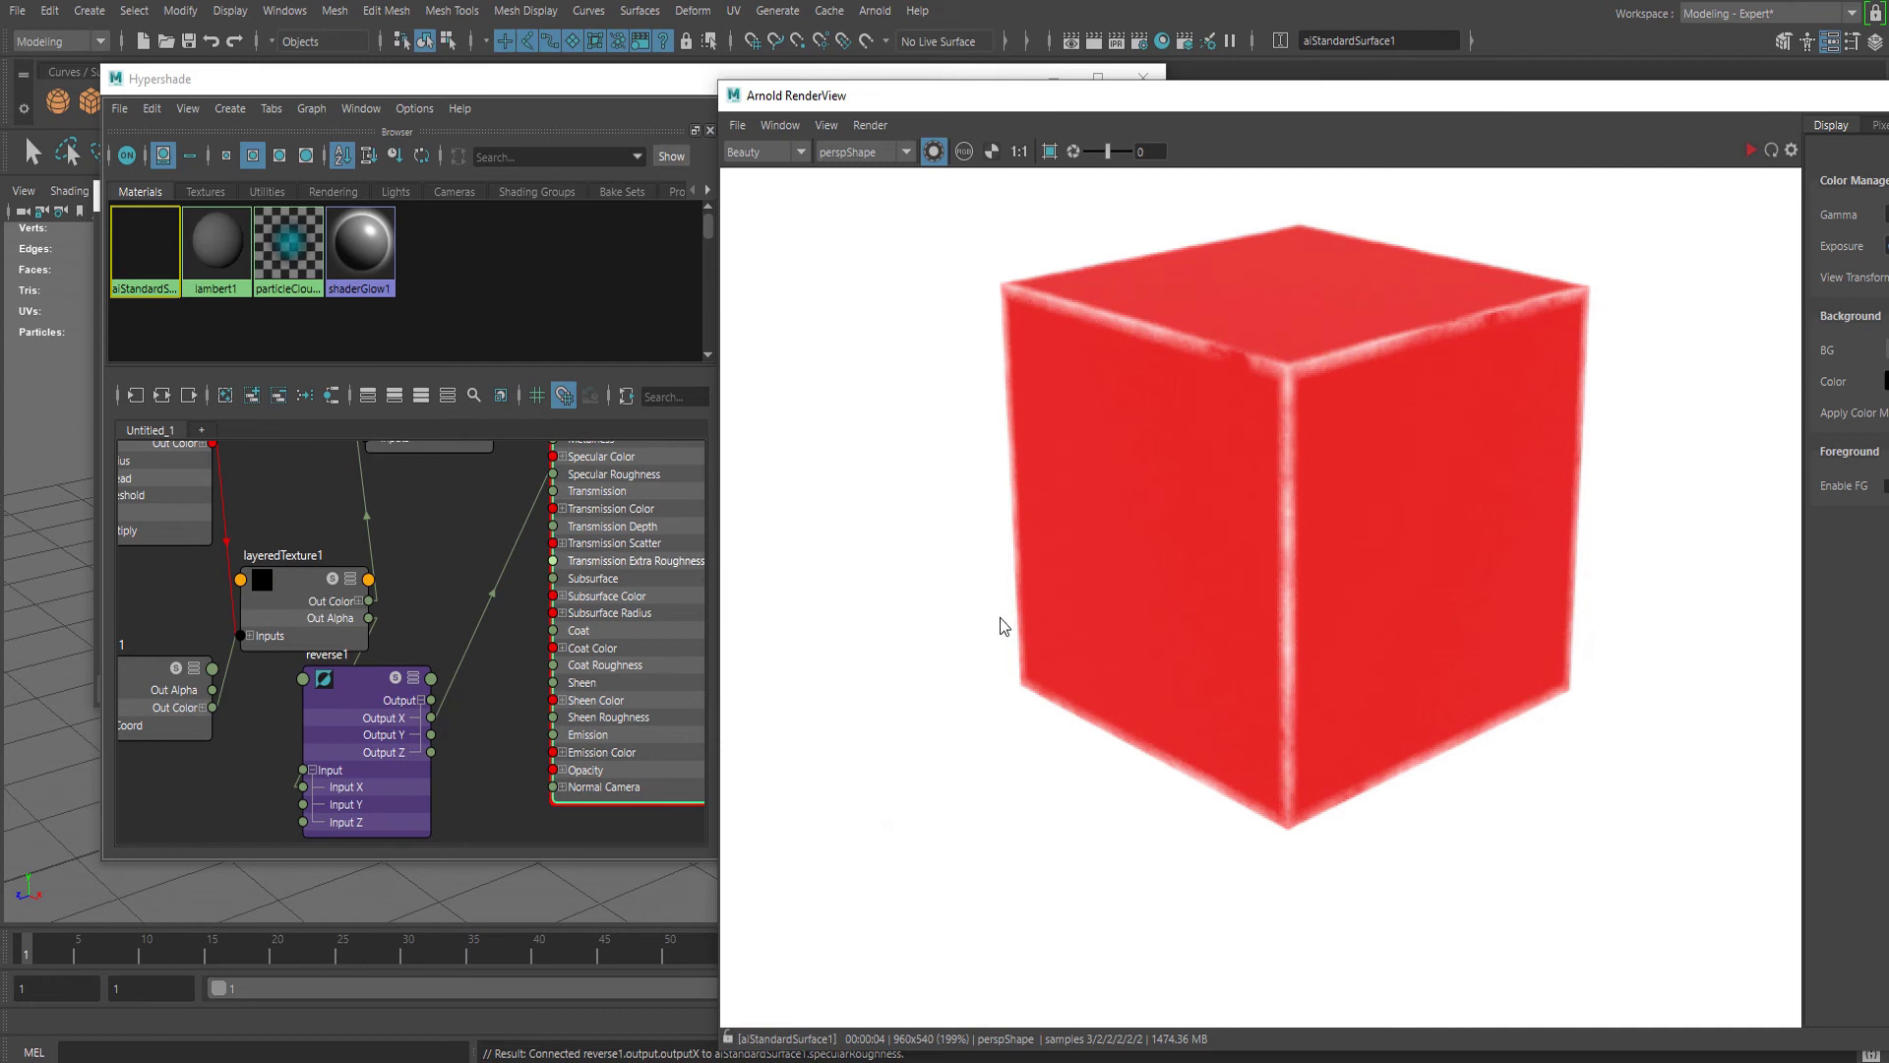
scroll(1215, 564, up, 1)
click(1749, 151)
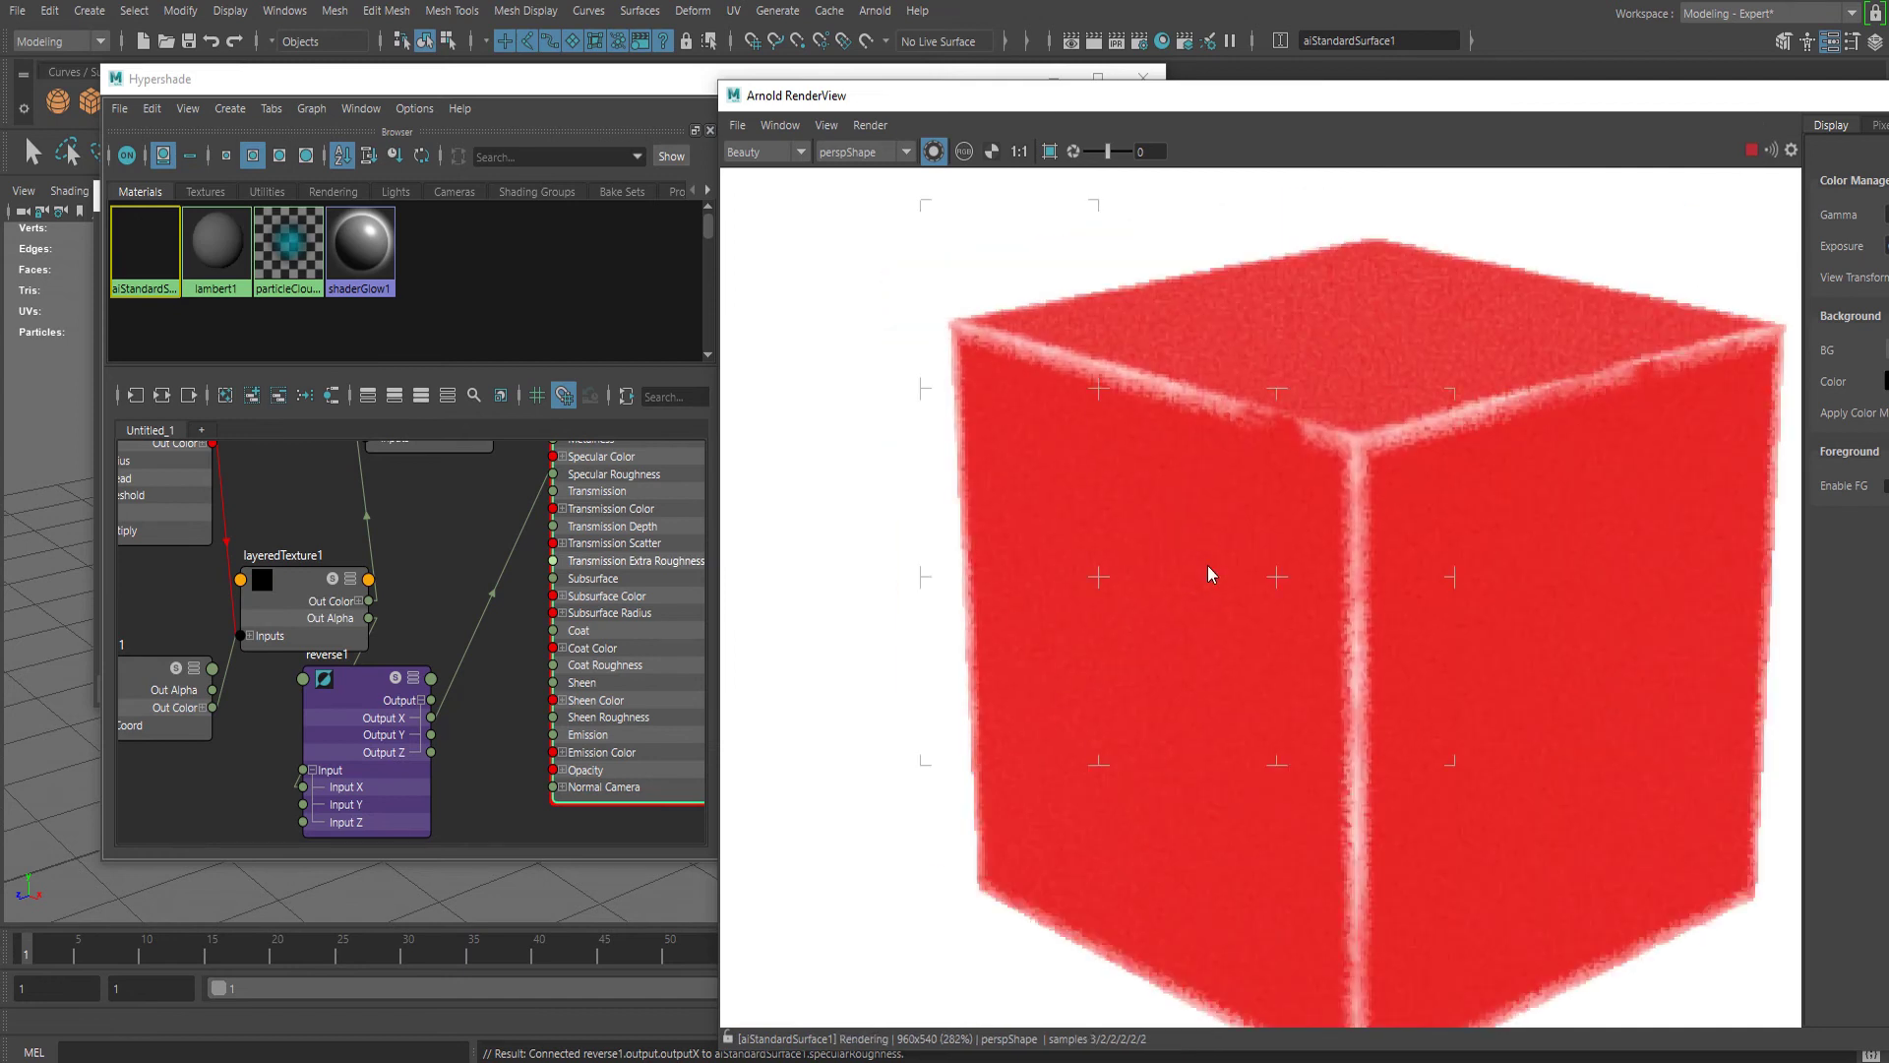
scroll(1207, 565, down, 1)
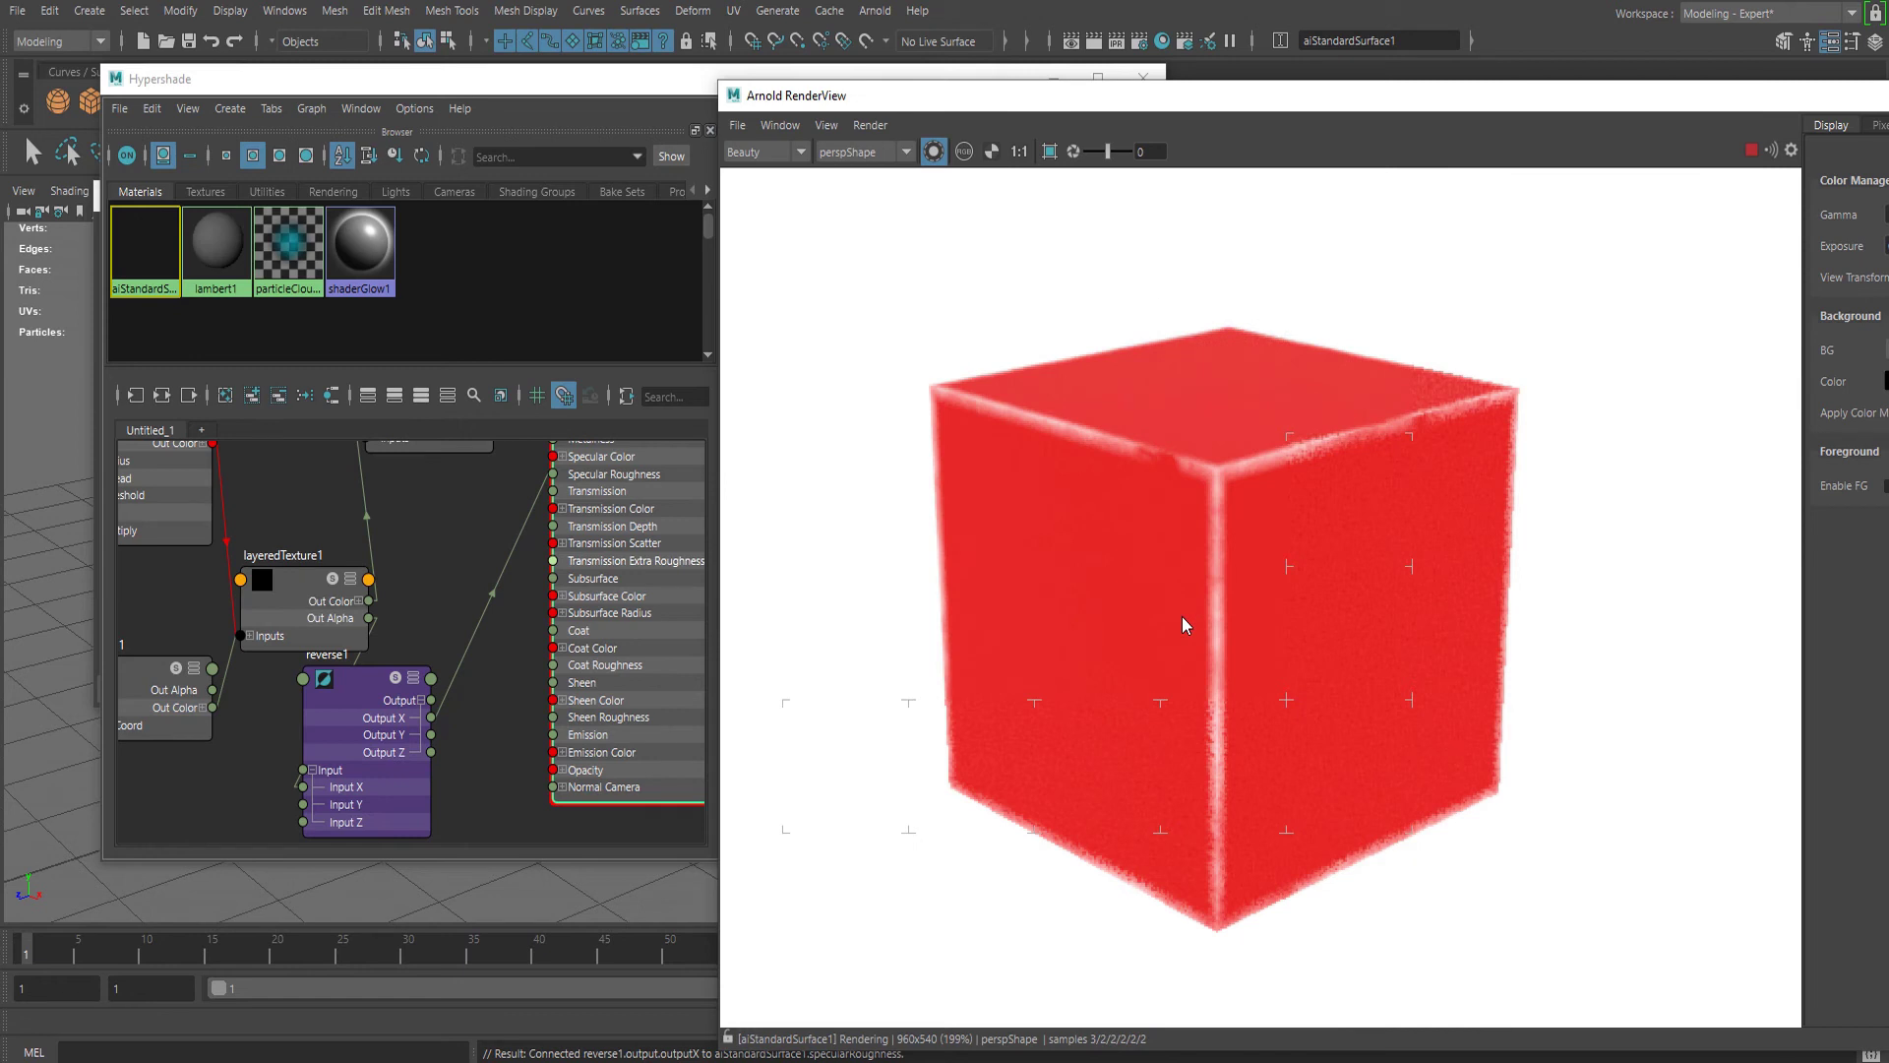
Move reverse1 slightly in the graph and inspect layeredTexture1's mask and layer settings
click(412, 557)
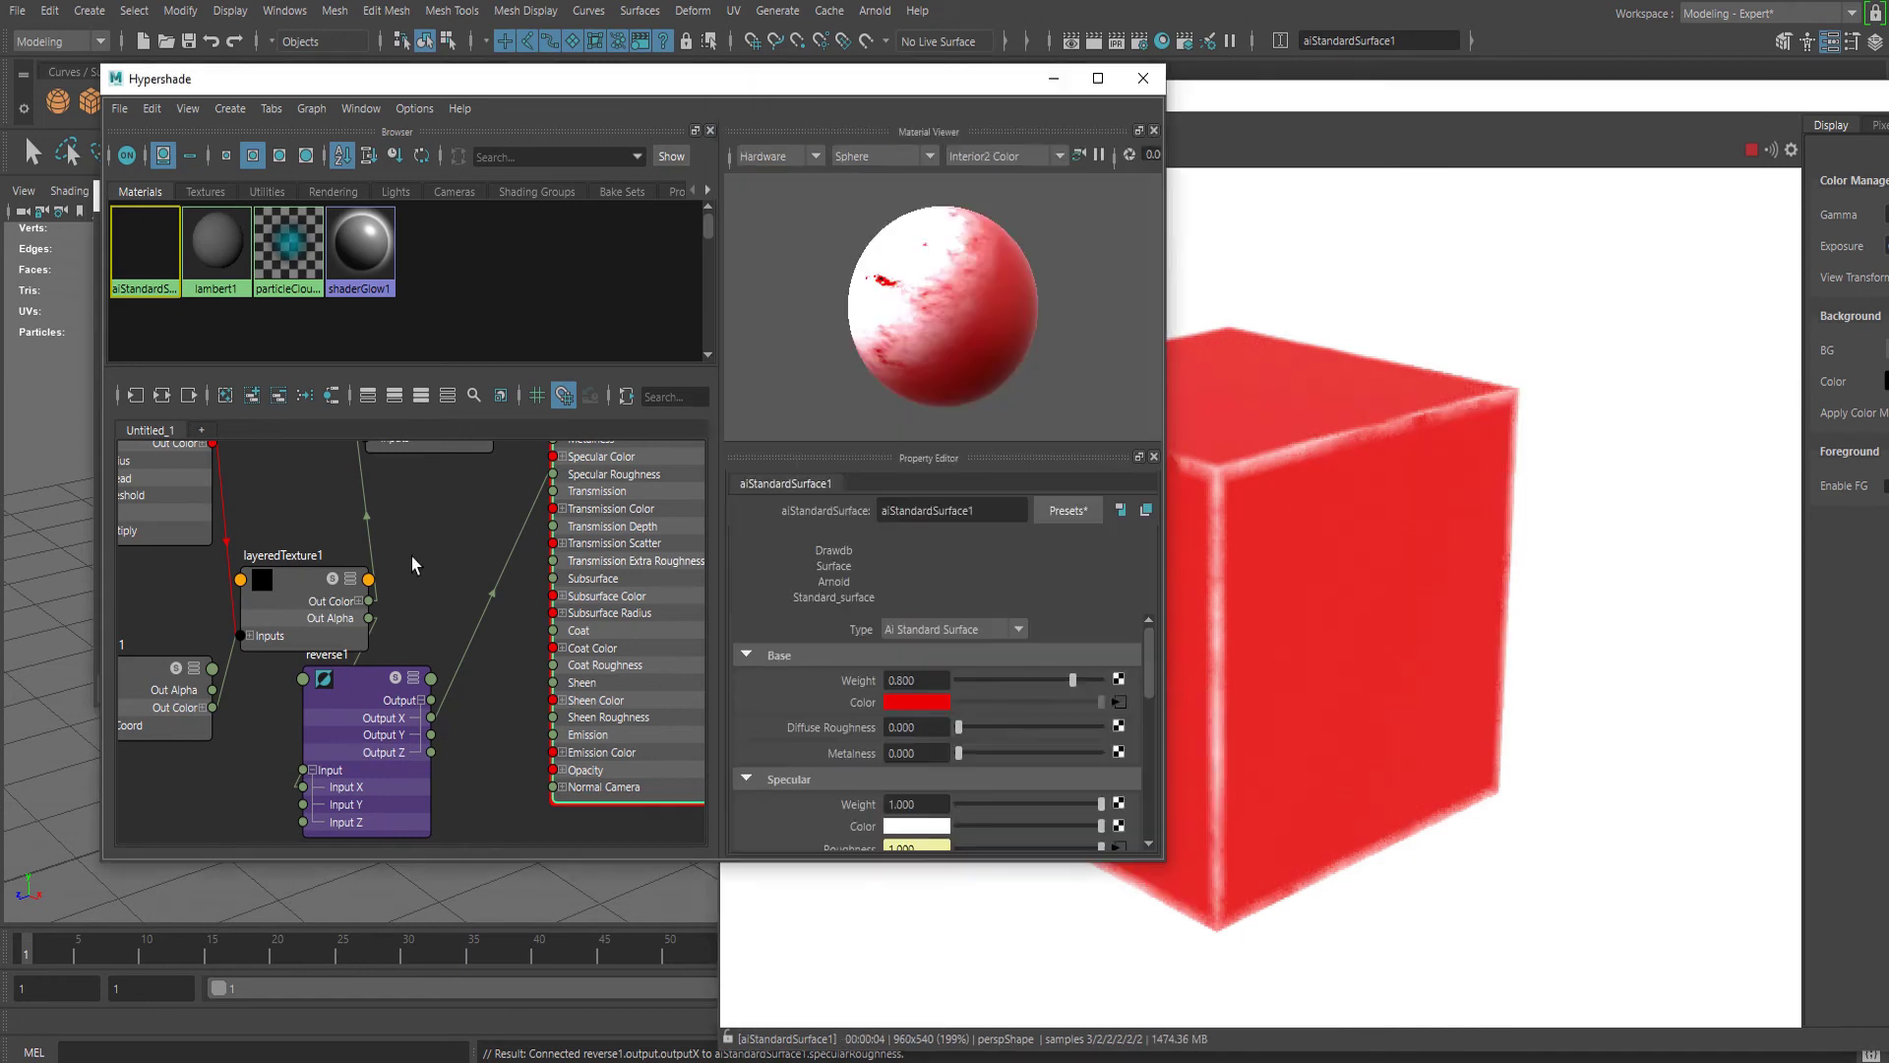
alt+middle_drag(412, 557, 563, 532)
alt+middle_drag(391, 730, 170, 801)
drag(329, 787, 361, 722)
click(195, 657)
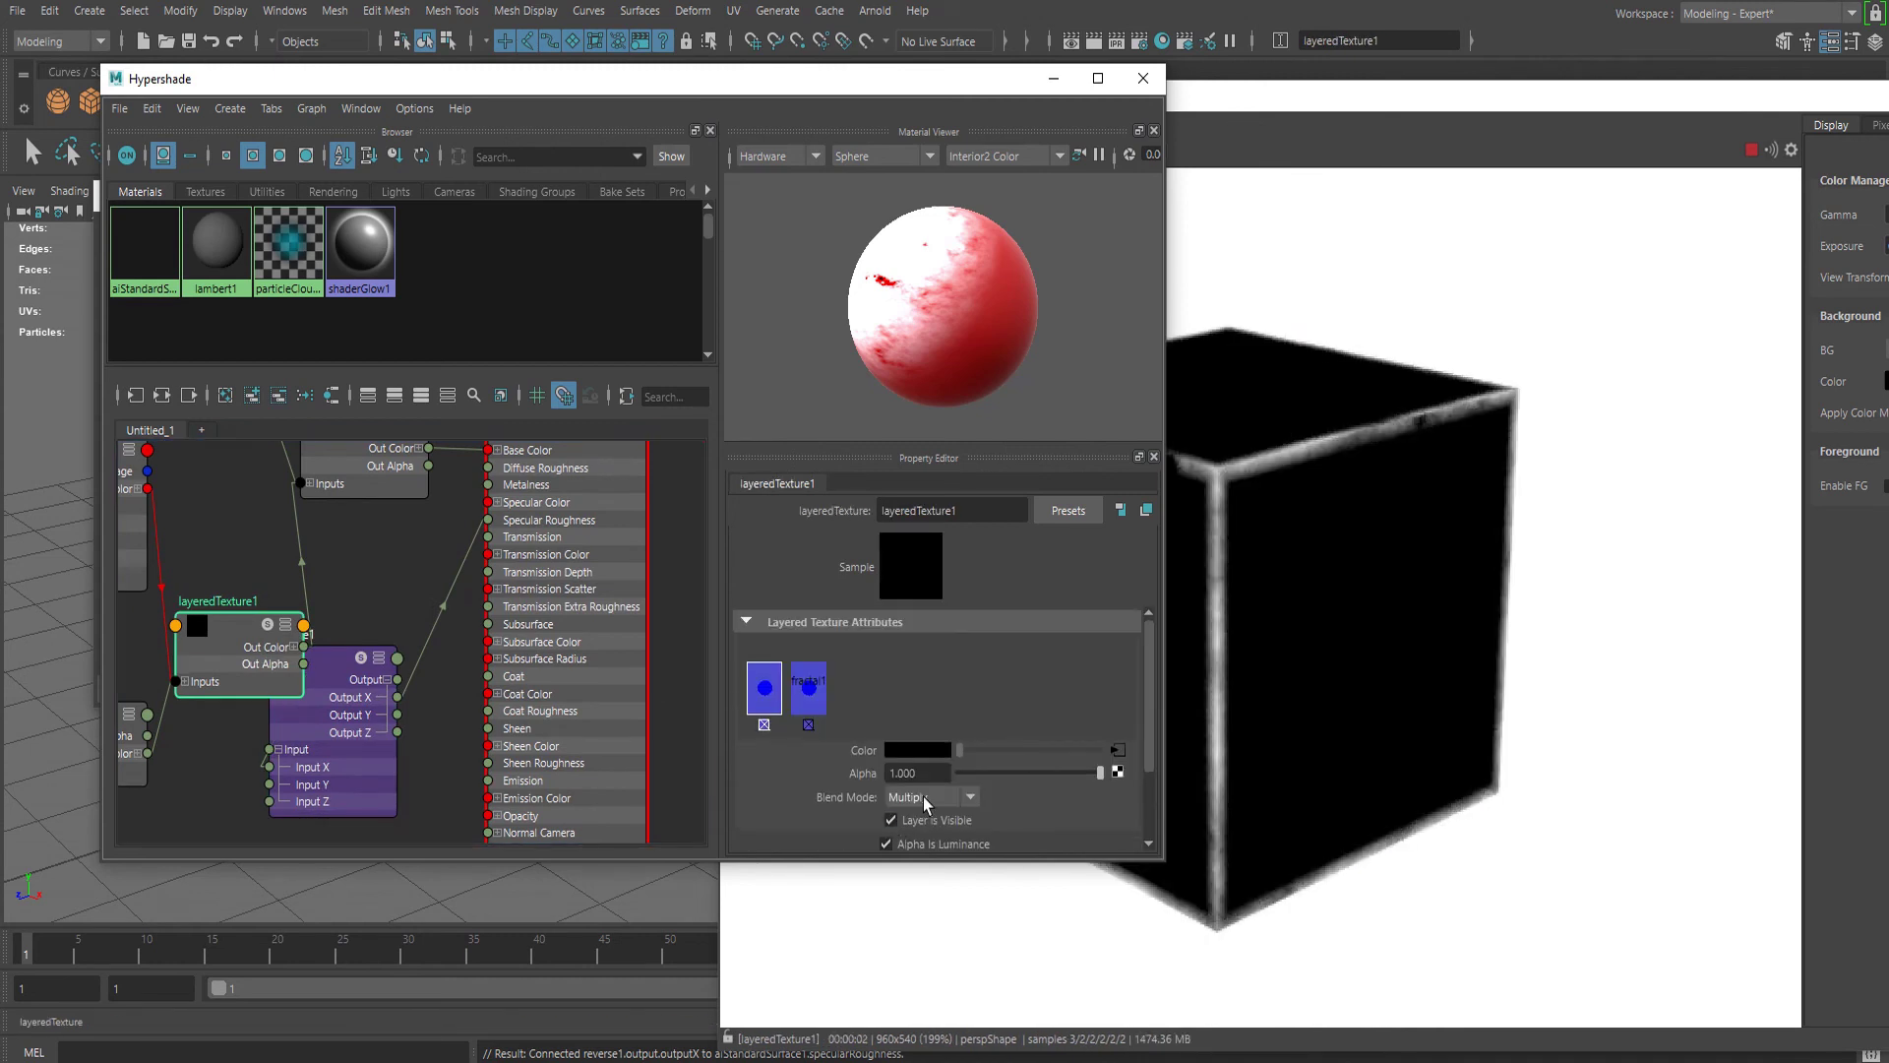
Inspect the attributes of the fractal1 and aiCurvature1 nodes that drive the edge mask
scroll(923, 795, down, 1)
alt+middle_drag(238, 490, 461, 496)
click(272, 513)
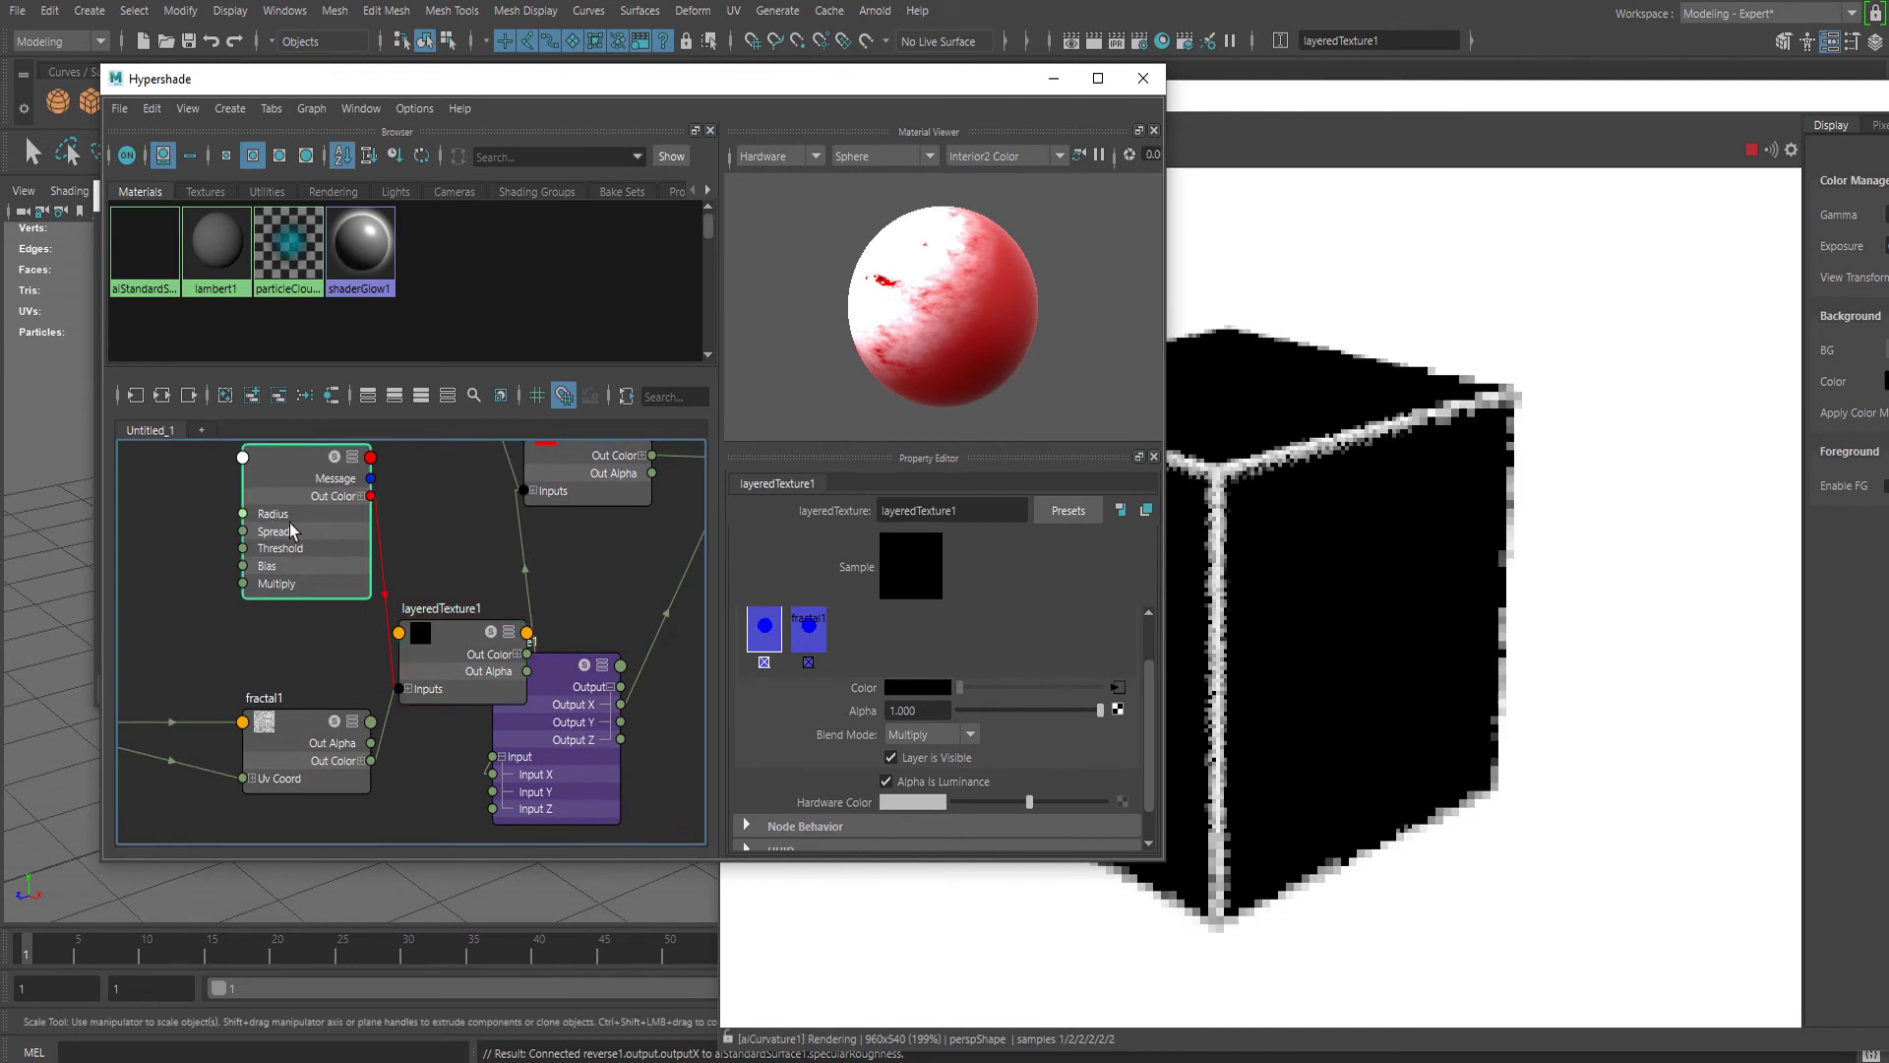
click(251, 741)
drag(327, 566, 326, 544)
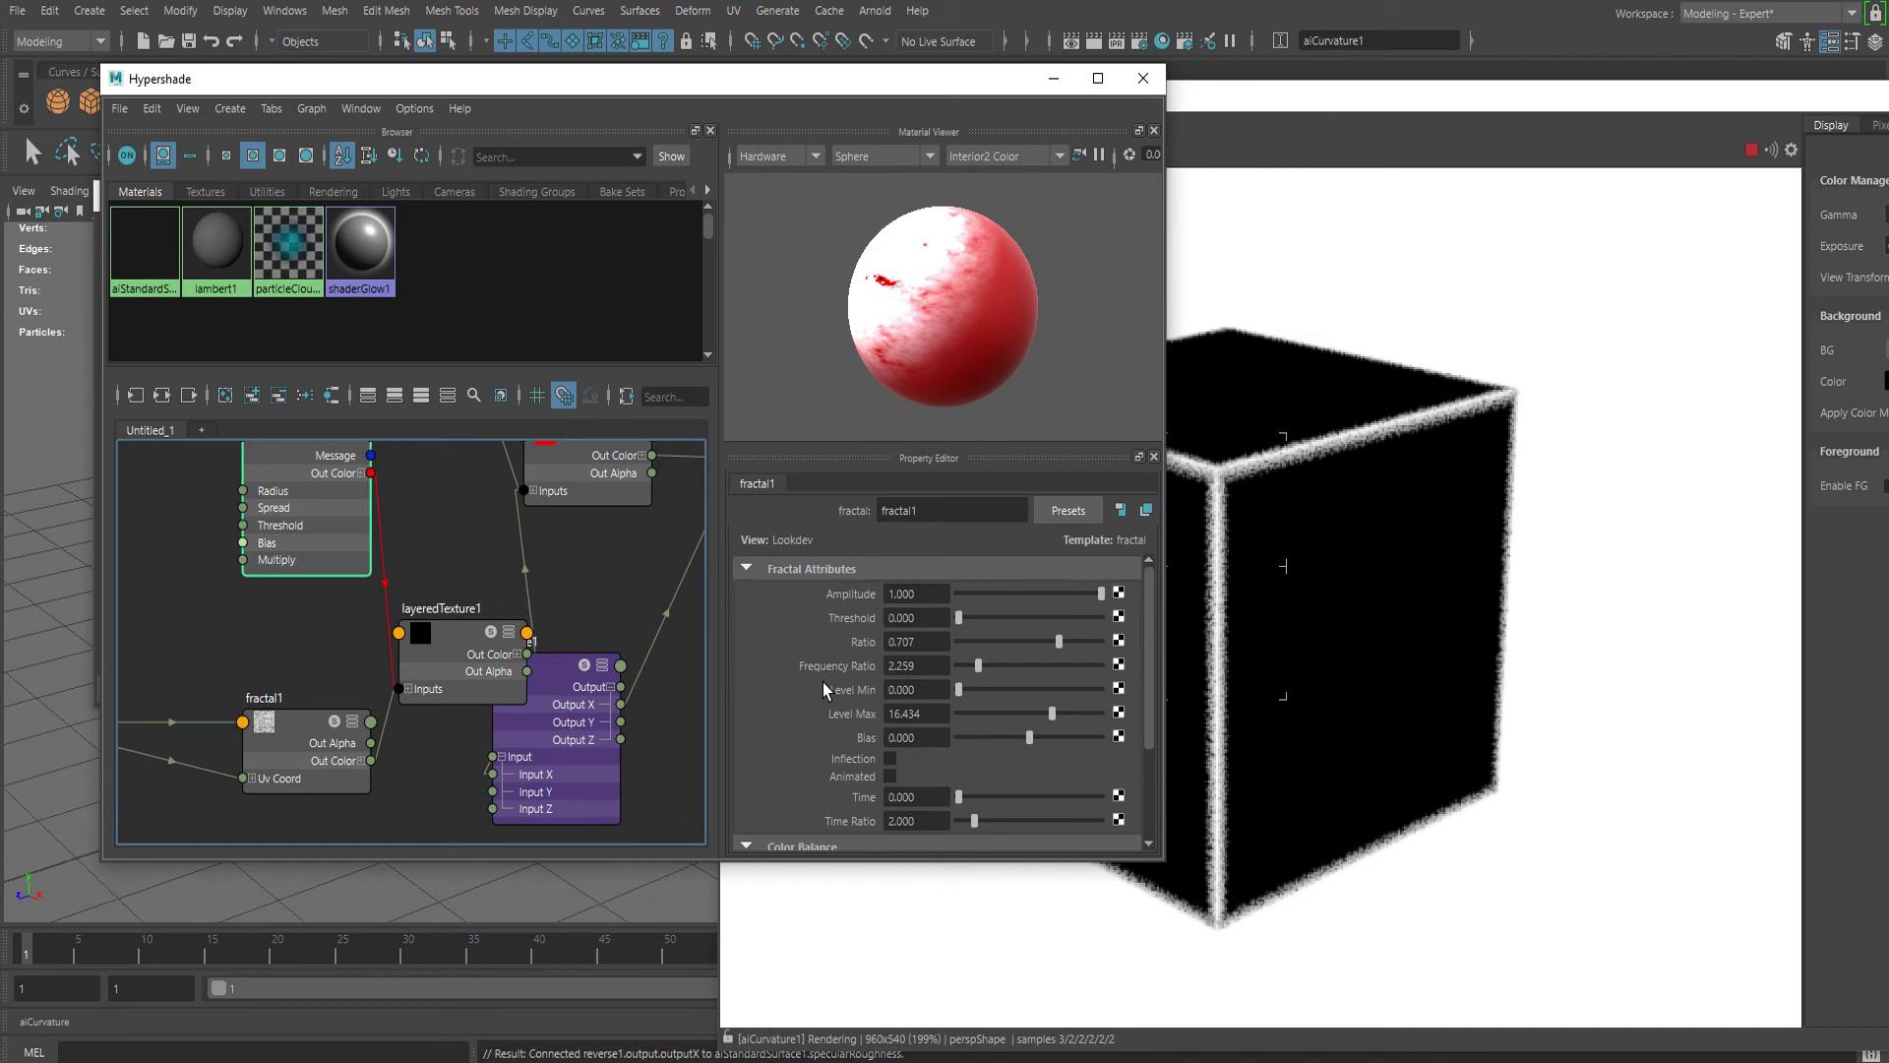
scroll(933, 748, up, 1)
scroll(932, 744, down, 2)
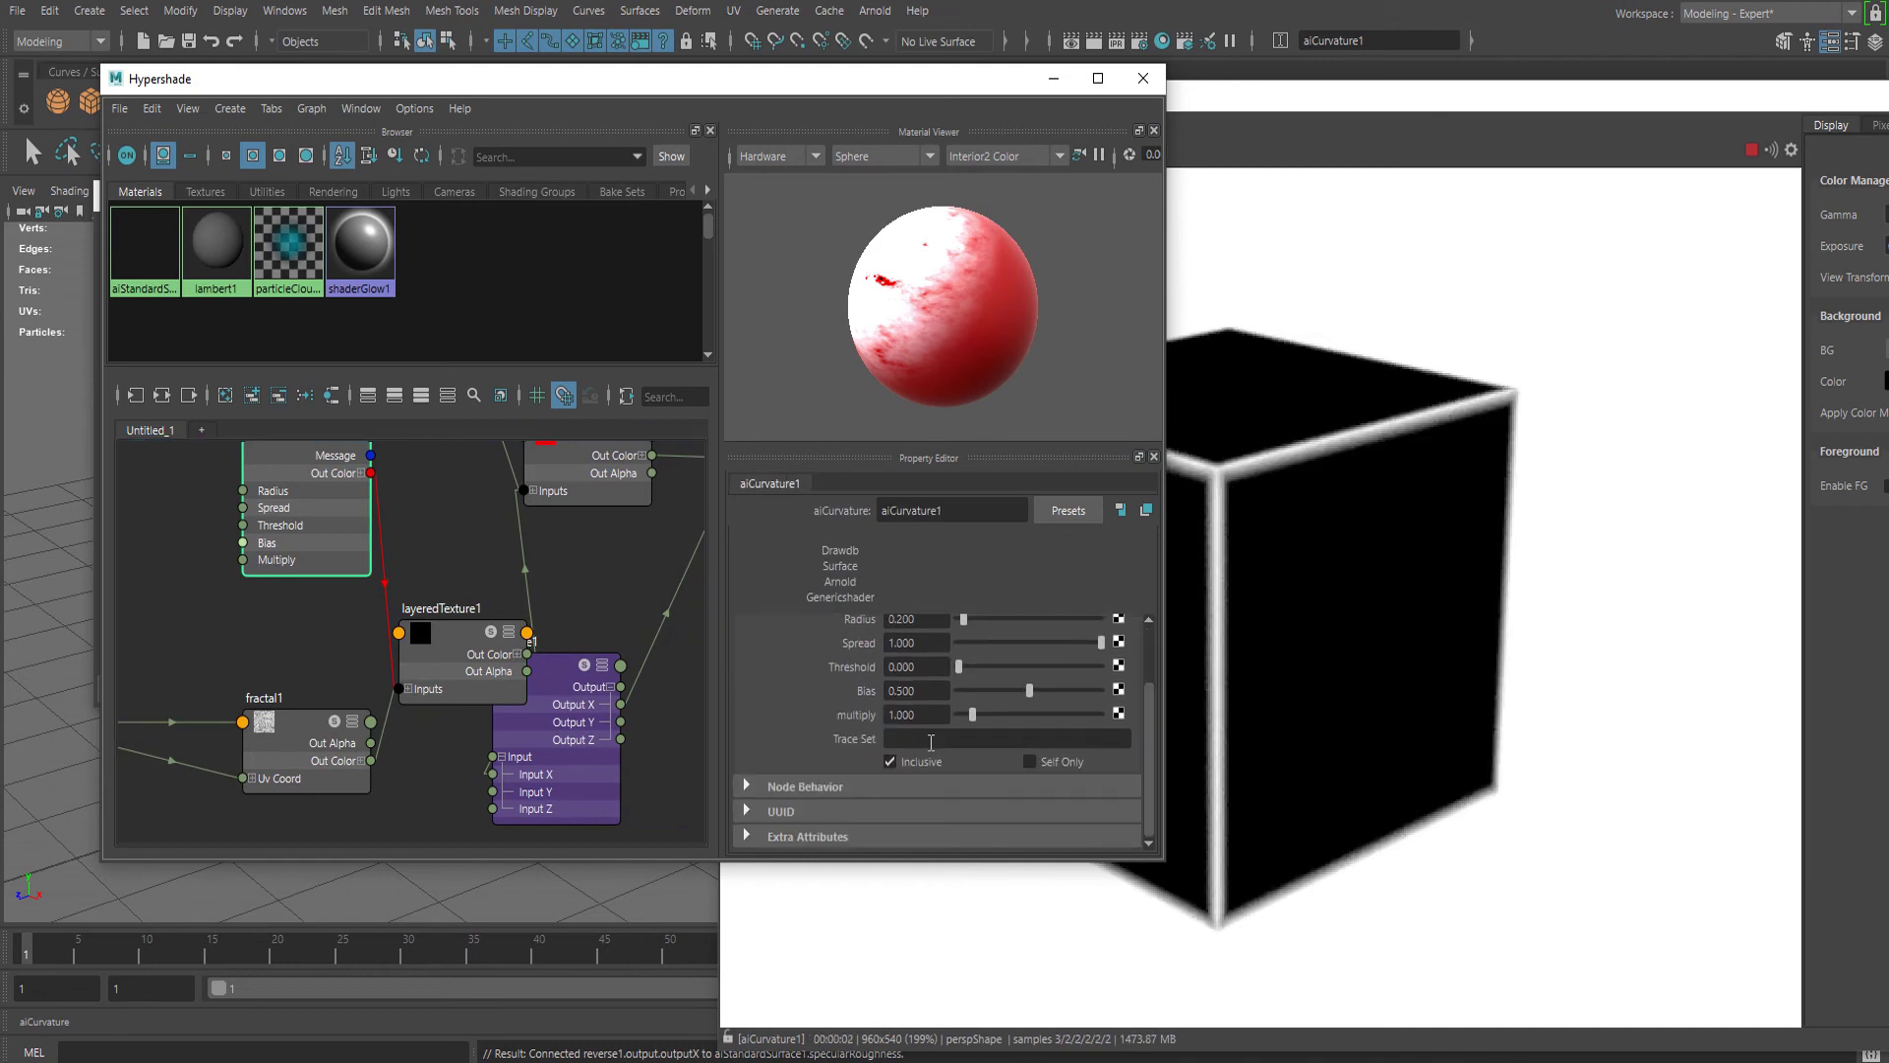
Preview aiStandardSurface1 again and inspect layeredTexture2's output and layer settings
alt+middle_drag(580, 533, 371, 612)
click(595, 609)
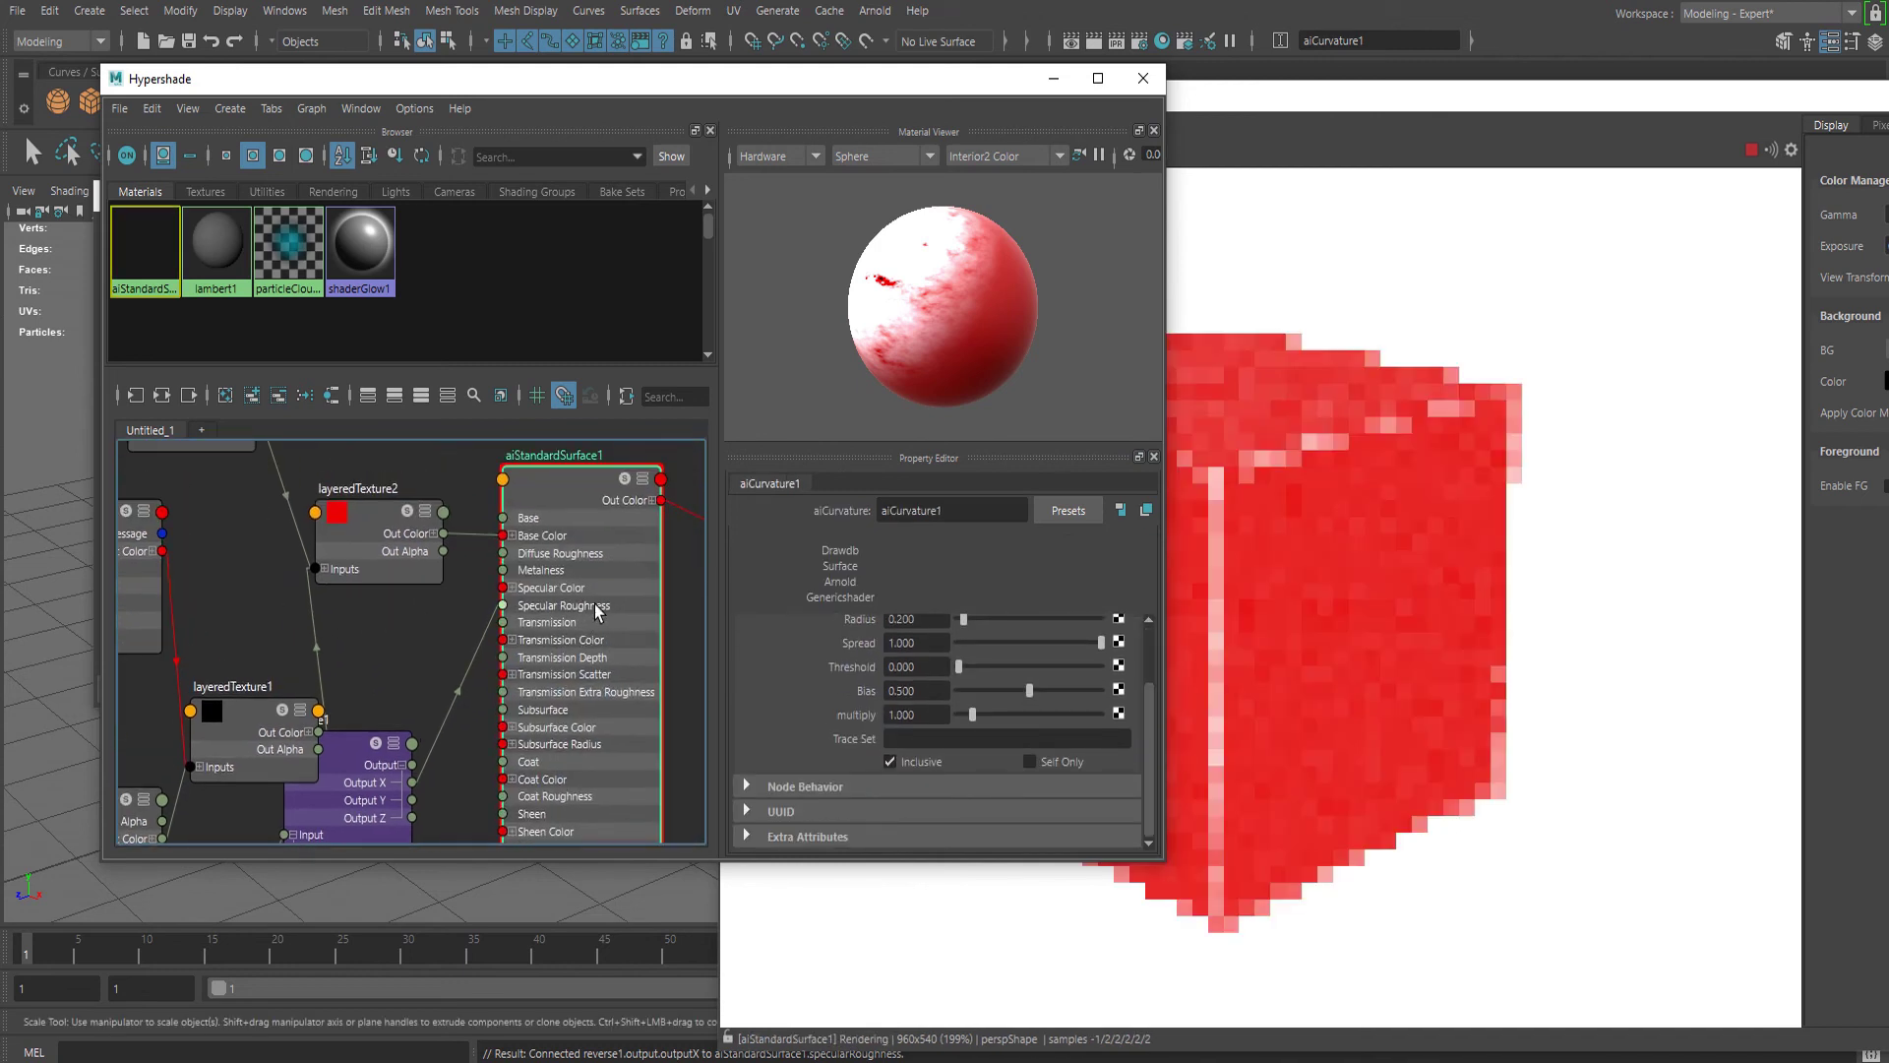
drag(595, 611, 625, 612)
alt+middle_drag(454, 640, 414, 671)
click(329, 549)
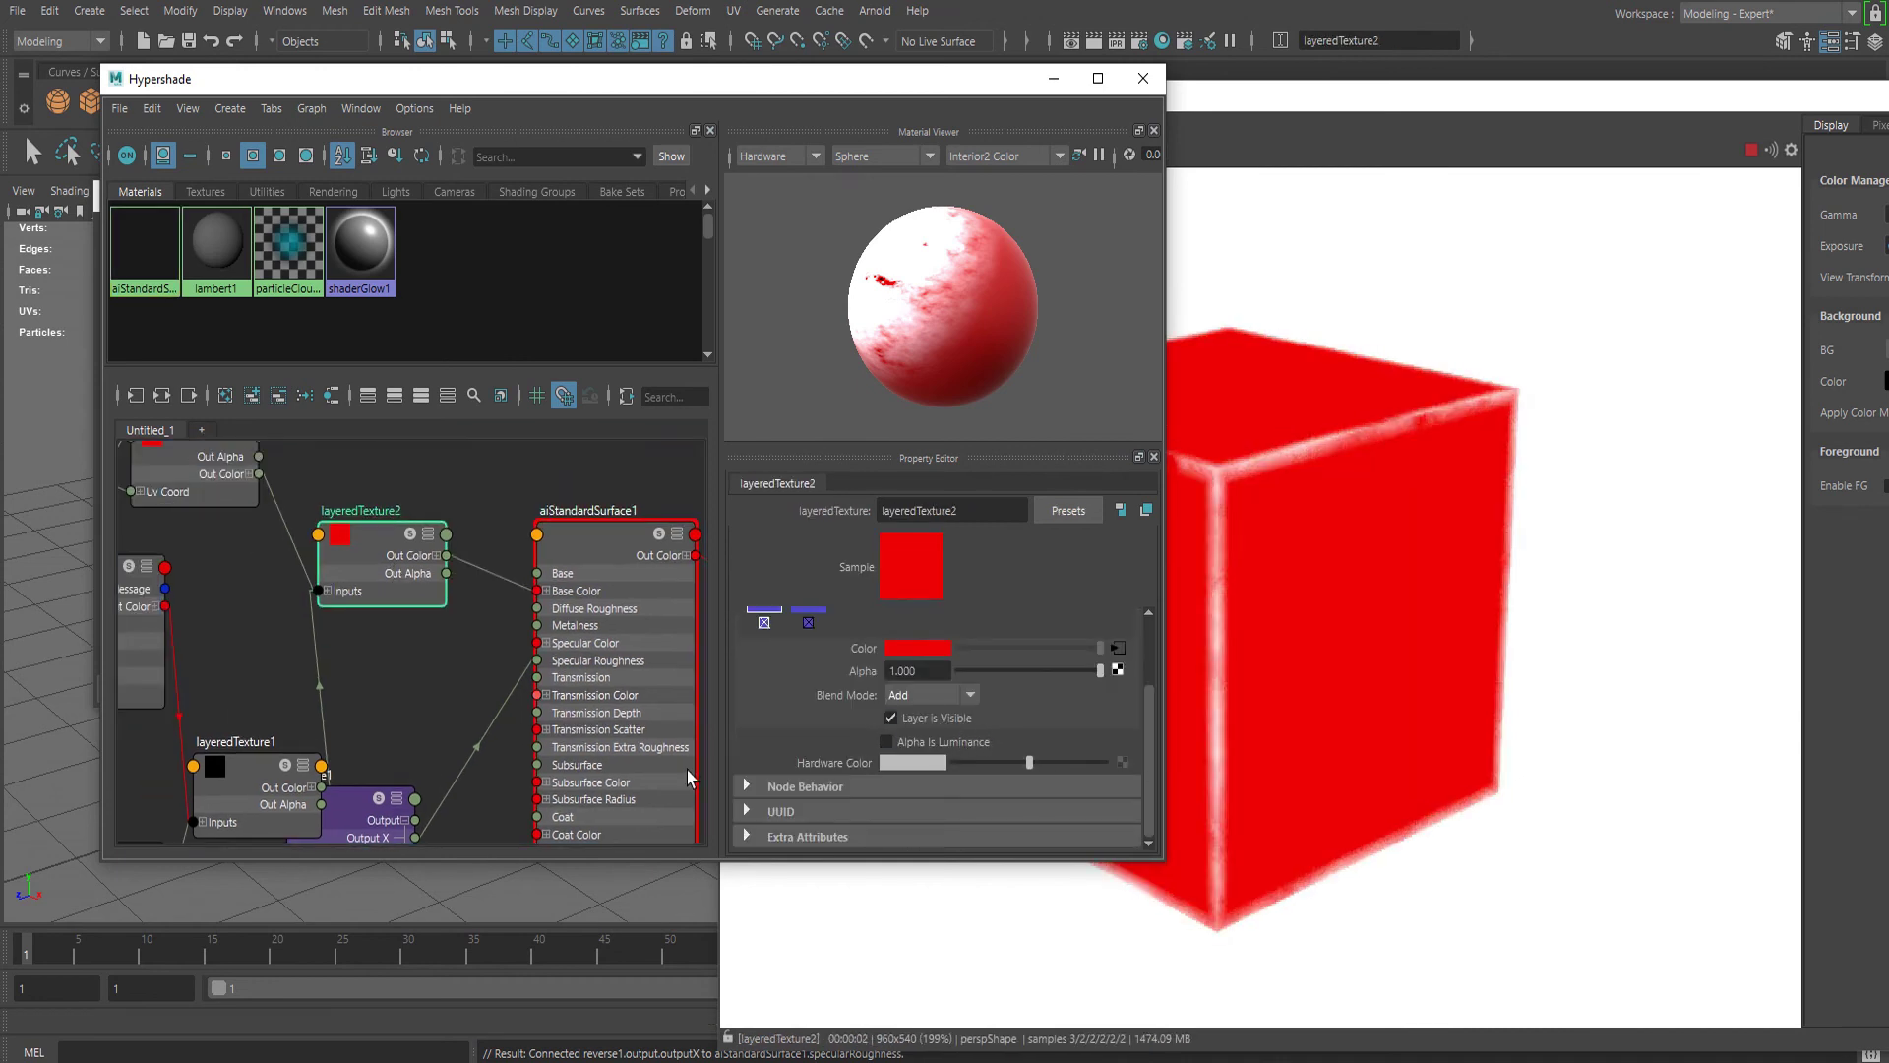
Move reverse1 clear of layeredTexture1, connect layeredTexture1's Out Alpha to aiStandardSurface1's Metalness, and preview the material
scroll(463, 591, down, 3)
scroll(422, 751, up, 5)
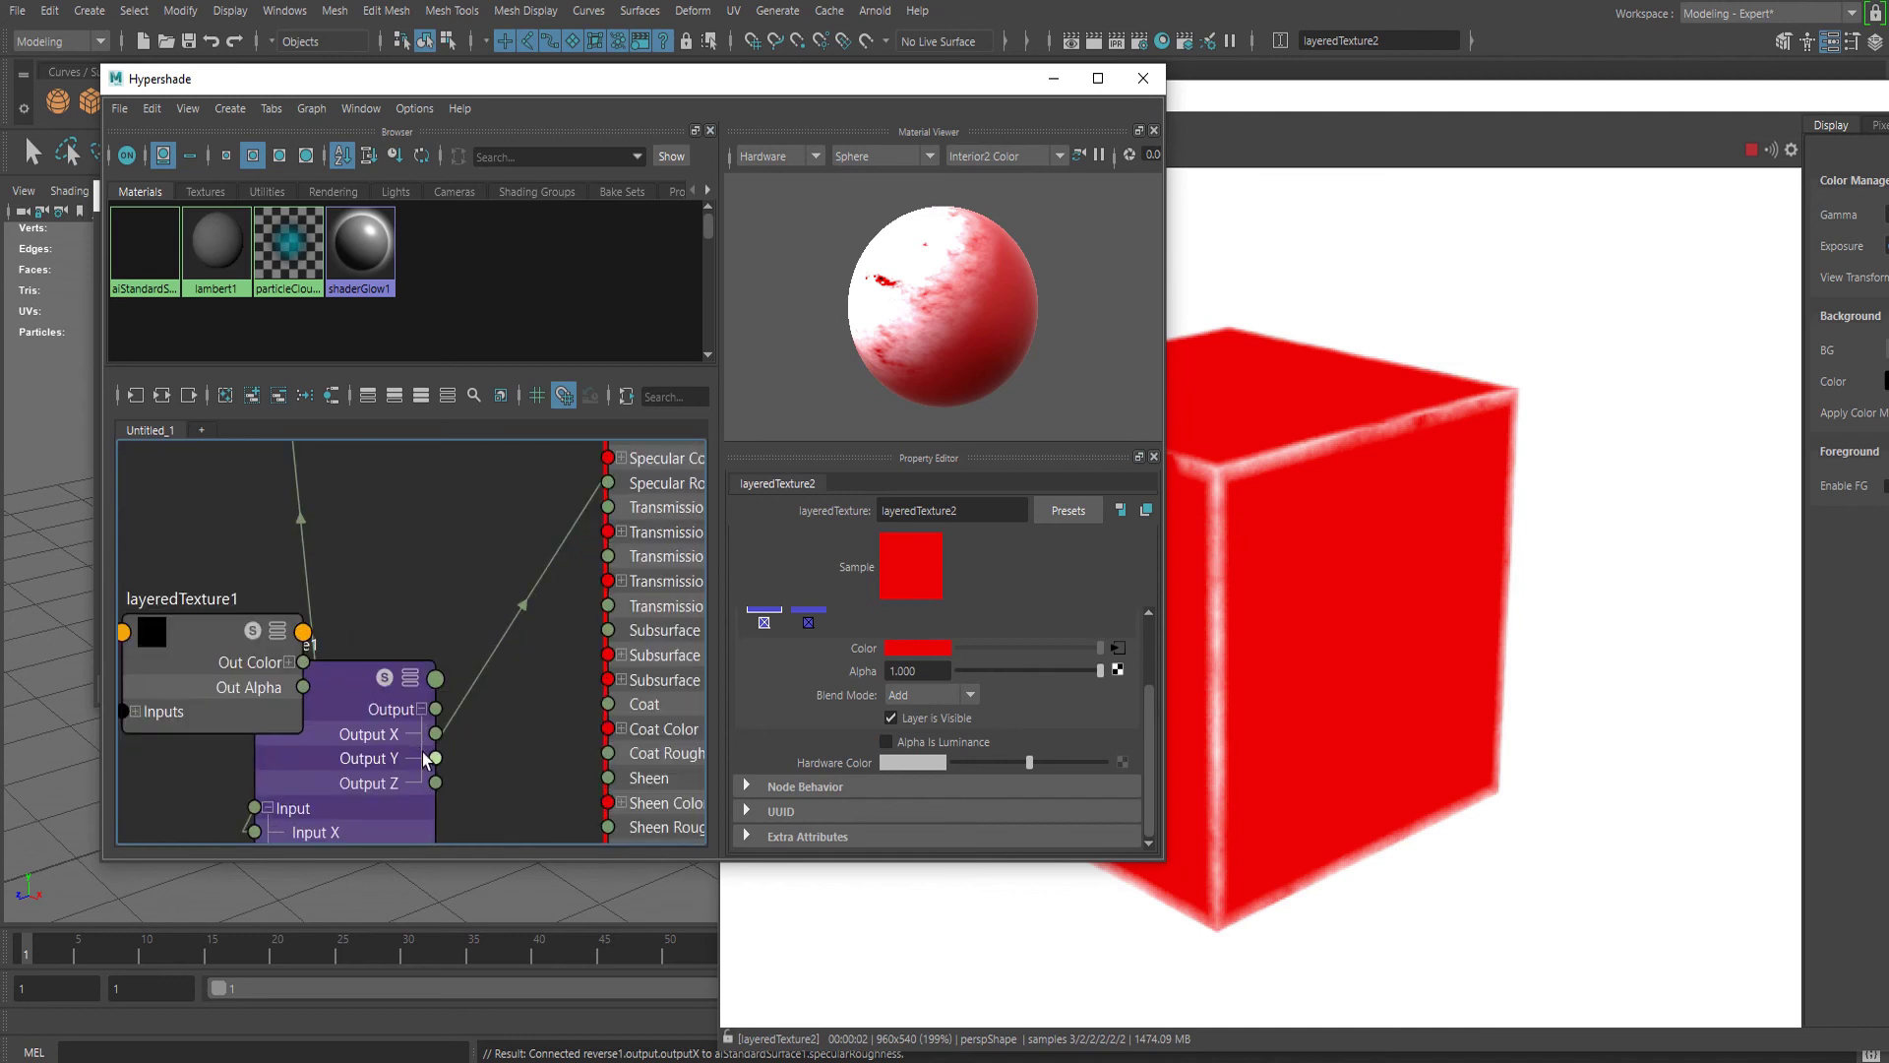
alt+middle_drag(414, 565, 429, 635)
click(404, 788)
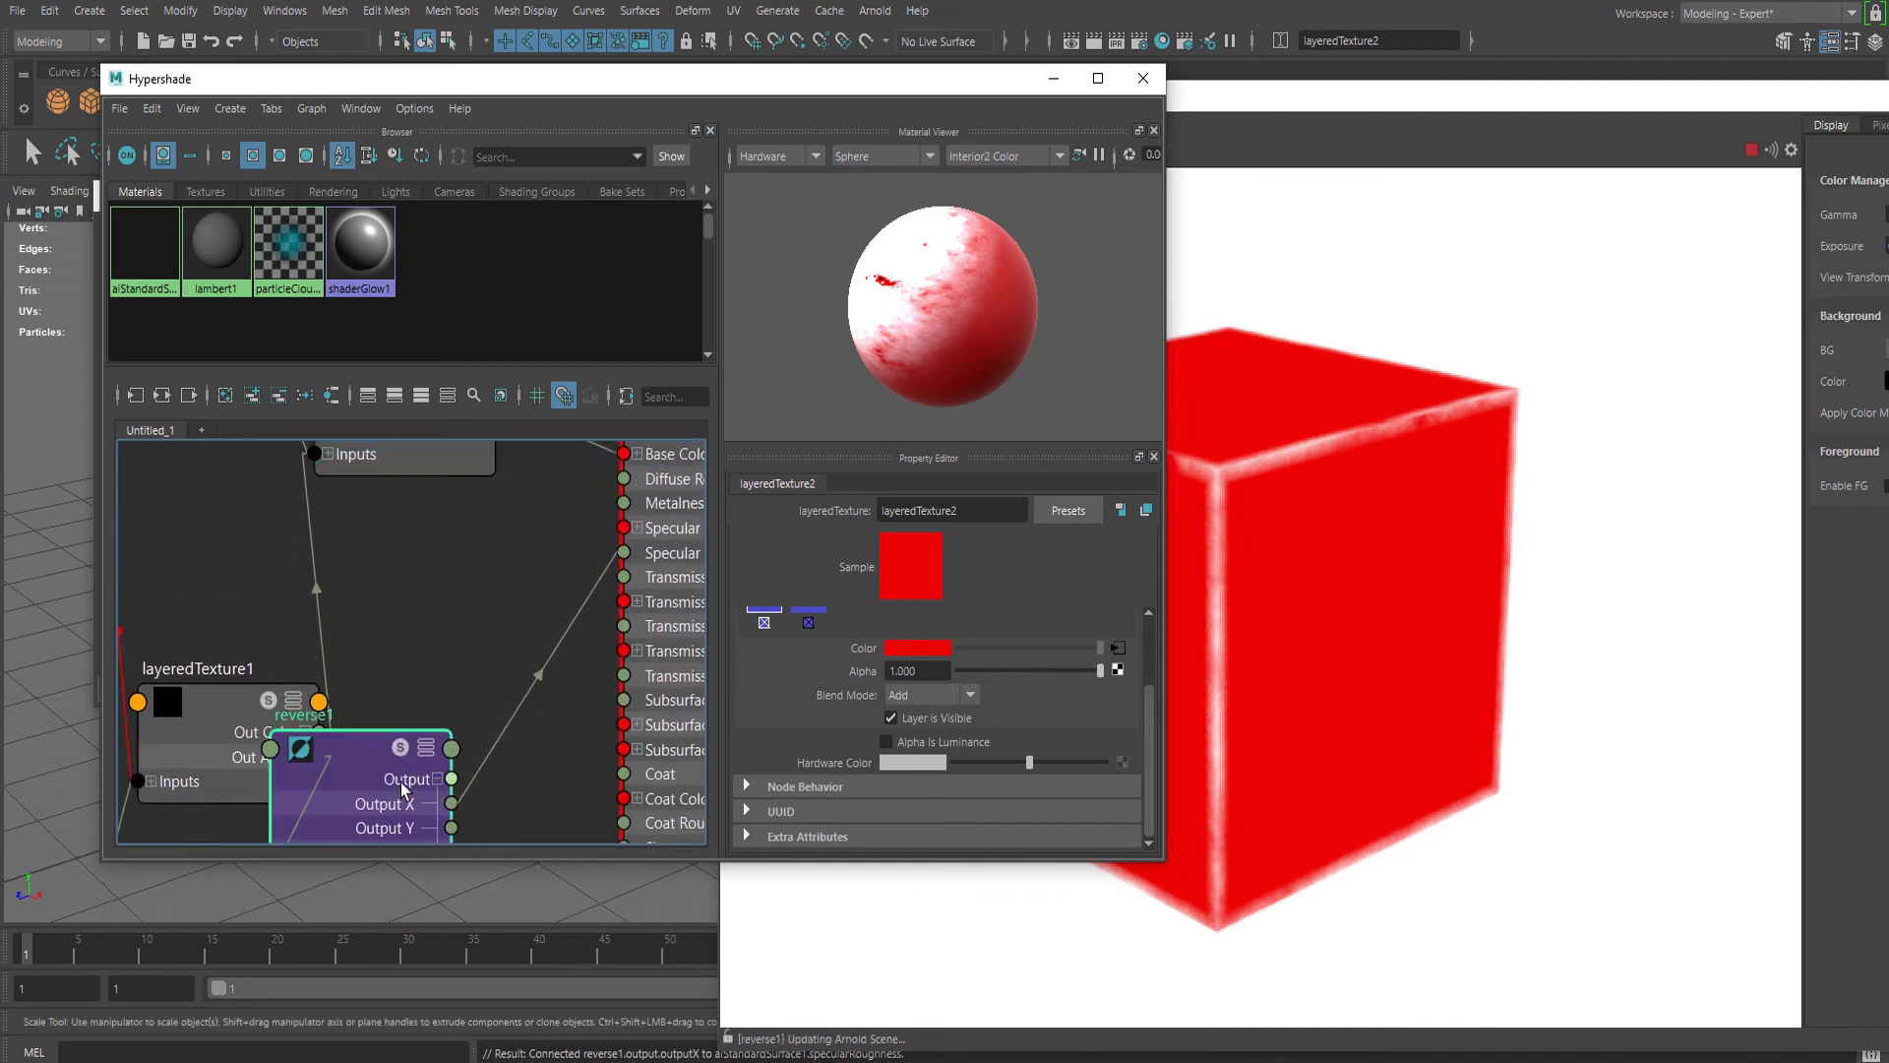
drag(404, 787, 448, 880)
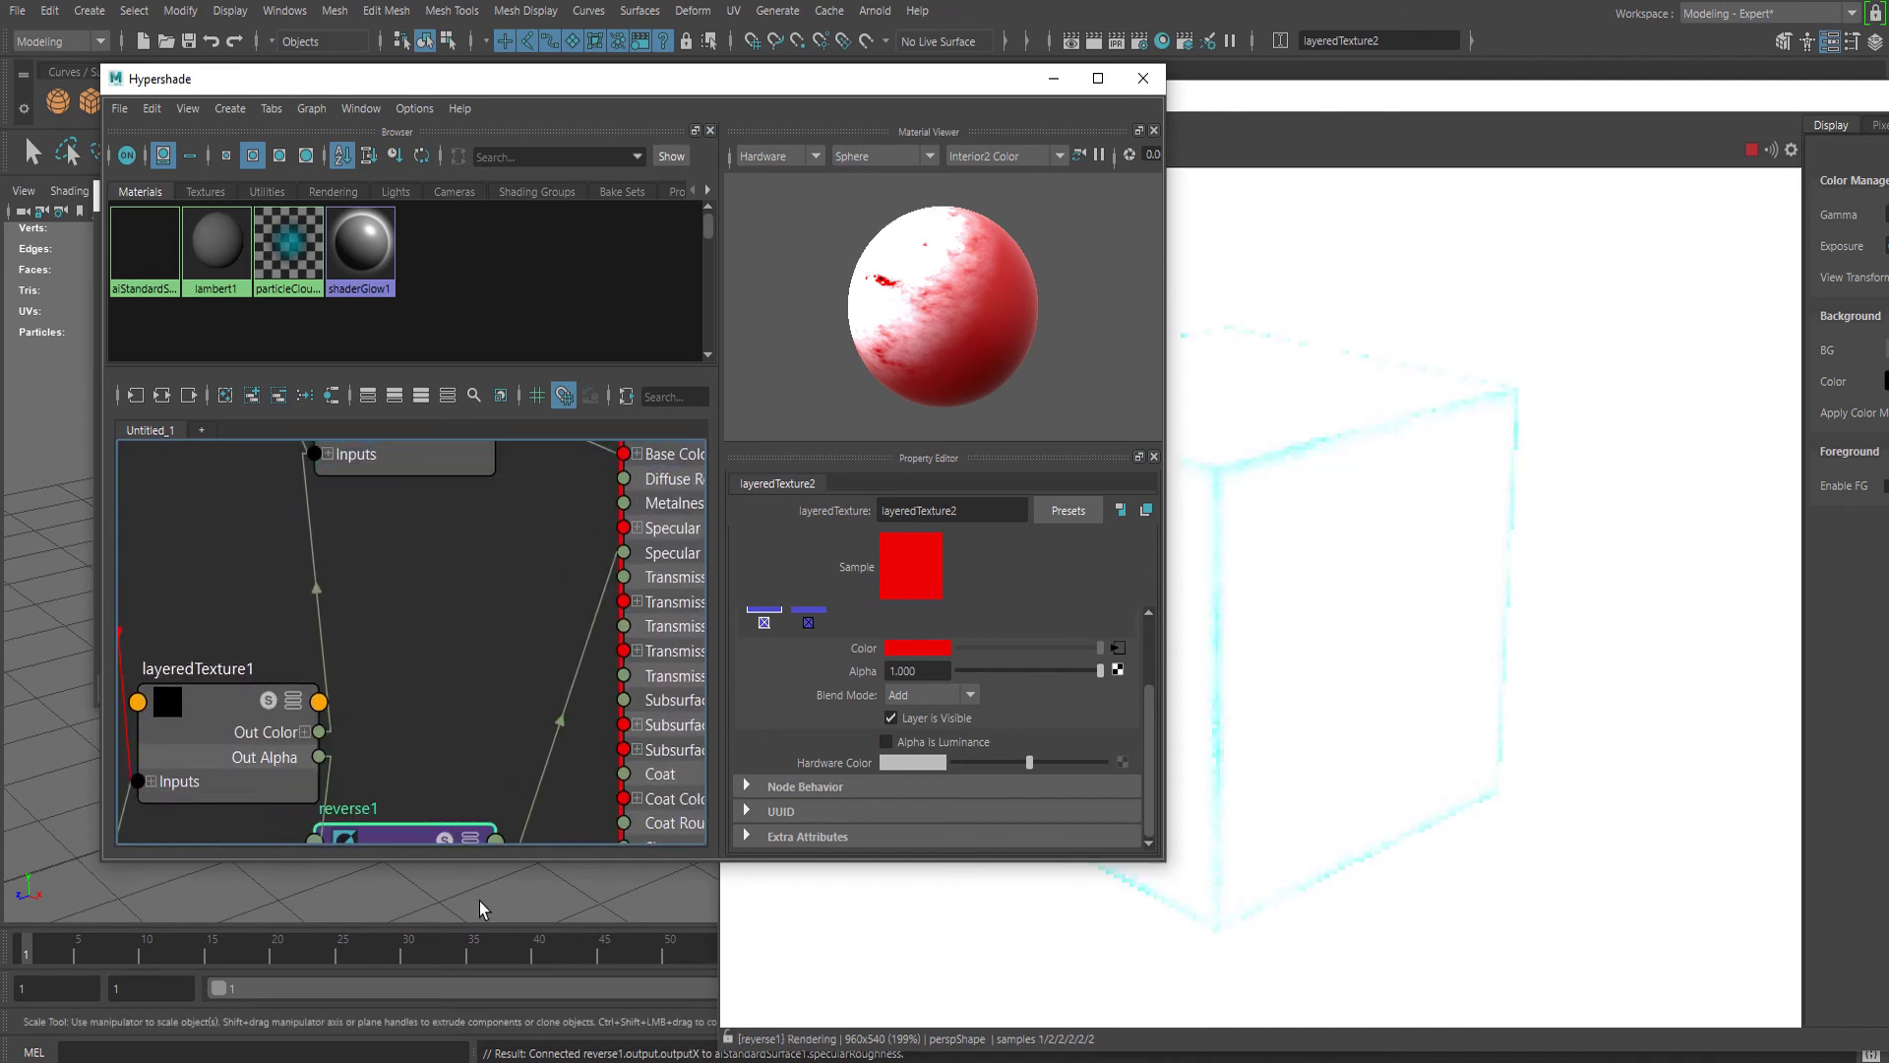
drag(319, 757, 624, 503)
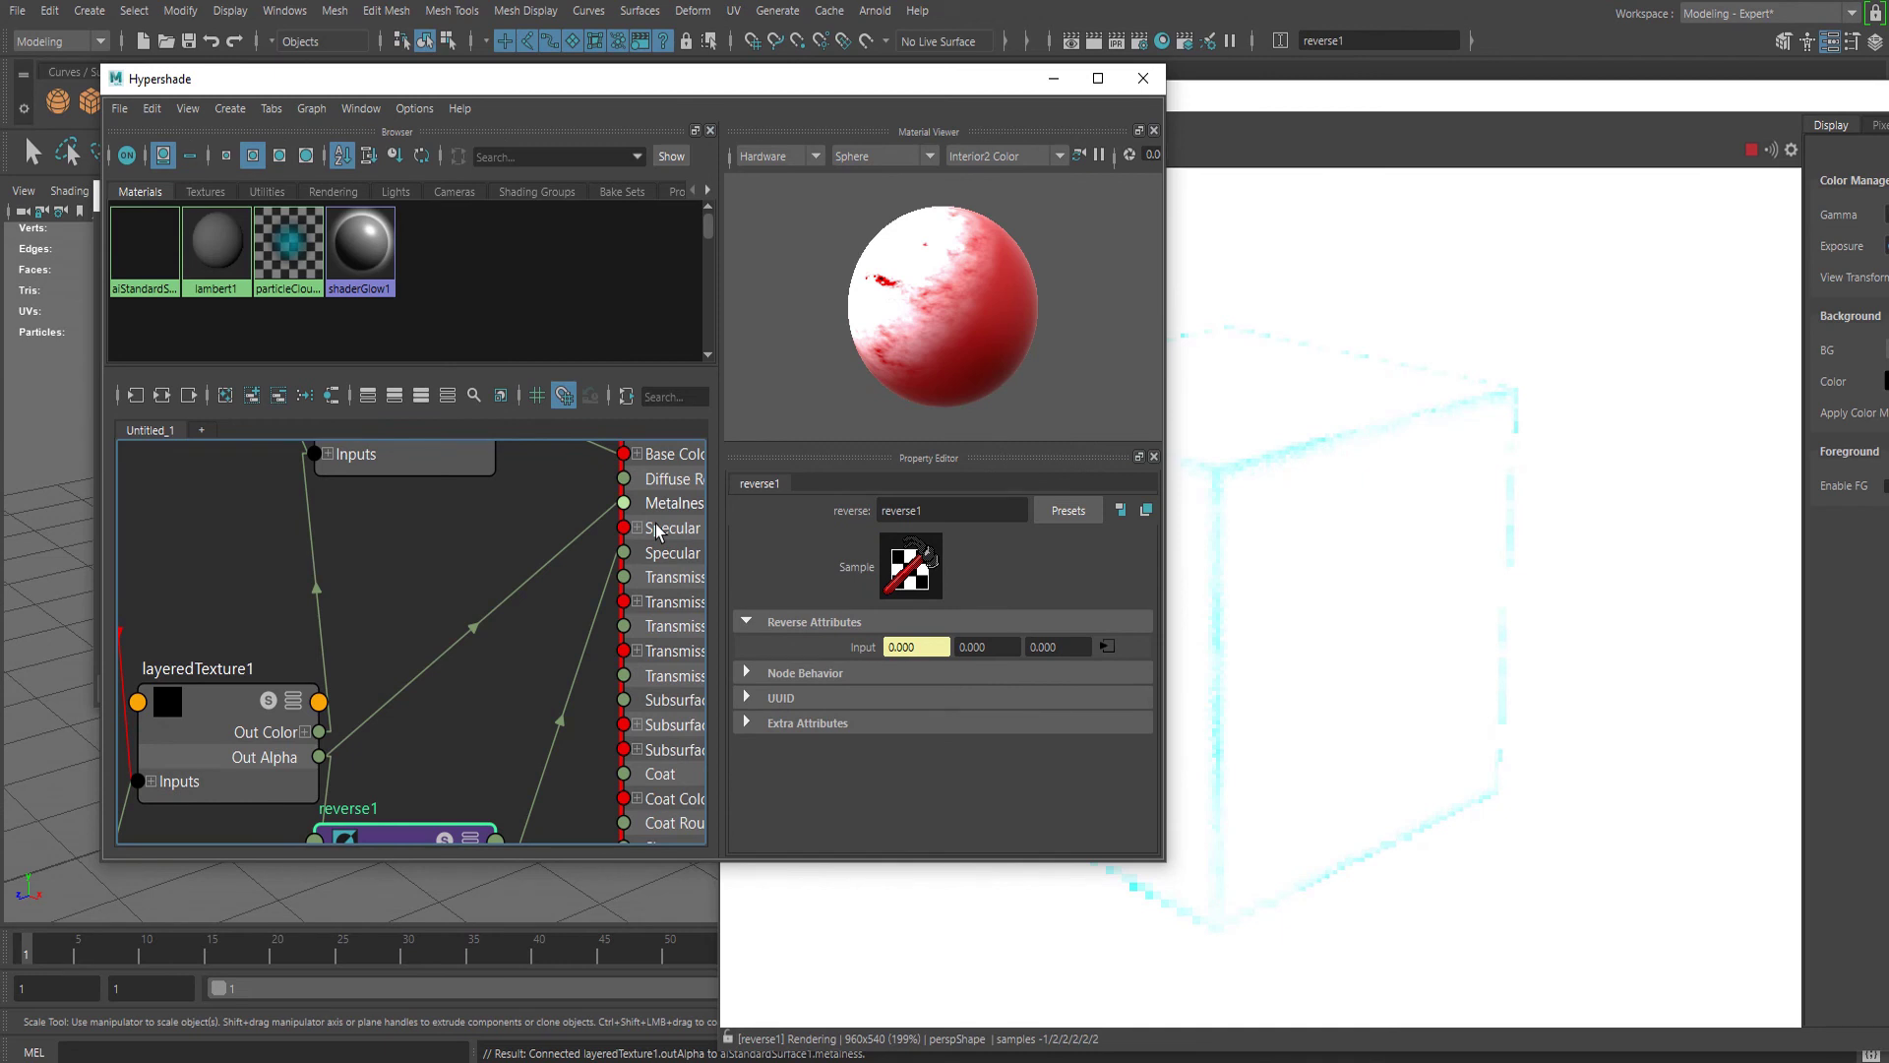
click(1437, 104)
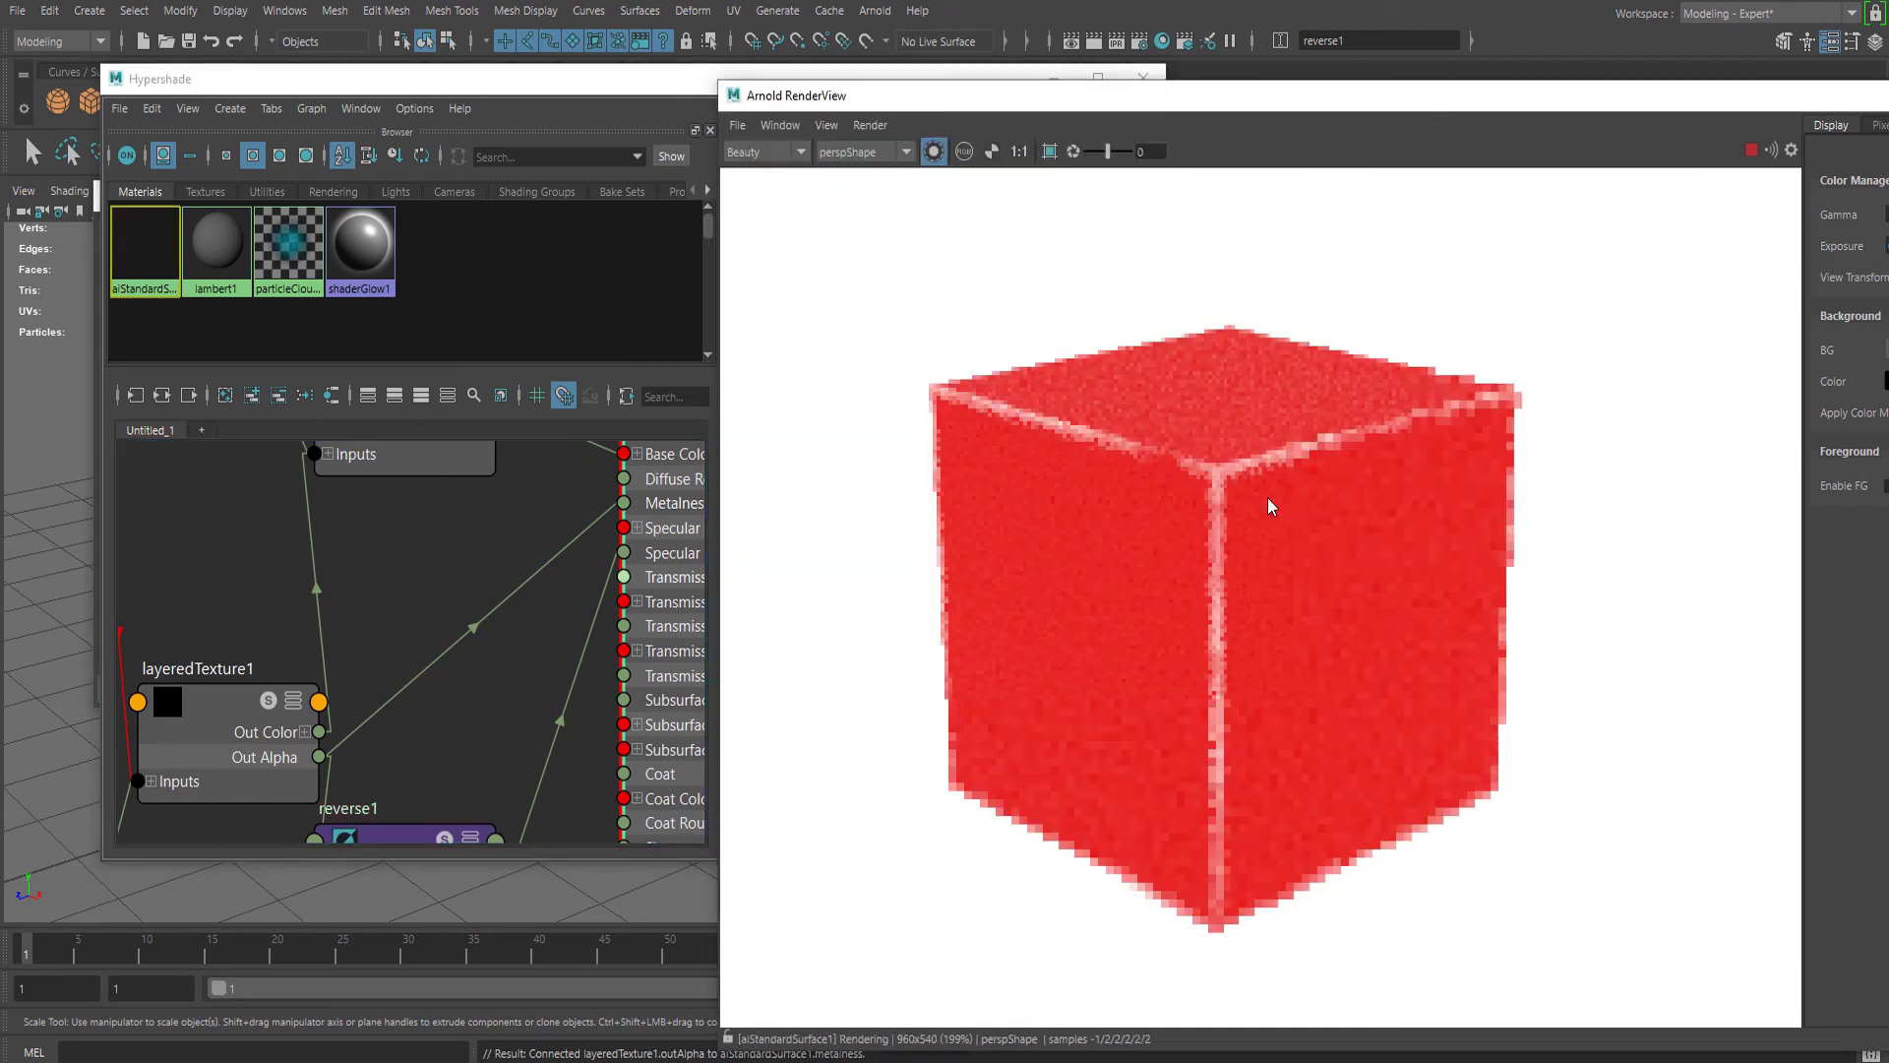
Stop the live render and set aiCurvature1's Radius to 0.5
click(1755, 153)
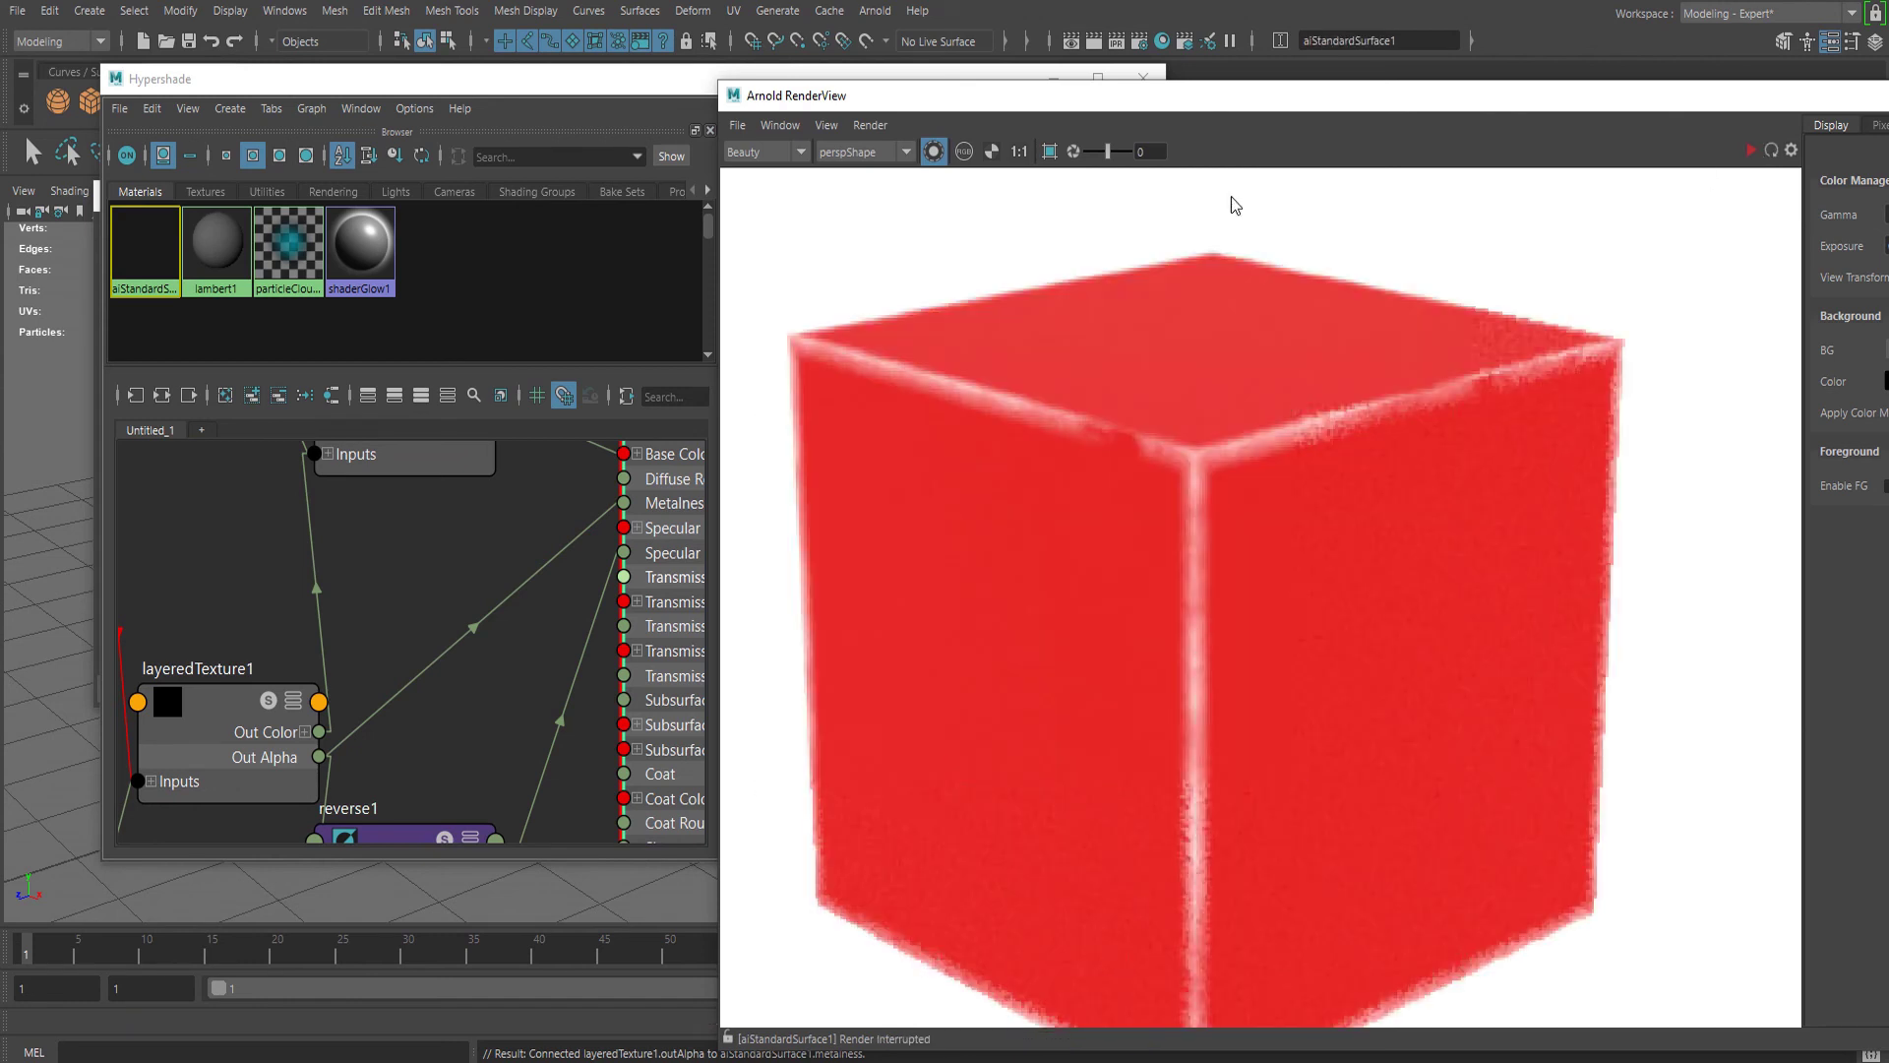
alt+middle_drag(236, 658, 791, 514)
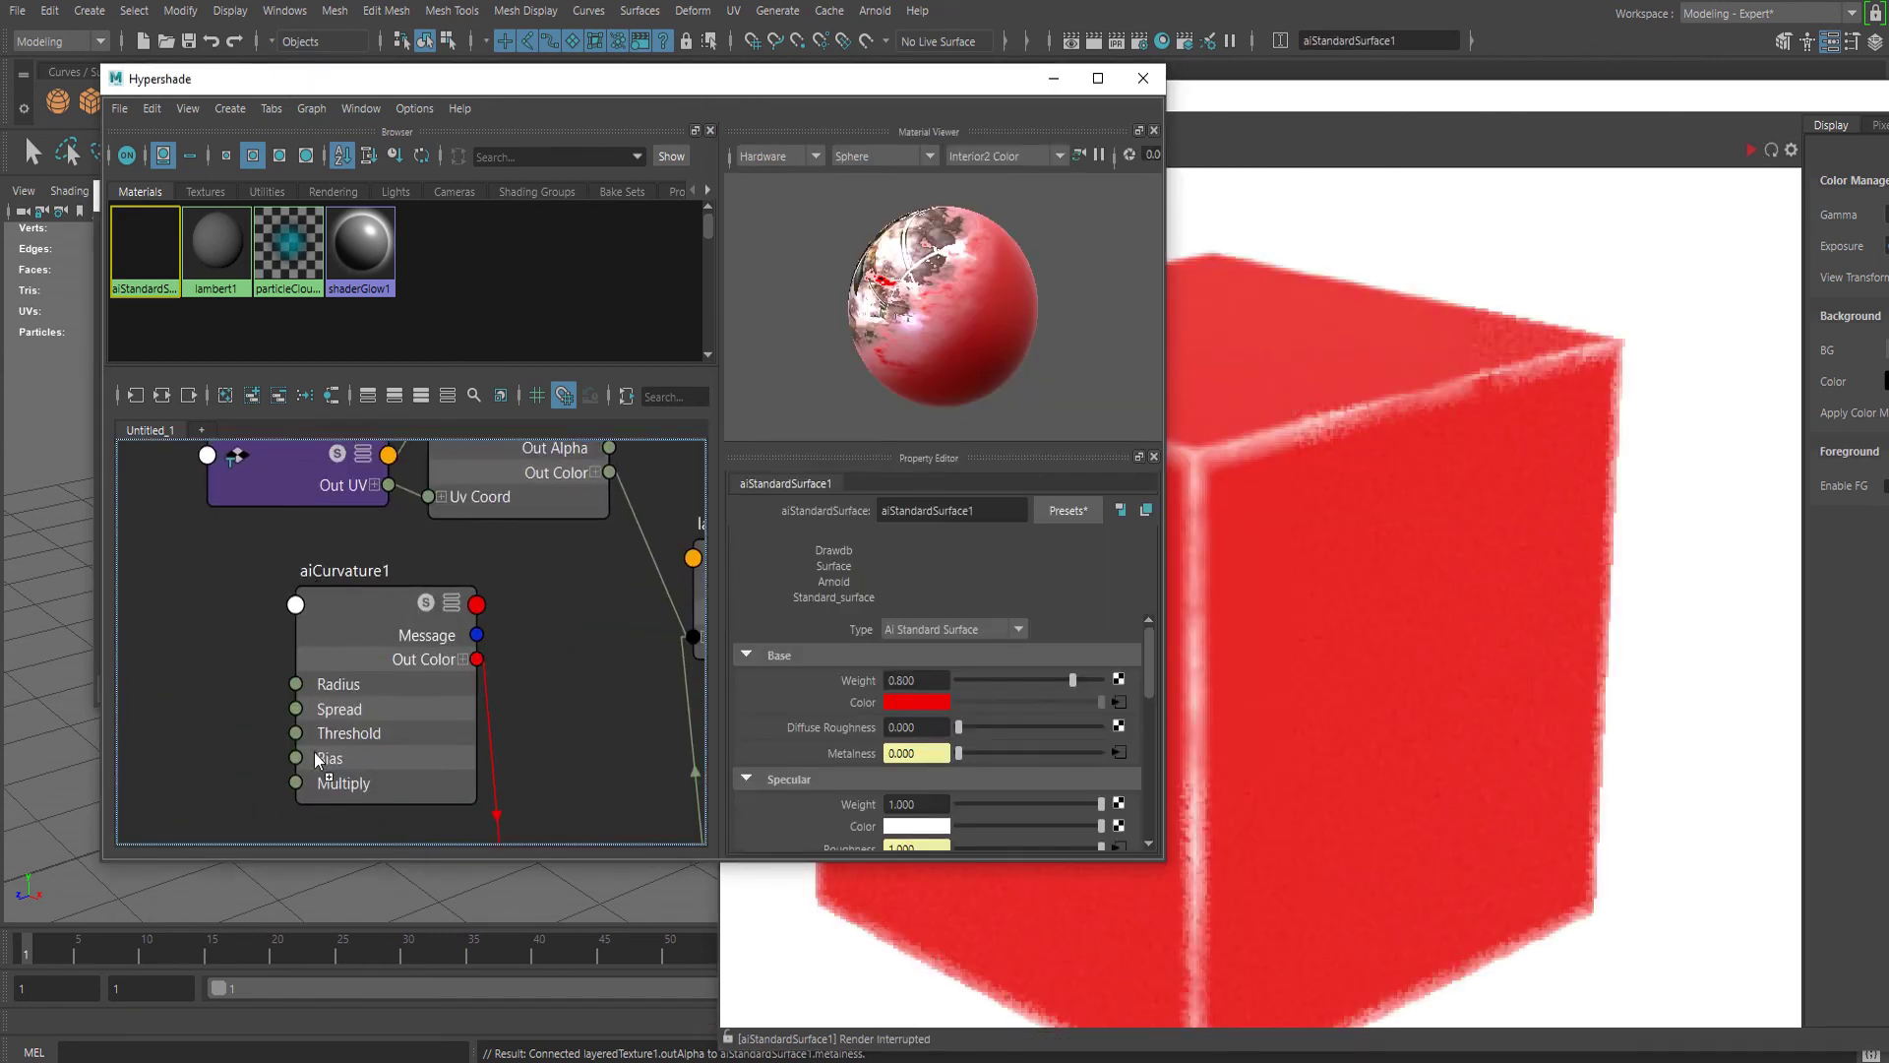
alt+middle_drag(134, 529, 166, 484)
click(387, 640)
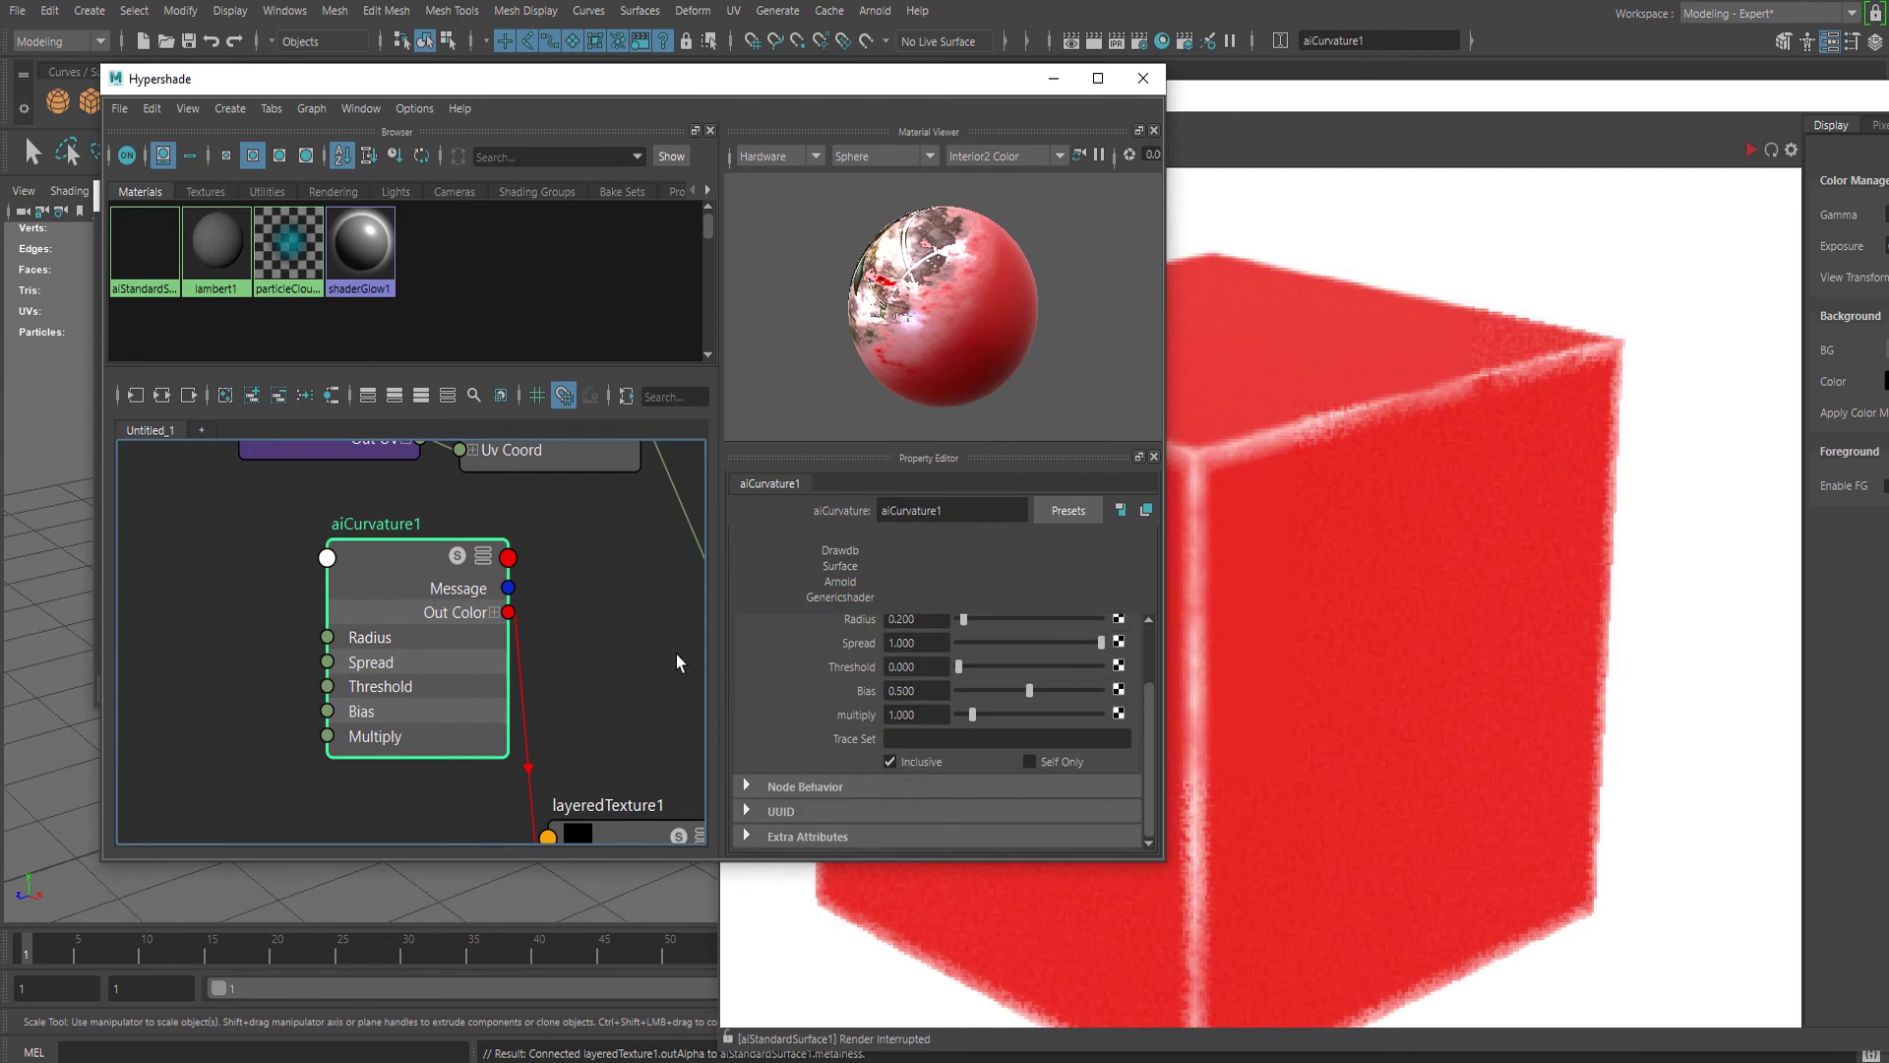
scroll(1007, 711, down, 5)
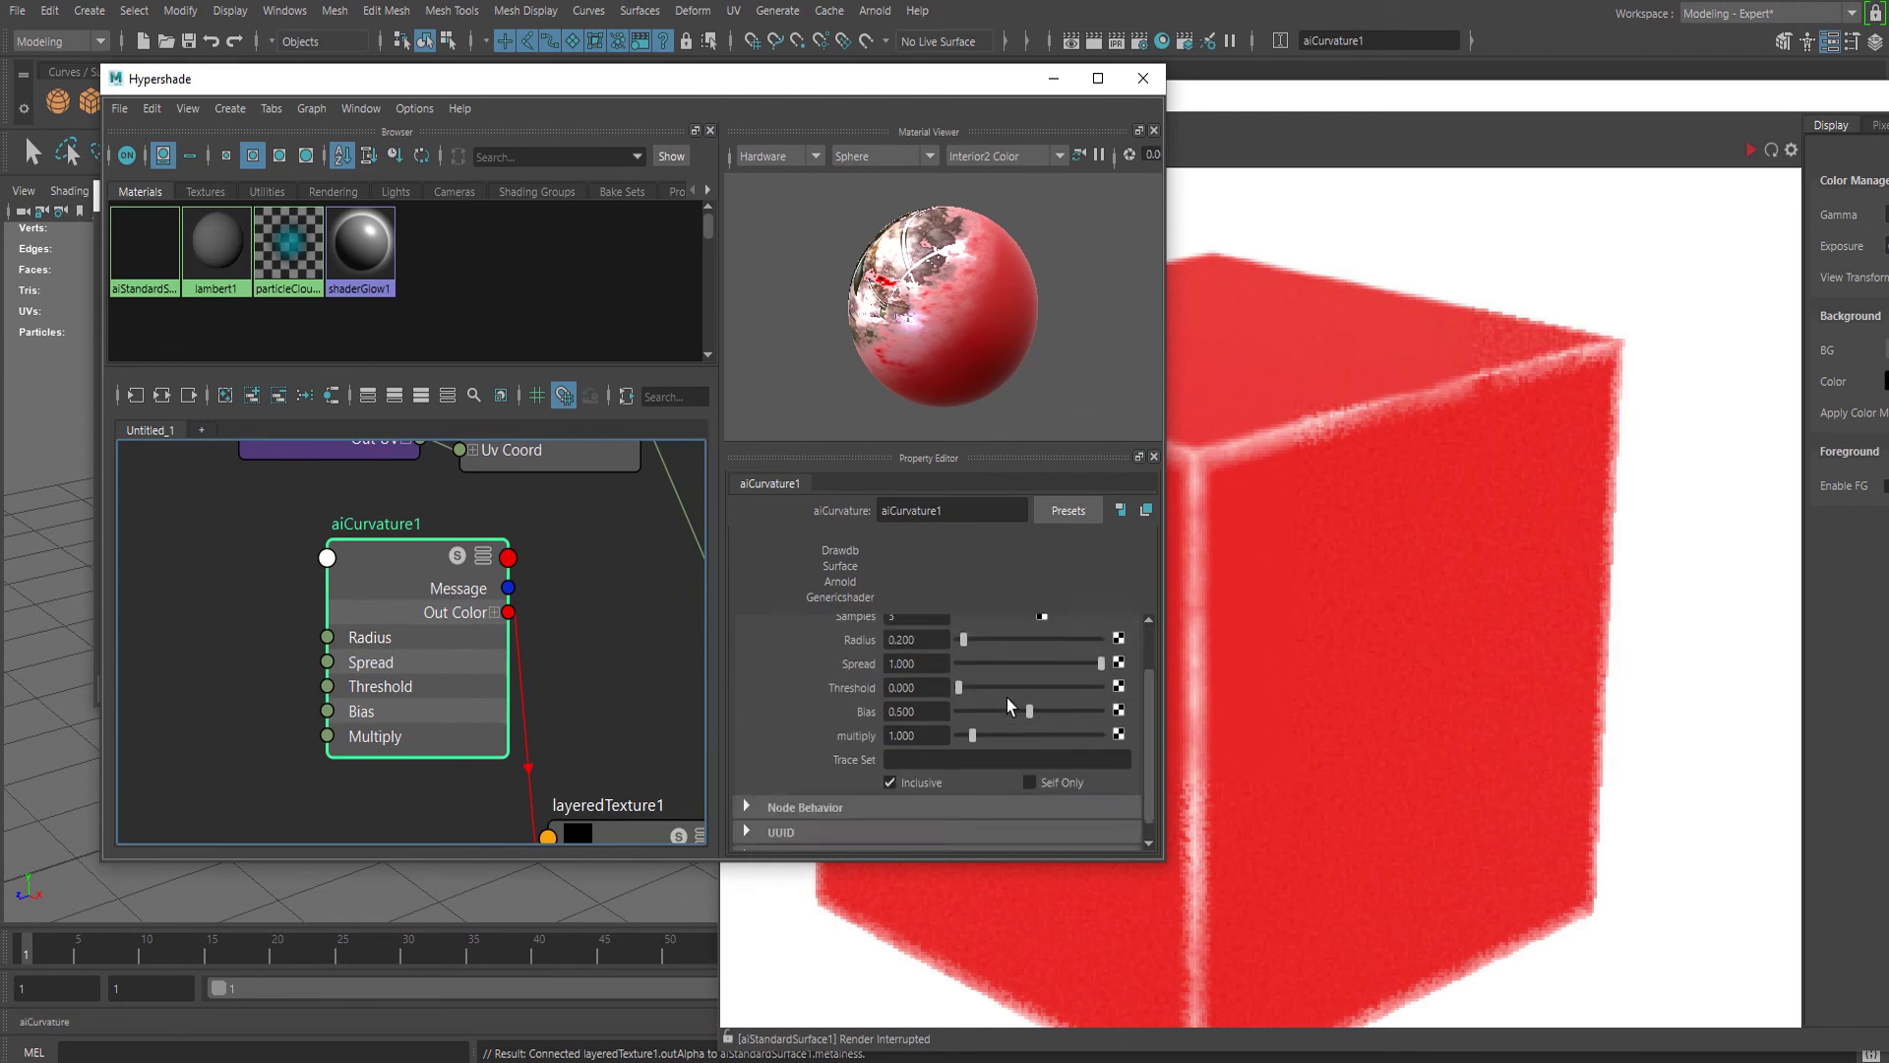
scroll(1006, 699, up, 3)
drag(977, 695, 969, 703)
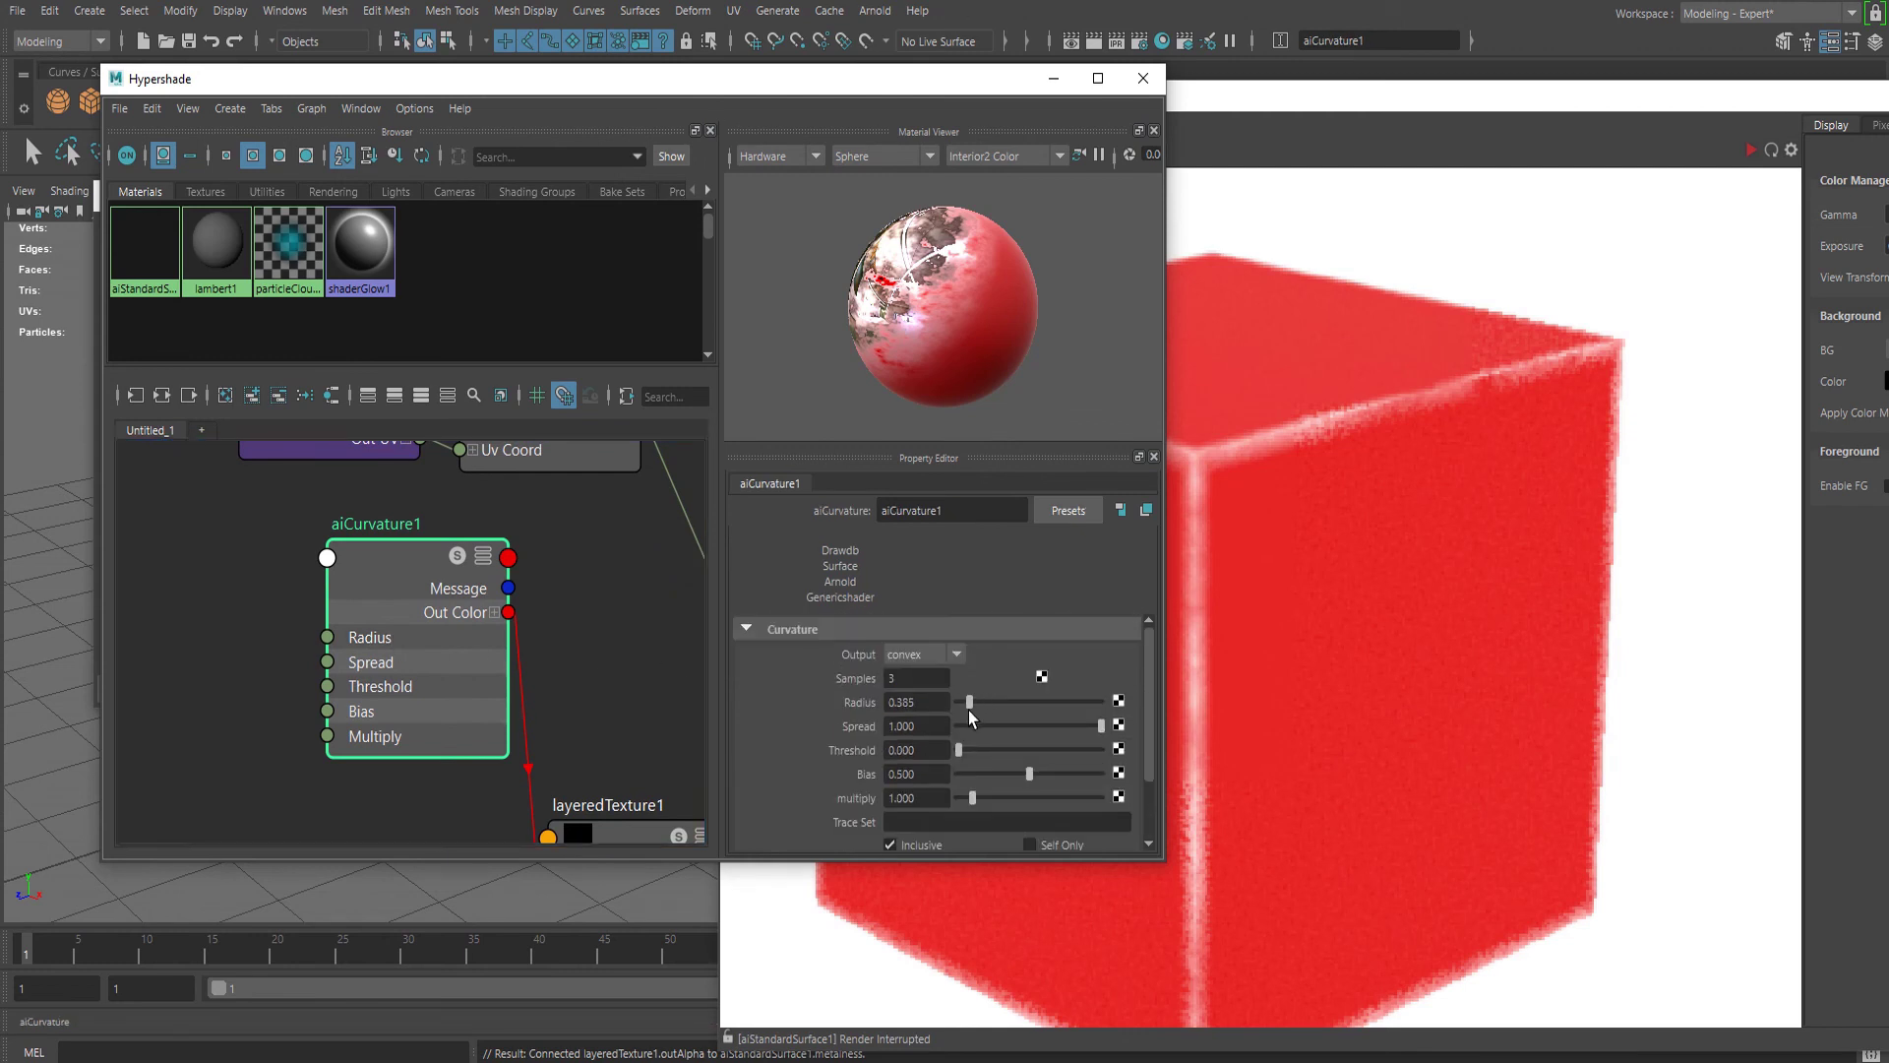
click(915, 702)
text(.5)
key(Return)
Set aiCurvature1's Multiply to 5
drag(932, 797, 758, 793)
text(3)
key(Return)
click(925, 799)
text(5)
key(Return)
Preview the isolated aiCurvature1 mask on the cube in a live render, and stop the render
drag(1439, 104, 1284, 113)
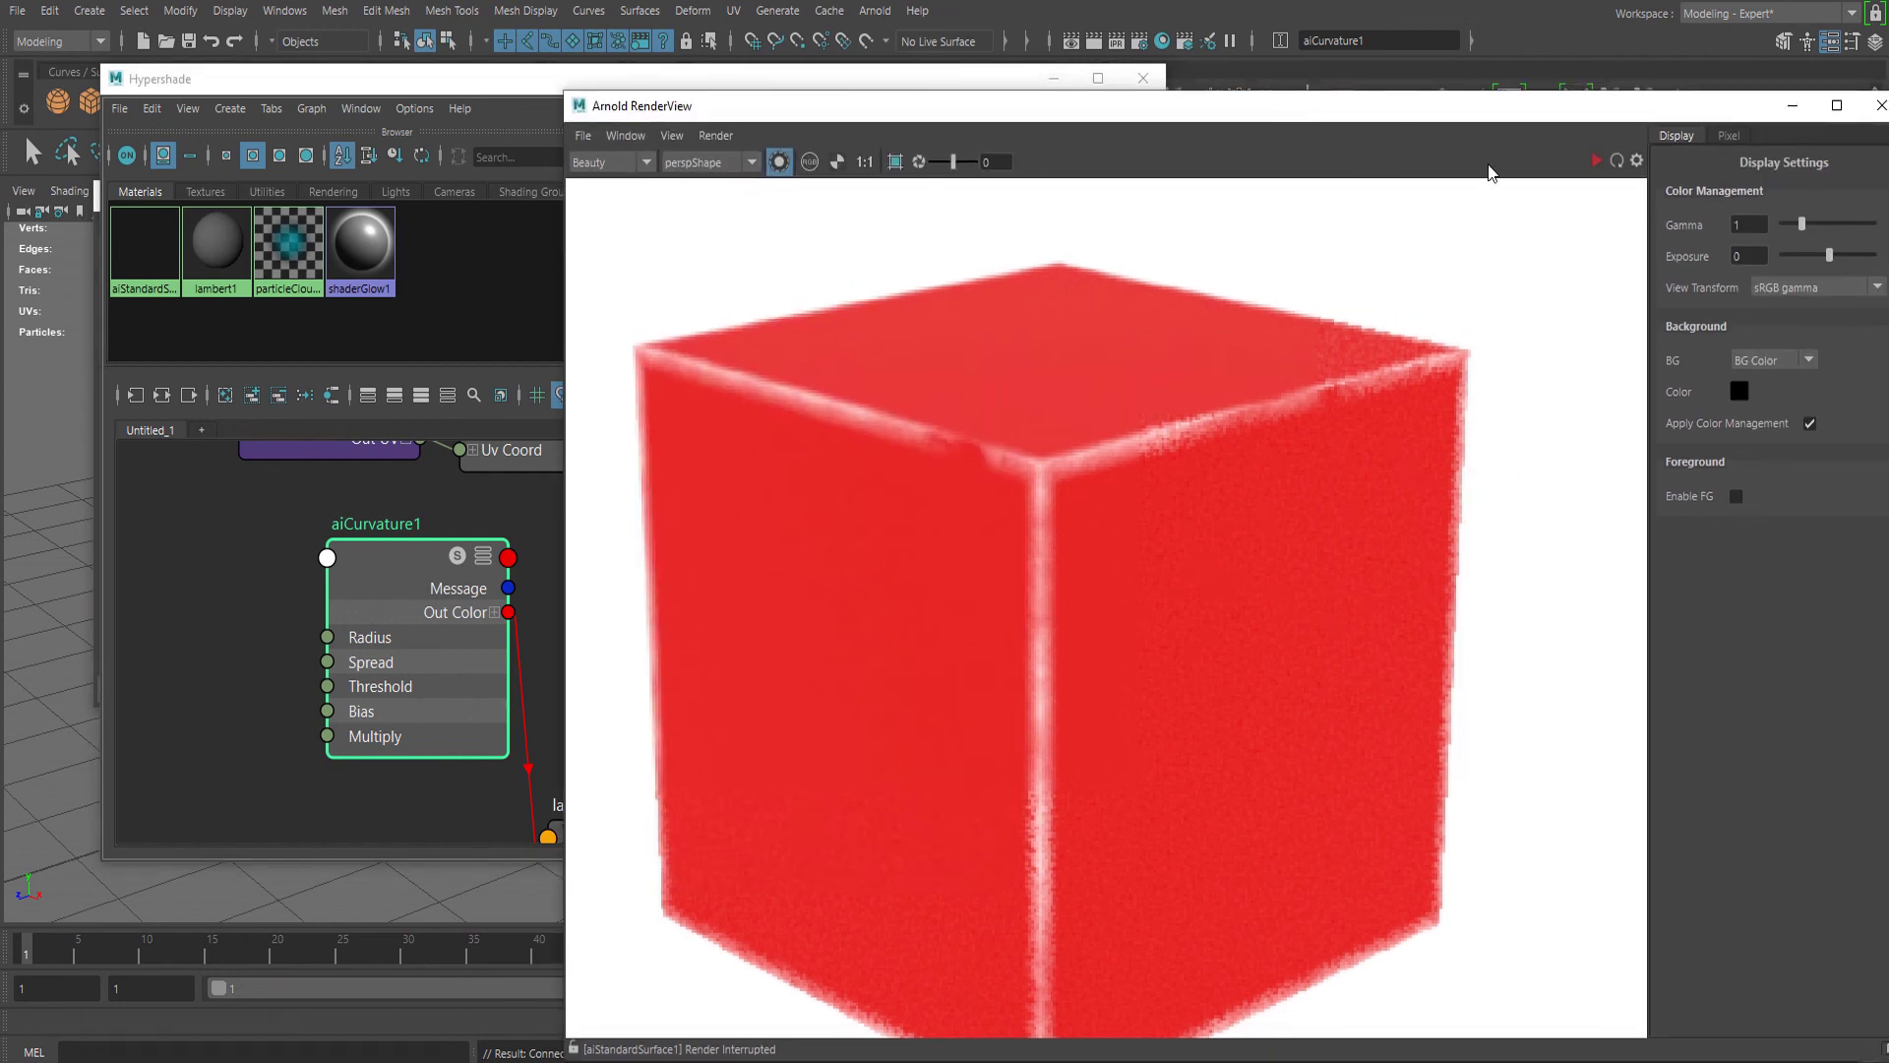
click(893, 77)
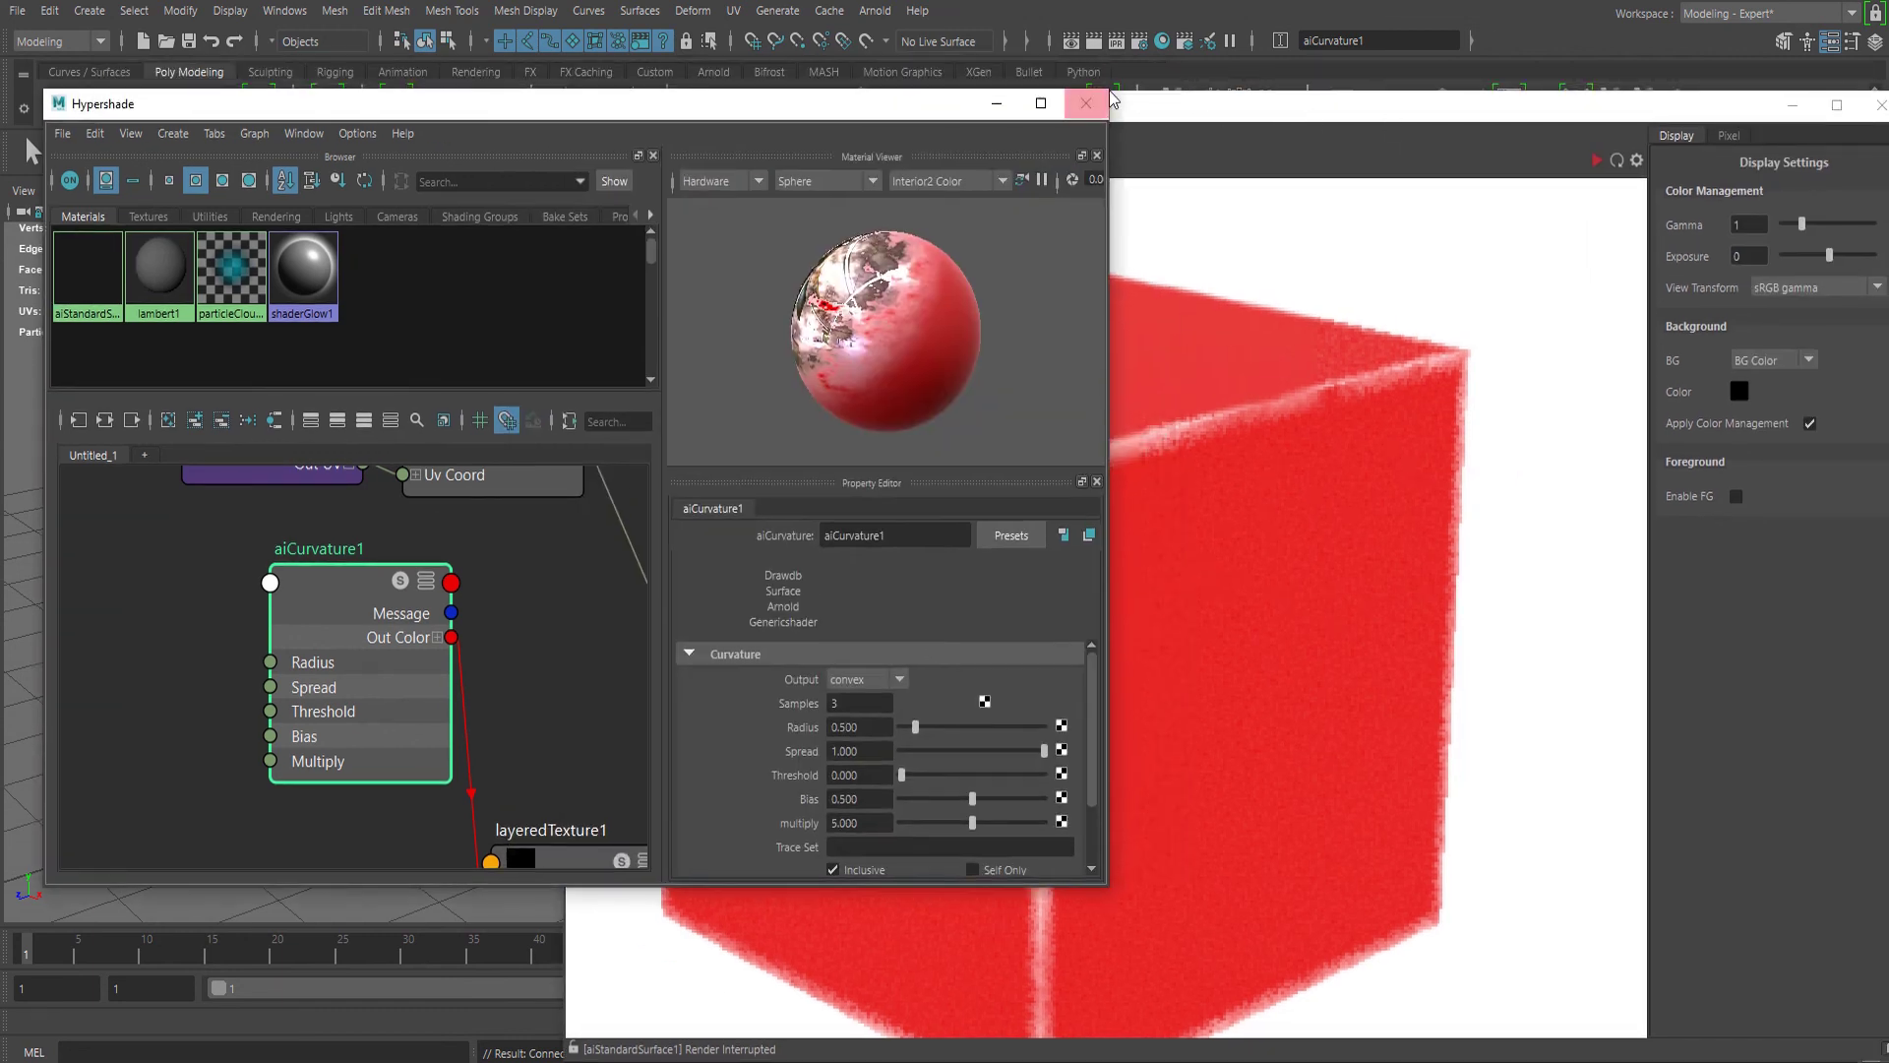
click(1596, 161)
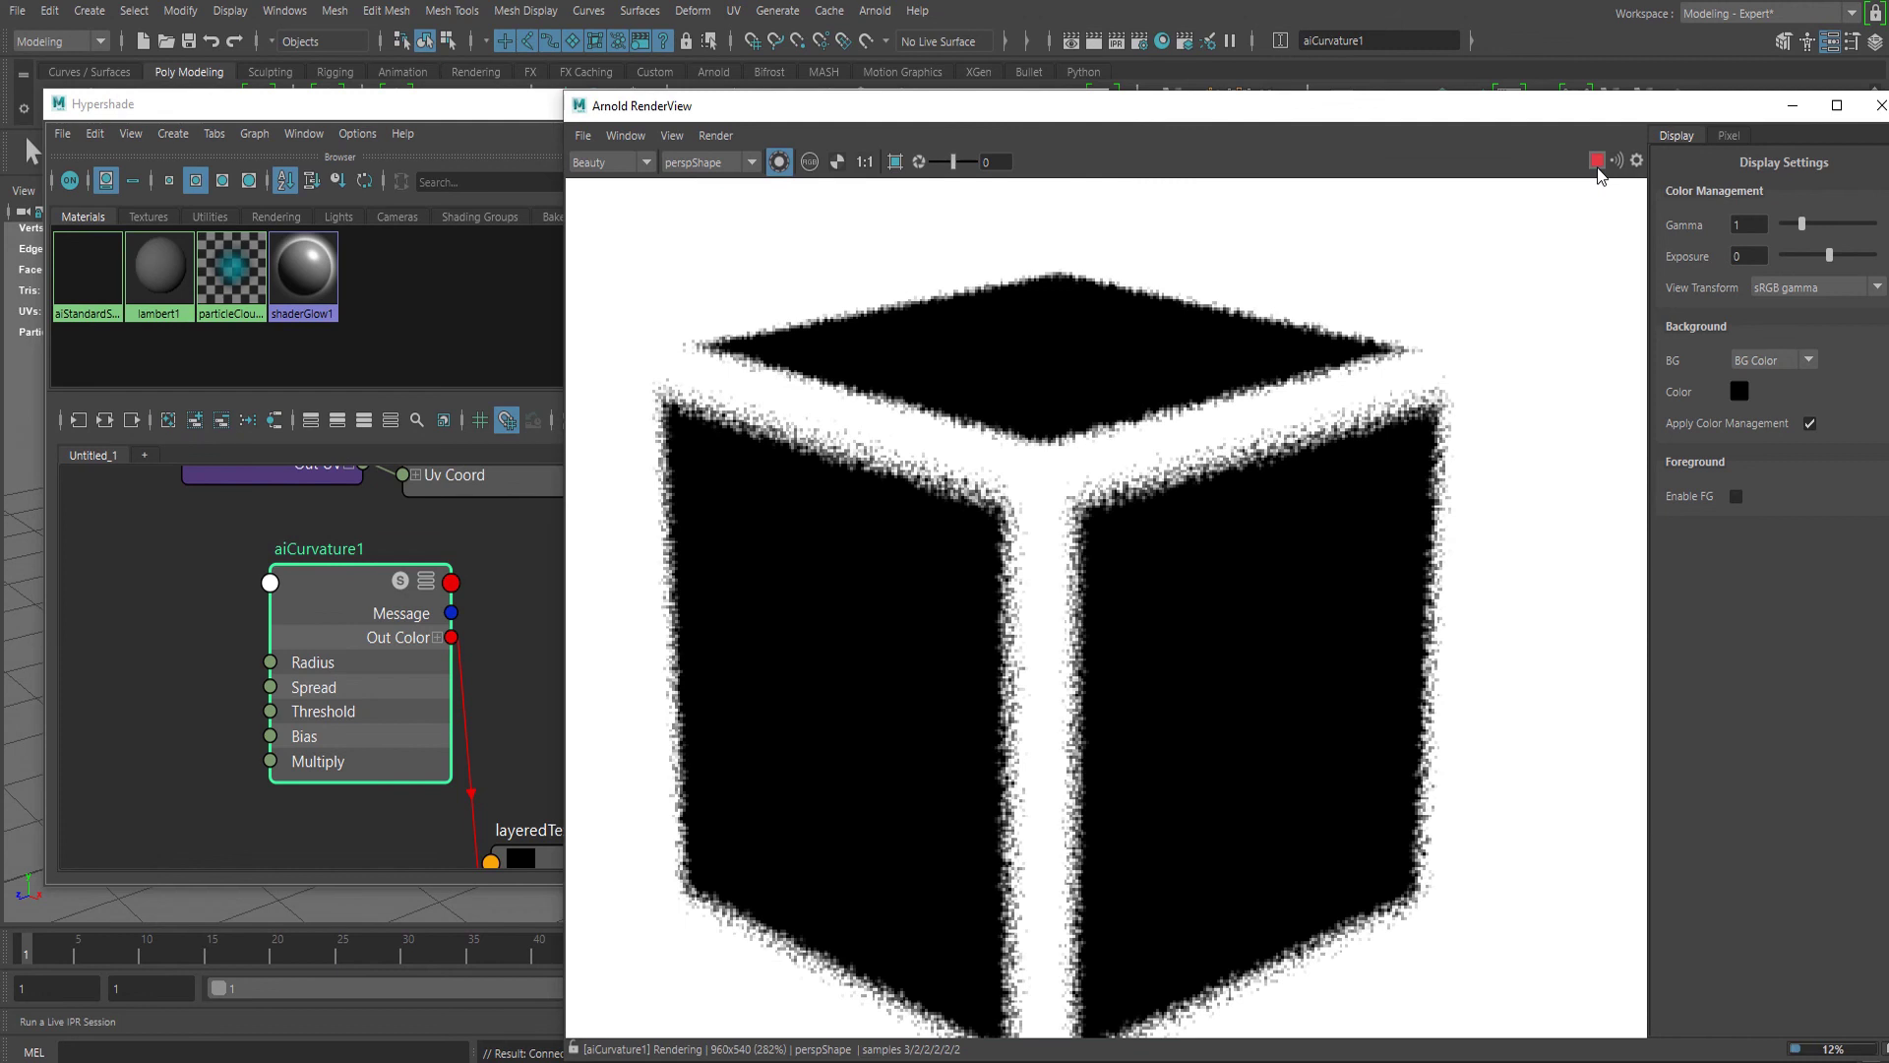
click(1598, 167)
Select aiStandardSurface1, run the live render with shader isolation off, and examine the worn edges on the whole cube
click(192, 636)
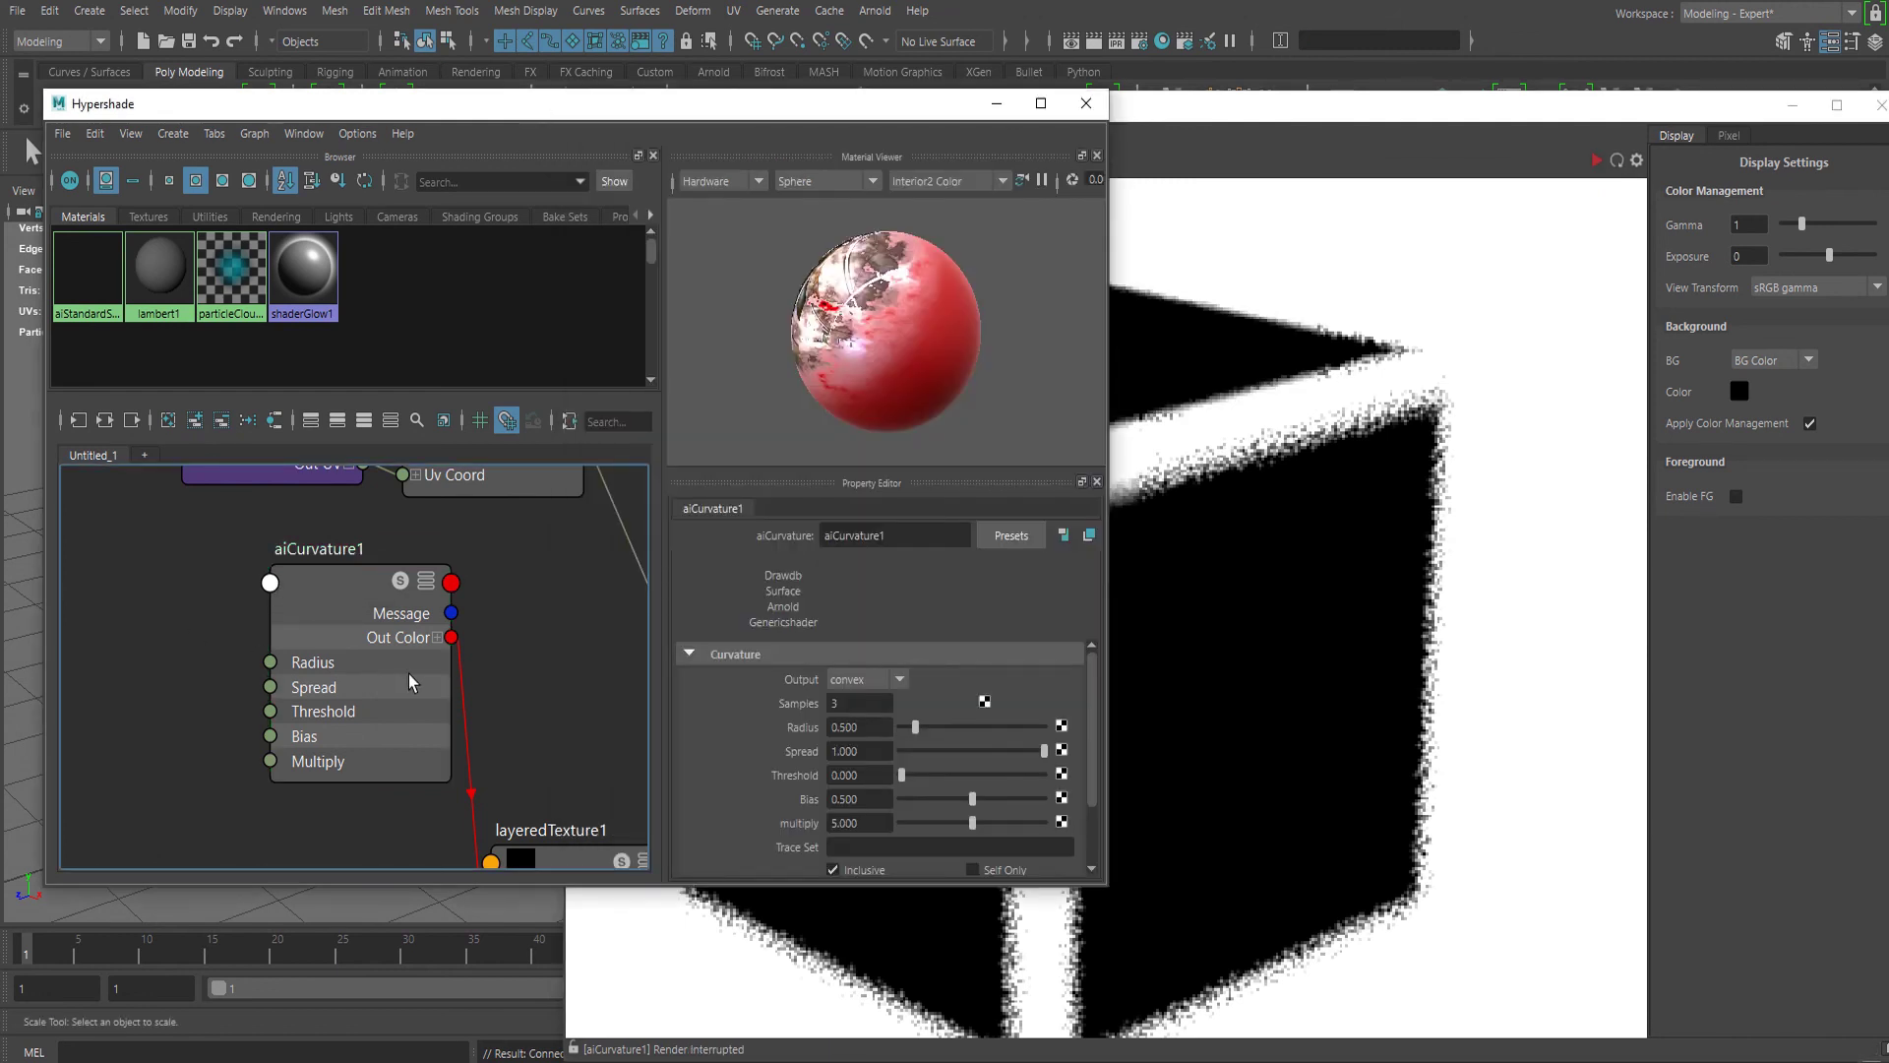
alt+middle_drag(506, 623, 1, 597)
click(548, 615)
click(1441, 332)
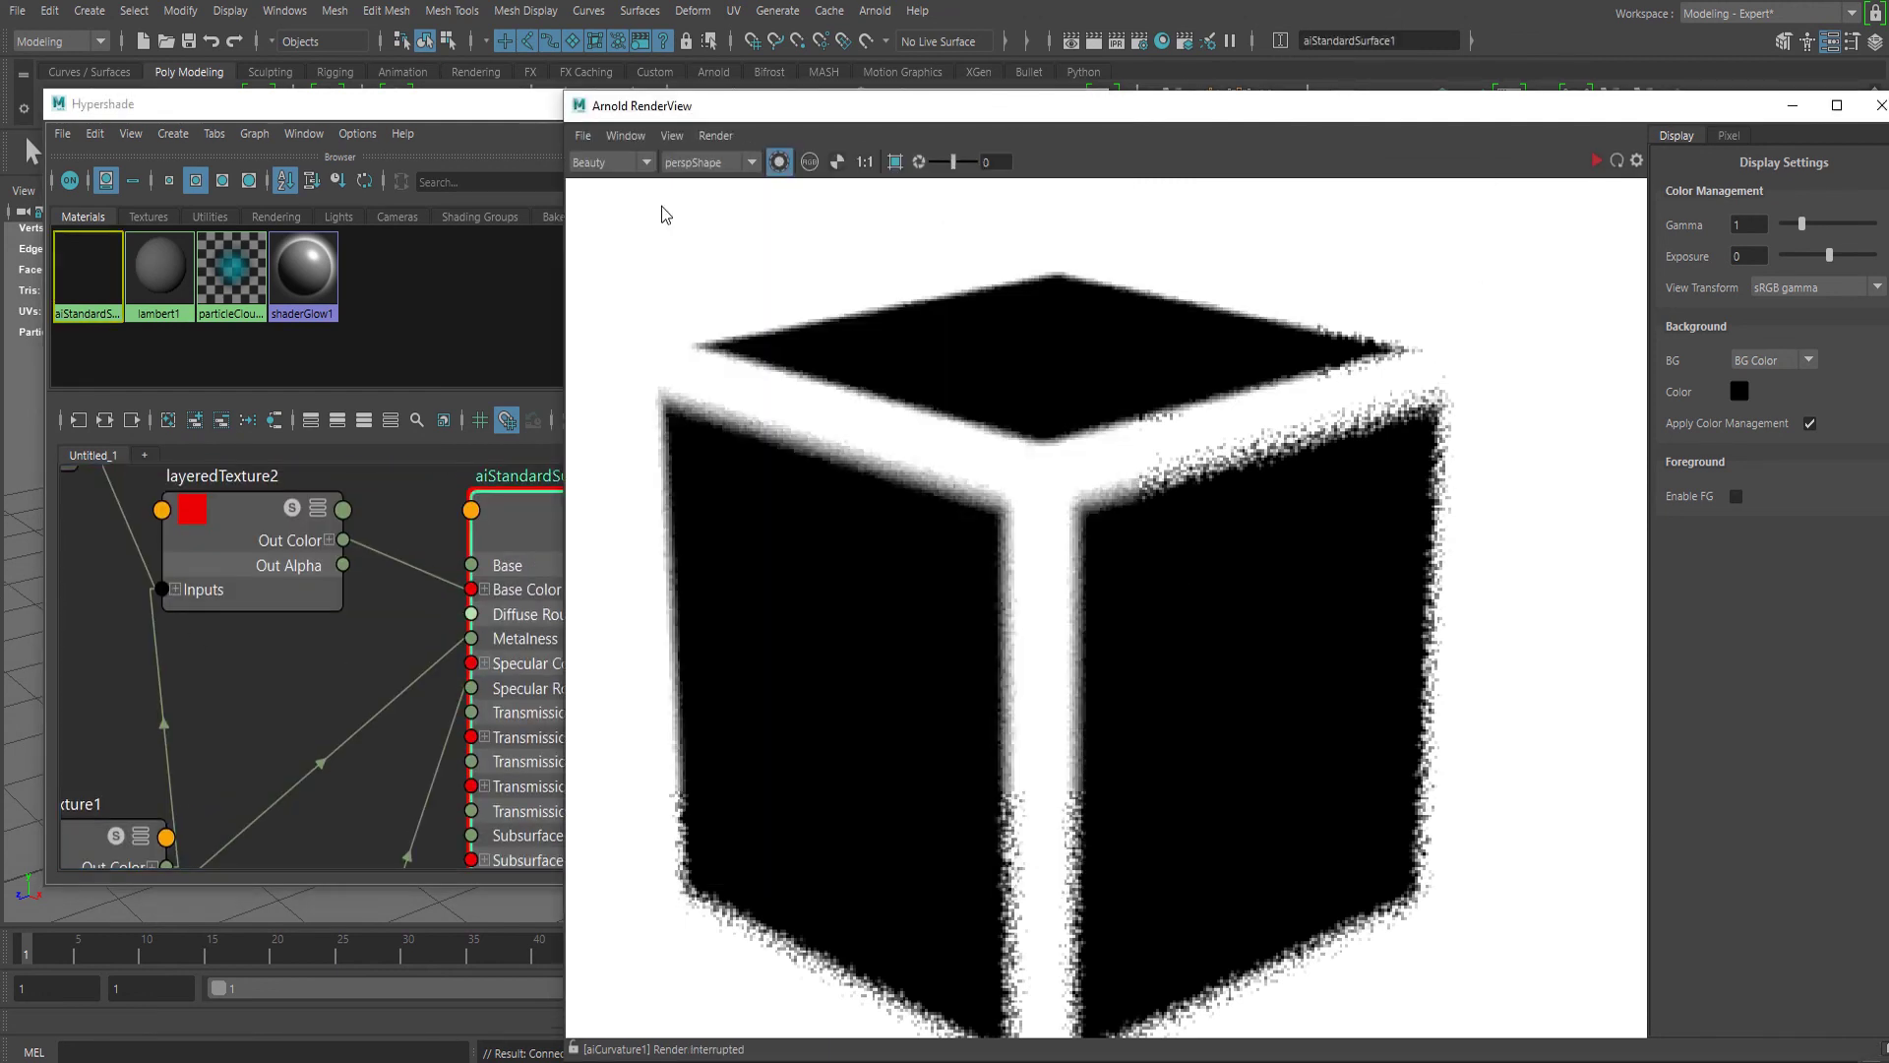
click(1601, 162)
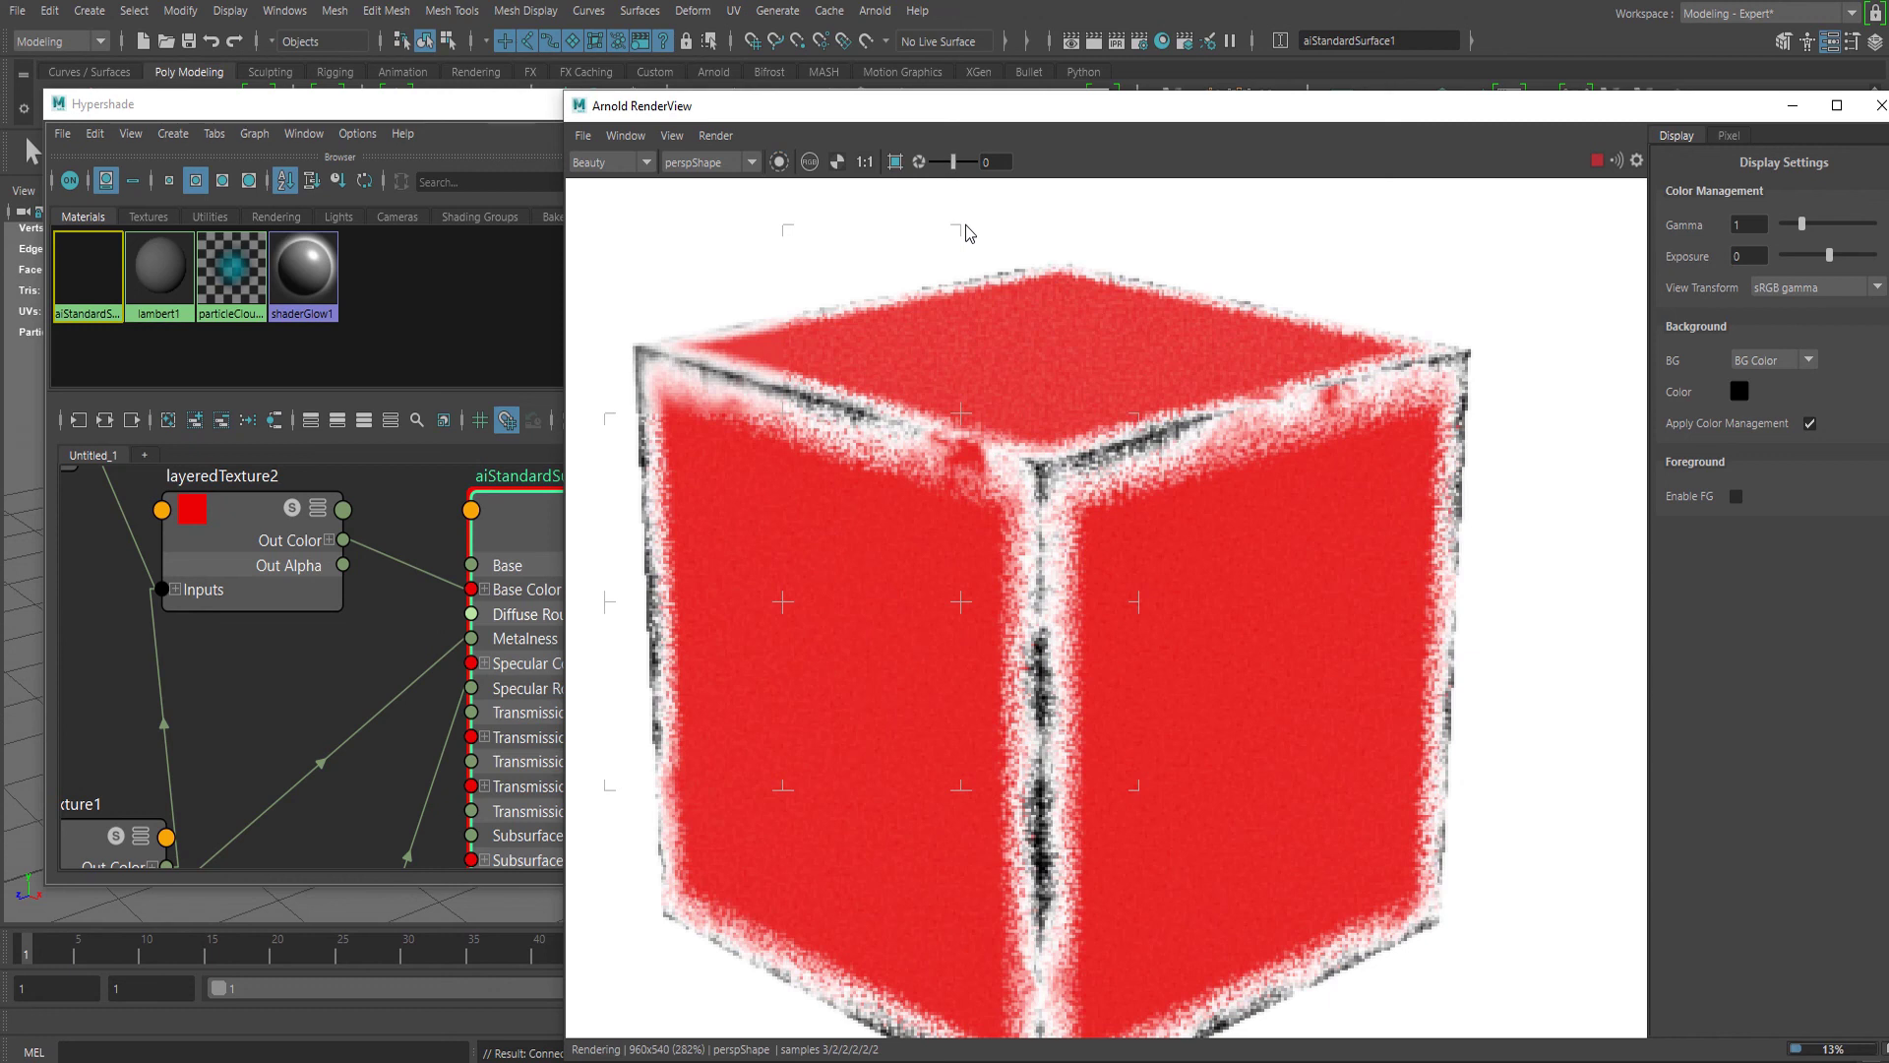
alt+middle_drag(263, 669, 313, 677)
scroll(1494, 445, down, 2)
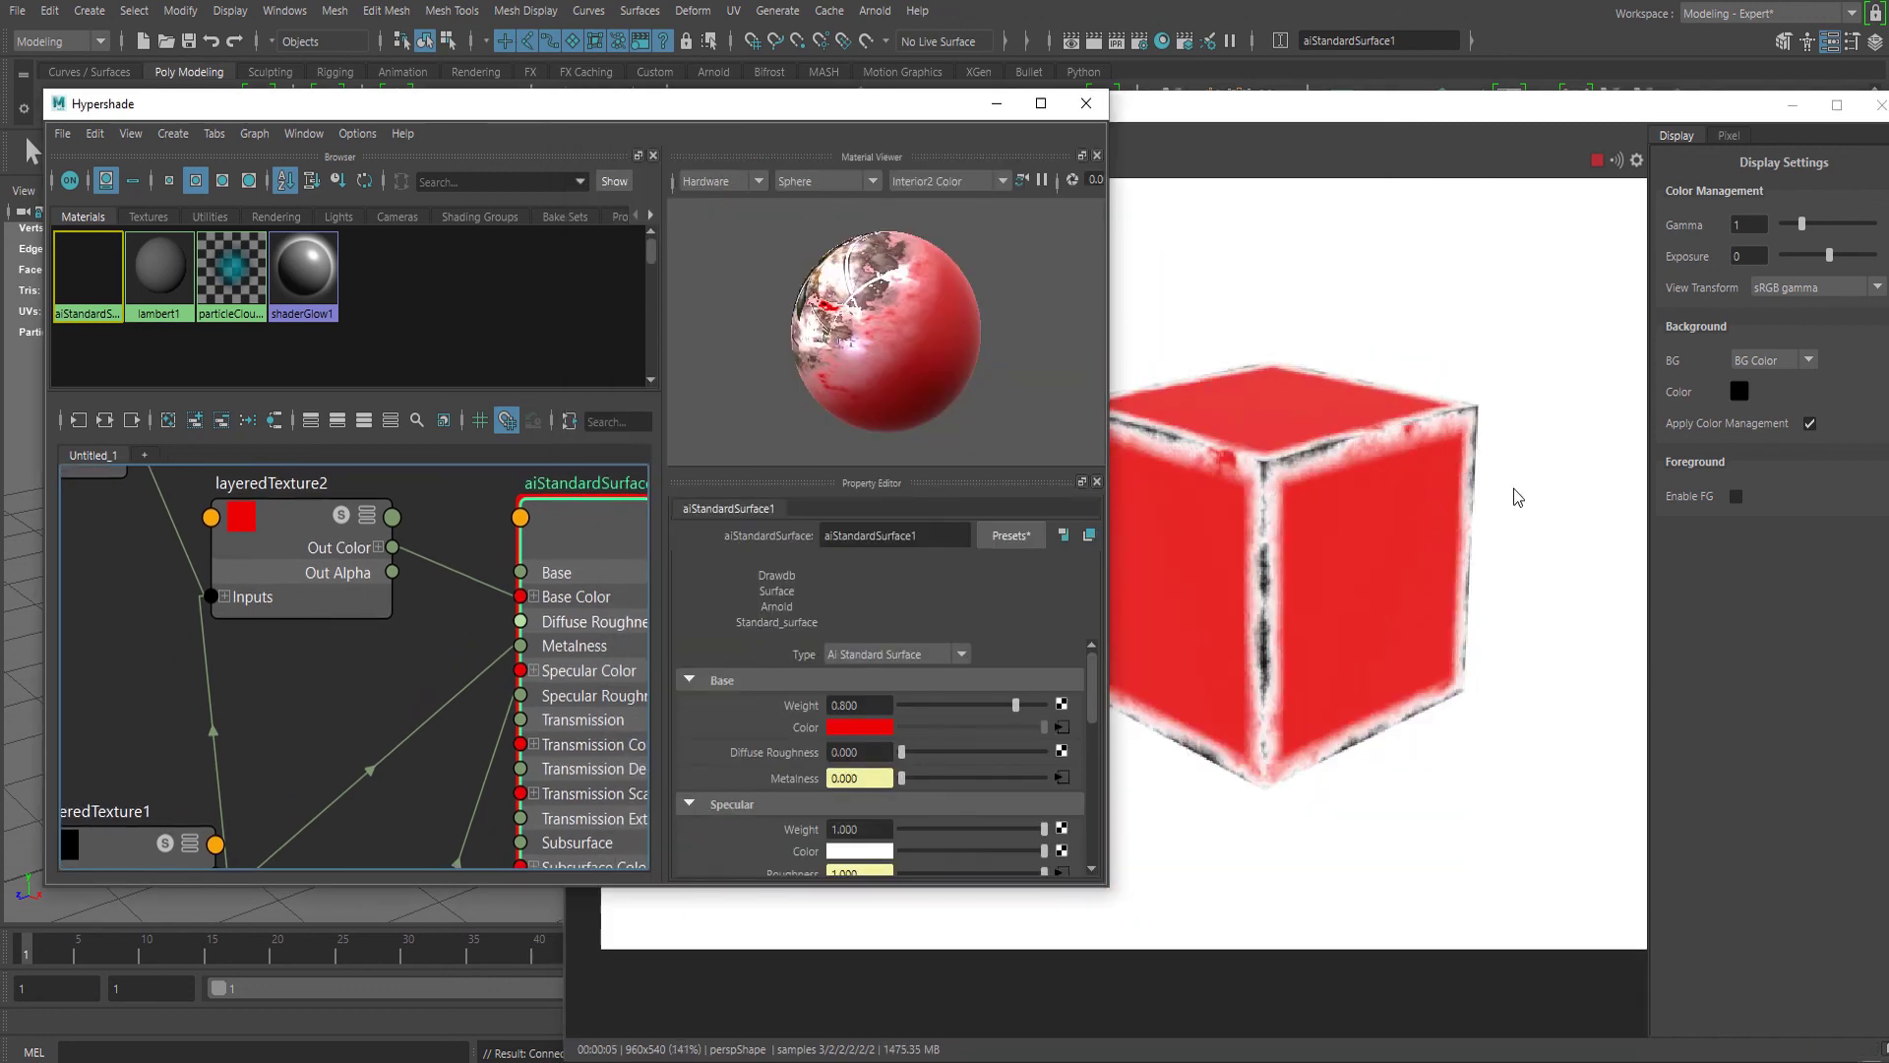
middle_drag(1371, 510, 1448, 506)
scroll(1451, 507, up, 2)
scroll(633, 536, down, 1)
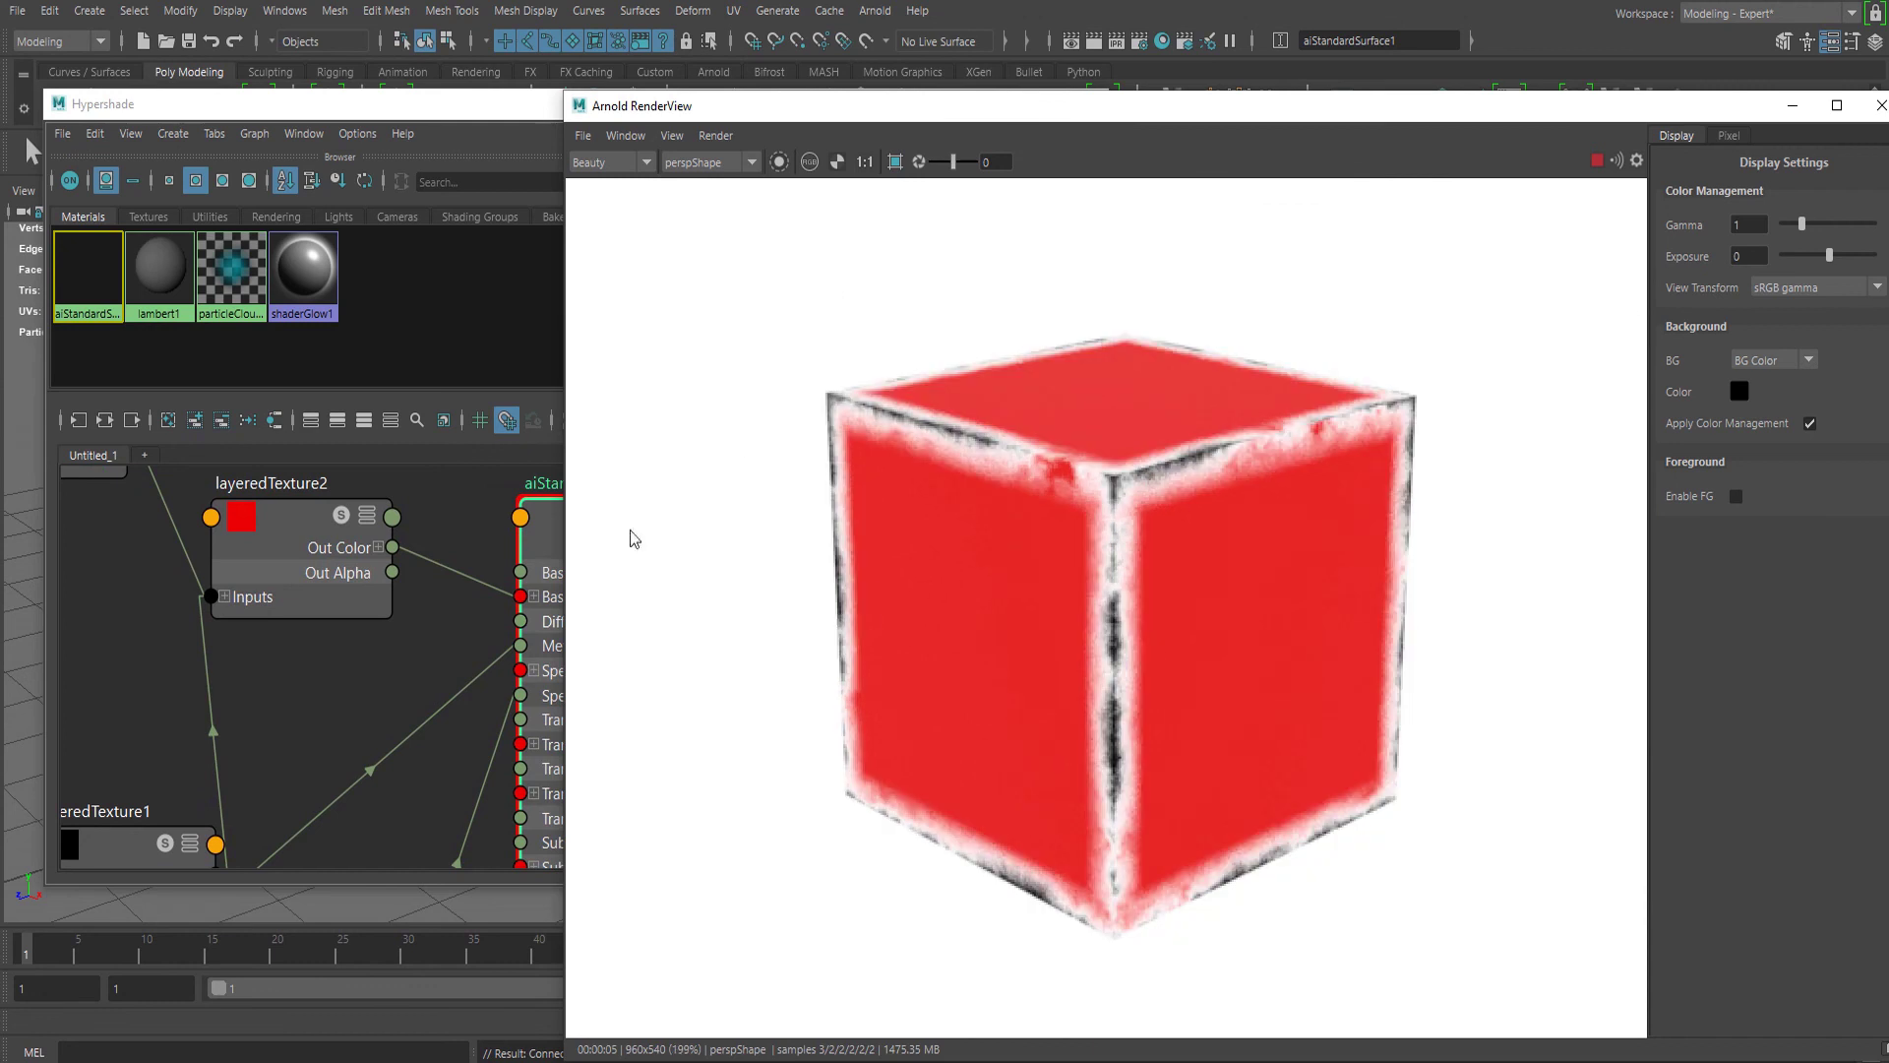
Uncover the perspective viewport beside the live render and reposition its camera around the cube
drag(434, 105, 537, 337)
click(1203, 333)
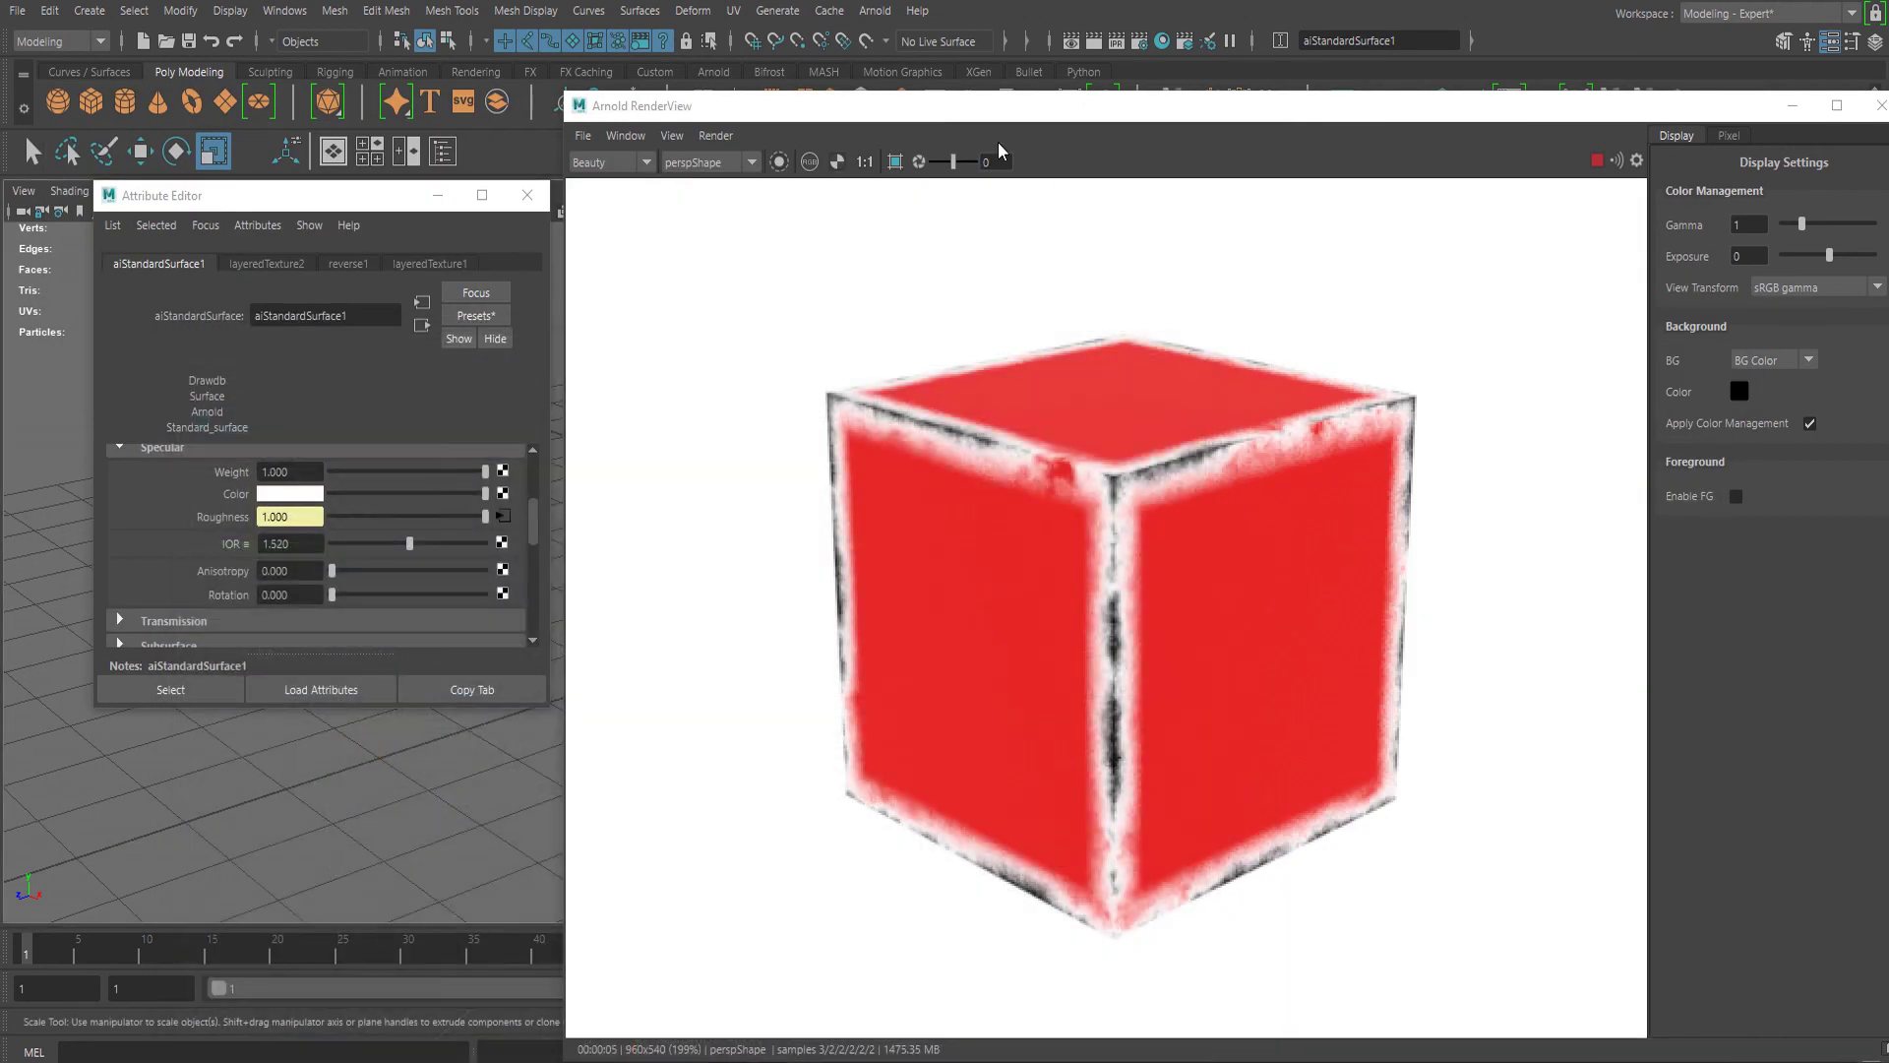
drag(994, 108, 1328, 291)
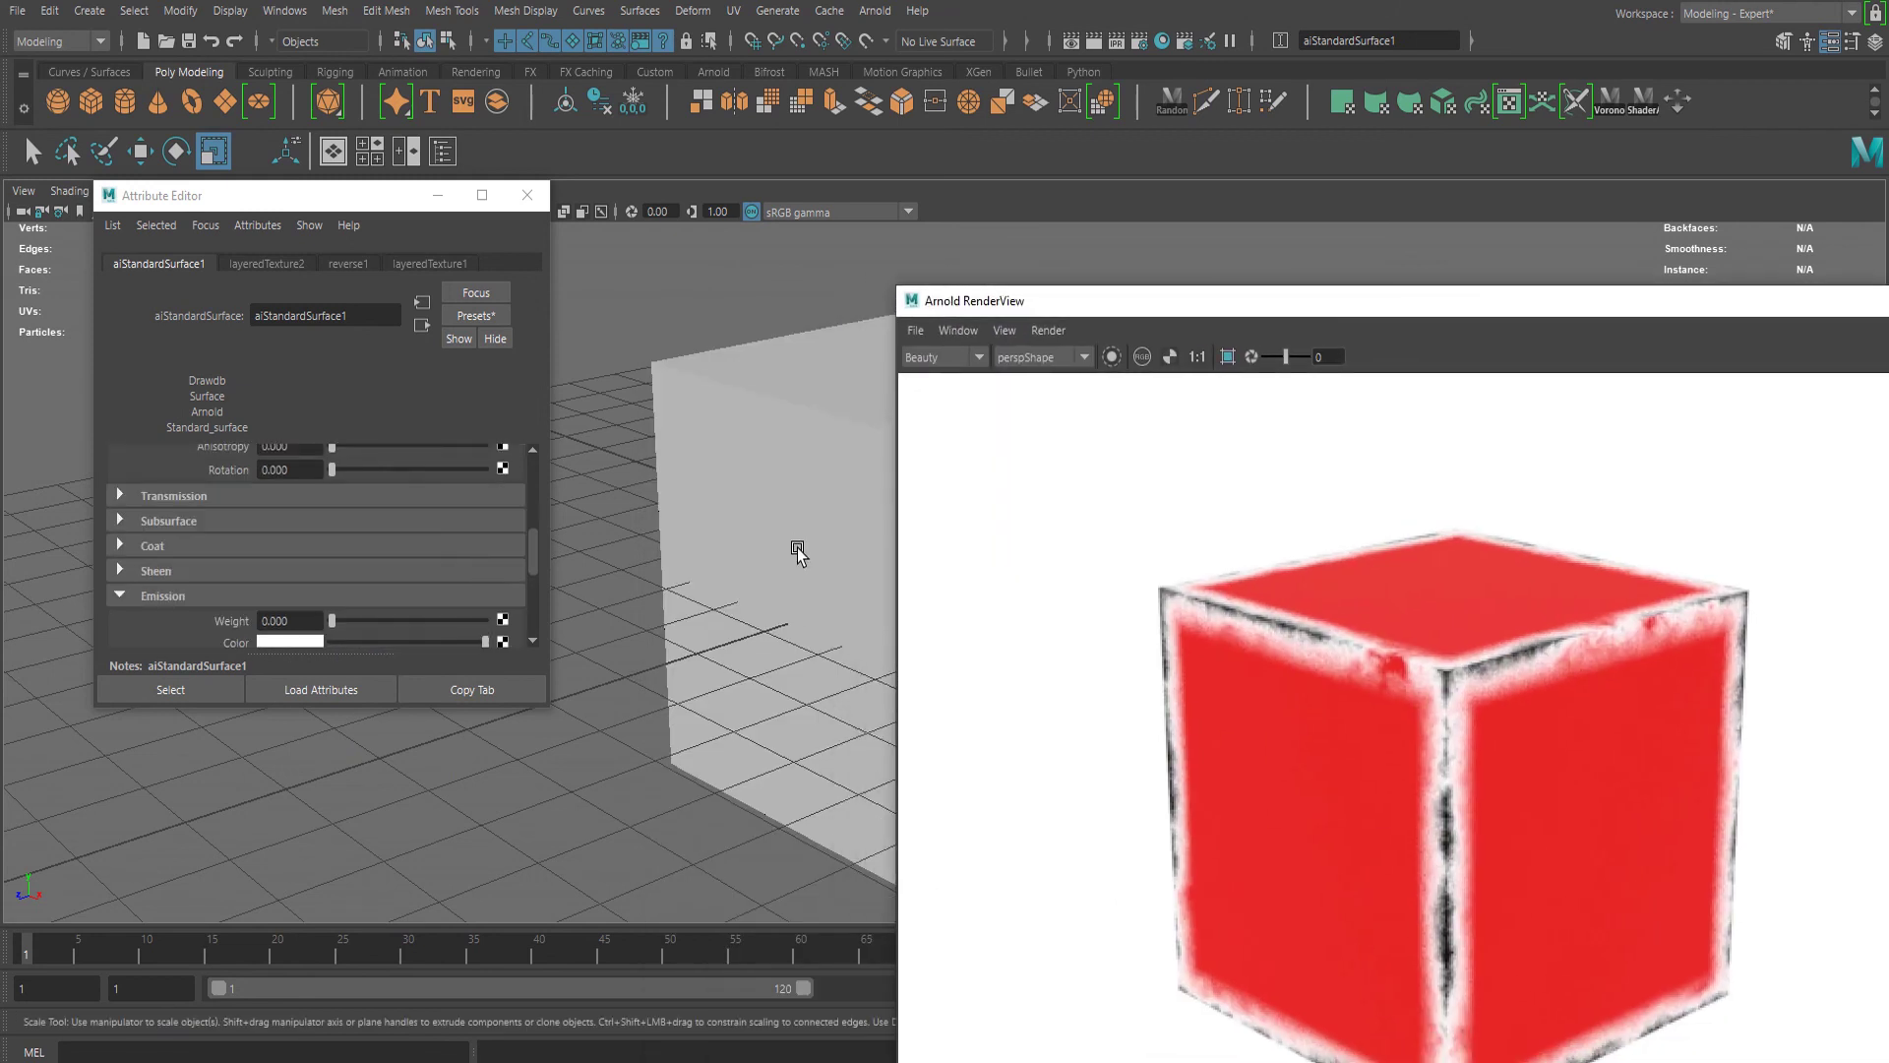
alt+drag(672, 506, 725, 489)
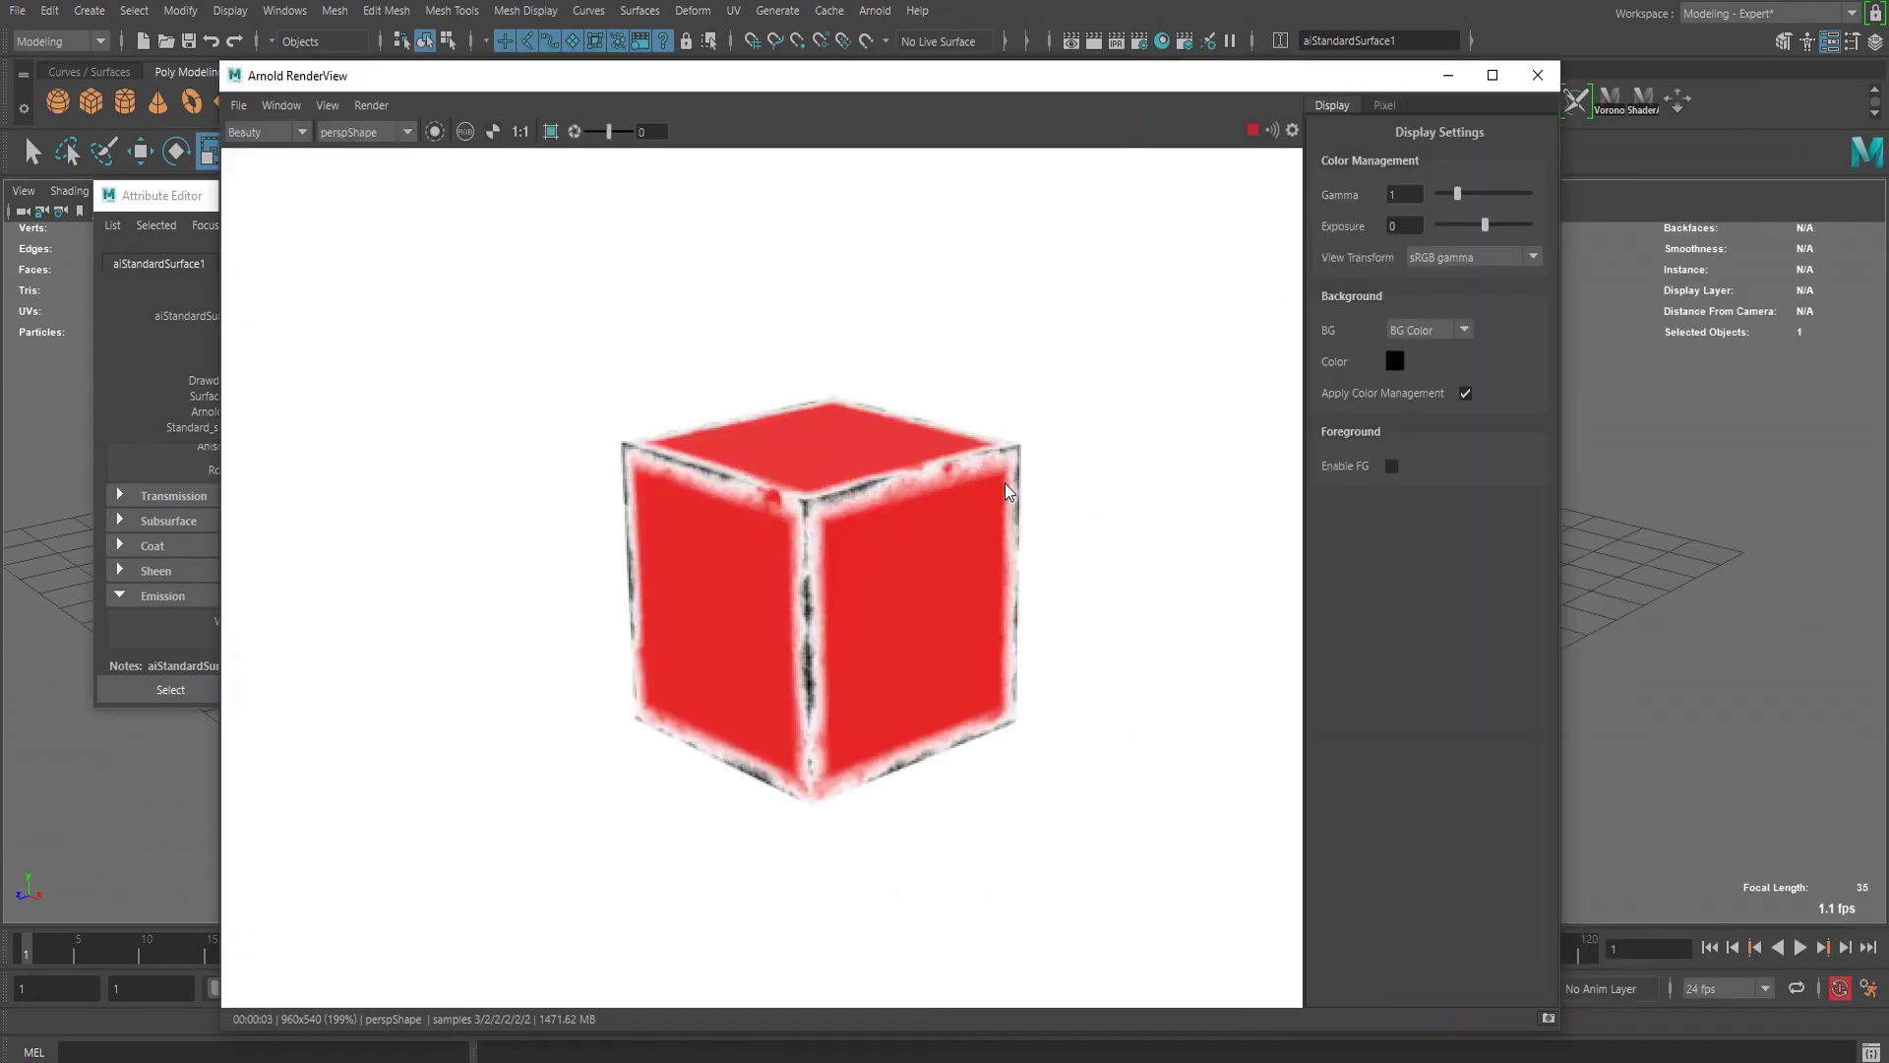
alt+right_drag(1574, 551, 1619, 536)
alt+middle_drag(1620, 537, 1732, 463)
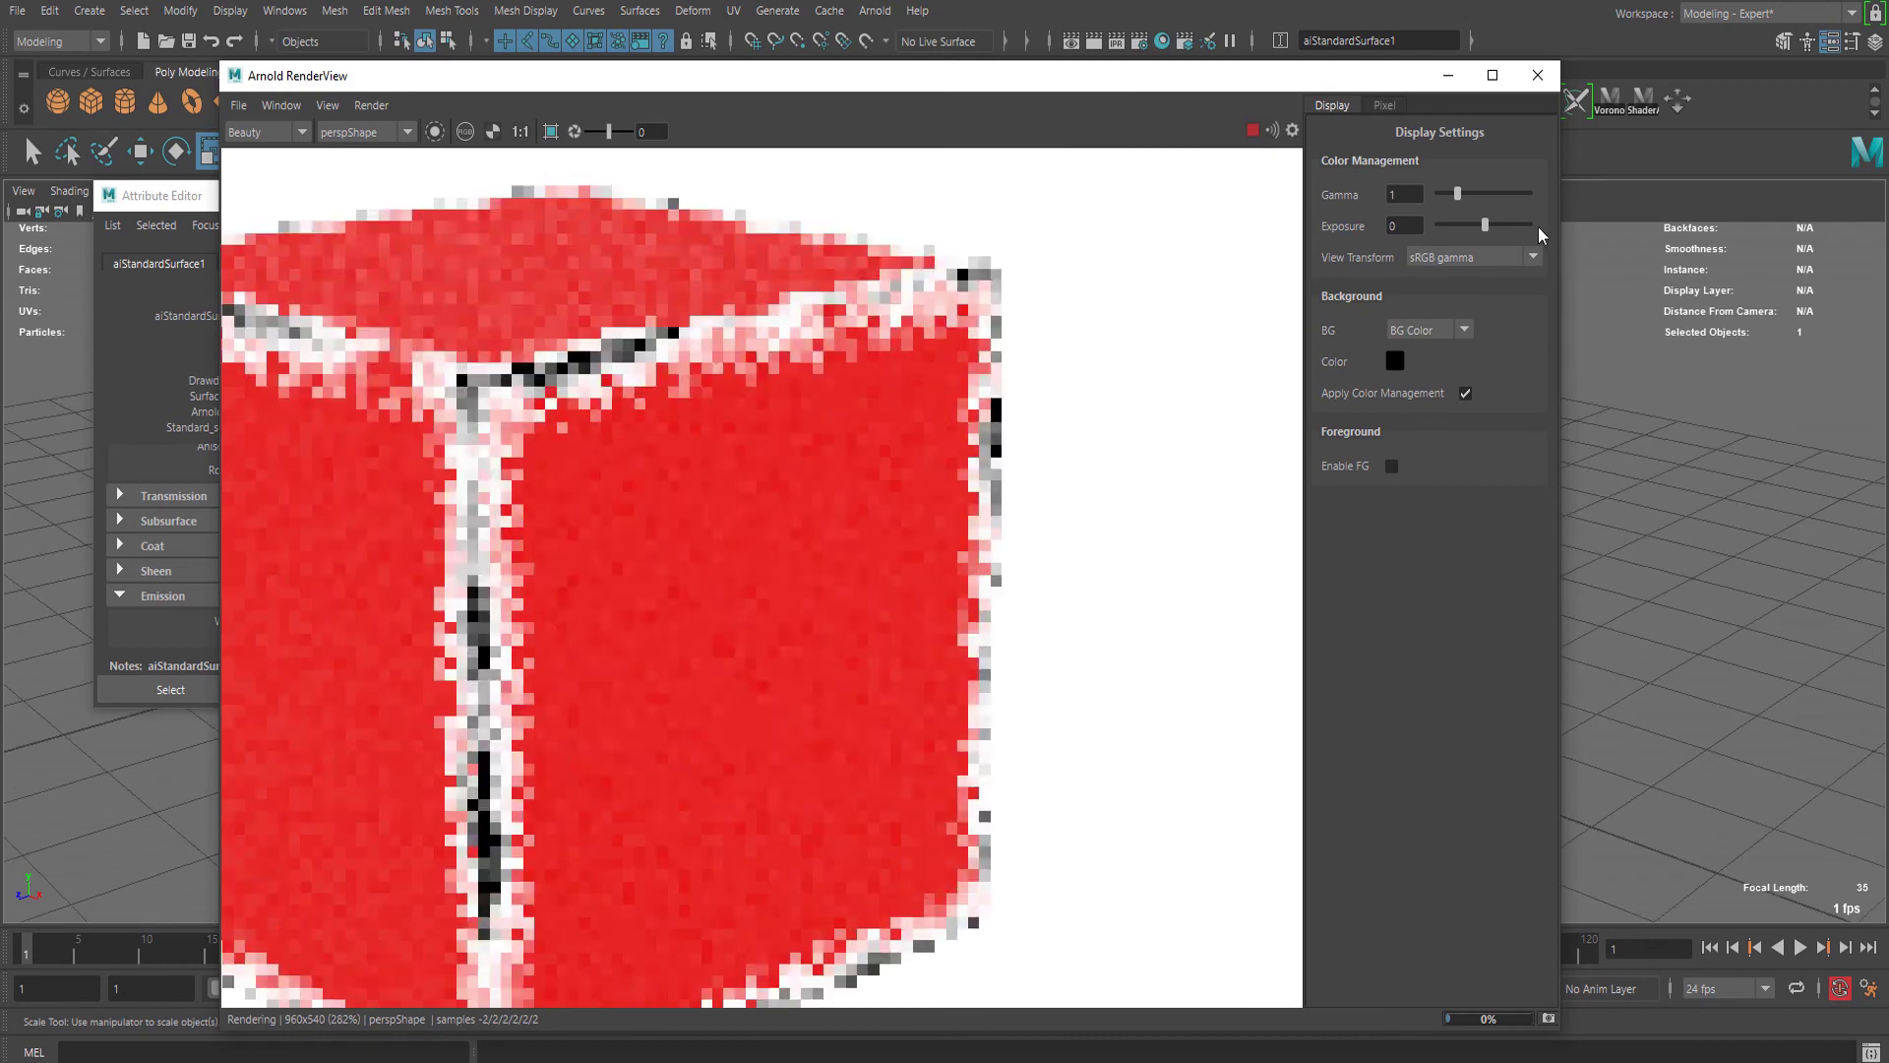
drag(1057, 79, 1756, 114)
alt+right_drag(678, 513, 721, 511)
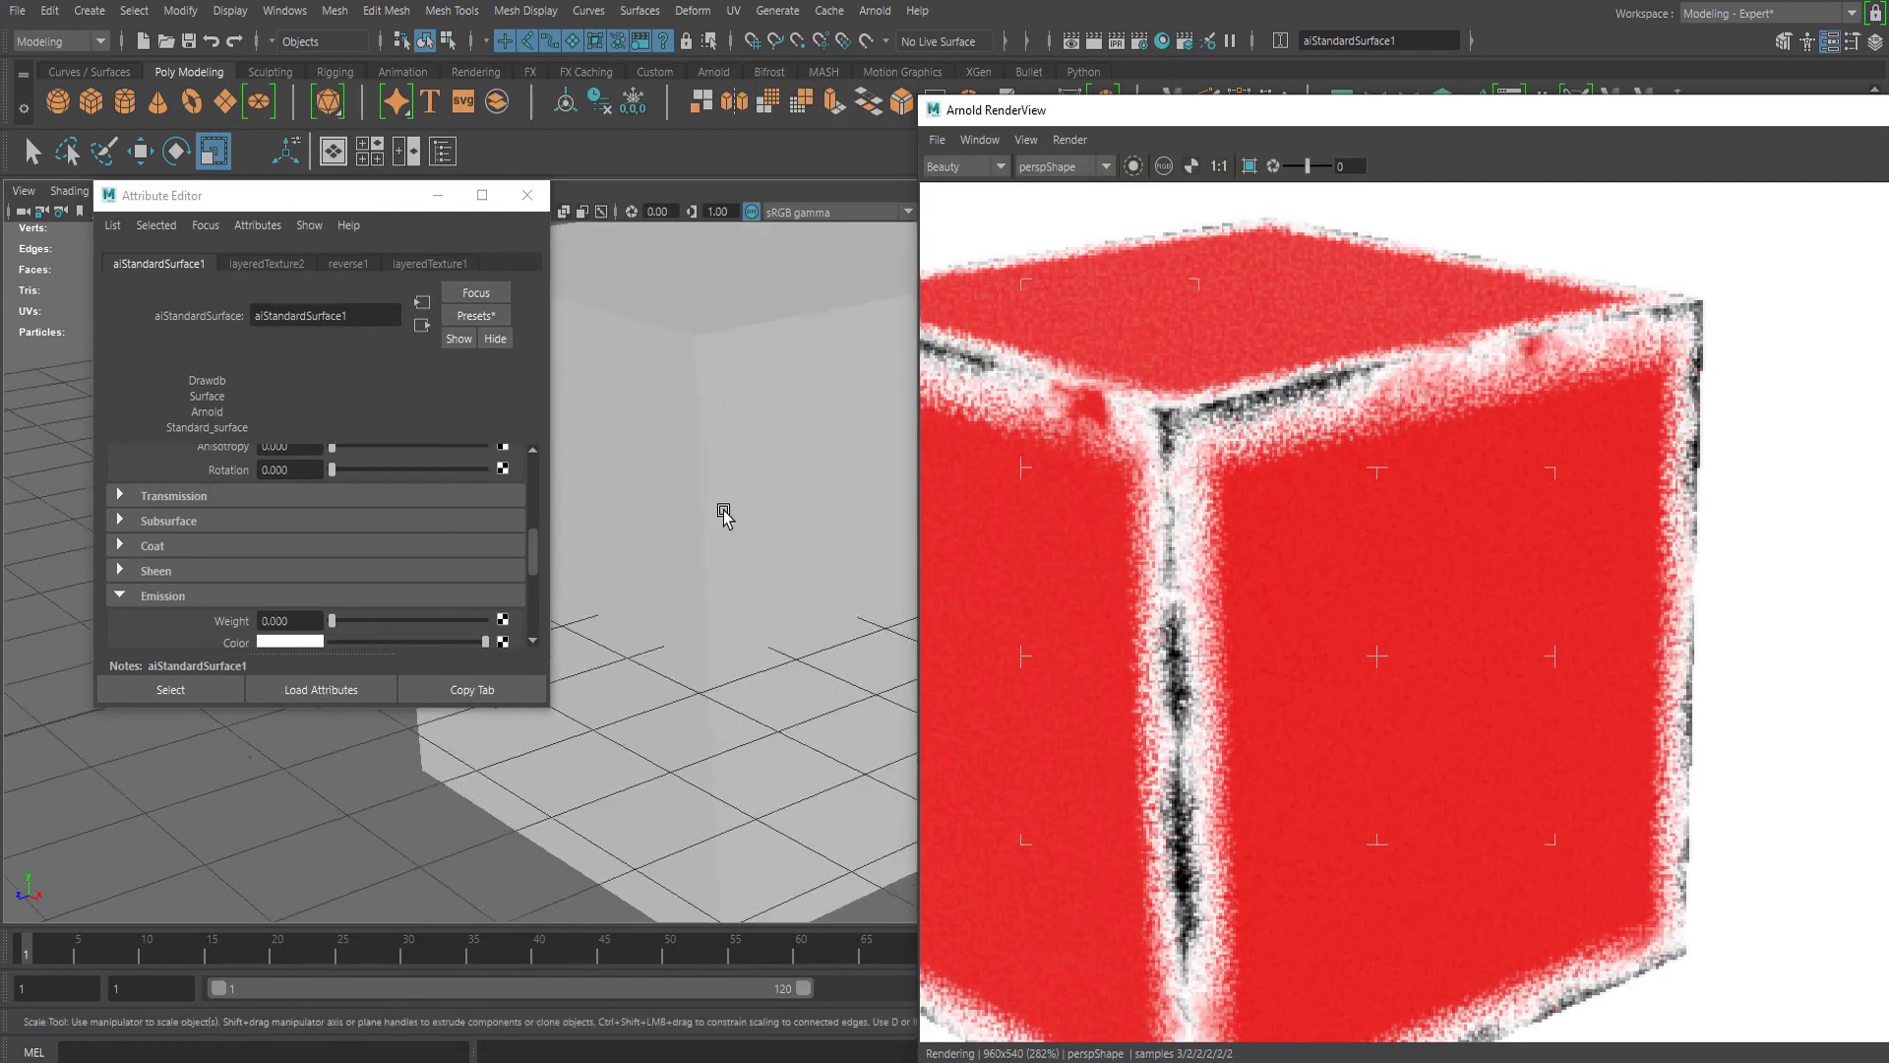
alt+middle_drag(722, 511, 816, 500)
Enlarge the render view to full screen and examine the edge wear with the whole cube framed
scroll(1343, 563, down, 10)
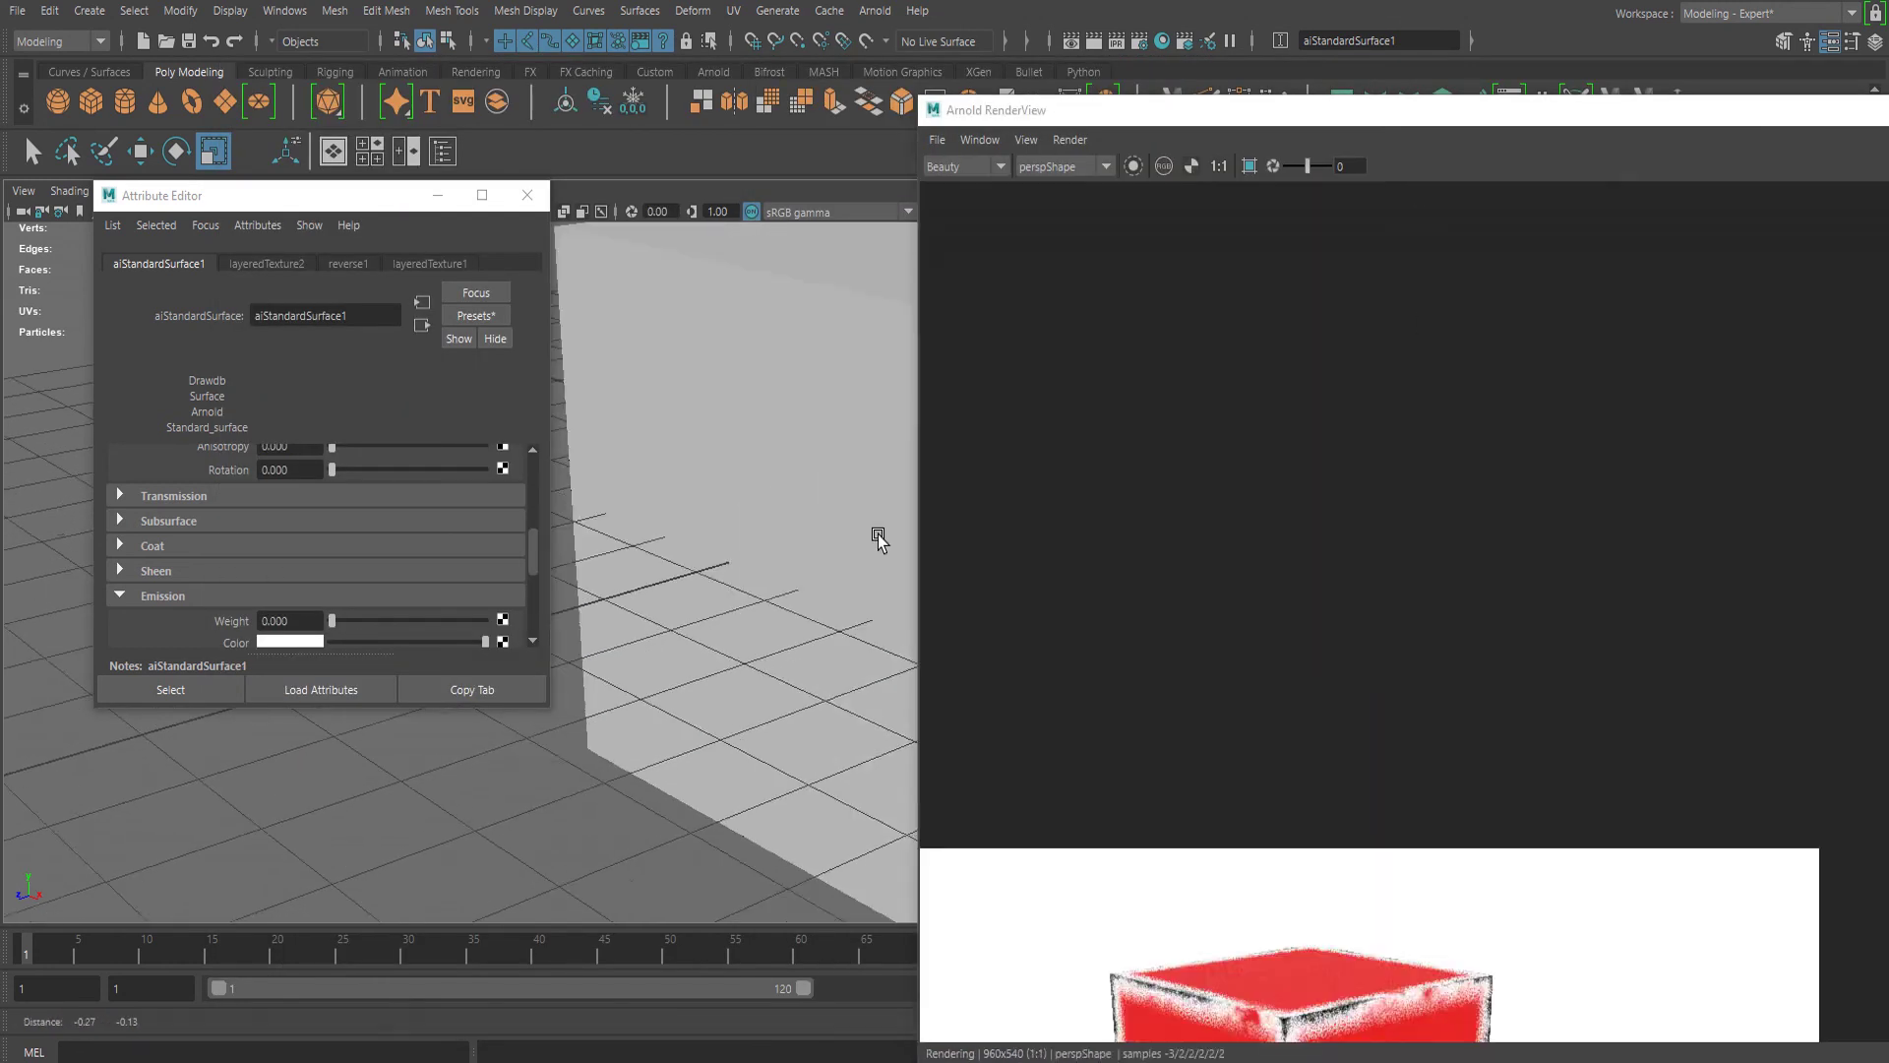
alt+middle_drag(876, 536, 949, 462)
scroll(1370, 536, down, 3)
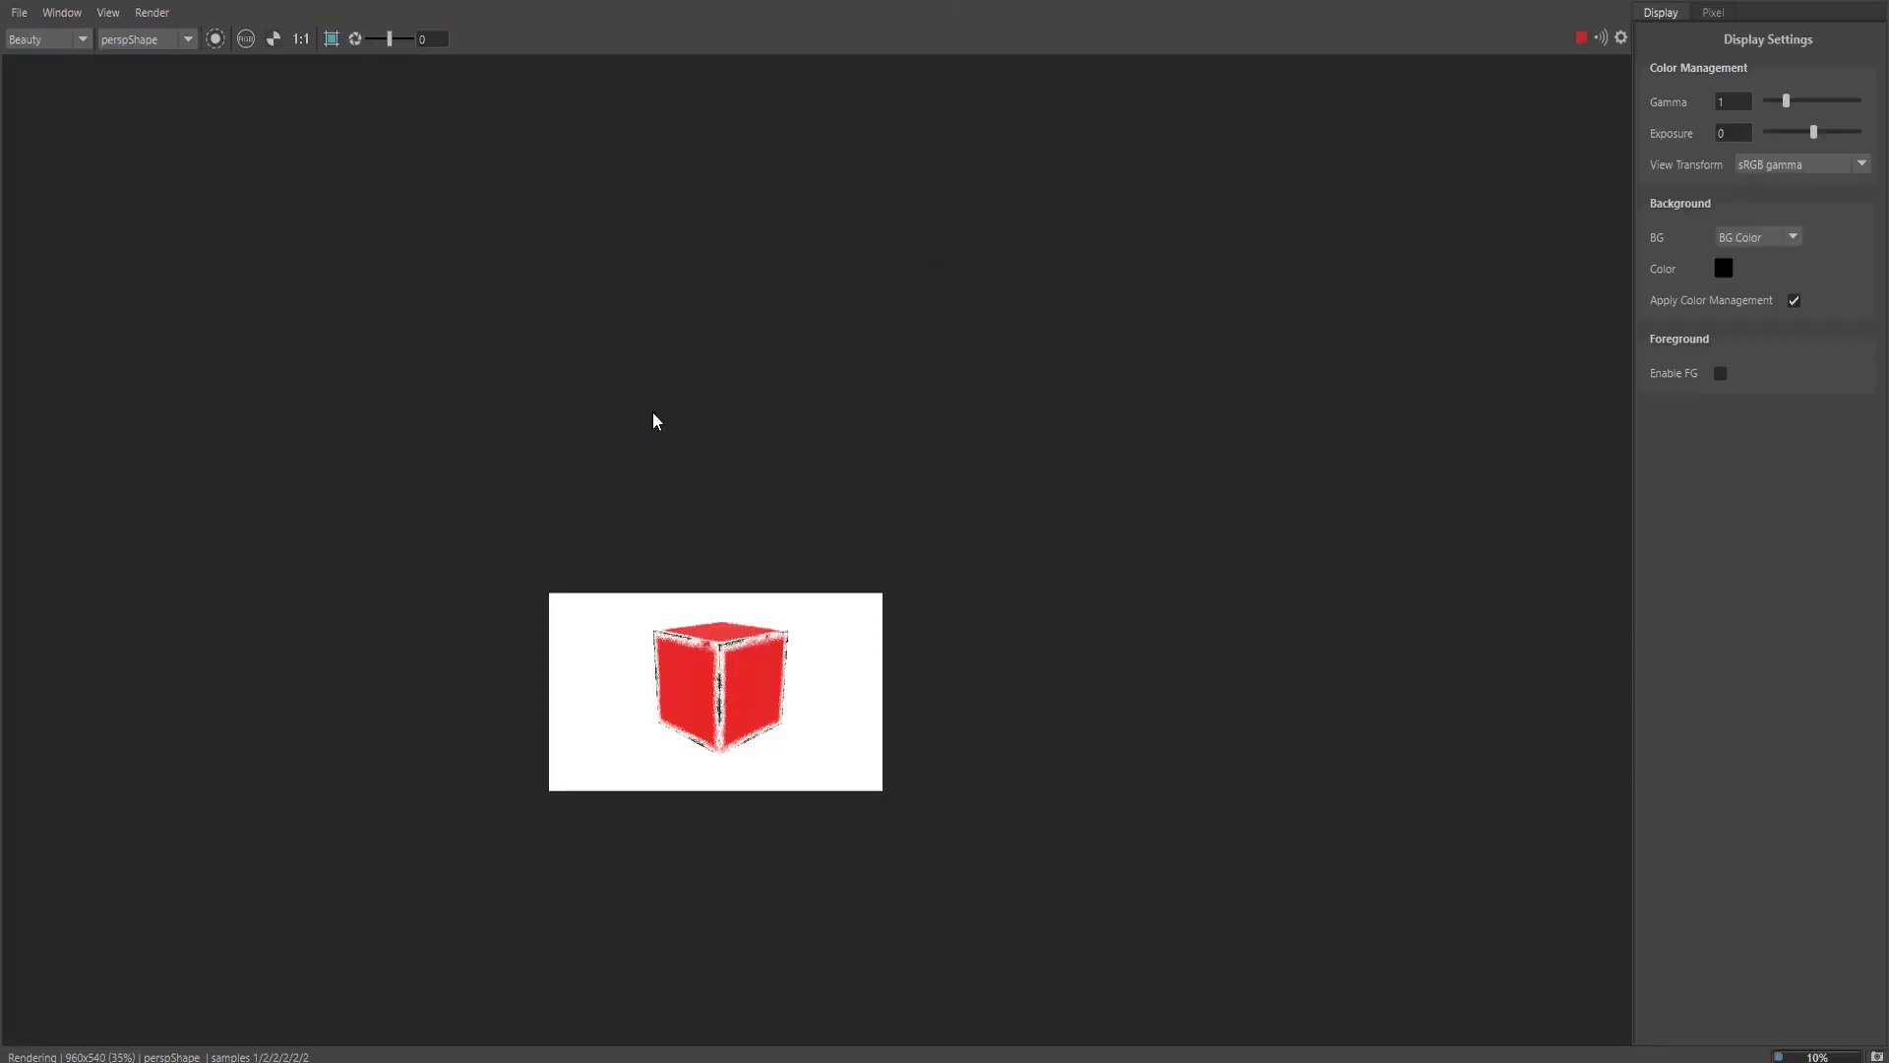
scroll(808, 503, up, 7)
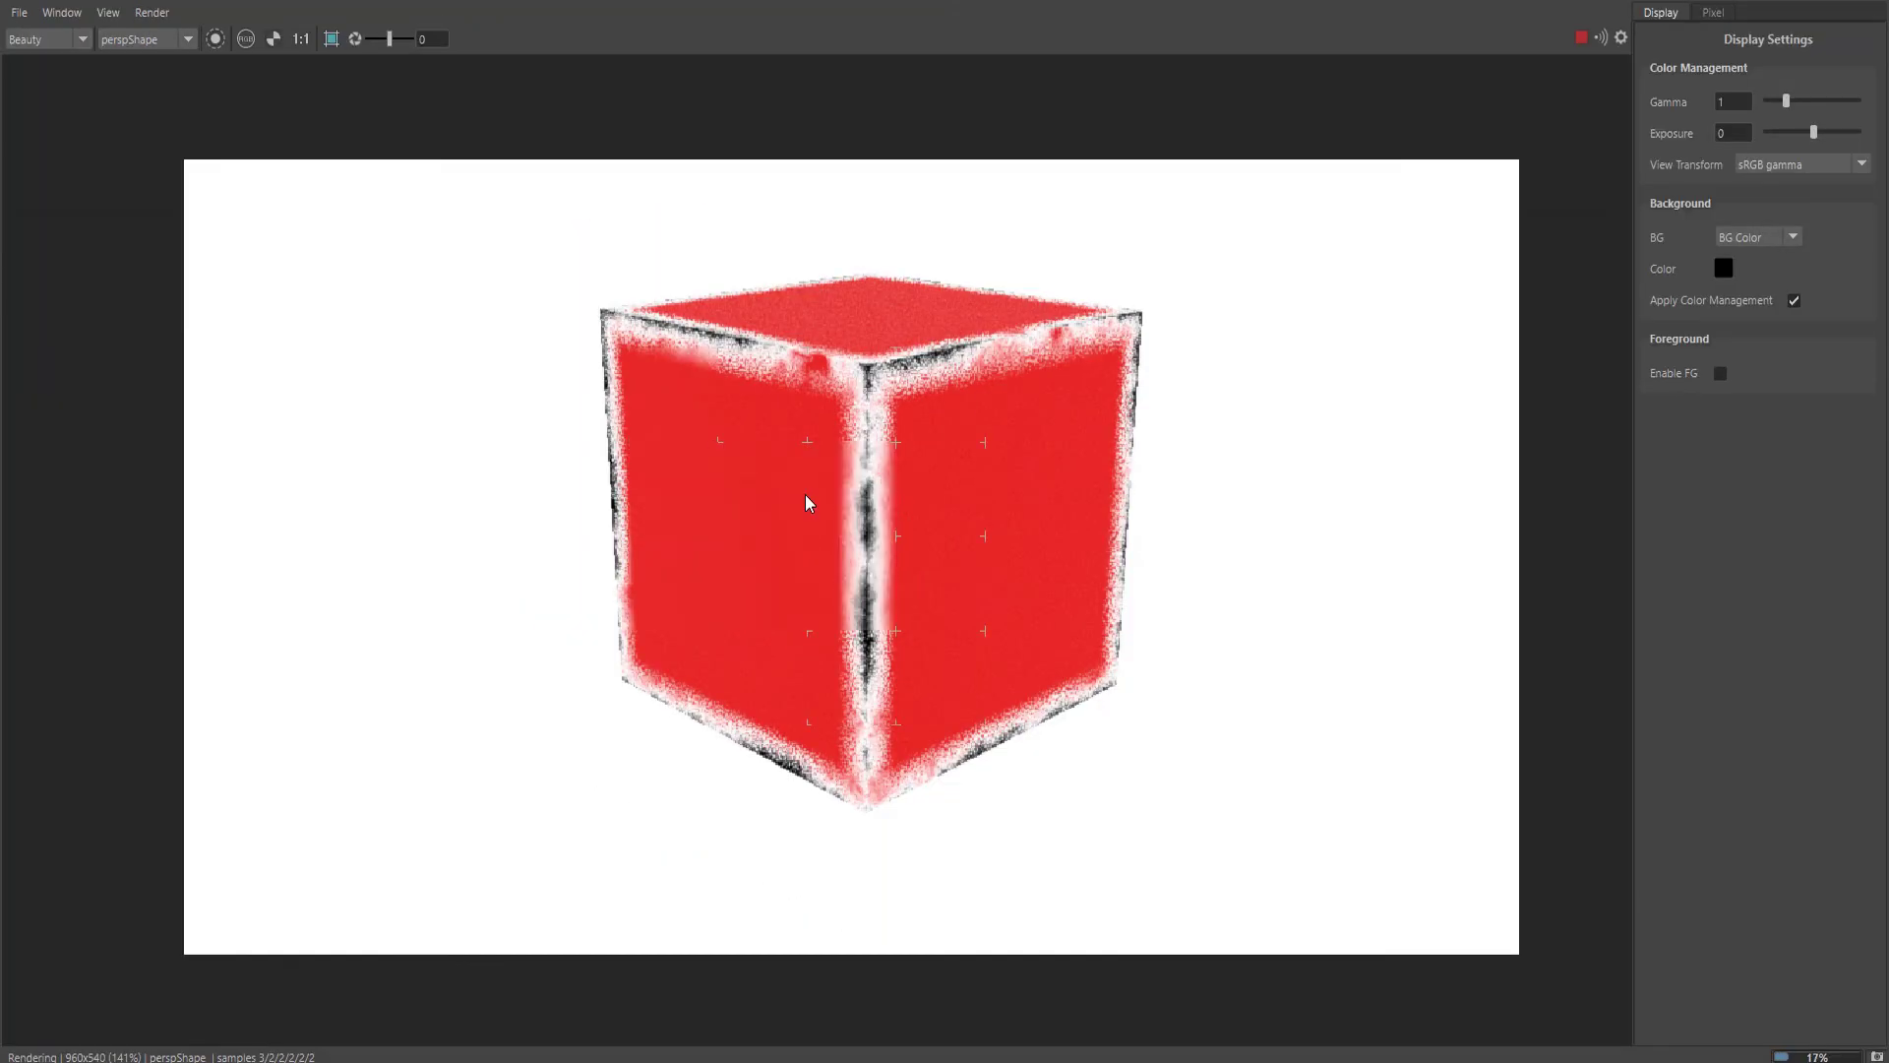